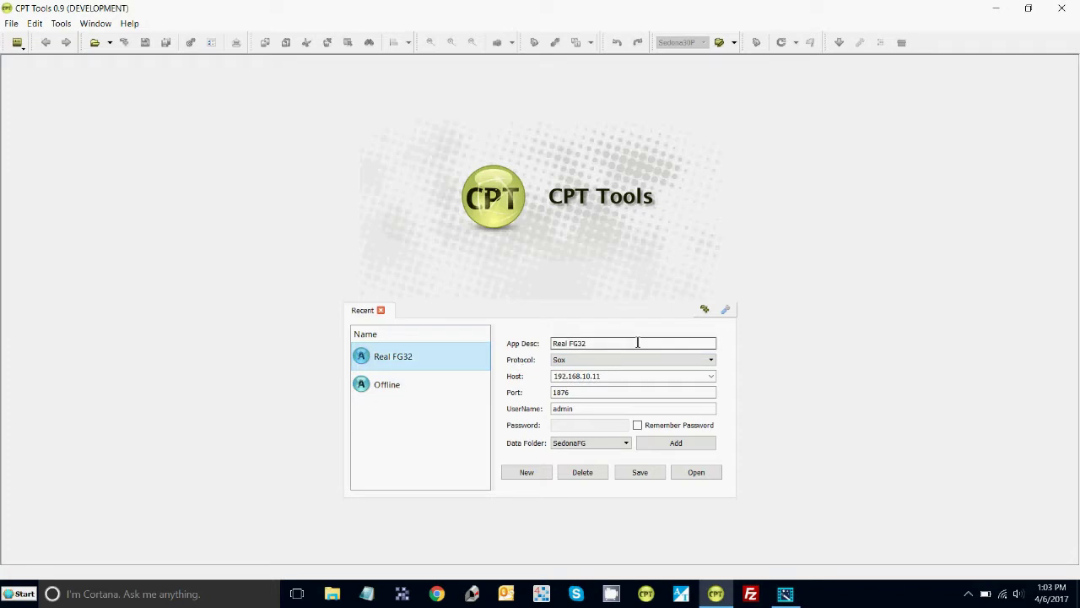
Change the connection's app description to AHU and open it, entering the account password in the authentication prompt
{"action": "left_click_drag", "start_coordinate": [638, 342], "coordinate": [532, 346]}
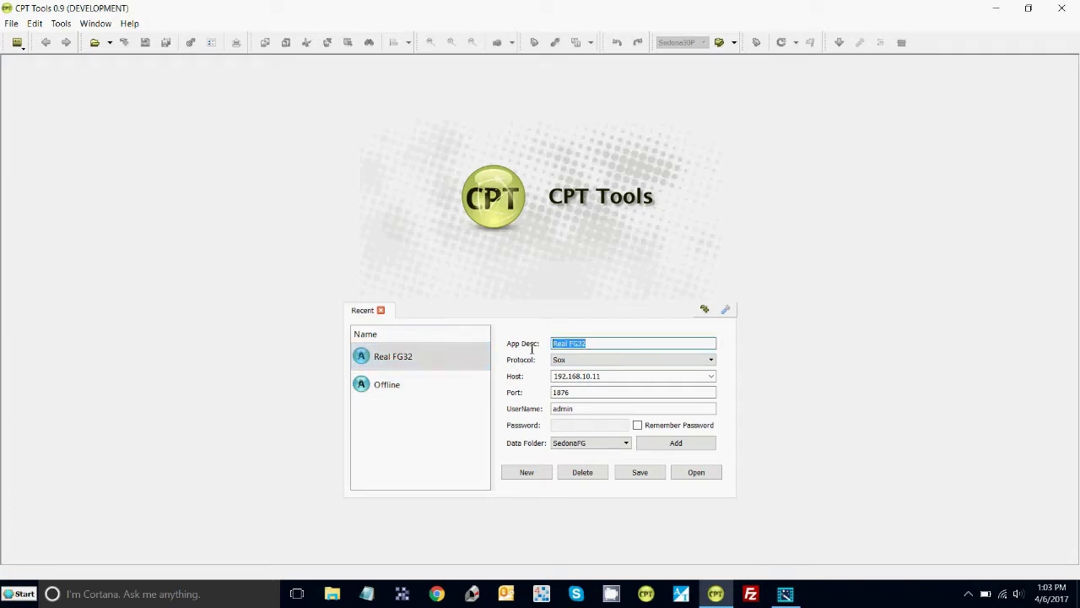
{"action": "type", "text": "AHU"}
{"action": "left_click", "coordinate": [714, 474]}
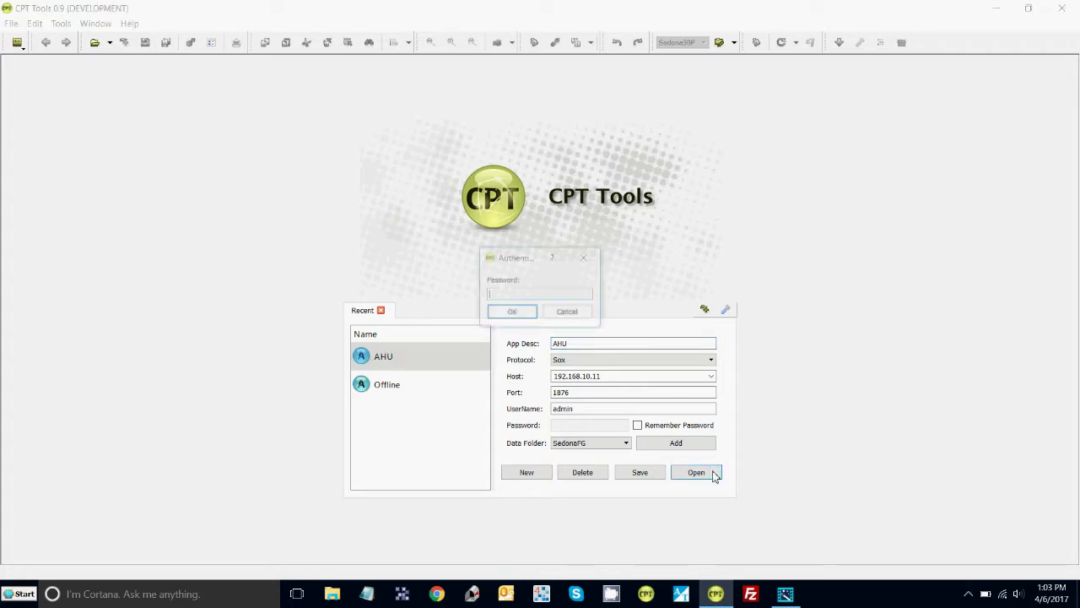
{"action": "left_click", "coordinate": [511, 312]}
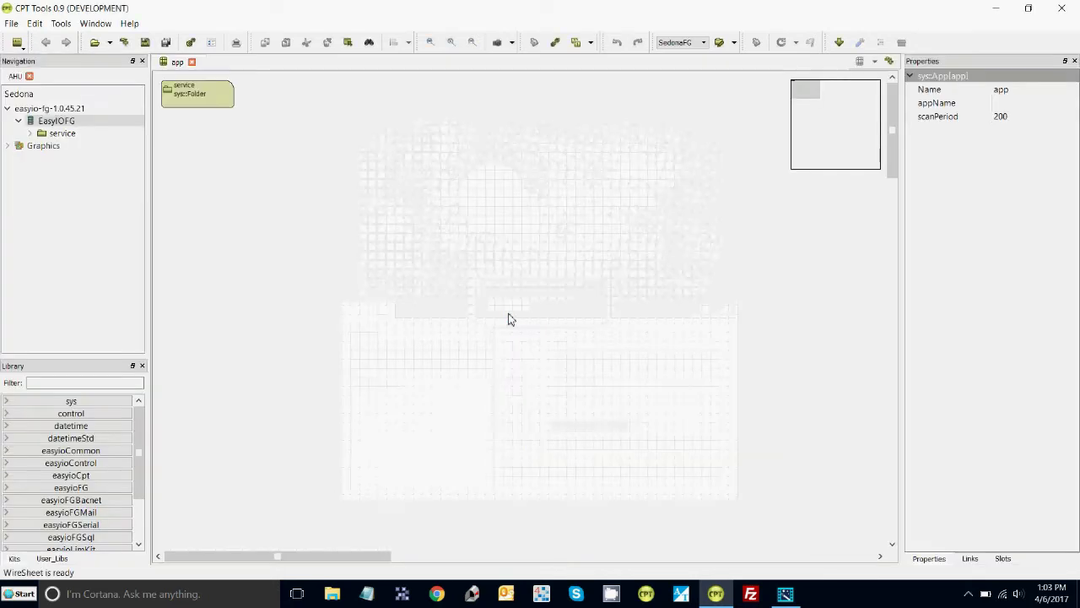
Close CPT Tools and start it again to return to the Recent list with the AHU entry
{"action": "left_click", "coordinate": [1065, 7]}
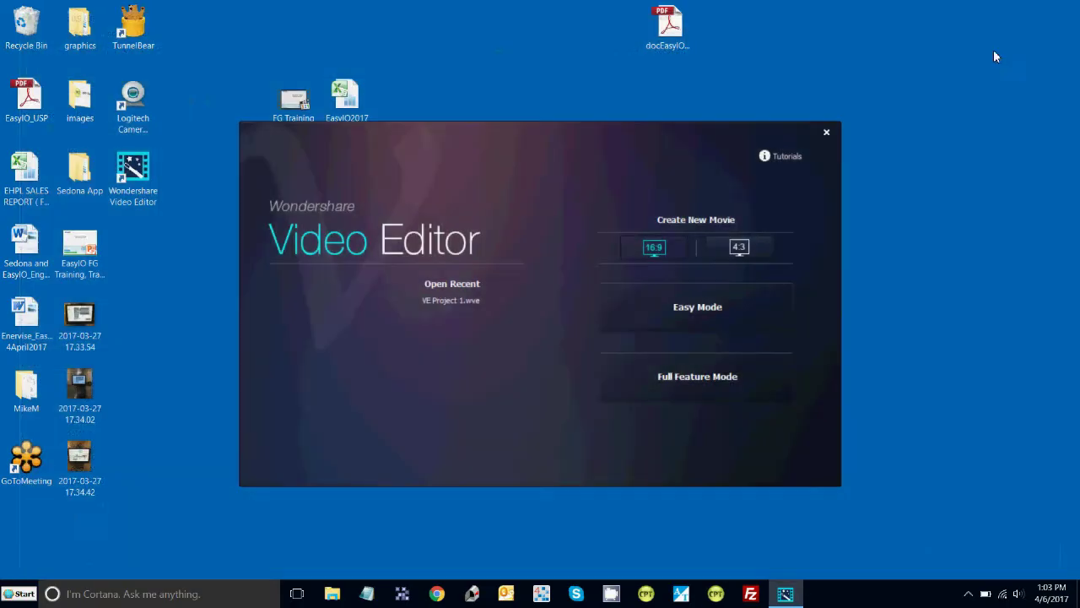
{"action": "left_click", "coordinate": [715, 593]}
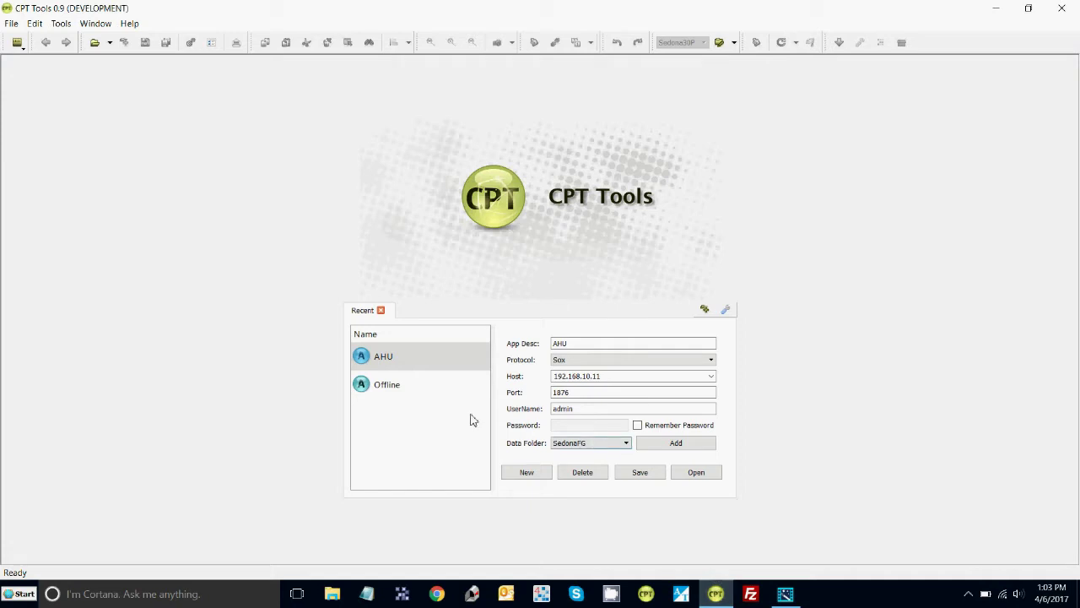
{"action": "left_click", "coordinate": [603, 344]}
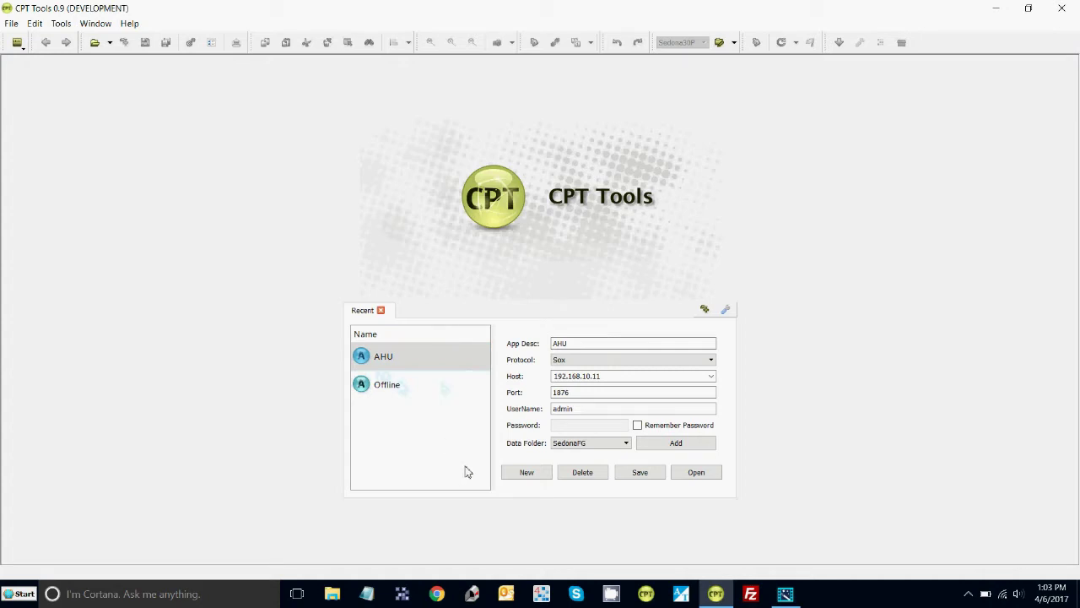
Create a new project named Medical Center
{"action": "left_click", "coordinate": [705, 311]}
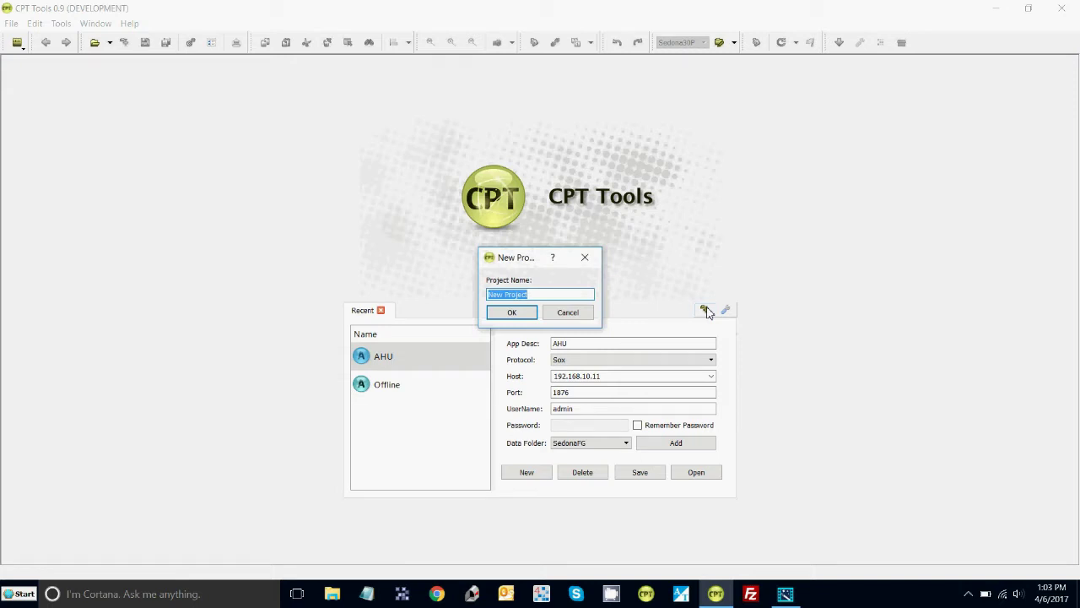
{"action": "type", "text": "Medical Cen"}
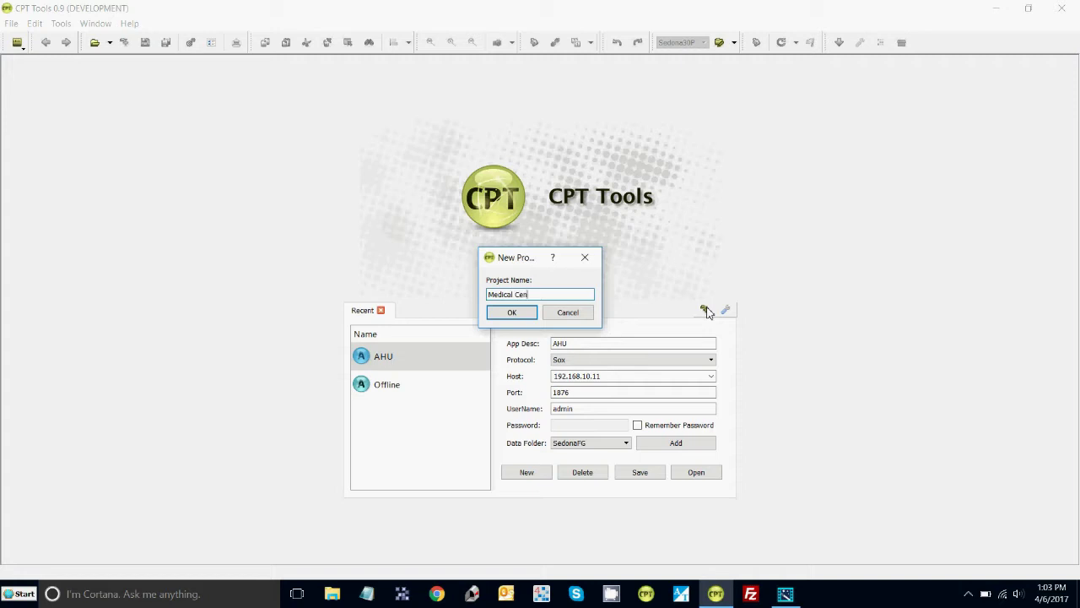
{"action": "type", "text": "ter"}
{"action": "left_click", "coordinate": [520, 313]}
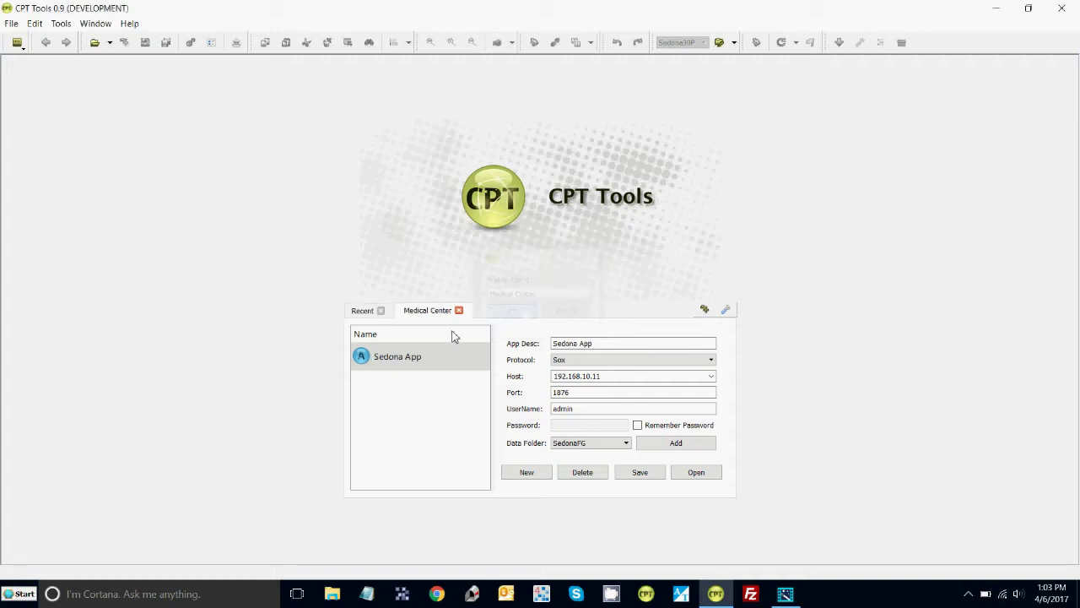
Set the app description of the Medical Center project's default Sedona App entry to Chiller Plant
{"action": "left_click_drag", "start_coordinate": [605, 343], "coordinate": [518, 342]}
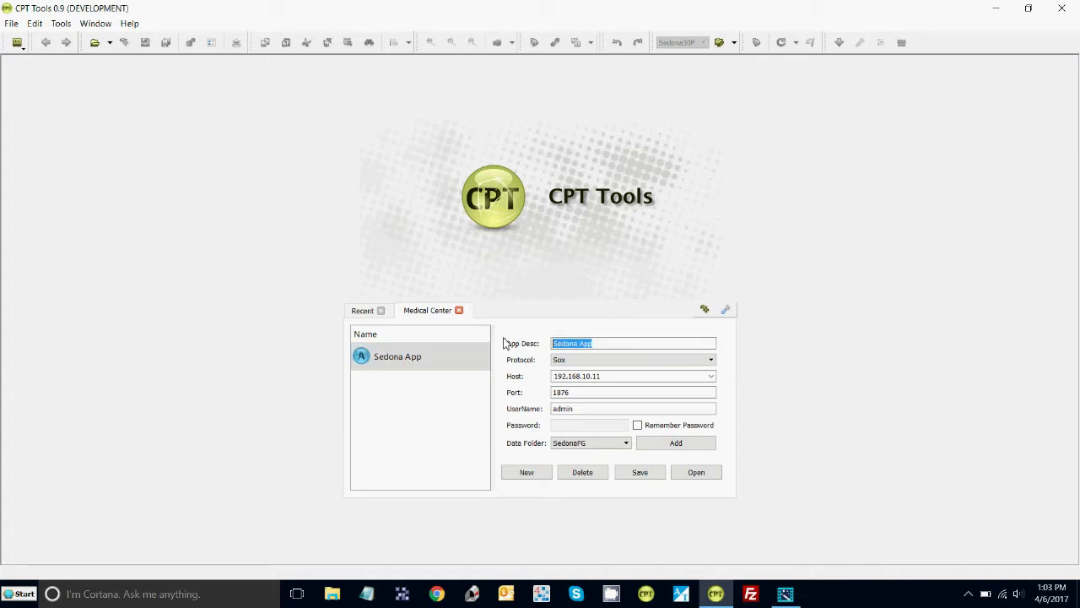
{"action": "left_click", "coordinate": [613, 341]}
{"action": "left_click_drag", "start_coordinate": [612, 340], "coordinate": [504, 342]}
{"action": "type", "text": "Chiller Plant"}
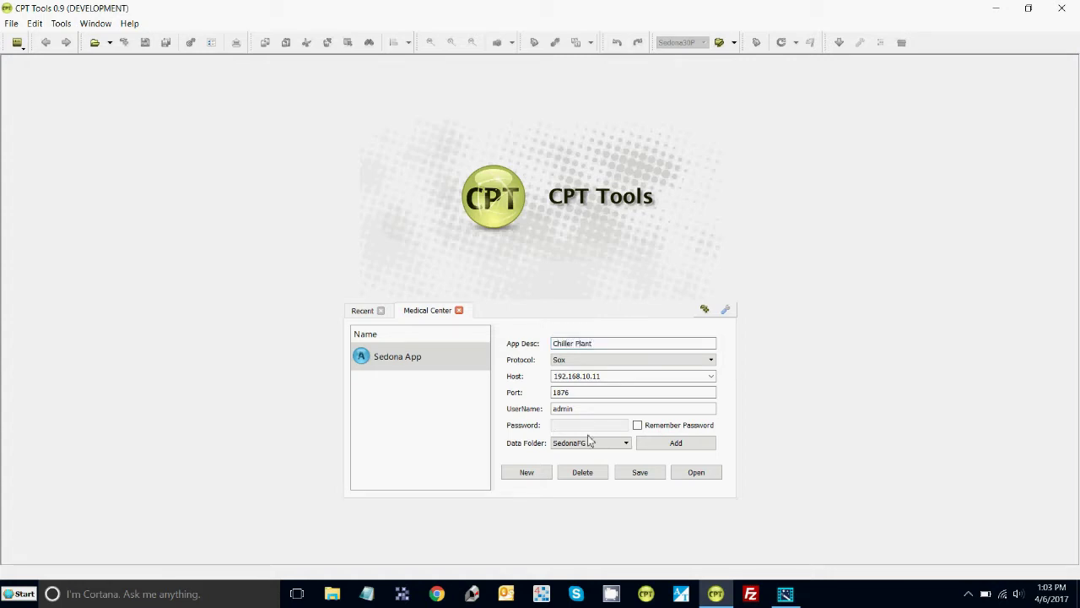
Try to open the Chiller Plant app with the SedonaFC data folder, entering the account password
{"action": "left_click", "coordinate": [694, 474]}
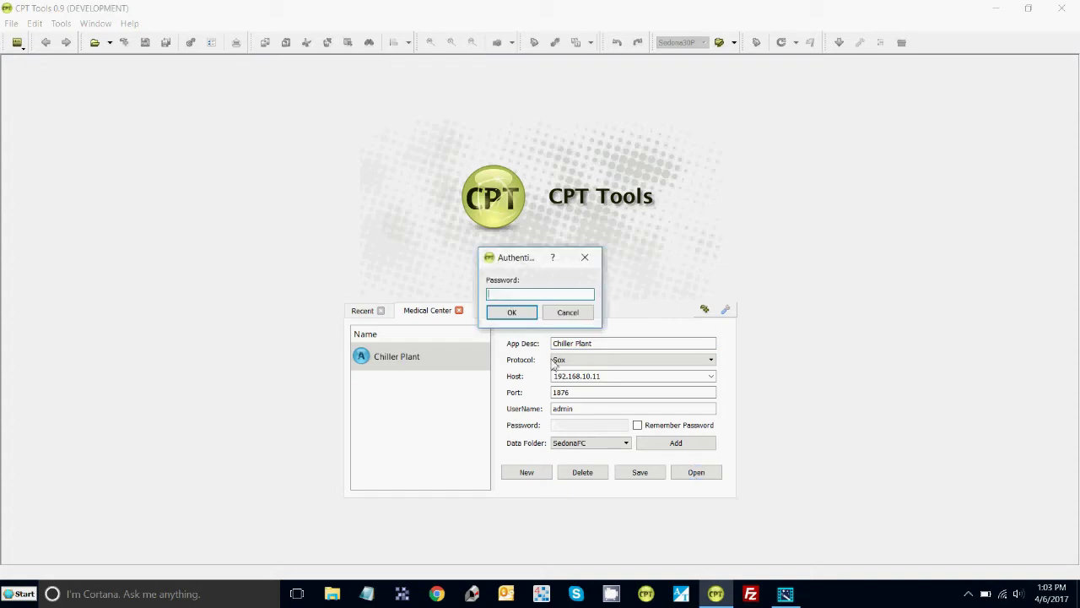
{"action": "left_click", "coordinate": [511, 311]}
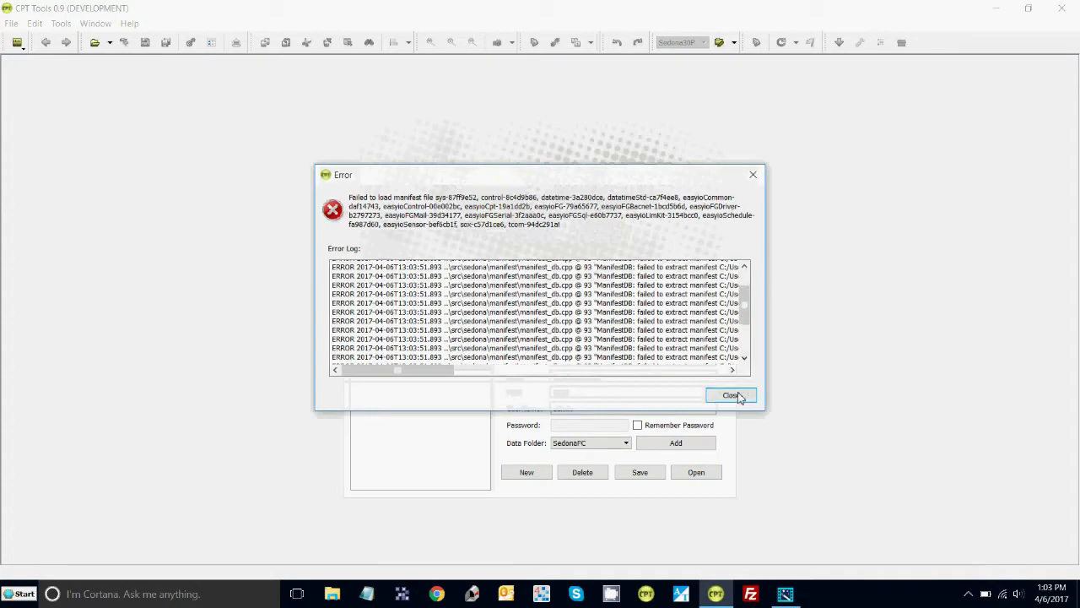
{"action": "left_click", "coordinate": [732, 395]}
Set the Chiller Plant data folder to SedonaFG and open the app, entering the account password
{"action": "left_click", "coordinate": [626, 444]}
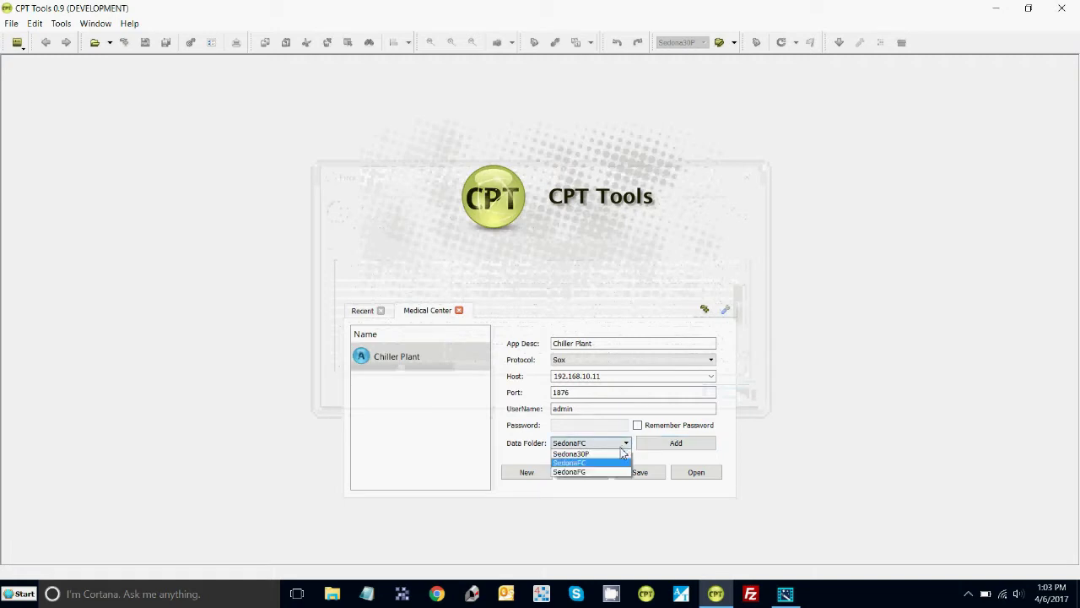
{"action": "left_click", "coordinate": [605, 472]}
{"action": "left_click", "coordinate": [694, 476]}
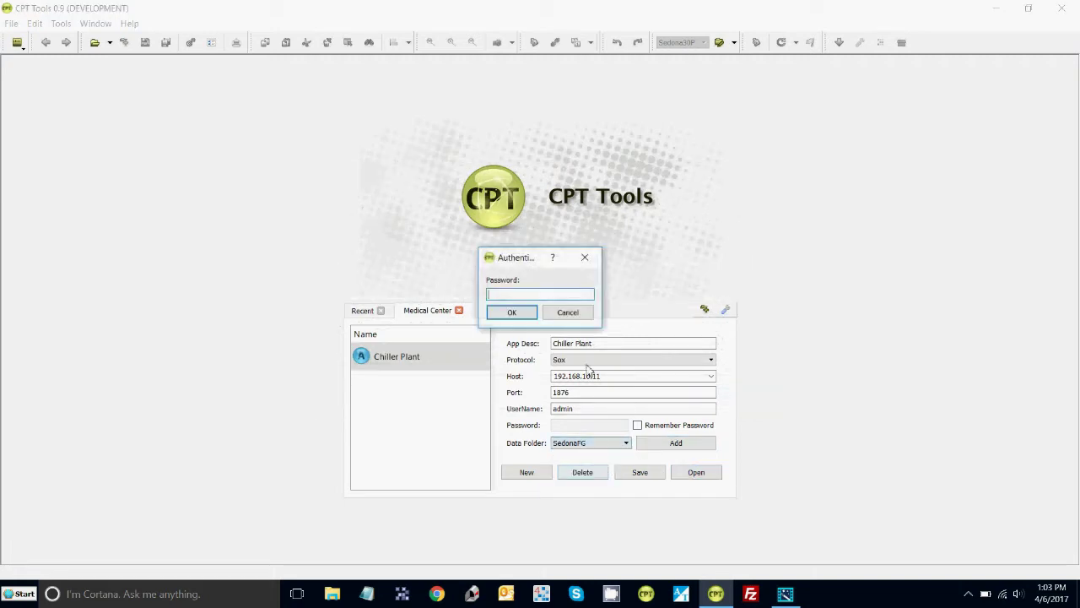
{"action": "left_click", "coordinate": [526, 319]}
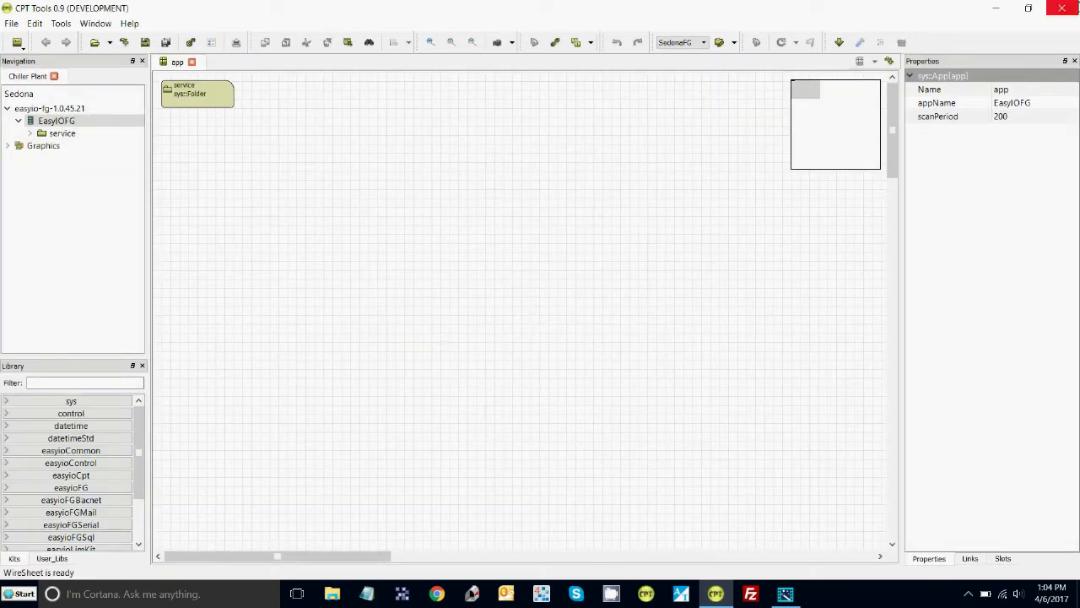
Restart CPT Tools and reopen Chiller Plant from the Medical Center project, entering the account password
{"action": "left_click", "coordinate": [1076, 6]}
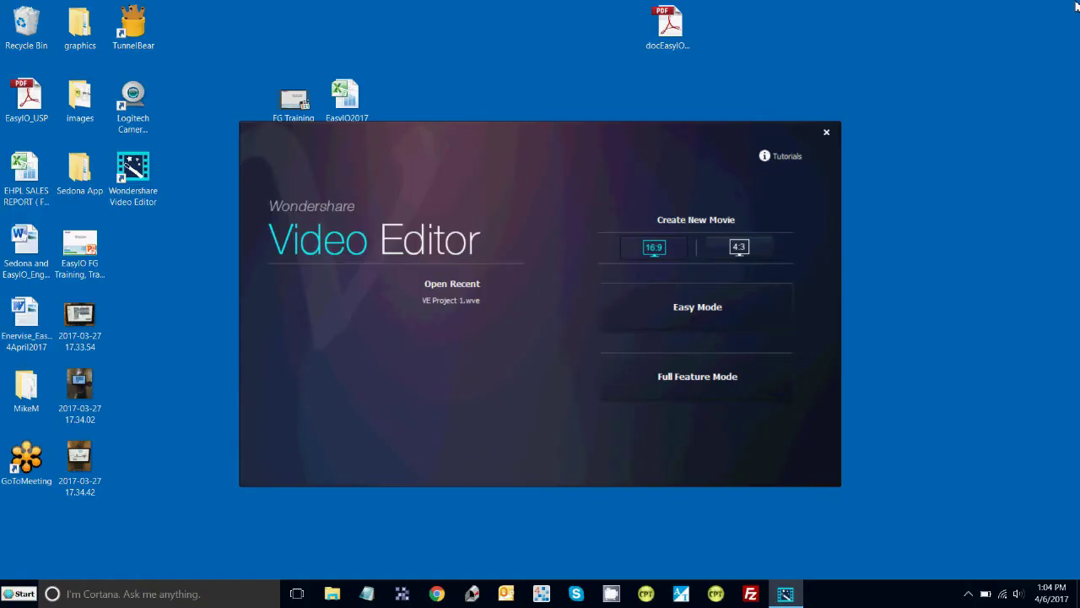
{"action": "left_click", "coordinate": [716, 595]}
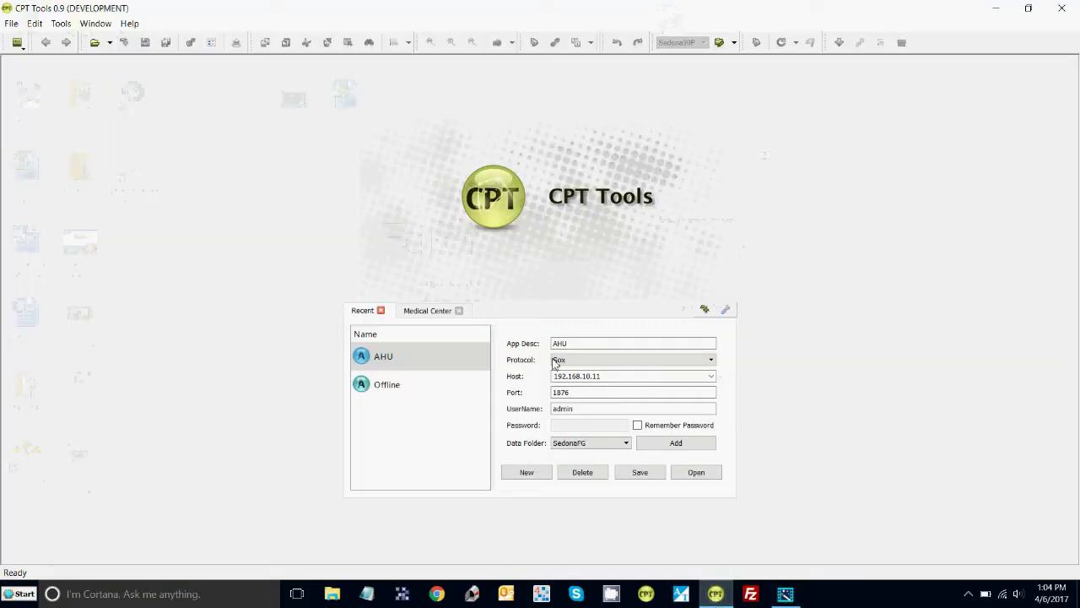
{"action": "left_click", "coordinate": [438, 312]}
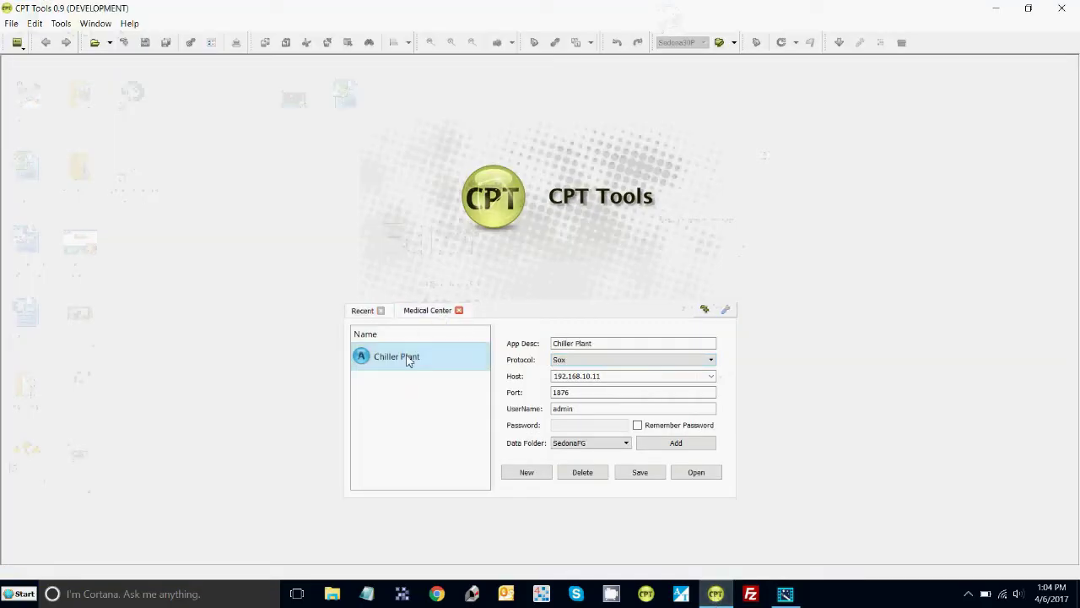
{"action": "left_click", "coordinate": [714, 472]}
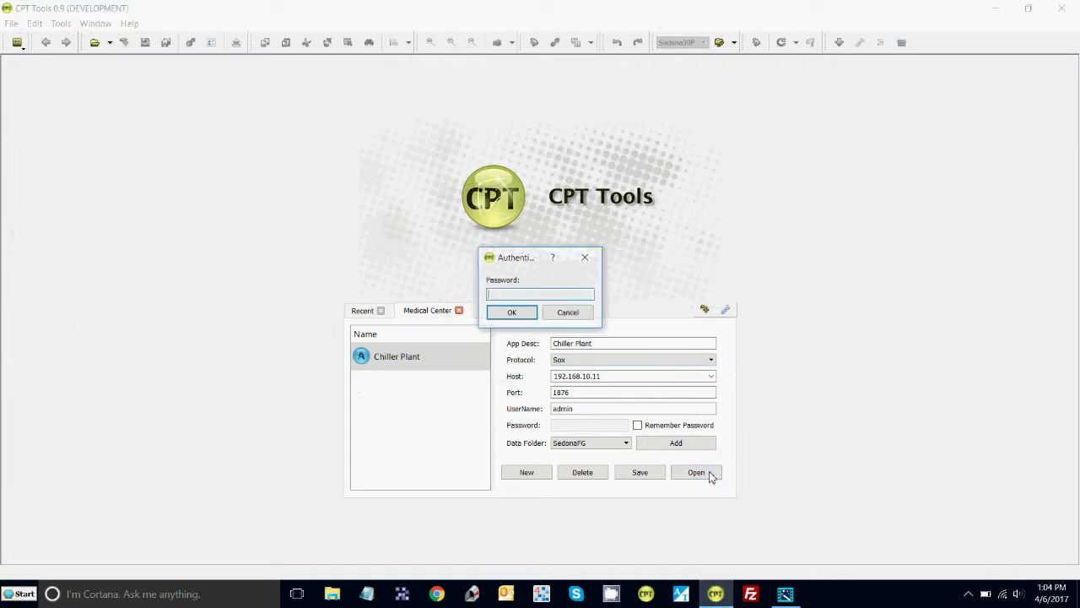
{"action": "left_click", "coordinate": [504, 312]}
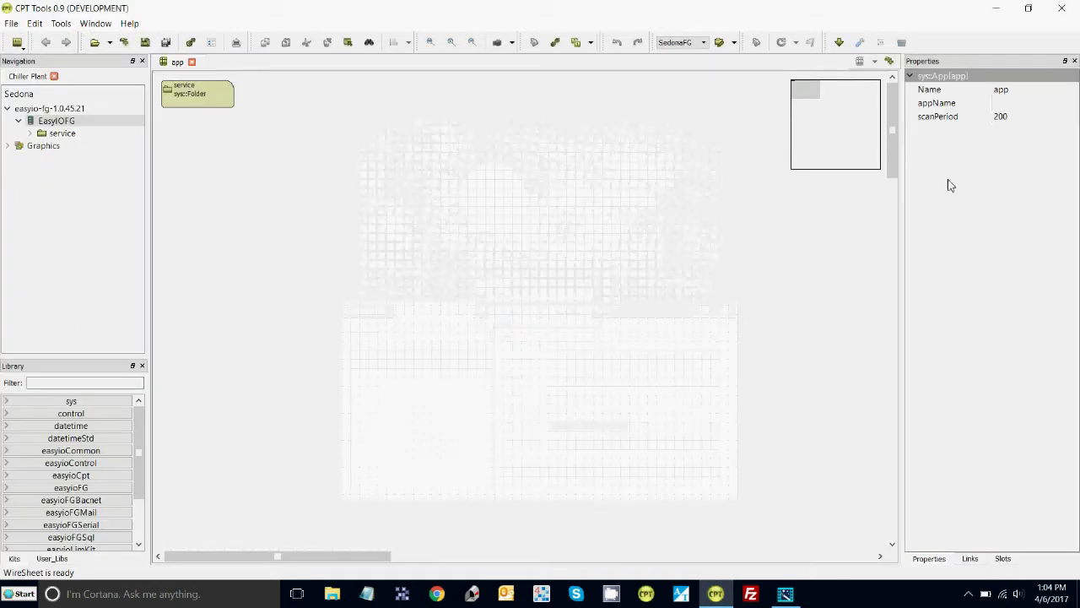
Close CPT Tools and, in File Explorer, browse Documents\EasyIO_Mar2017\cpt-dev_20170227\files\Medical Center\Chiller Plant to examine its Graphics folder
{"action": "left_click", "coordinate": [1068, 8]}
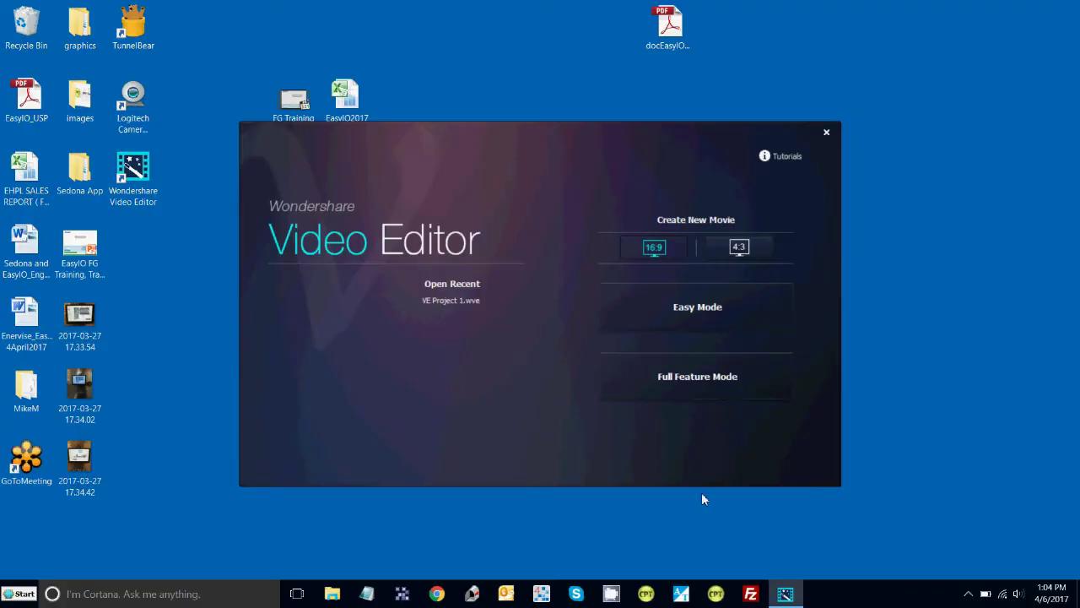
{"action": "left_click", "coordinate": [332, 593]}
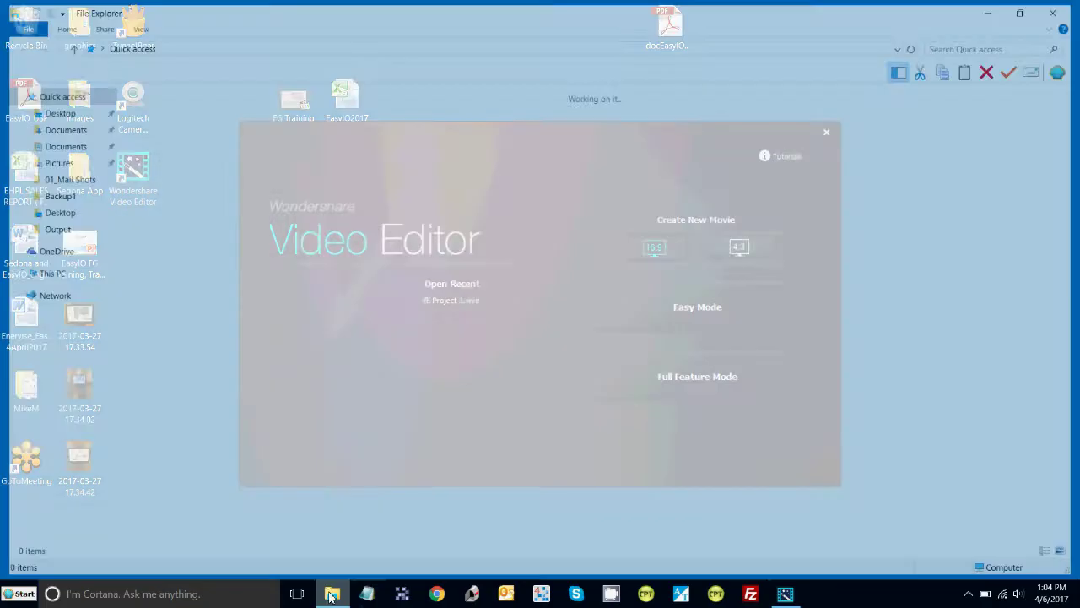
{"action": "left_click", "coordinate": [67, 145]}
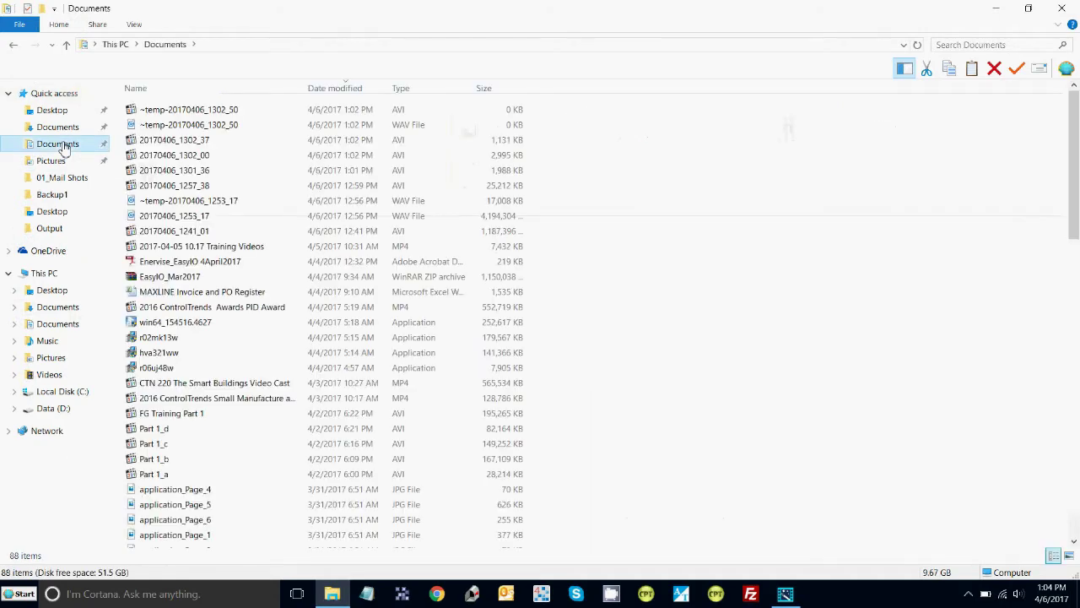
{"action": "left_click", "coordinate": [69, 126]}
{"action": "double_click", "coordinate": [150, 111]}
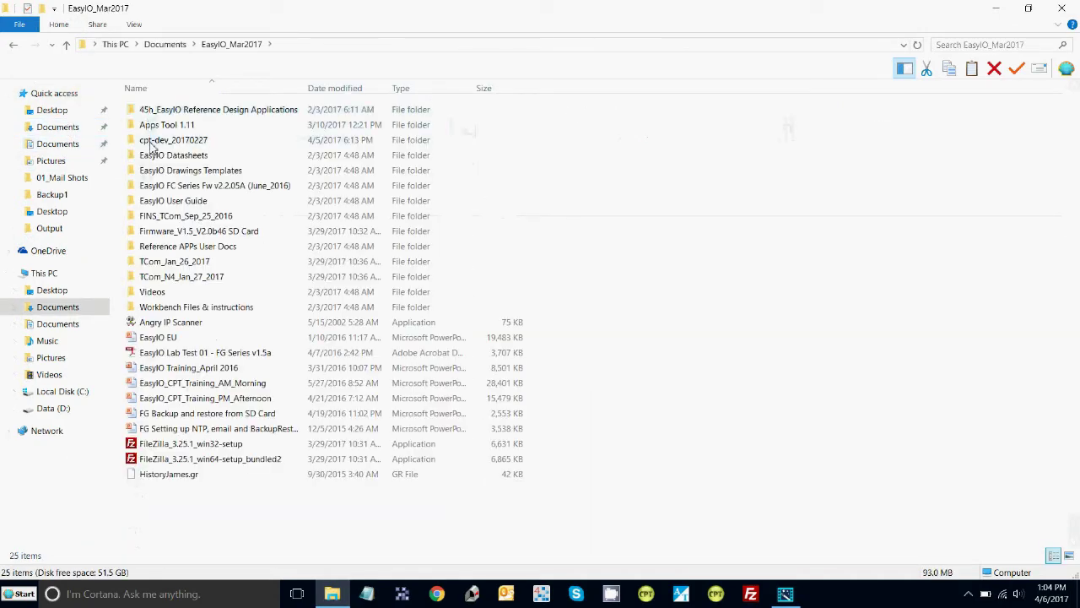
{"action": "double_click", "coordinate": [152, 141]}
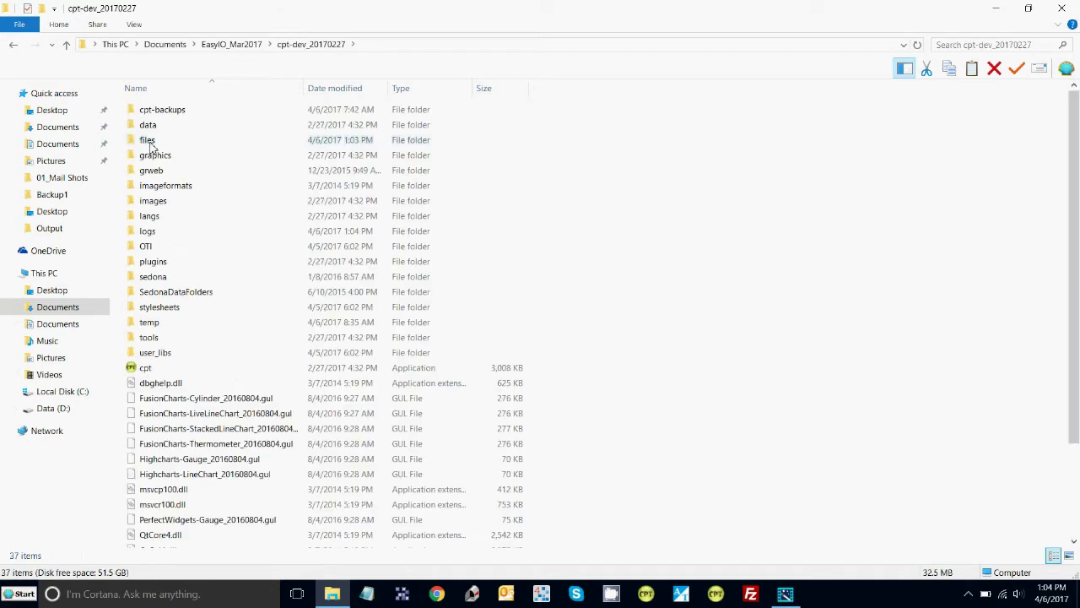
{"action": "double_click", "coordinate": [147, 140]}
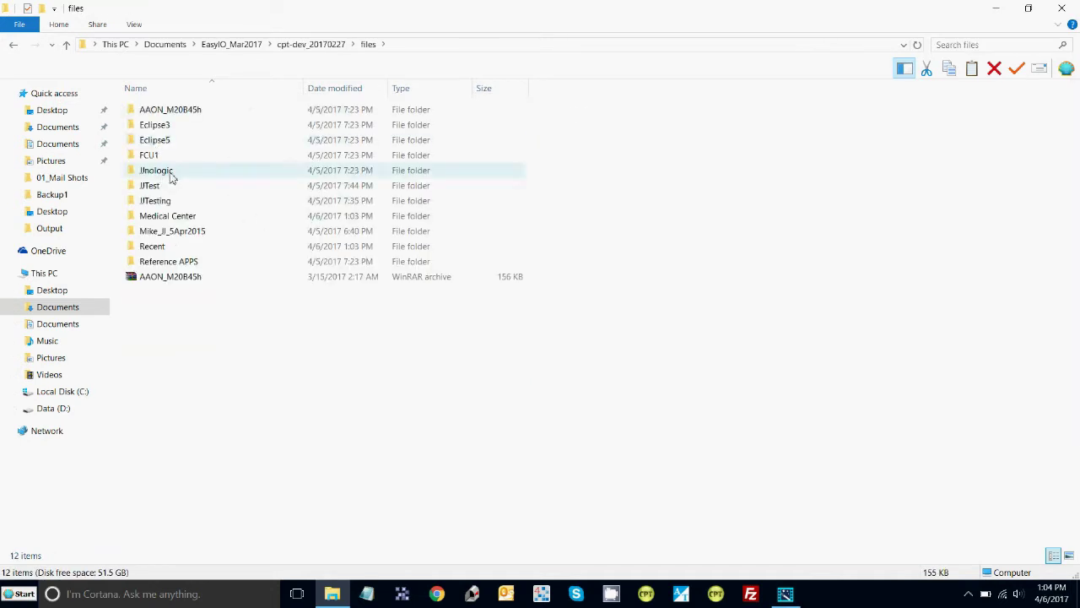
{"action": "double_click", "coordinate": [169, 218]}
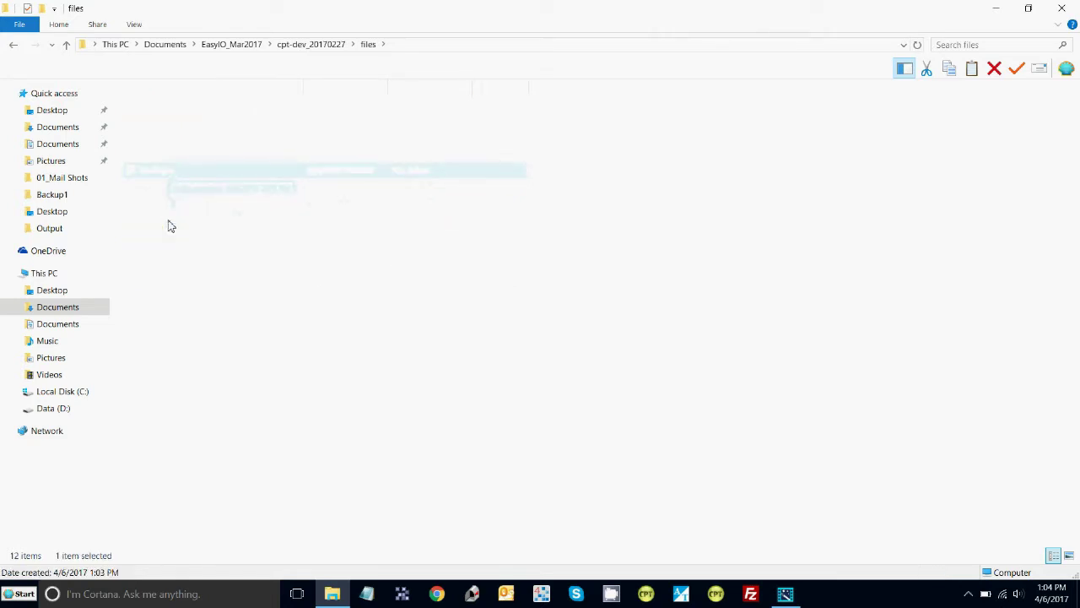
{"action": "double_click", "coordinate": [160, 113]}
{"action": "double_click", "coordinate": [159, 113]}
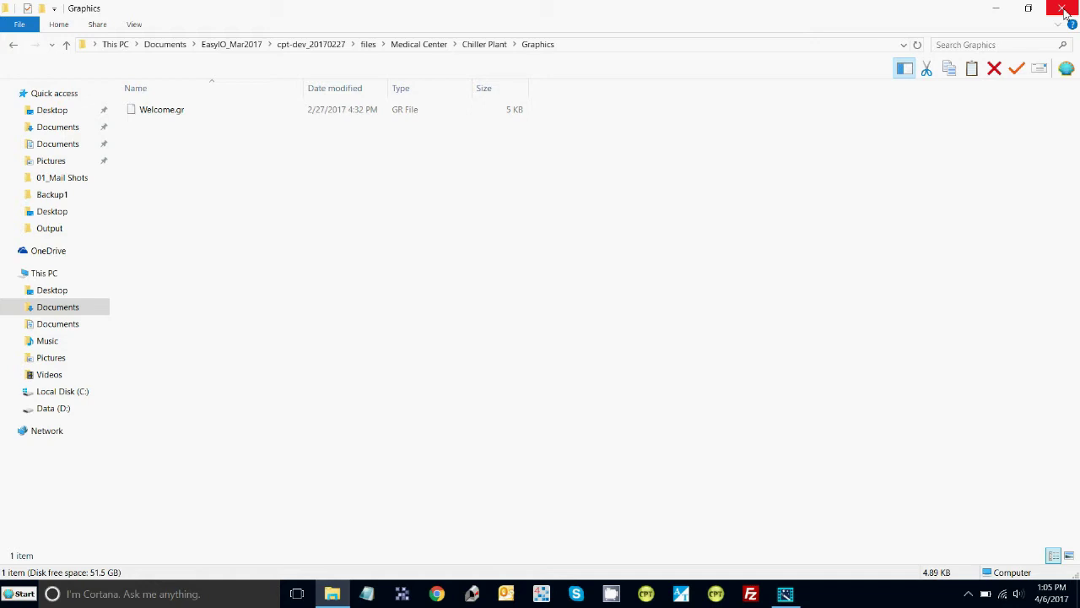
Close File Explorer, return to CPT Tools and open AHU from the Recent project, entering the account password
{"action": "left_click", "coordinate": [1065, 12]}
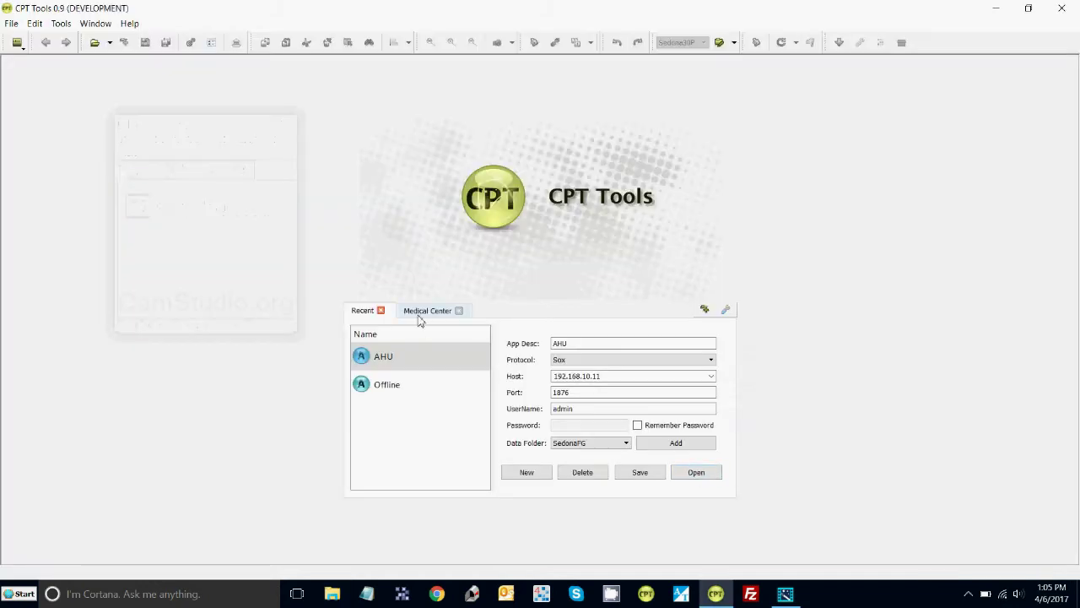
{"action": "left_click", "coordinate": [694, 473]}
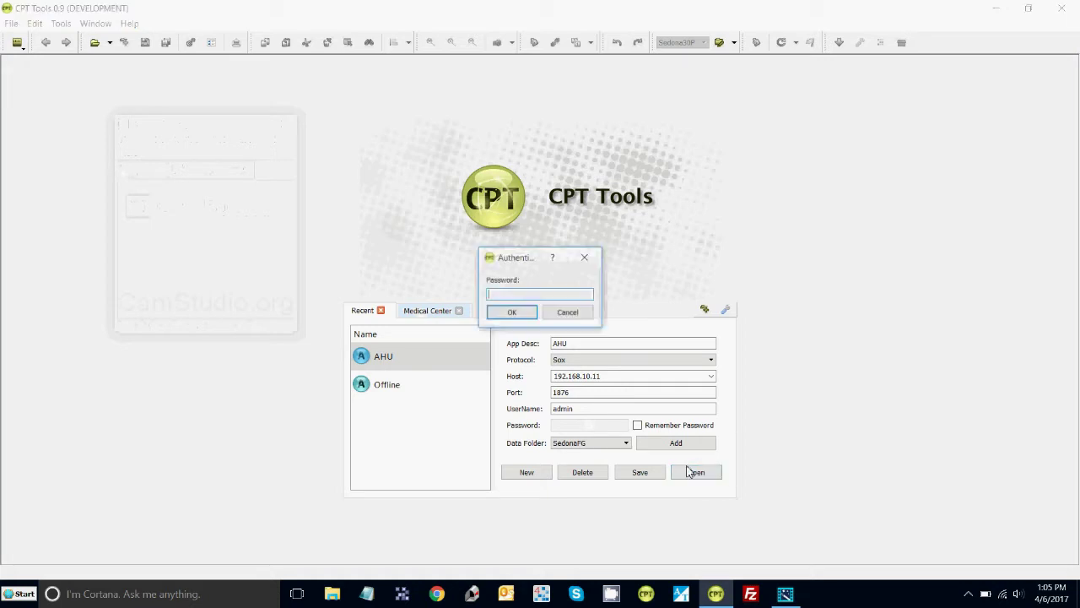
{"action": "left_click", "coordinate": [503, 313]}
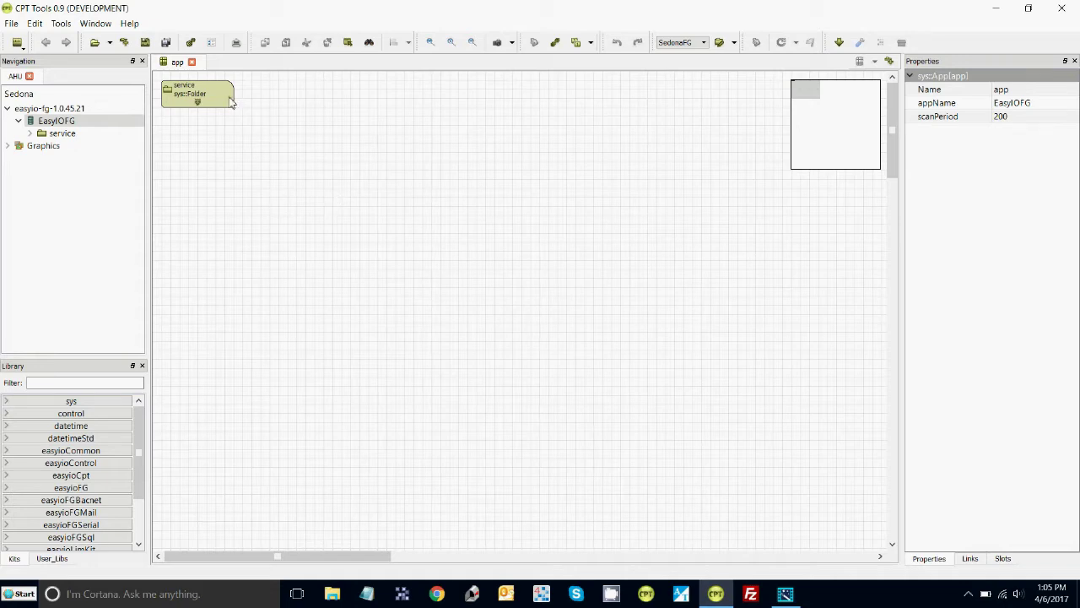
Review the controller's kits in Kit Management and return to the EasyIOFG app's wire sheet
{"action": "left_click", "coordinate": [192, 44]}
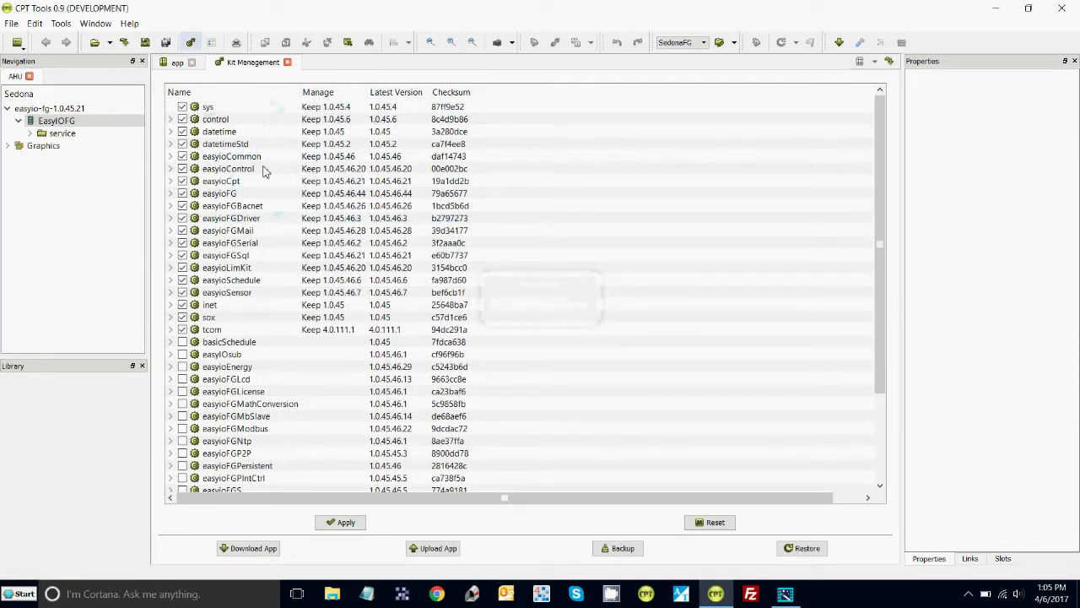
{"action": "left_click", "coordinate": [277, 268]}
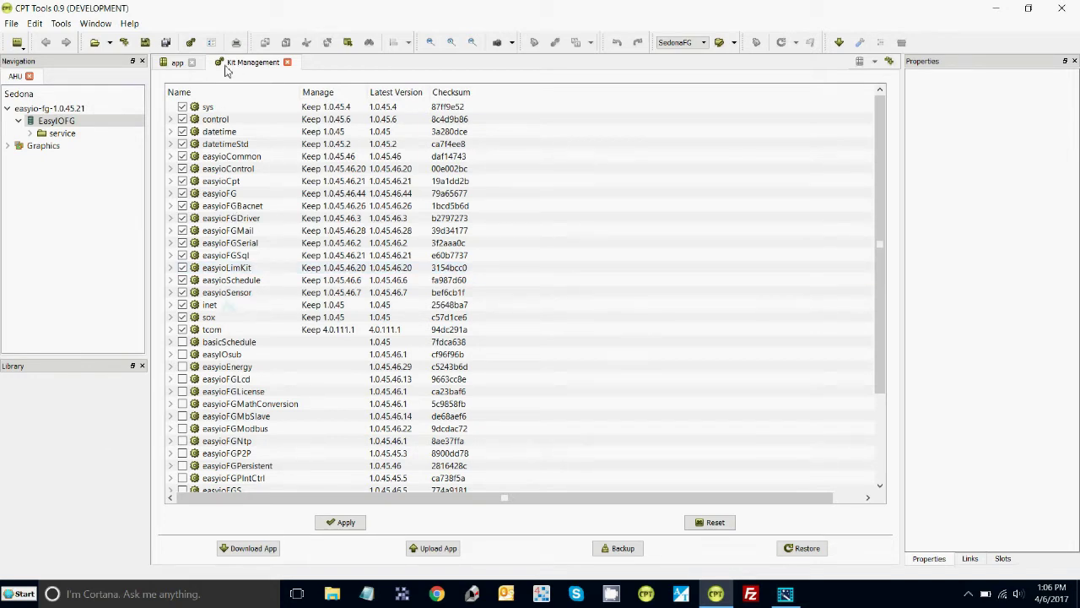
{"action": "left_click", "coordinate": [55, 122]}
{"action": "double_click", "coordinate": [59, 124]}
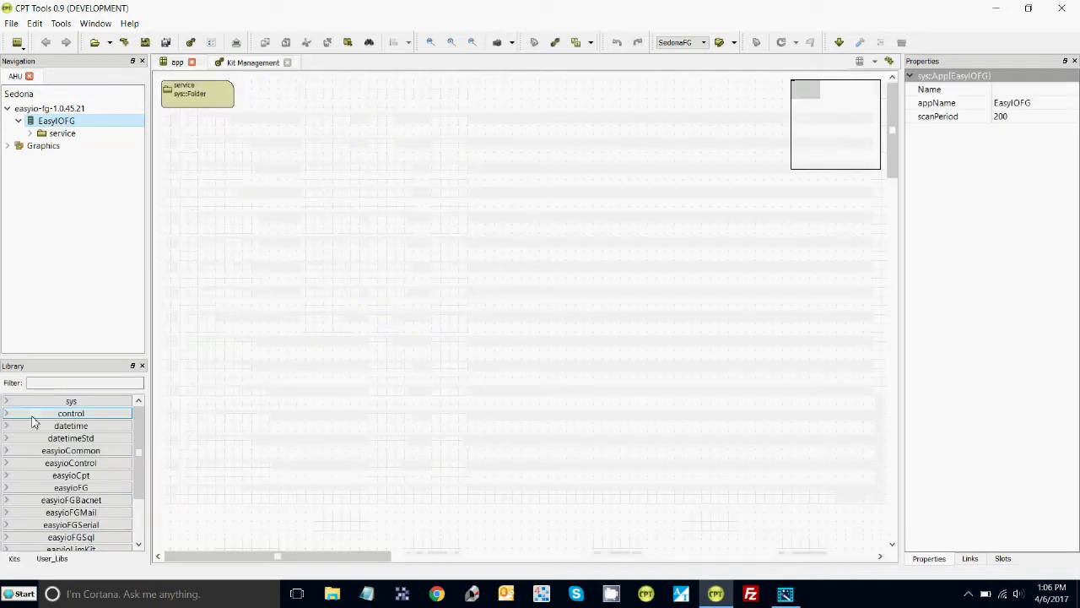
Open the service folder, examine the plat component's version and powerFailureSave properties, and return to the EasyIOFG wire sheet
{"action": "double_click", "coordinate": [52, 133]}
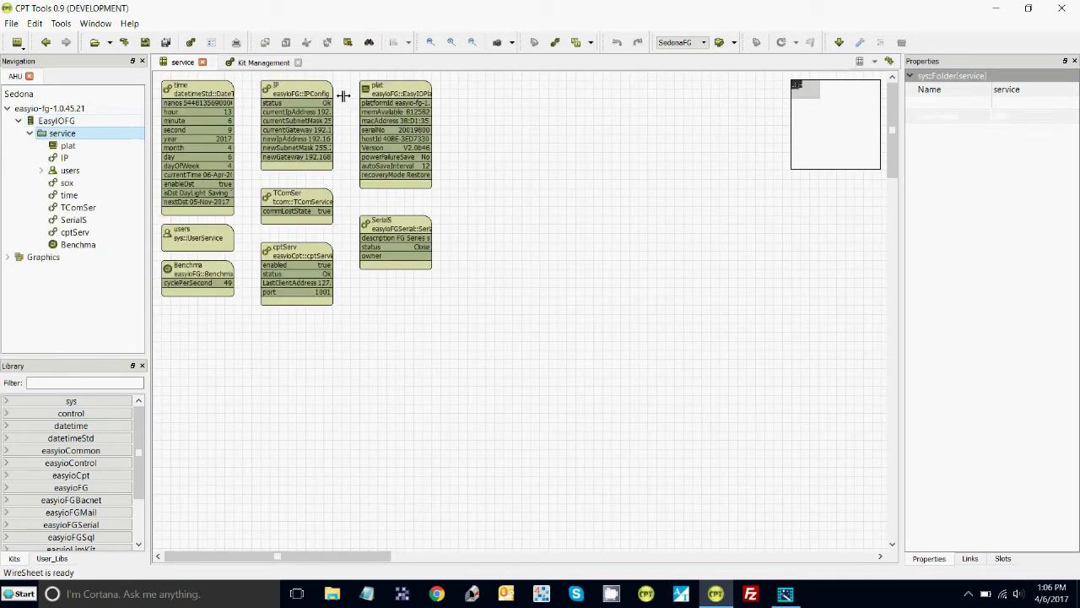
{"action": "left_click", "coordinate": [390, 89]}
{"action": "left_click", "coordinate": [1009, 172]}
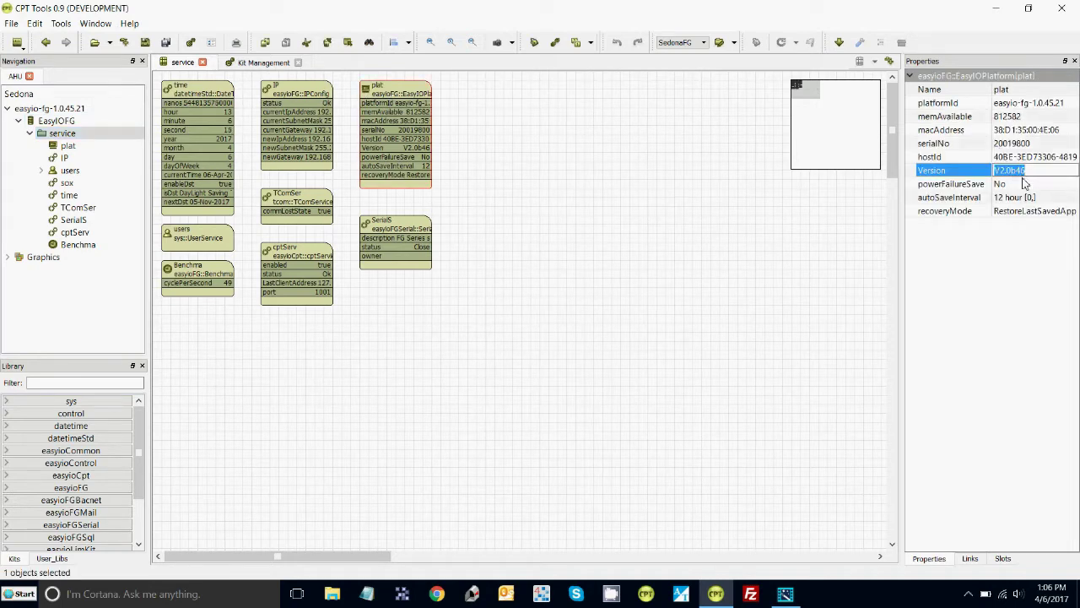
{"action": "left_click", "coordinate": [1022, 186]}
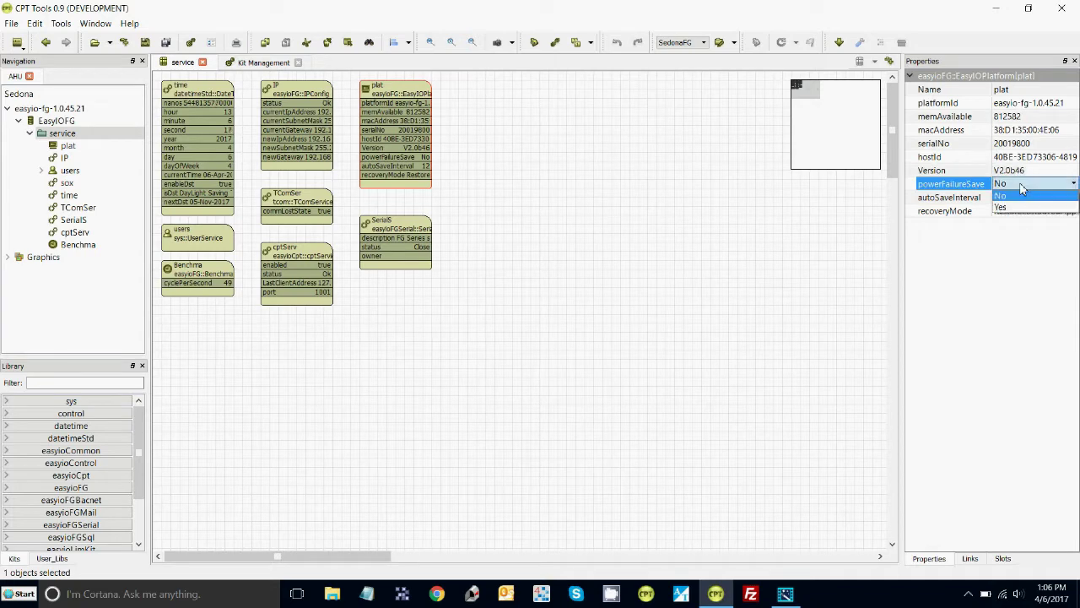
{"action": "left_click", "coordinate": [1021, 188]}
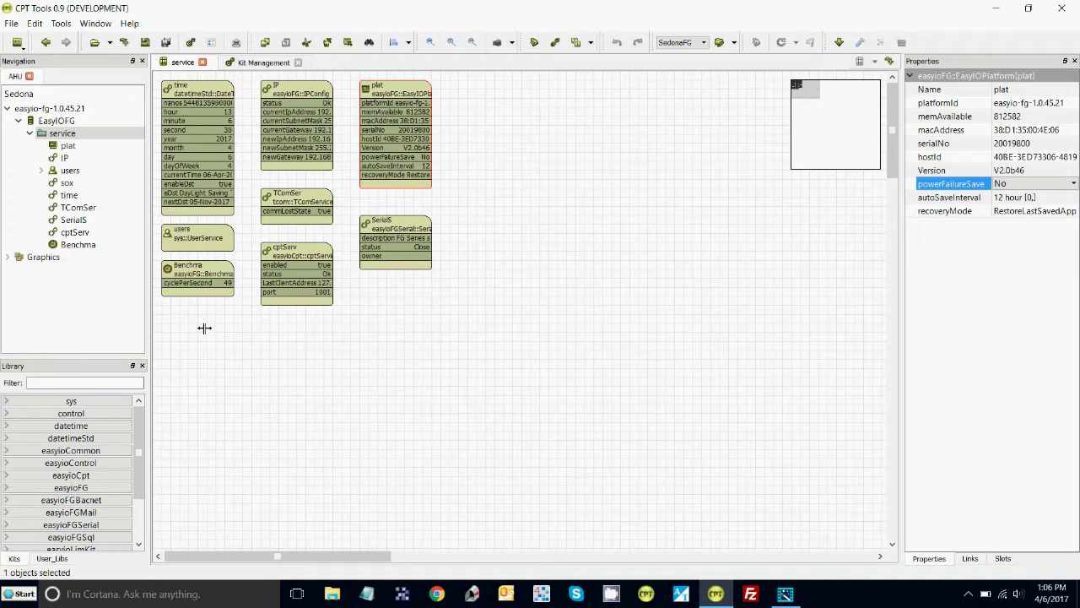
{"action": "double_click", "coordinate": [70, 123]}
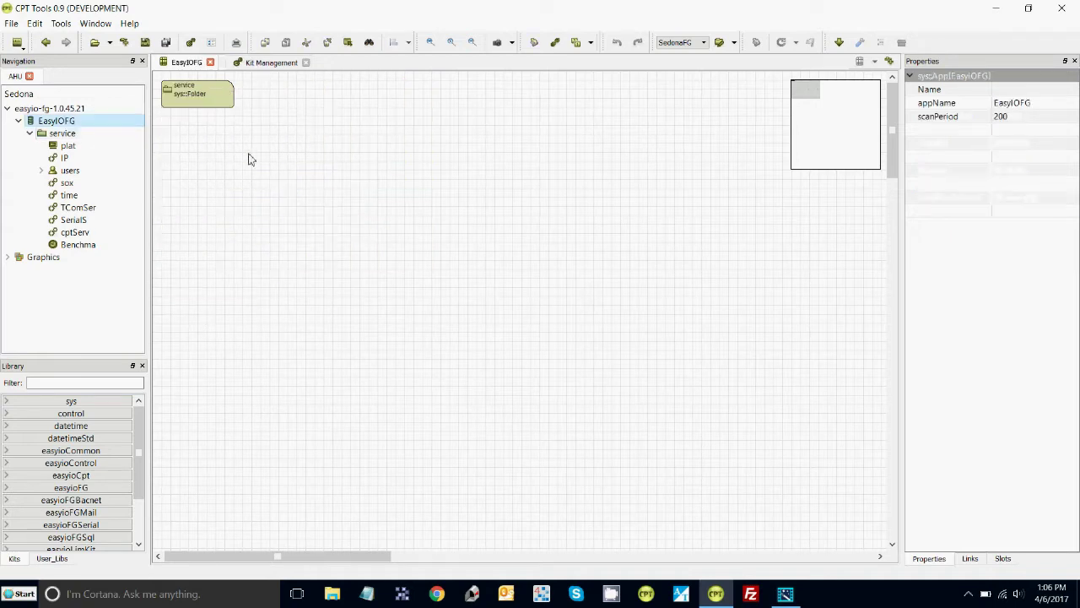
Try placing a folder from the library's sys kit on the wire sheet with the name Cool, and undo it
{"action": "left_click", "coordinate": [8, 402]}
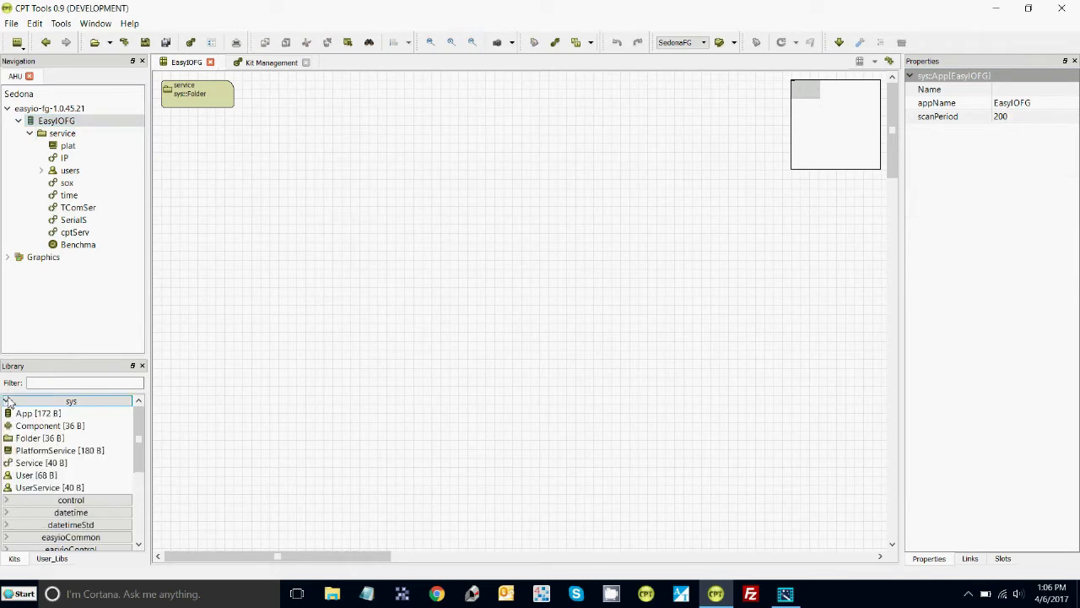
{"action": "left_click_drag", "start_coordinate": [25, 439], "coordinate": [336, 250]}
{"action": "left_click", "coordinate": [1016, 95]}
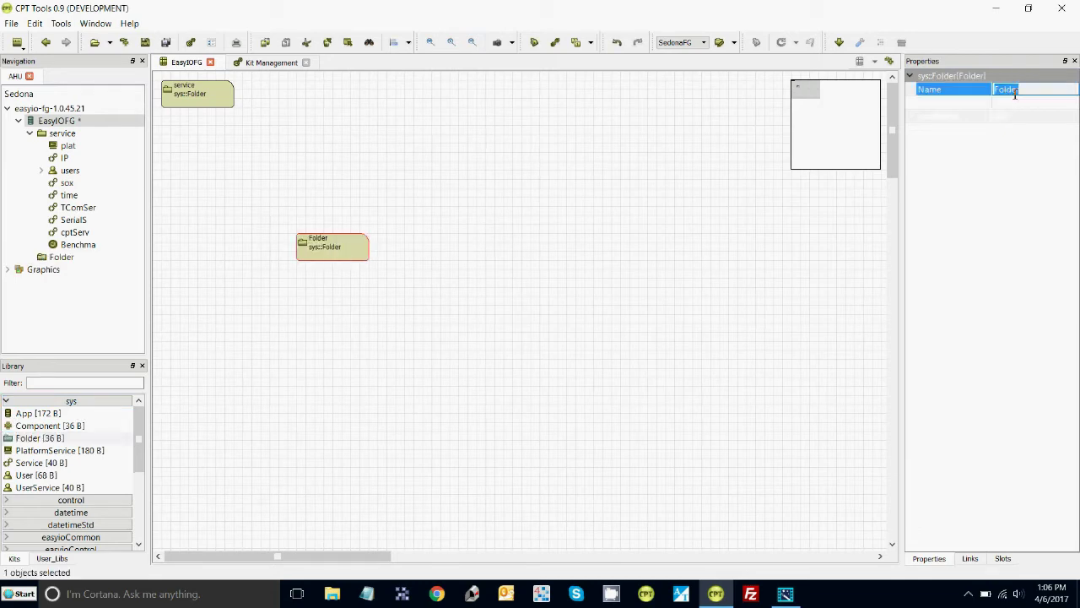
{"action": "type", "text": "Coo"}
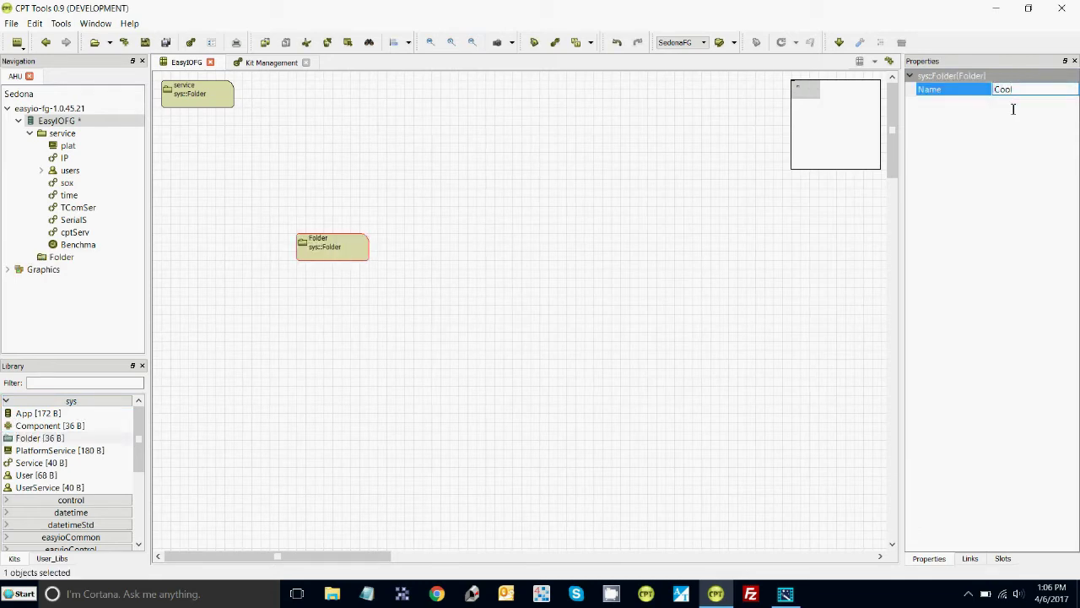
{"action": "type", "text": "l"}
{"action": "key", "text": "Return"}
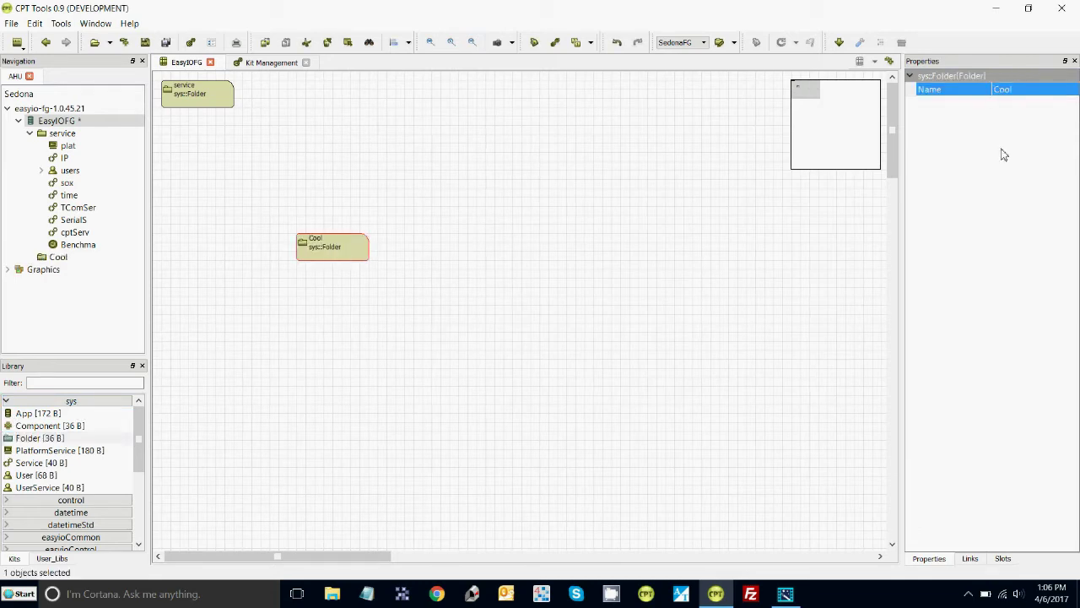
{"action": "left_click", "coordinate": [618, 43]}
{"action": "left_click", "coordinate": [618, 44]}
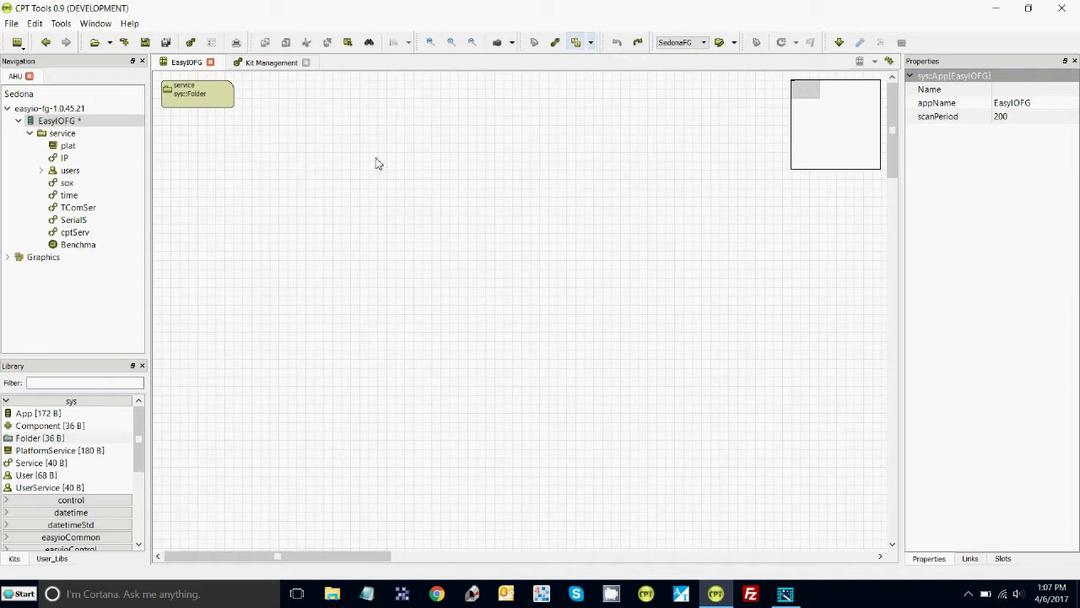
Add a folder directly on the EasyIOFG wire sheet and name it Cool
{"action": "right_click", "coordinate": [313, 180]}
{"action": "mouse_move", "coordinate": [330, 202]}
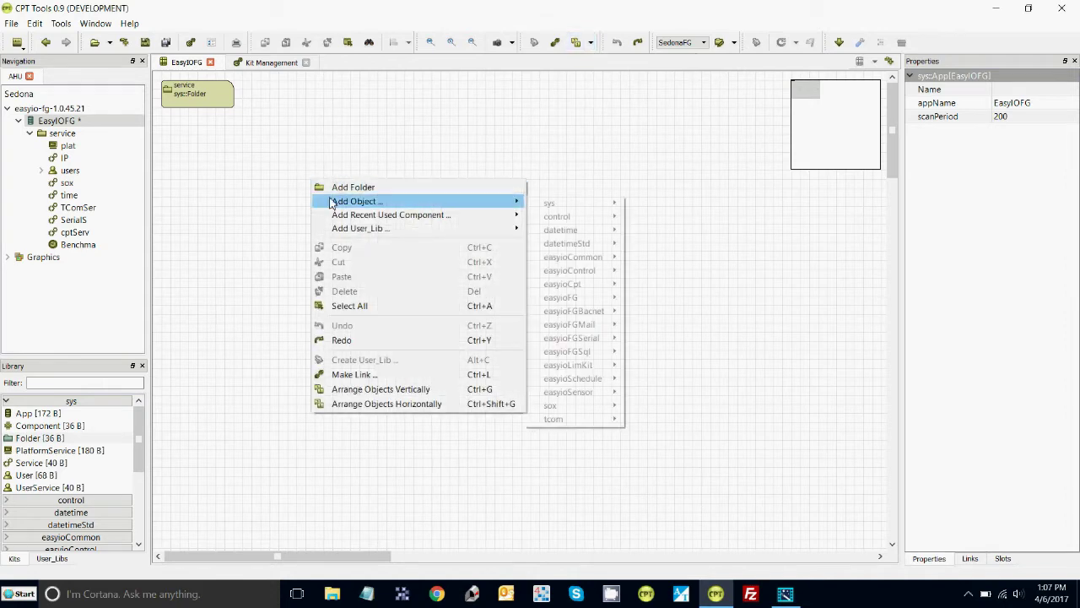
{"action": "mouse_move", "coordinate": [549, 205]}
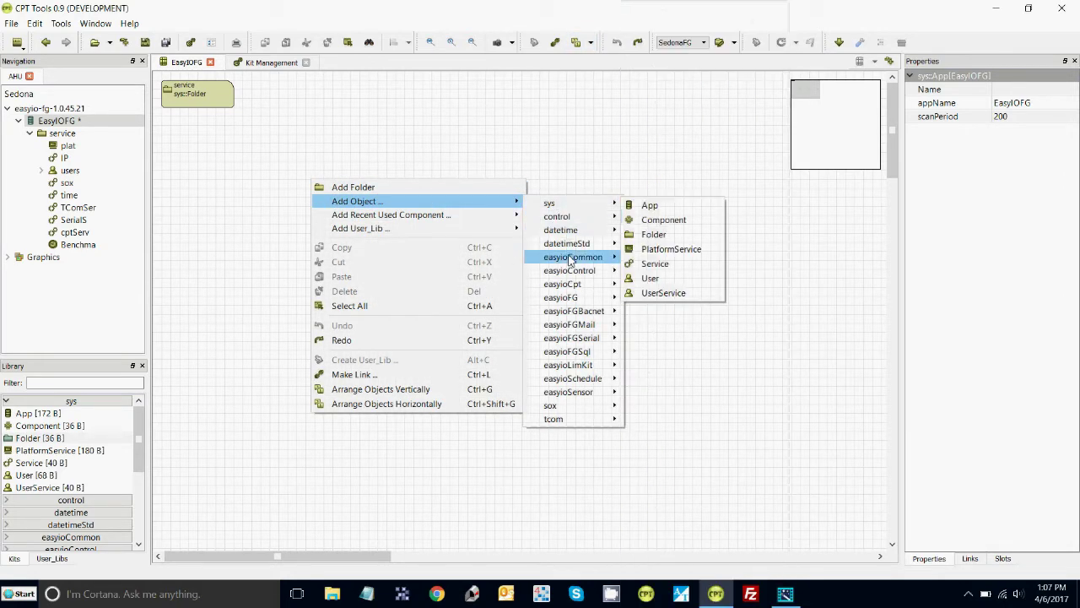
{"action": "mouse_move", "coordinate": [582, 299]}
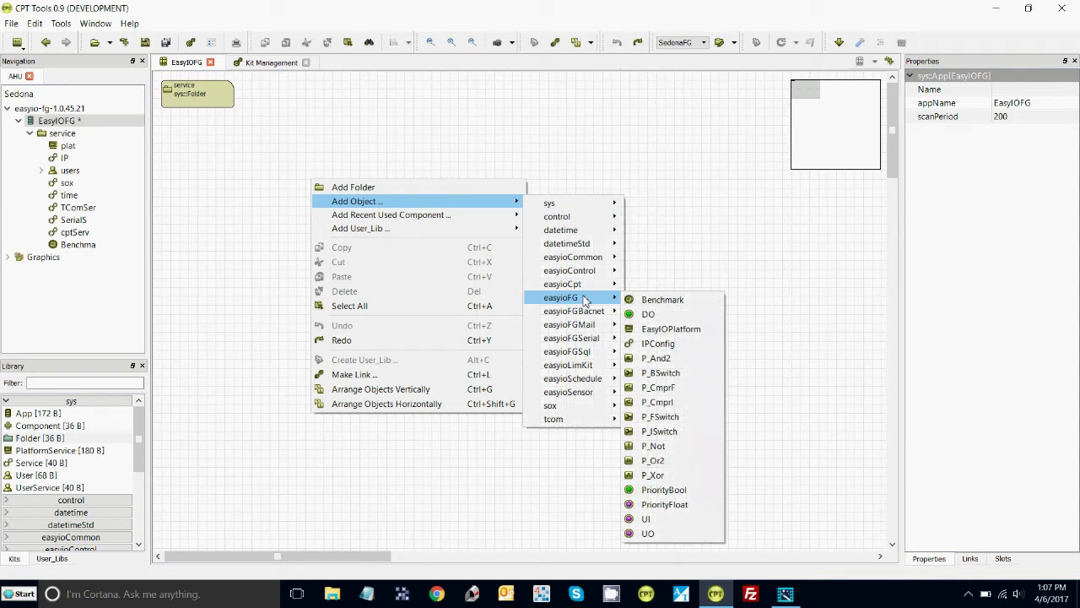
{"action": "left_click", "coordinate": [387, 187]}
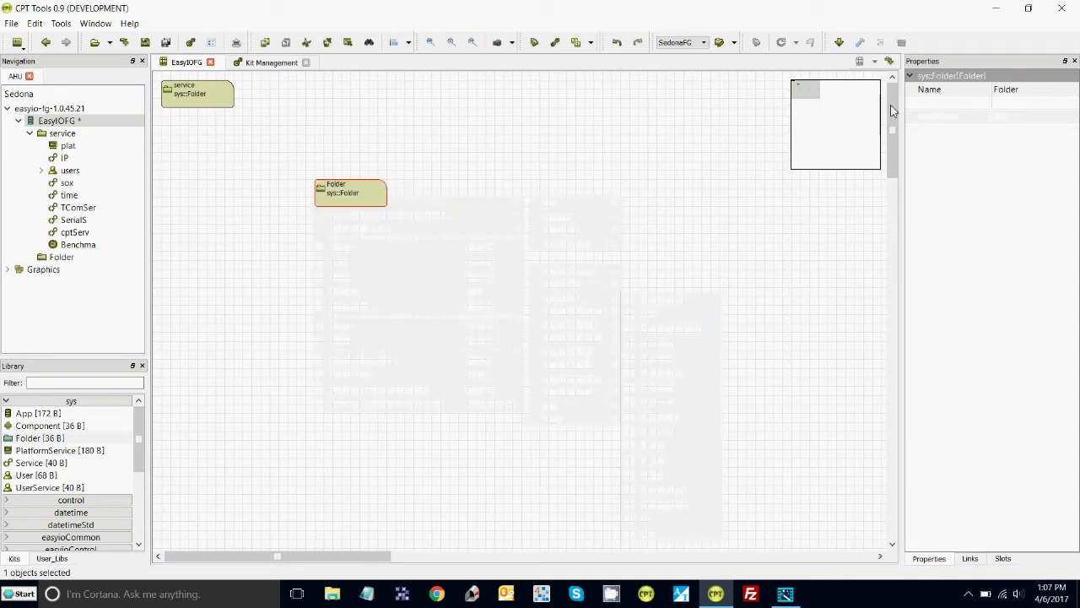
{"action": "left_click", "coordinate": [1031, 90]}
{"action": "type", "text": "Cool"}
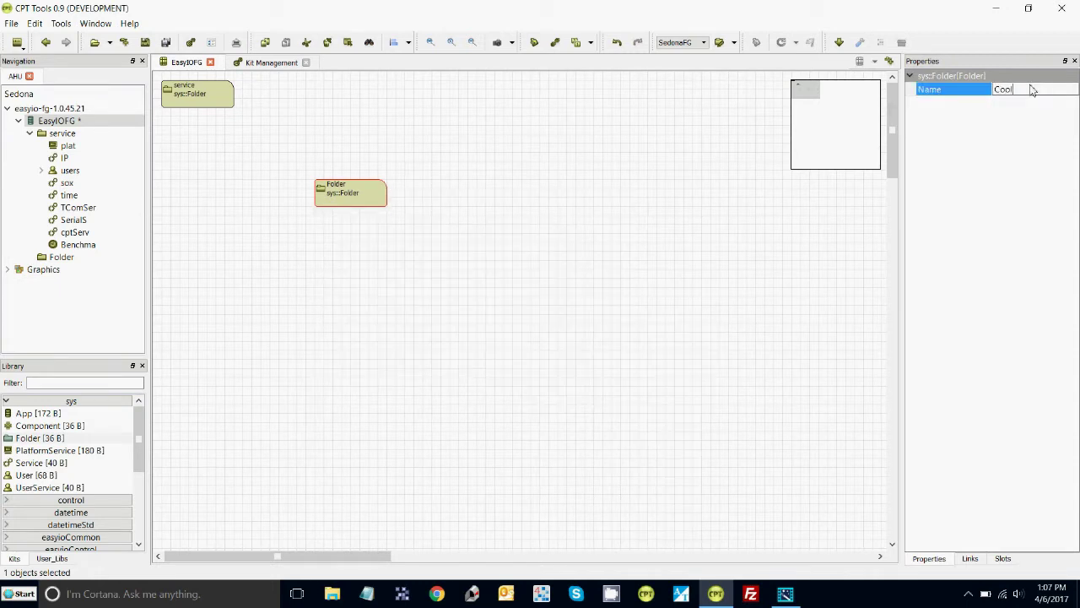
{"action": "key", "text": "Return"}
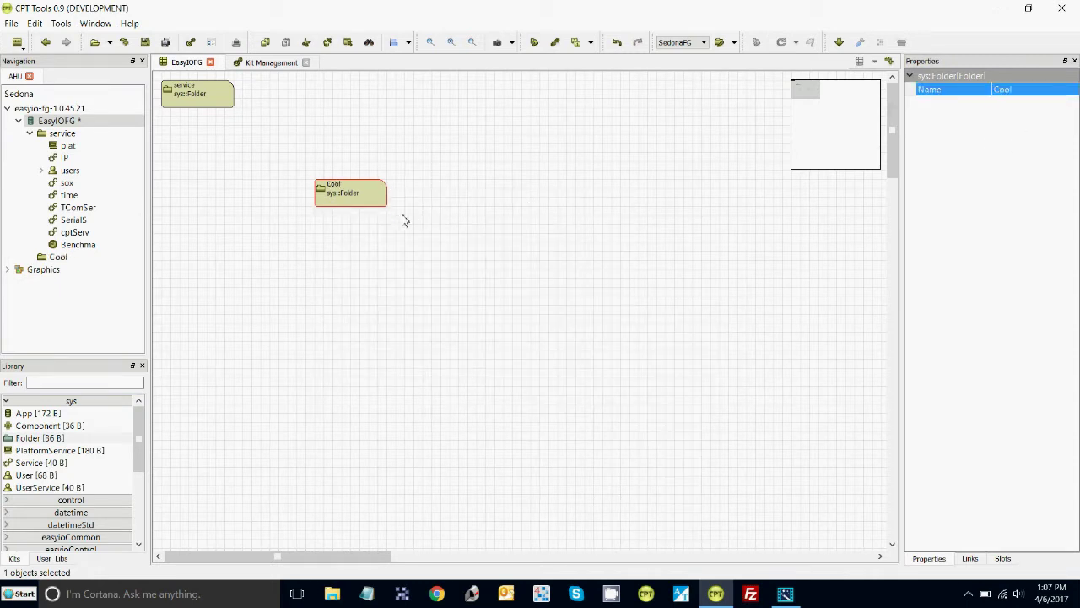
Arrange the wire sheet's objects vertically and save the app
{"action": "right_click", "coordinate": [420, 240]}
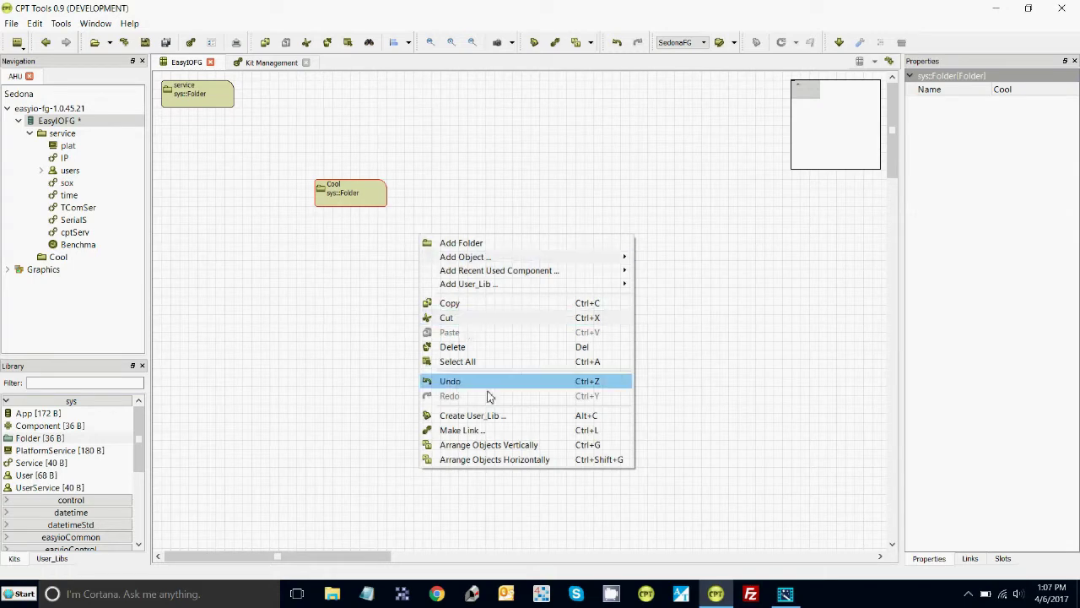
{"action": "left_click", "coordinate": [510, 445]}
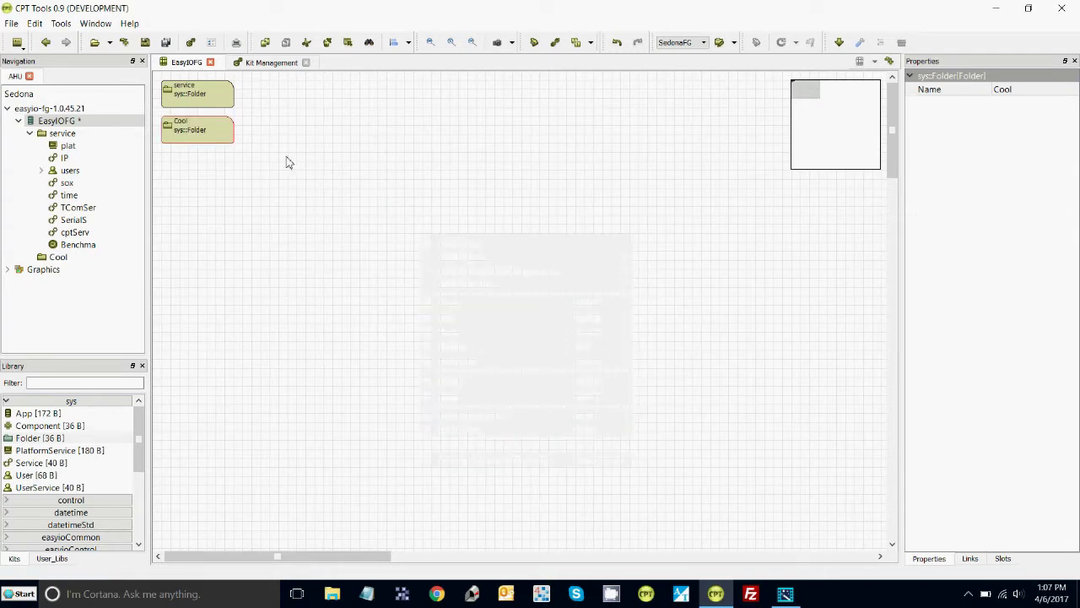
{"action": "left_click", "coordinate": [146, 43]}
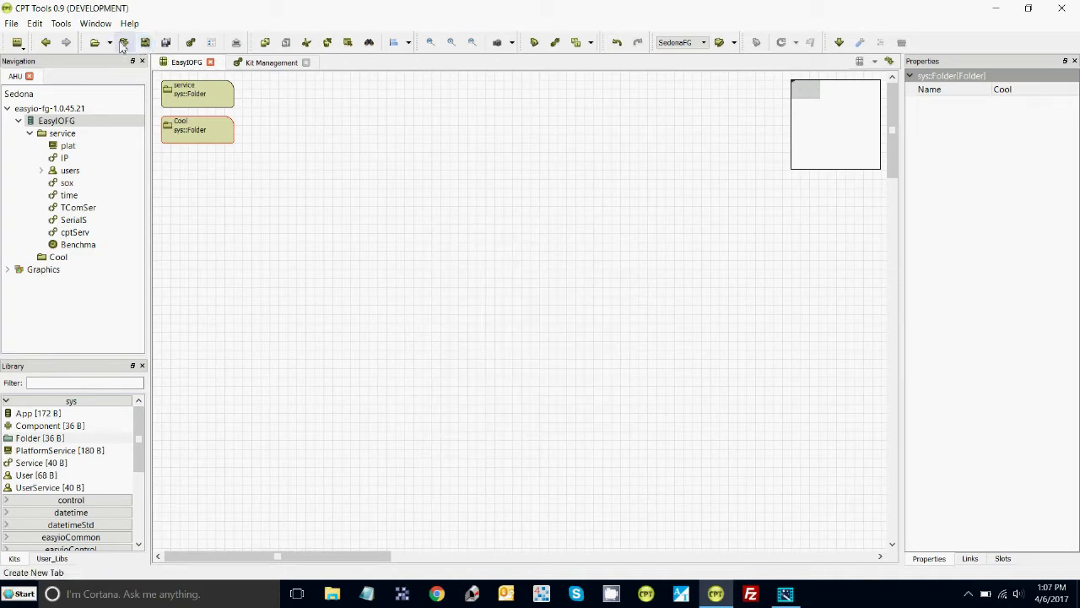
Review the General options, including decimals, grid sizes and auto save, without changing them, and save the app again
{"action": "left_click", "coordinate": [61, 24]}
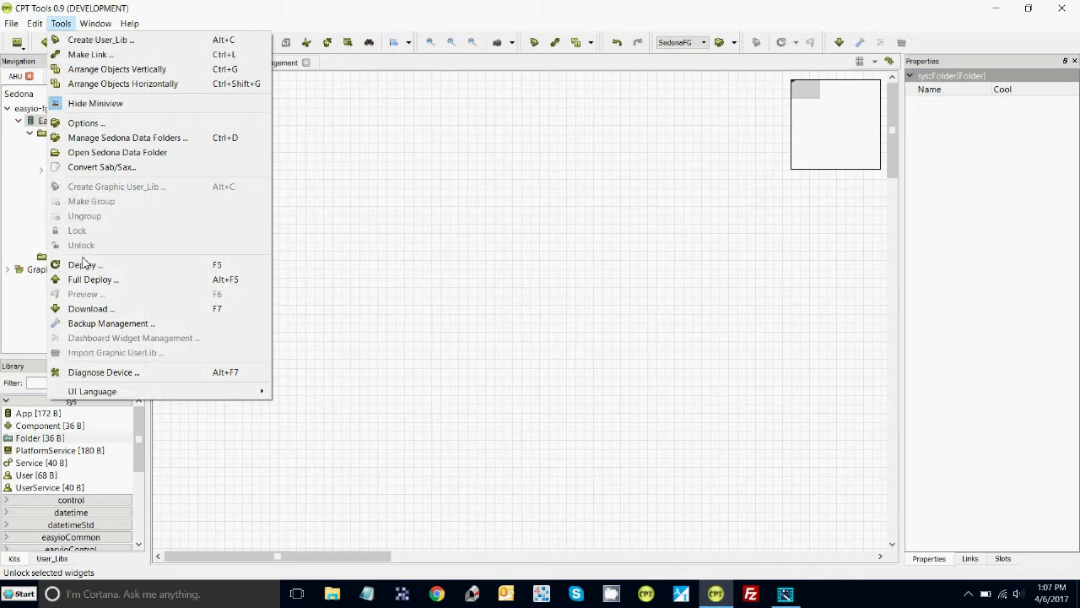
{"action": "left_click", "coordinate": [81, 123]}
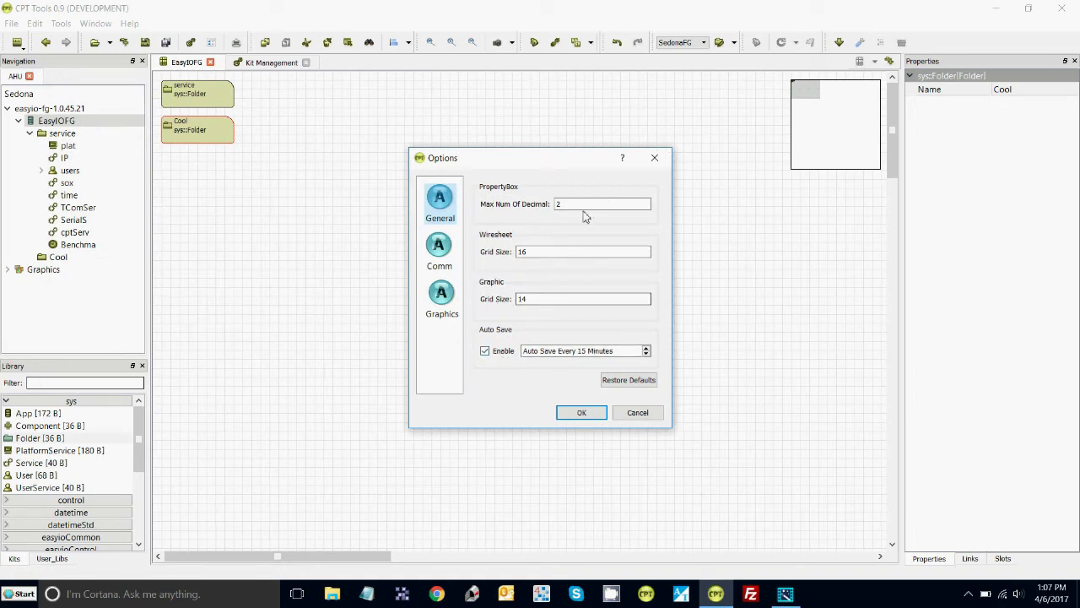
{"action": "left_click", "coordinate": [638, 417]}
{"action": "left_click", "coordinate": [145, 44]}
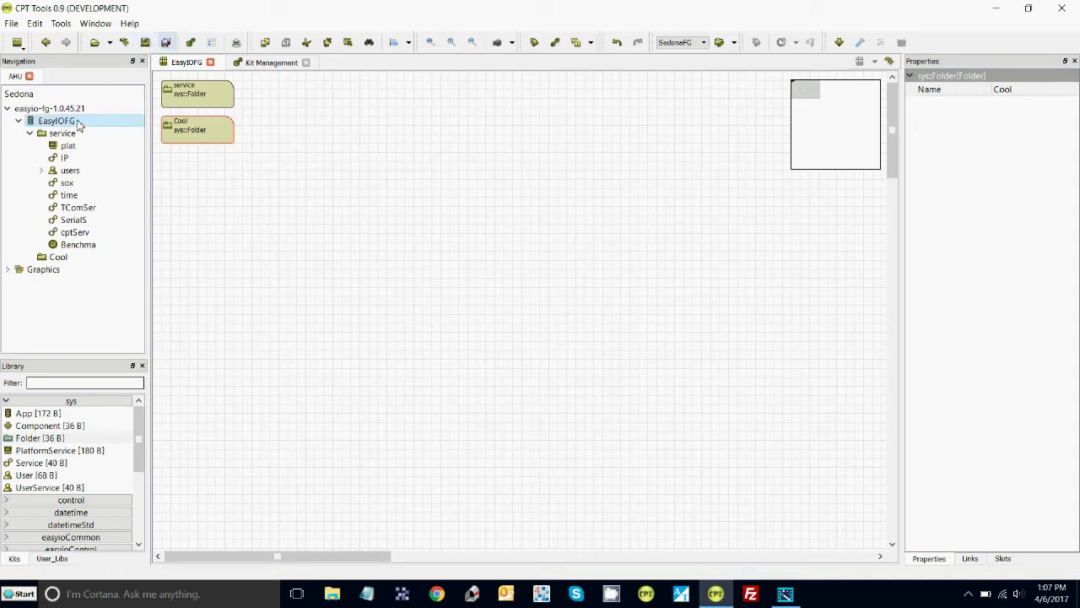
Open the Cool folder and add a Ramp object from the control kit to its wire sheet
{"action": "double_click", "coordinate": [216, 129]}
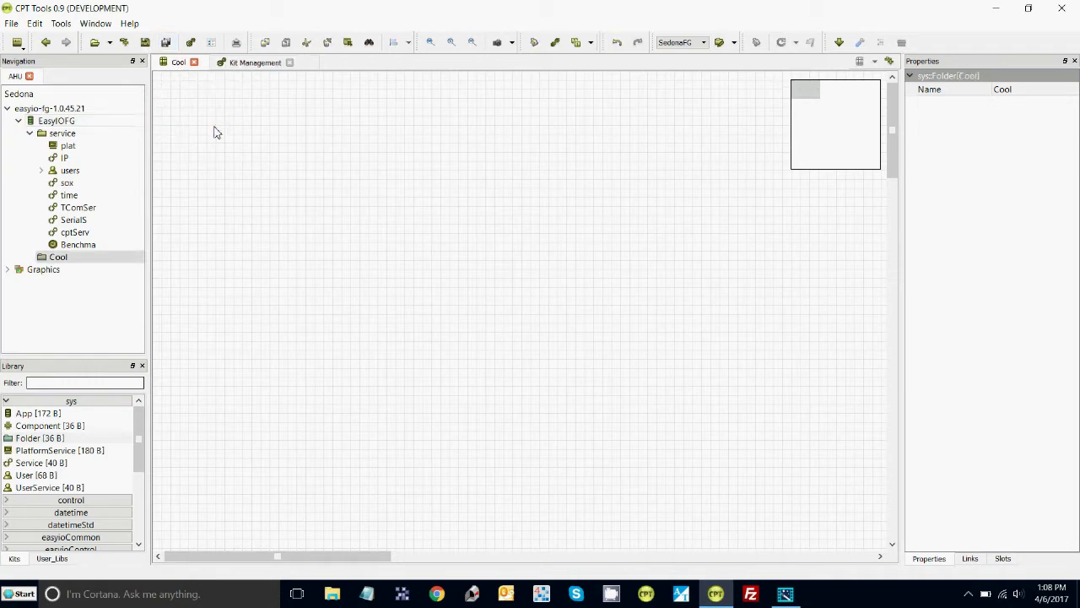
{"action": "right_click", "coordinate": [216, 132]}
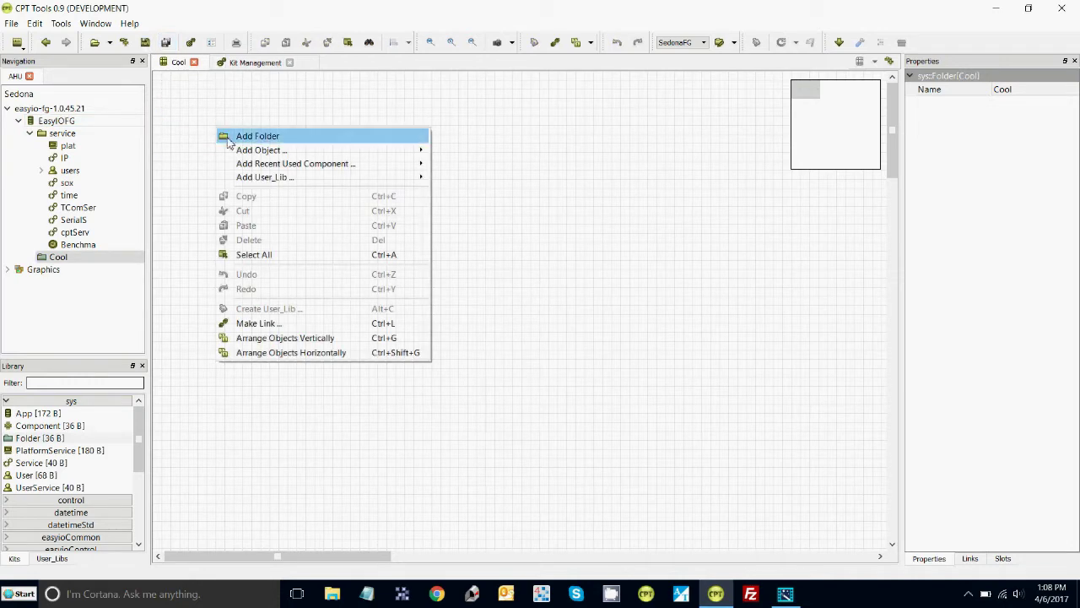
{"action": "mouse_move", "coordinate": [316, 151]}
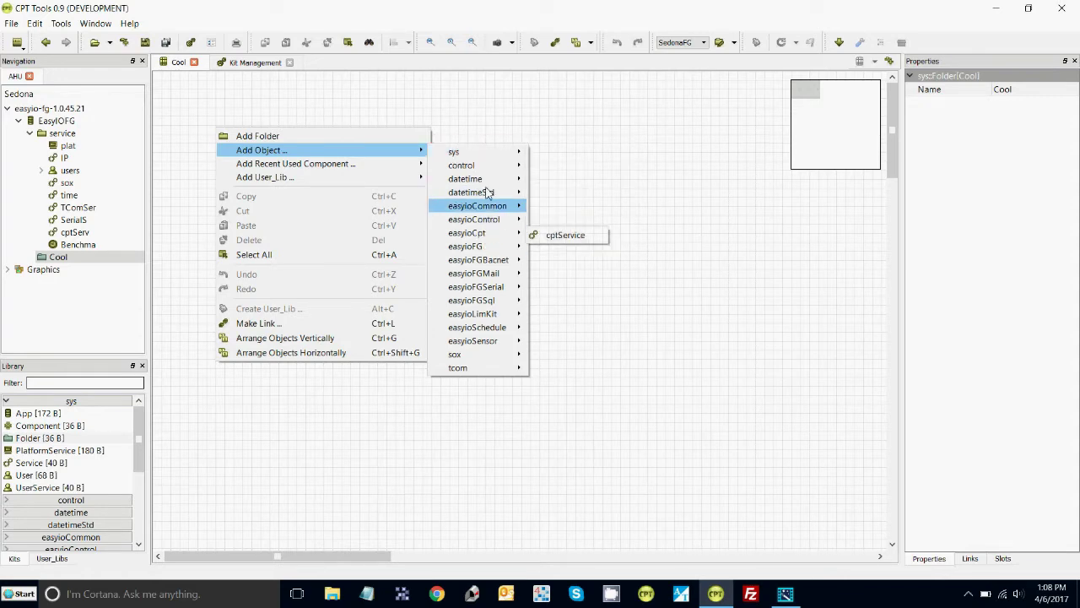
{"action": "mouse_move", "coordinate": [496, 166]}
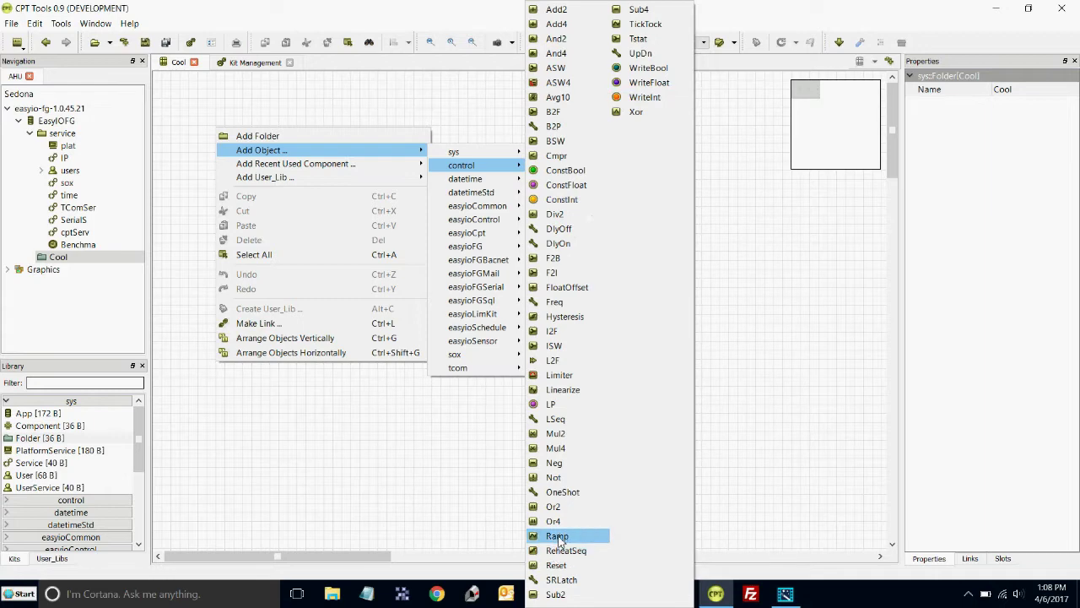
{"action": "left_click", "coordinate": [559, 537]}
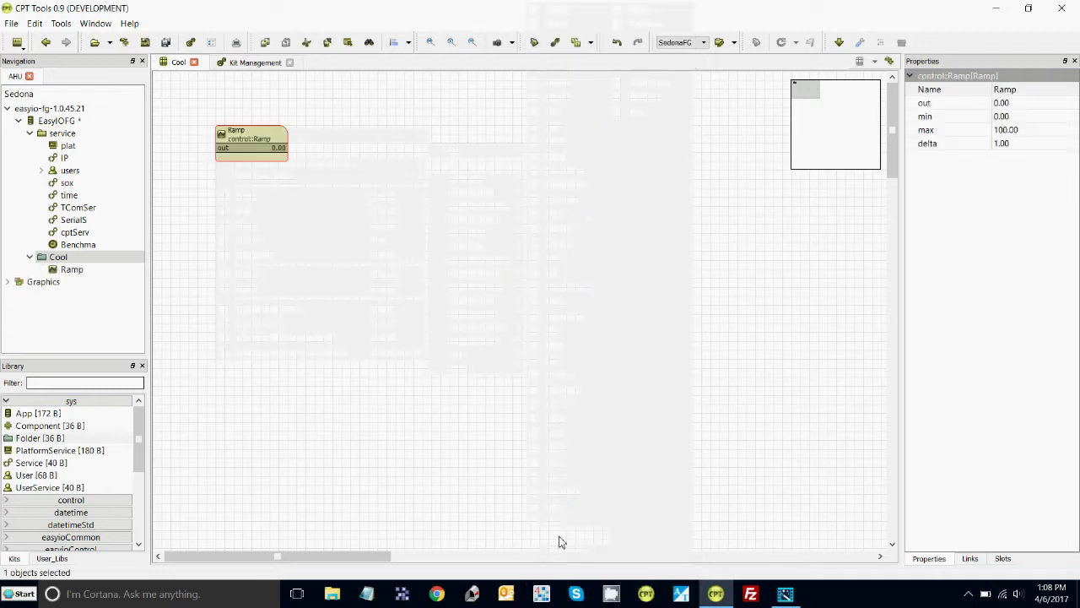
Set the Ramp's min to 55, max to 85 and delta to 0.5
{"action": "left_click", "coordinate": [1006, 117]}
{"action": "type", "text": "55"}
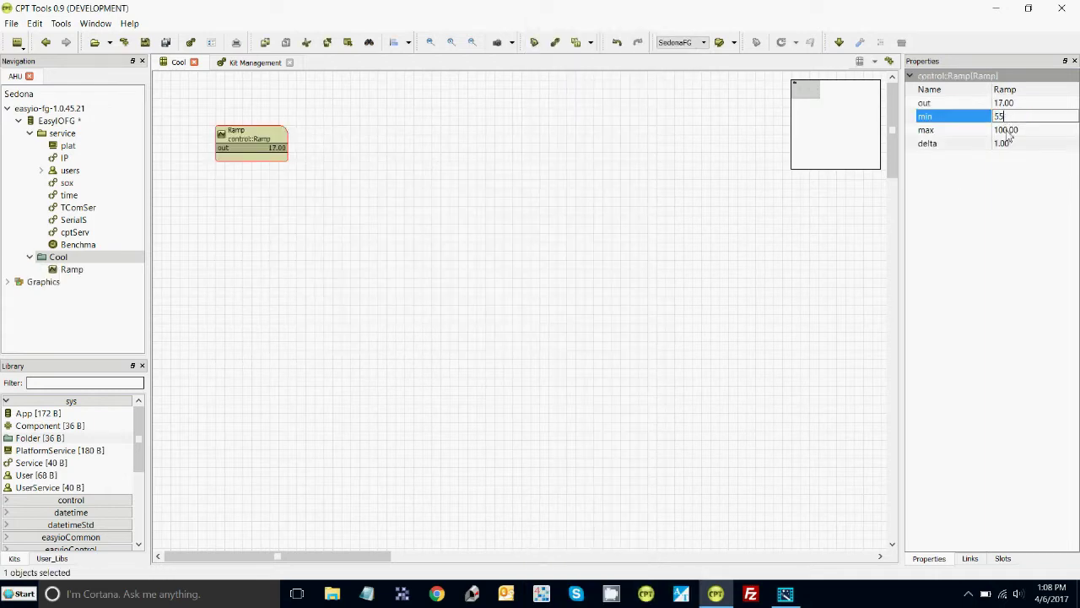
{"action": "left_click", "coordinate": [1009, 132]}
{"action": "type", "text": "85"}
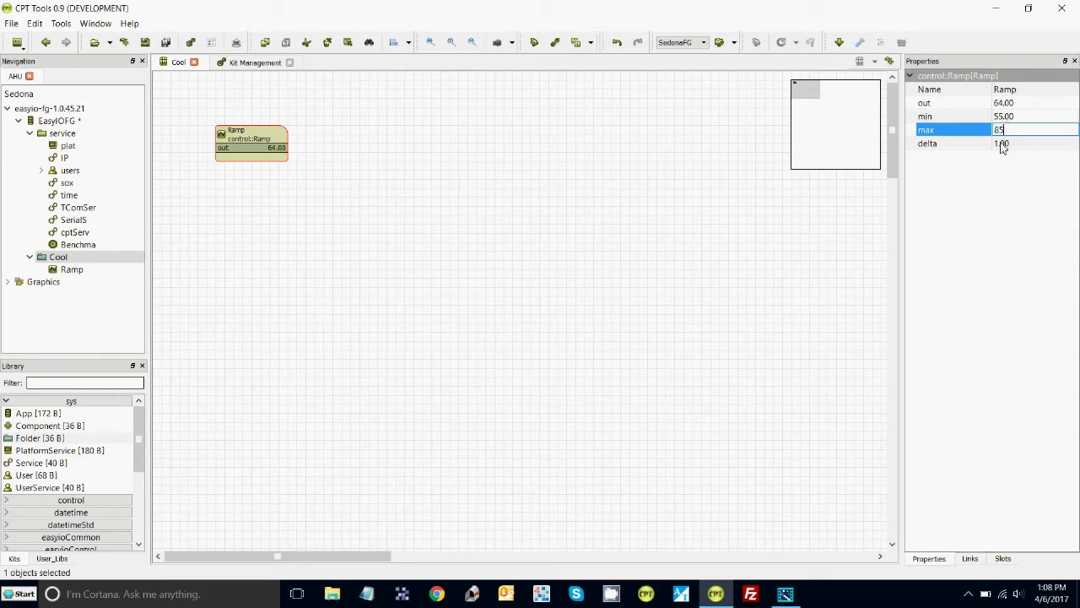
{"action": "left_click", "coordinate": [1004, 144]}
{"action": "type", "text": "0"}
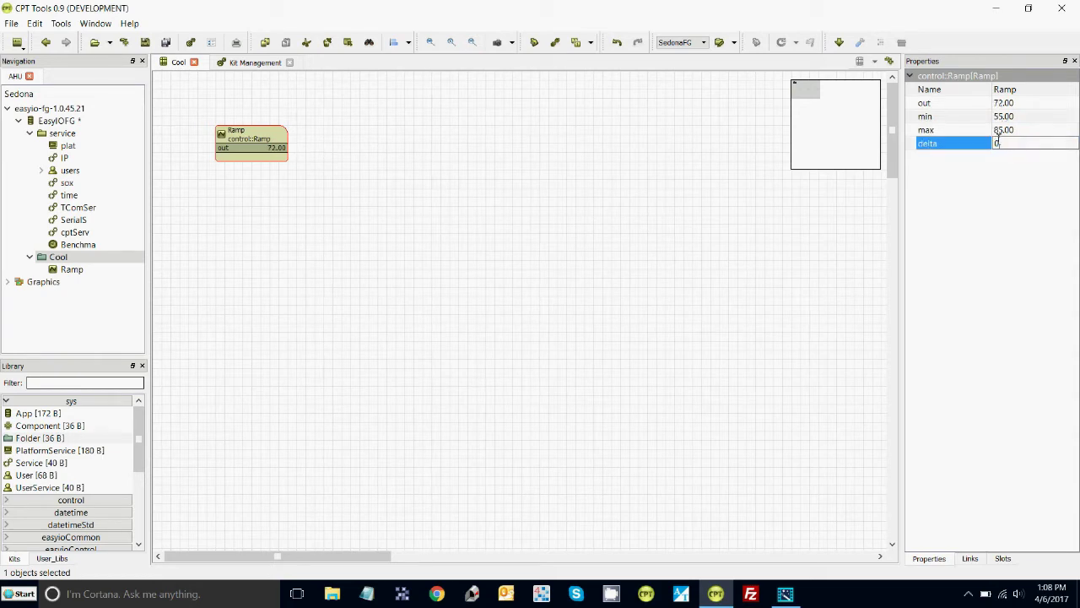
{"action": "type", "text": ".5"}
{"action": "key", "text": "Return"}
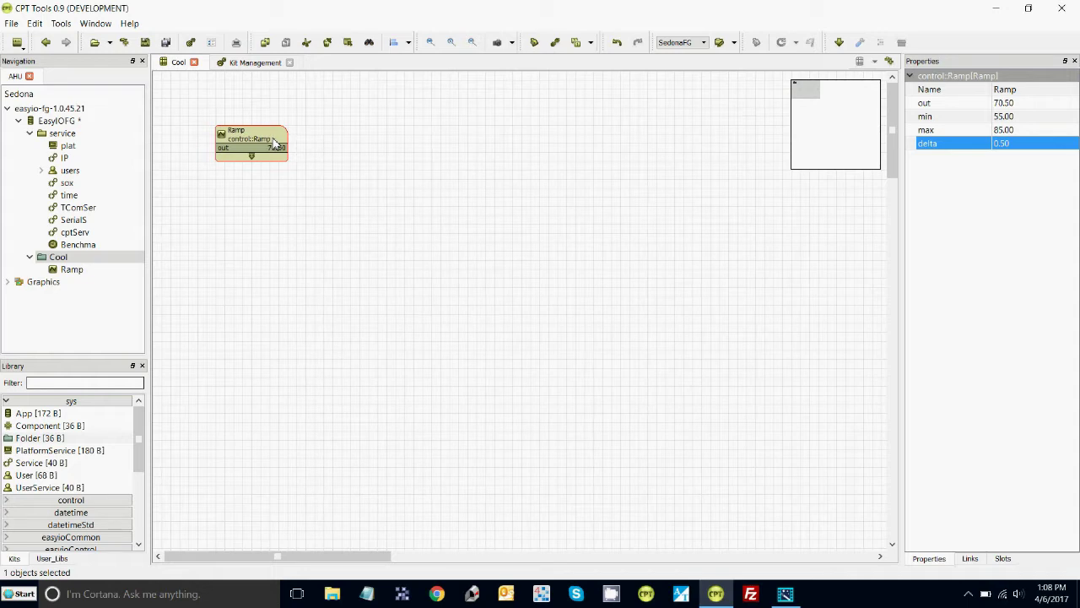
Add a Tstat object from the control kit beside the Ramp in the Cool folder
{"action": "right_click", "coordinate": [356, 128]}
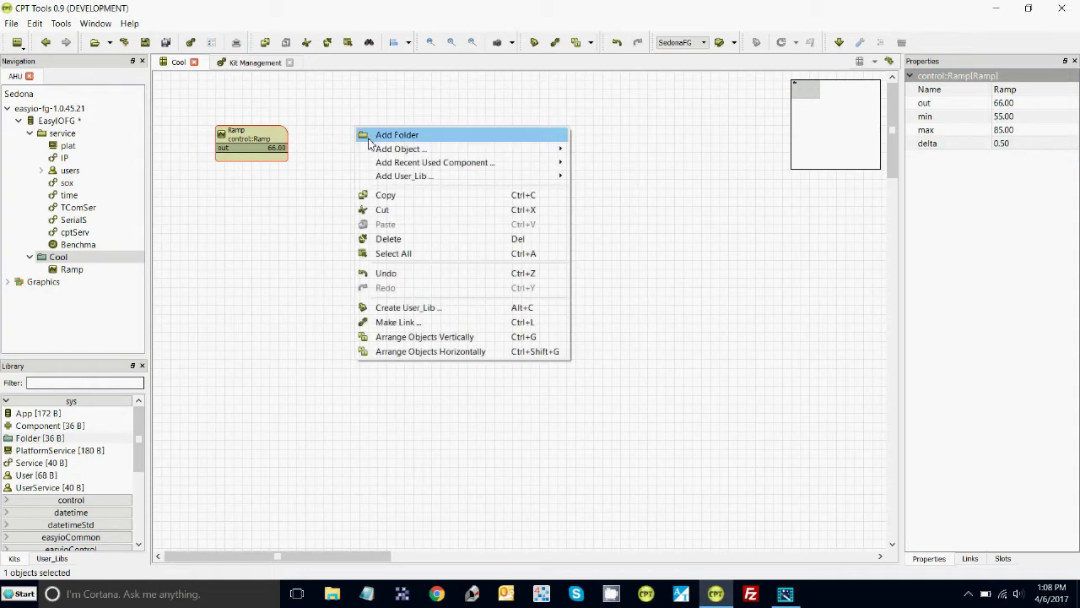
{"action": "mouse_move", "coordinate": [379, 148]}
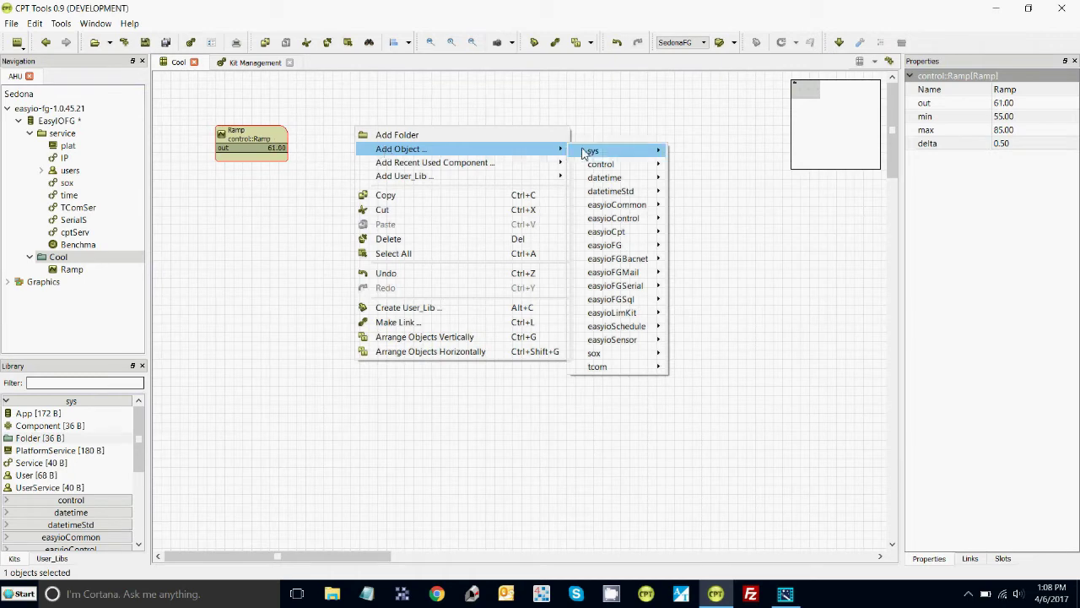
{"action": "mouse_move", "coordinate": [602, 166]}
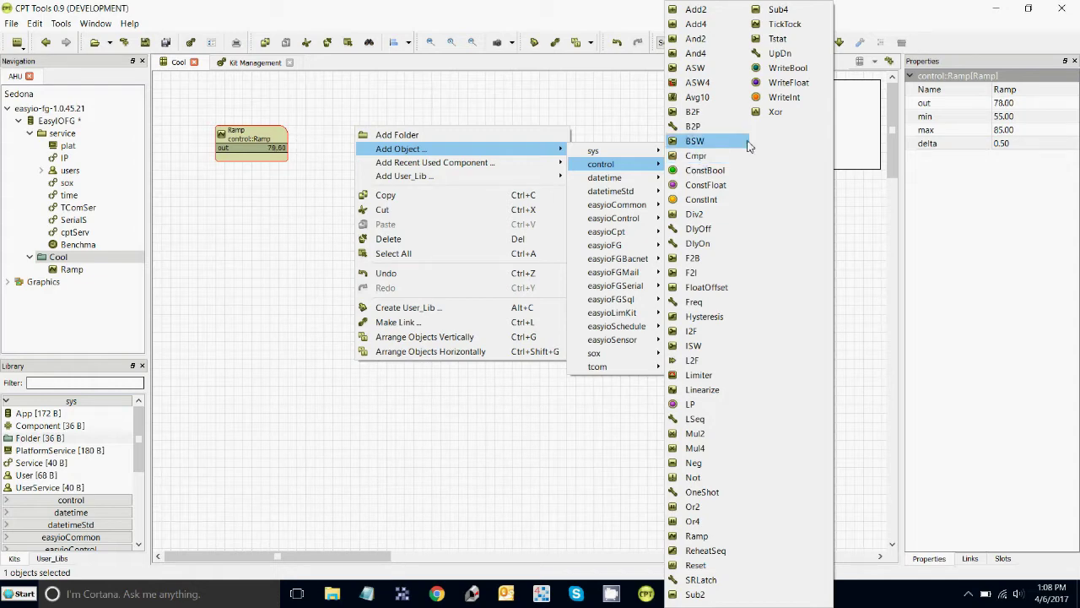
{"action": "left_click", "coordinate": [776, 39]}
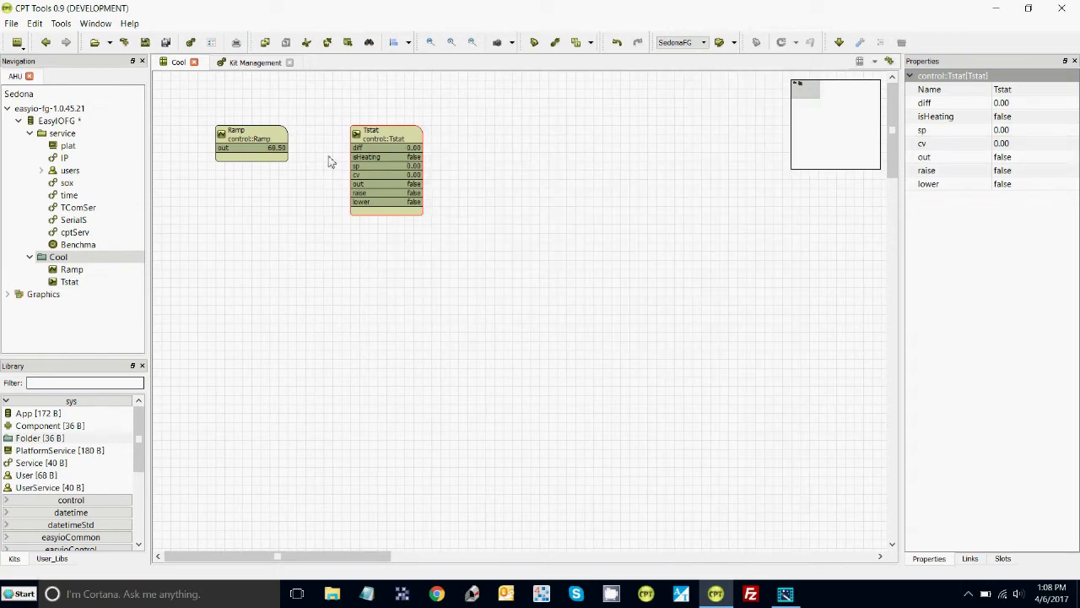
Link the Ramp's out to the Tstat's cv on the Cool wire sheet and save the app
{"action": "left_click", "coordinate": [279, 155]}
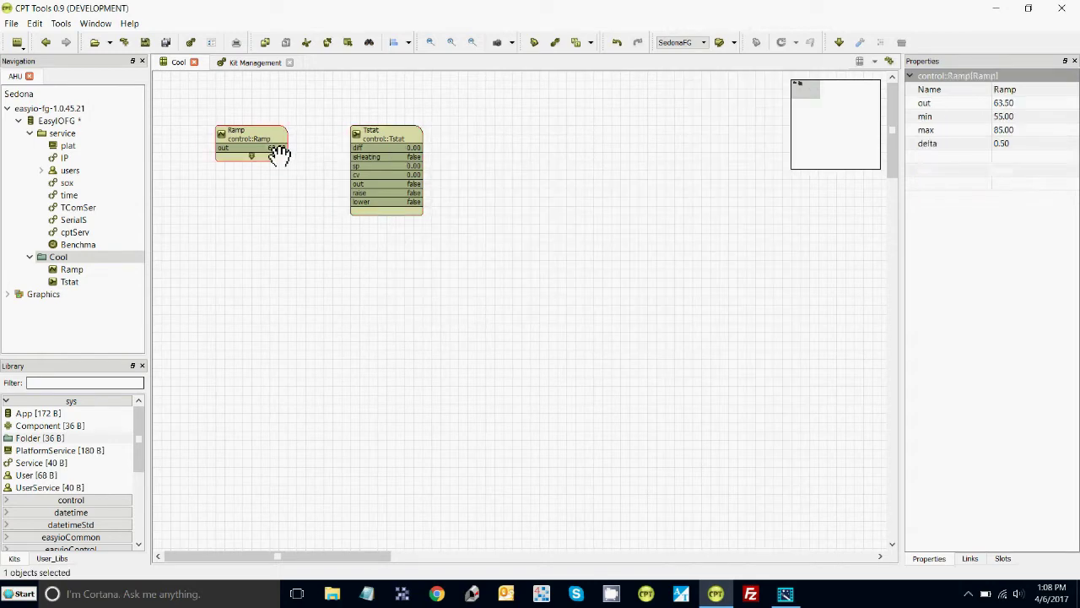
{"action": "left_click_drag", "start_coordinate": [287, 153], "coordinate": [361, 183]}
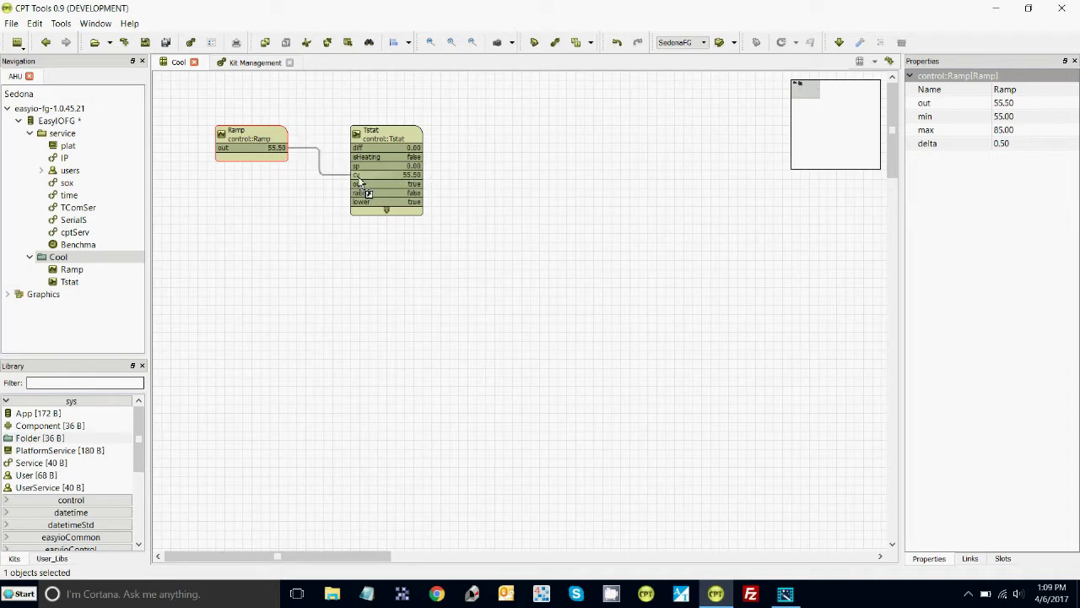
{"action": "left_click", "coordinate": [145, 43]}
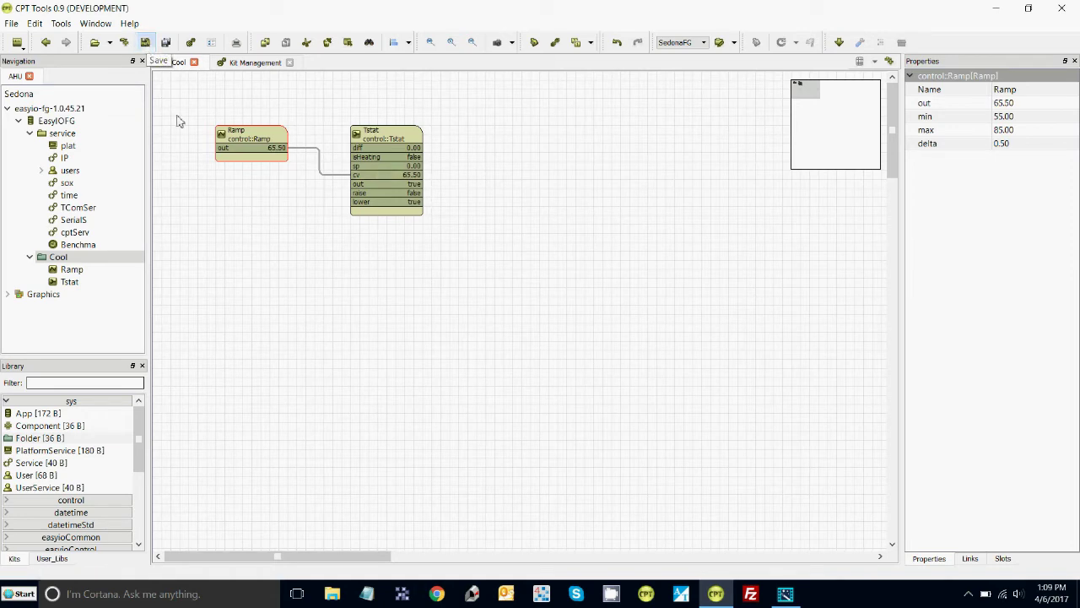
Add a WriteFloat object from the control kit below the Ramp and name it SetPoin
{"action": "right_click", "coordinate": [236, 197]}
{"action": "mouse_move", "coordinate": [274, 217]}
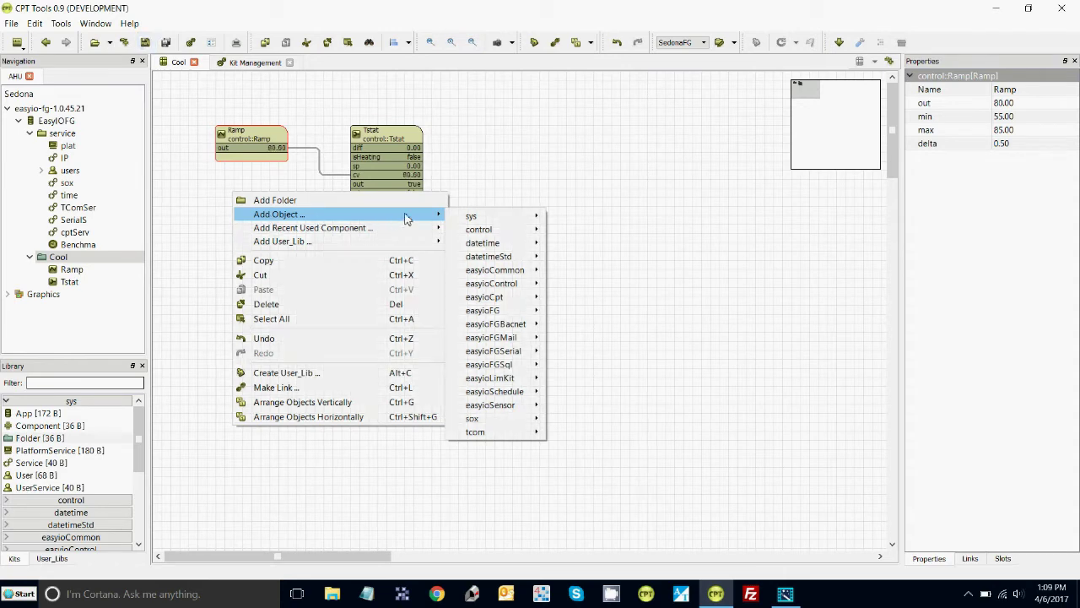
{"action": "mouse_move", "coordinate": [410, 230]}
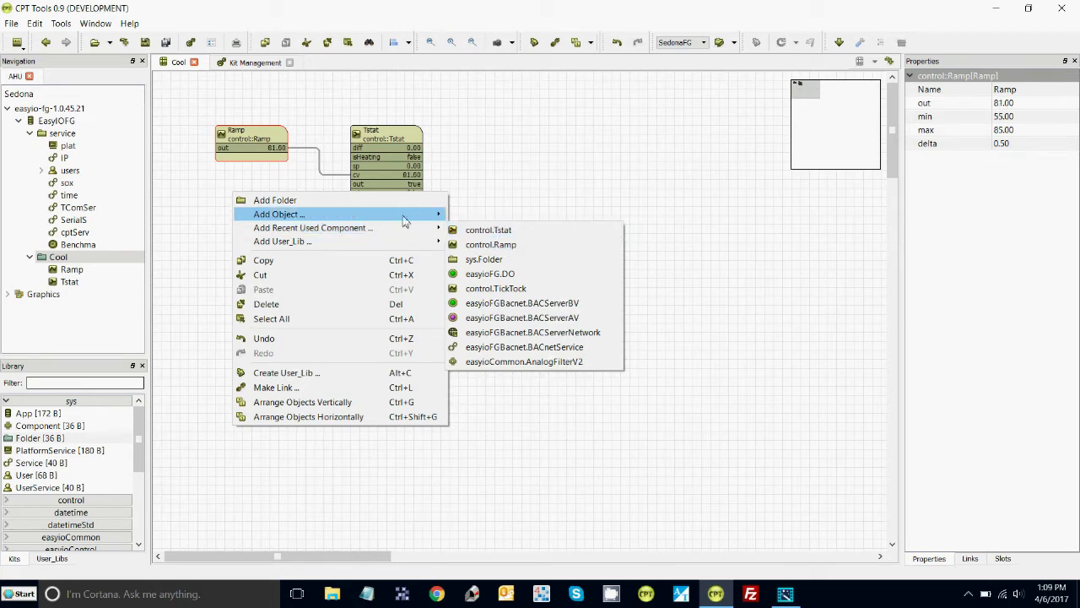
{"action": "mouse_move", "coordinate": [463, 218]}
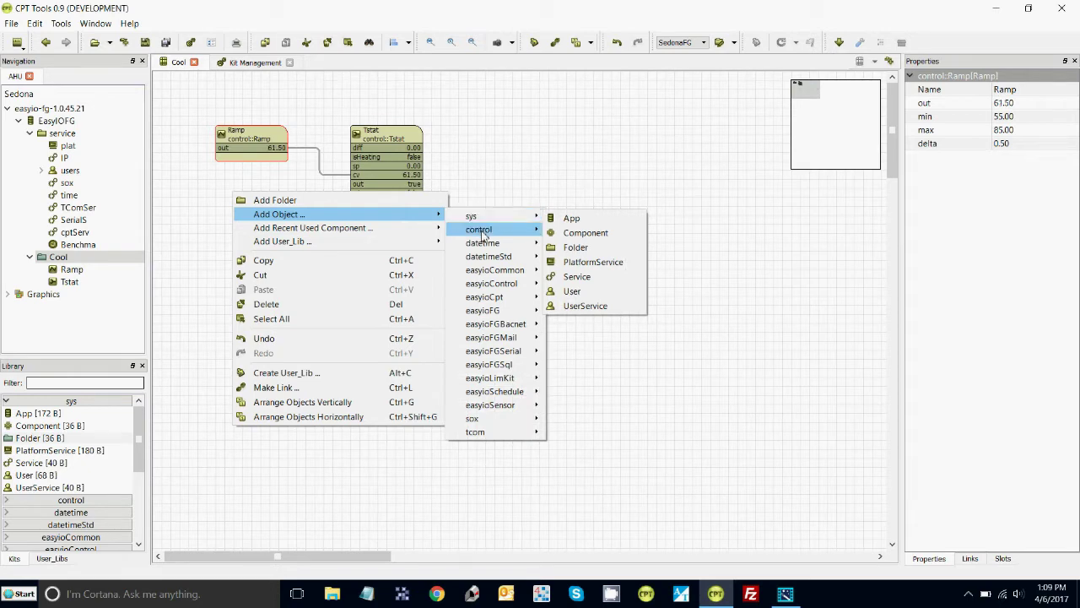
{"action": "mouse_move", "coordinate": [494, 232]}
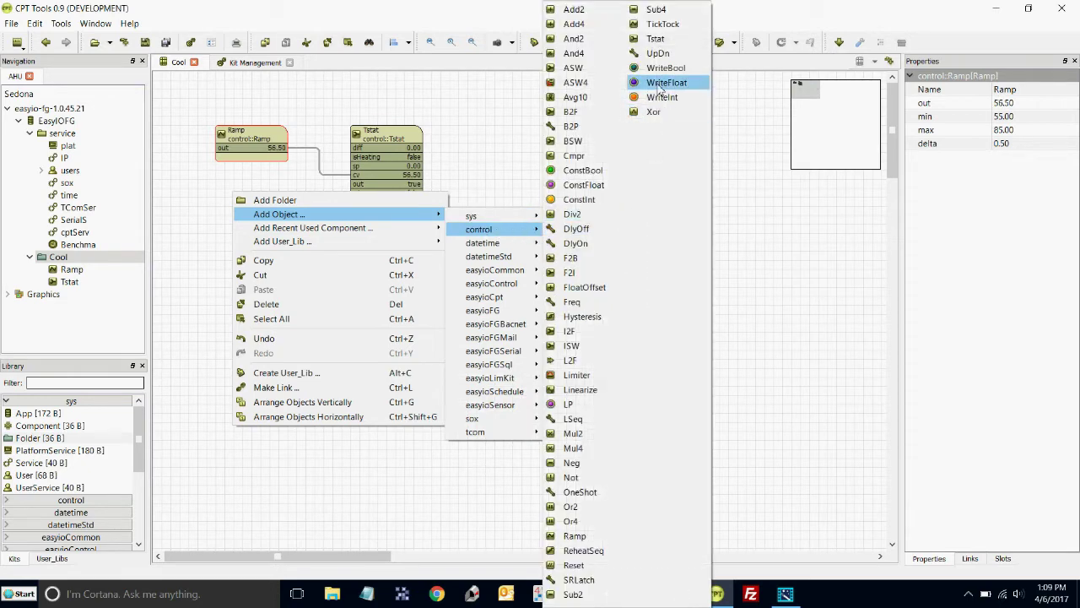
{"action": "left_click", "coordinate": [660, 84]}
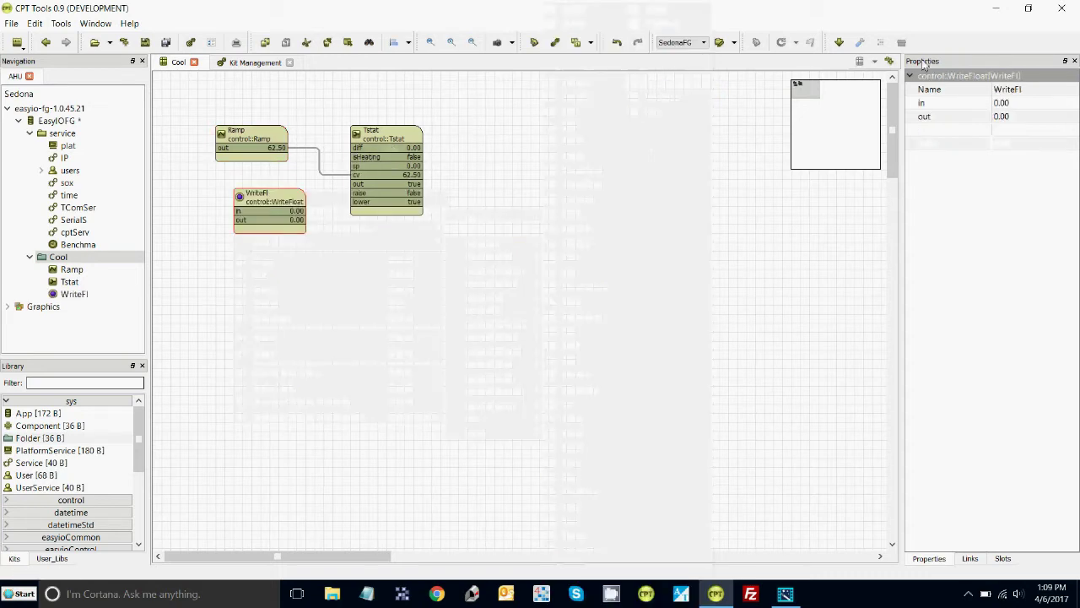
{"action": "left_click", "coordinate": [1016, 90]}
{"action": "type", "text": "SetP"}
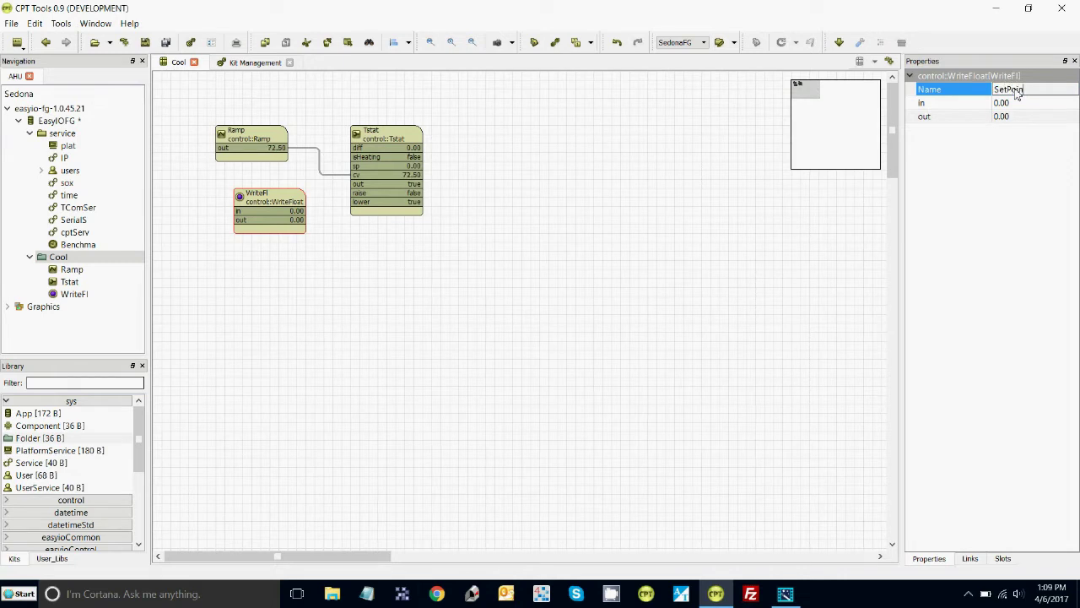
{"action": "type", "text": "oin"}
{"action": "key", "text": "Return"}
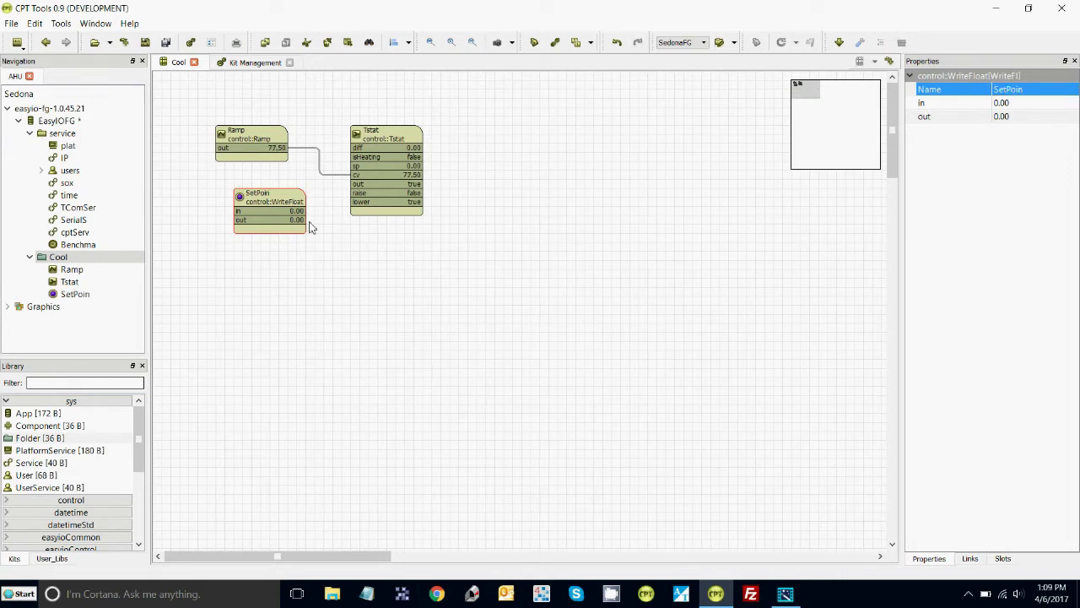
Align SetPoin under the Ramp with its out linked to the Tstat's sp, and save the app
{"action": "left_click_drag", "start_coordinate": [254, 200], "coordinate": [358, 166]}
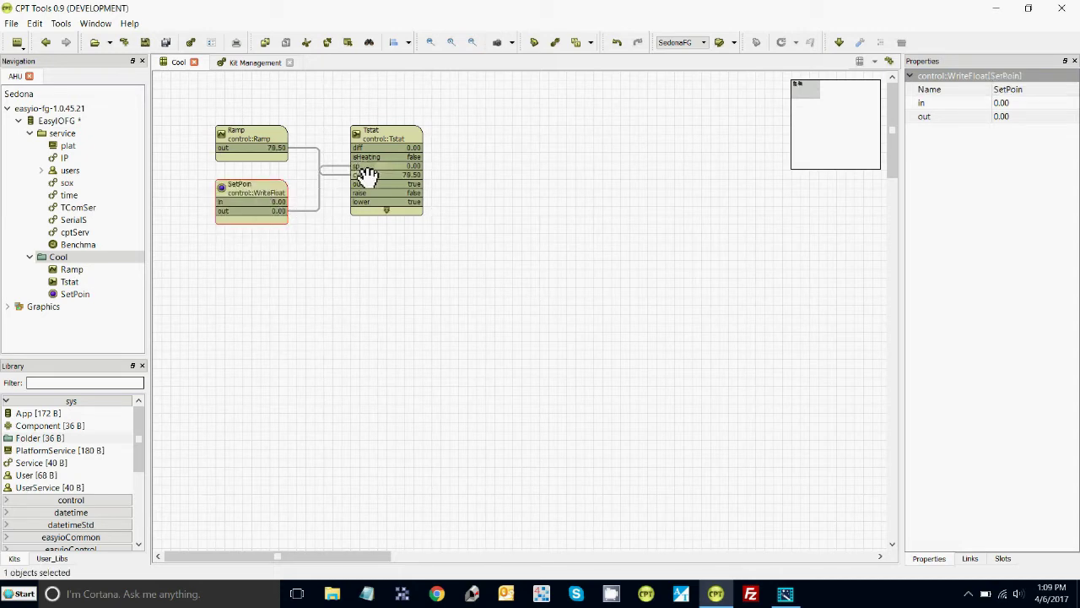
{"action": "left_click", "coordinate": [145, 42]}
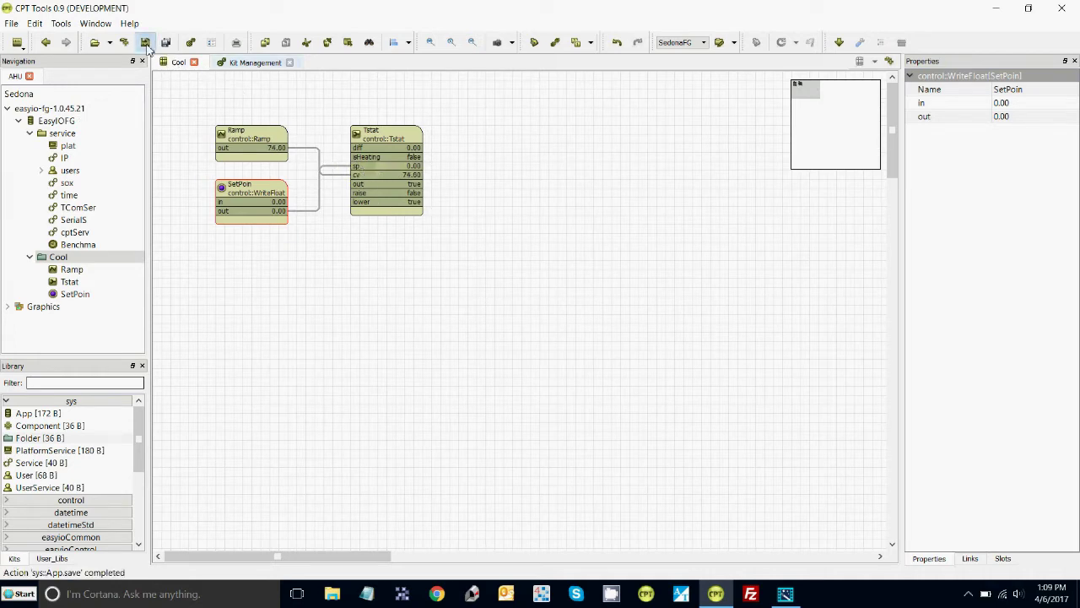
Add an easyioFG DO object beside the Tstat from the recently used components and set its channel to DO1
{"action": "left_click", "coordinate": [479, 144]}
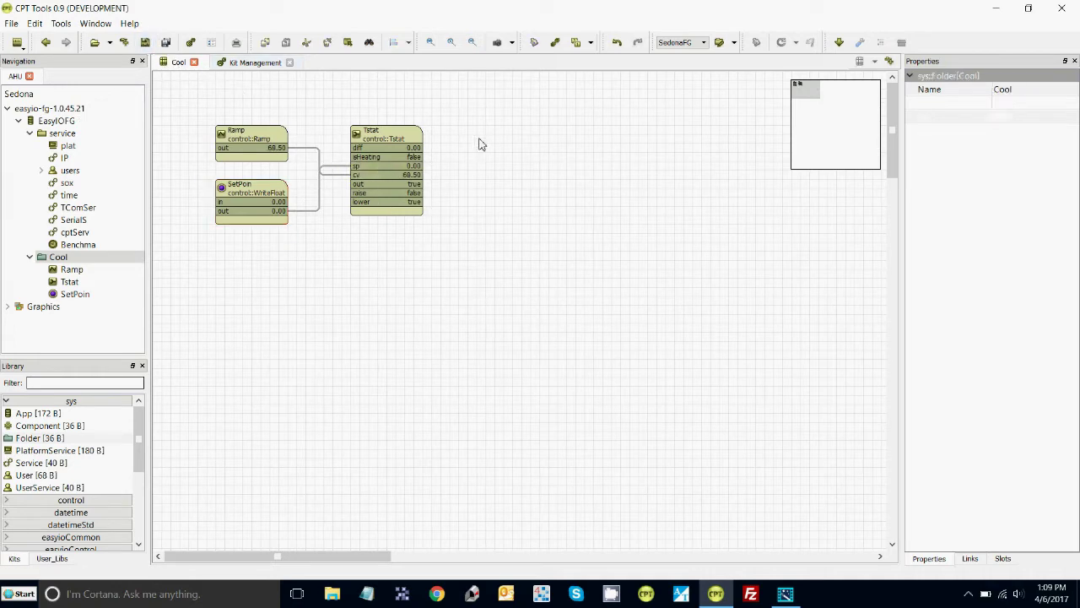
{"action": "right_click", "coordinate": [479, 144]}
{"action": "mouse_move", "coordinate": [525, 161]}
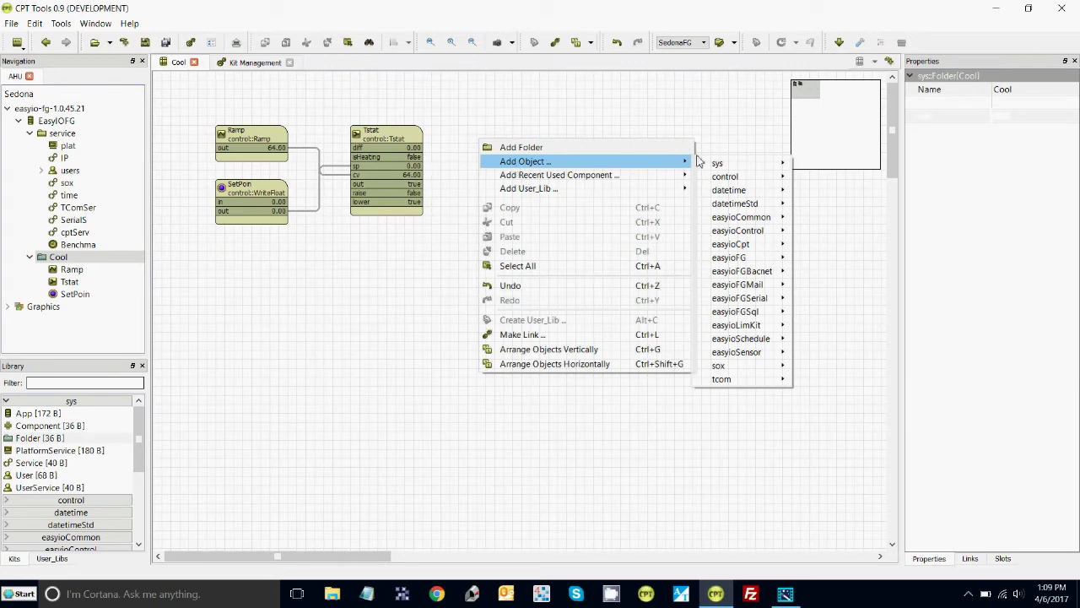
{"action": "mouse_move", "coordinate": [633, 176]}
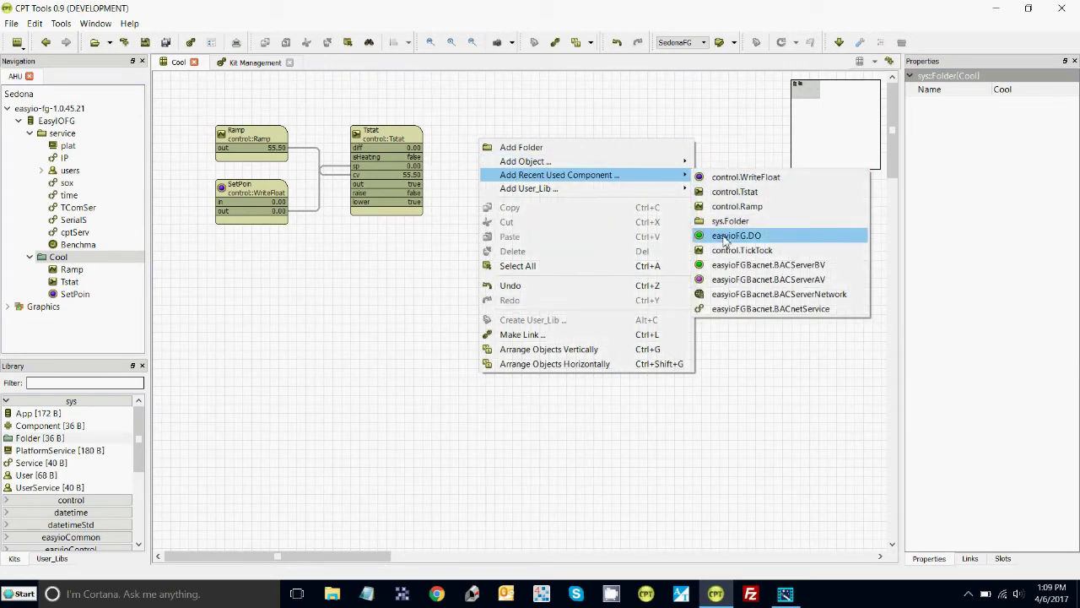
{"action": "left_click", "coordinate": [725, 237]}
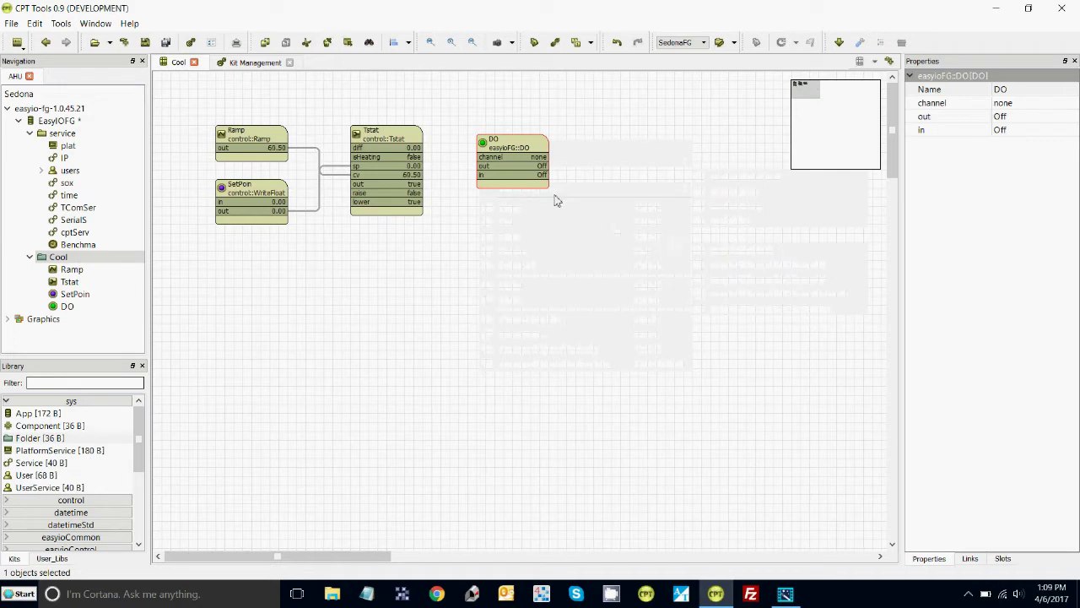
{"action": "left_click", "coordinate": [1017, 103]}
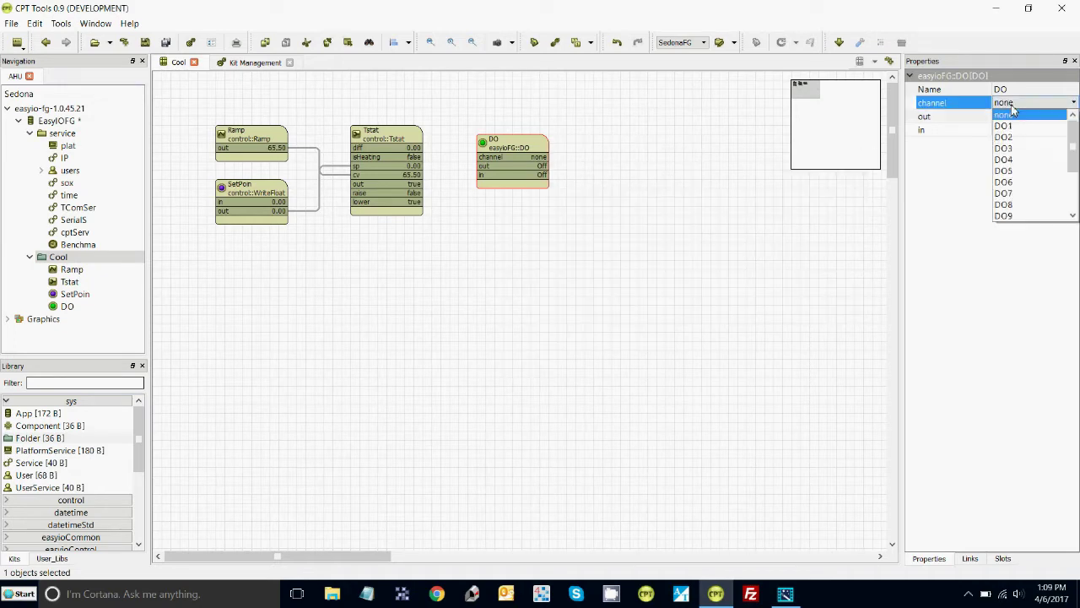
{"action": "left_click", "coordinate": [1012, 124]}
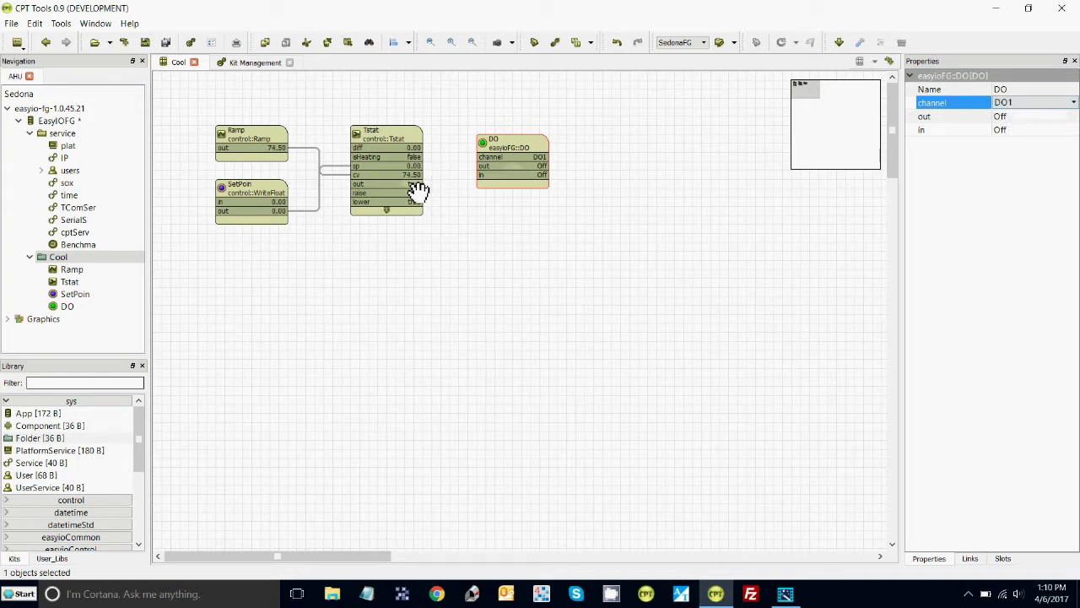
Link the Tstat's out to the DO's in and set the Tstat's diff to 1
{"action": "left_click_drag", "start_coordinate": [419, 190], "coordinate": [484, 179]}
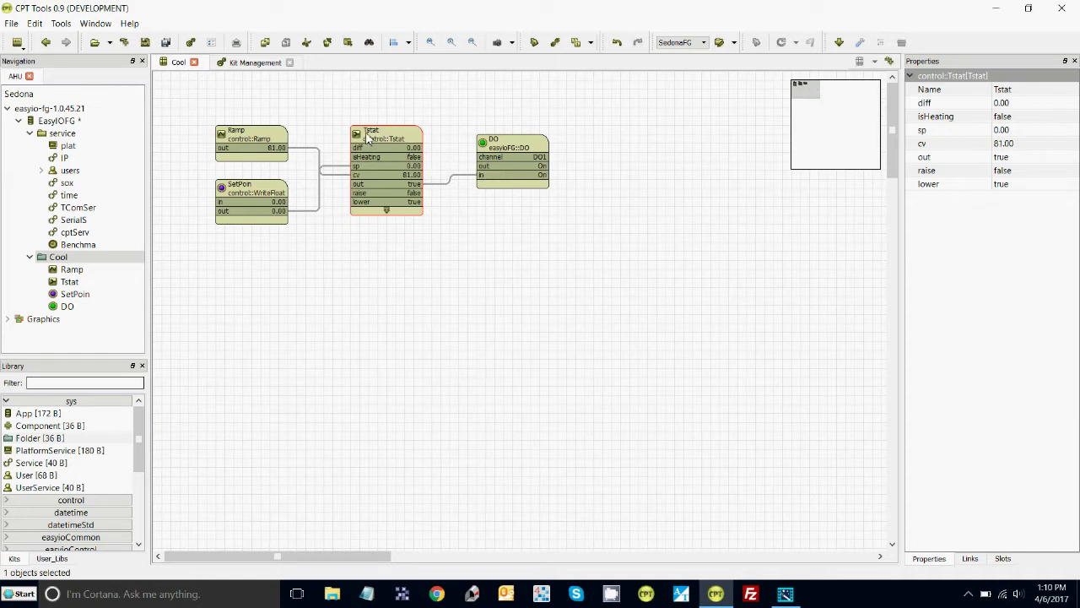
{"action": "left_click", "coordinate": [1002, 123]}
{"action": "left_click", "coordinate": [1001, 123]}
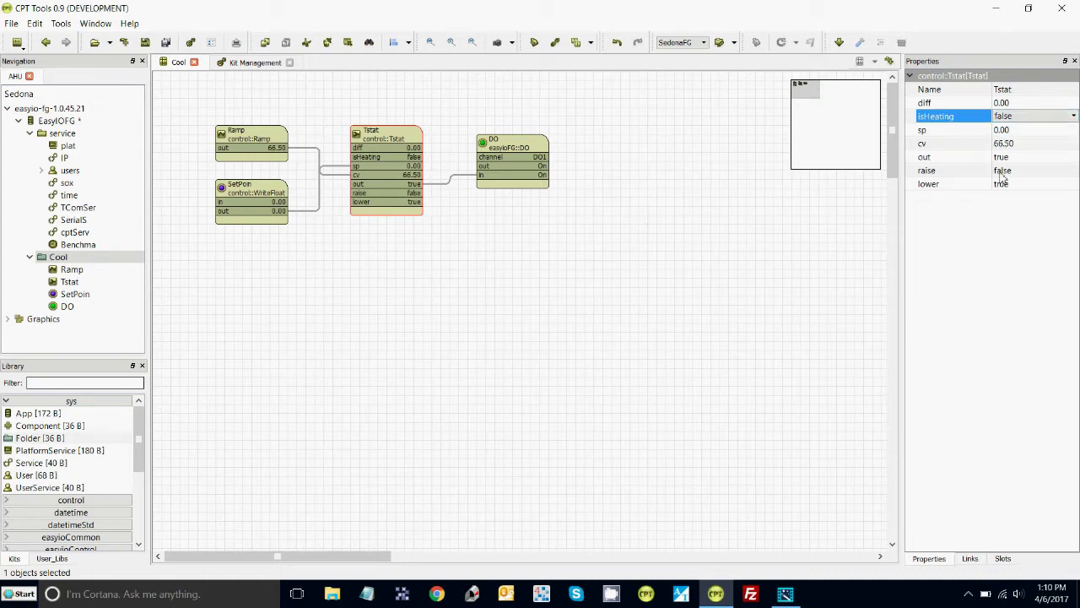
{"action": "left_click", "coordinate": [1001, 103]}
{"action": "type", "text": "1"}
{"action": "key", "text": "Return"}
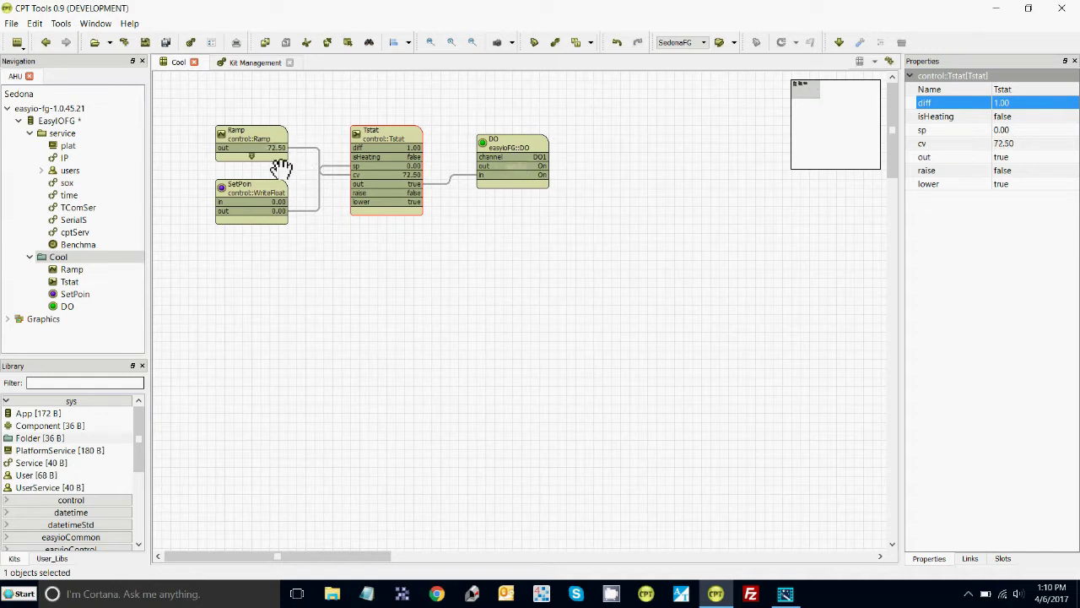
Run the set action on SetPoin with a value of 75 and save the app
{"action": "right_click", "coordinate": [273, 191]}
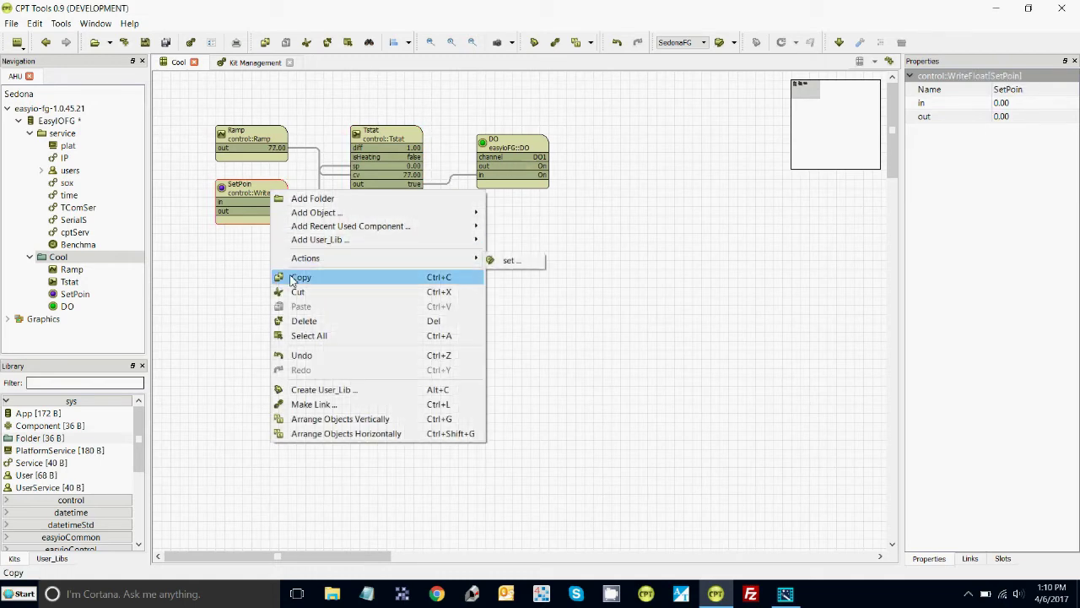
{"action": "left_click", "coordinate": [509, 261]}
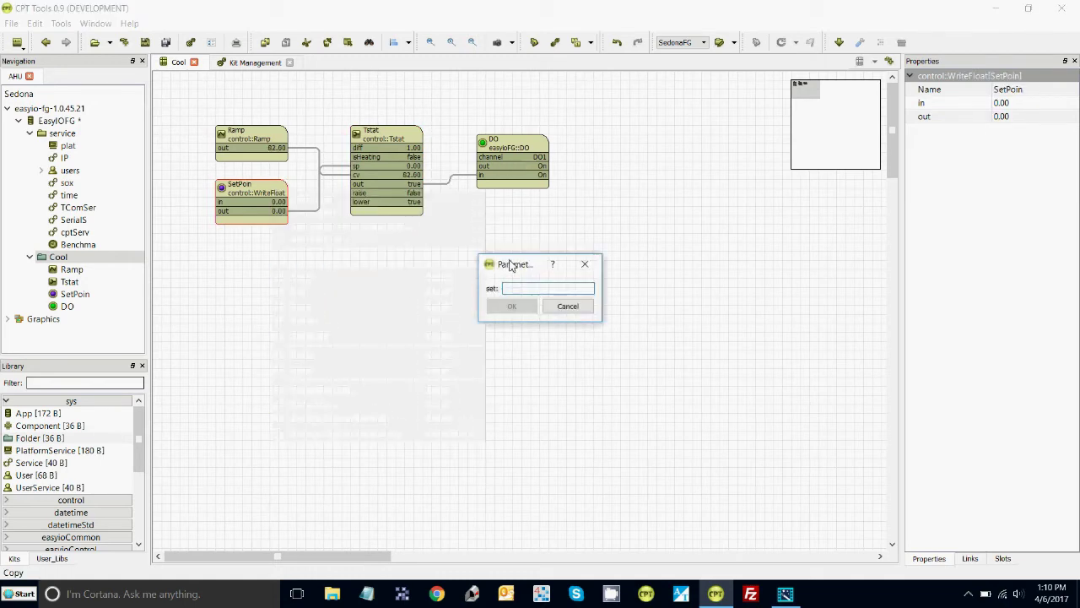
{"action": "type", "text": "75"}
{"action": "left_click", "coordinate": [534, 309]}
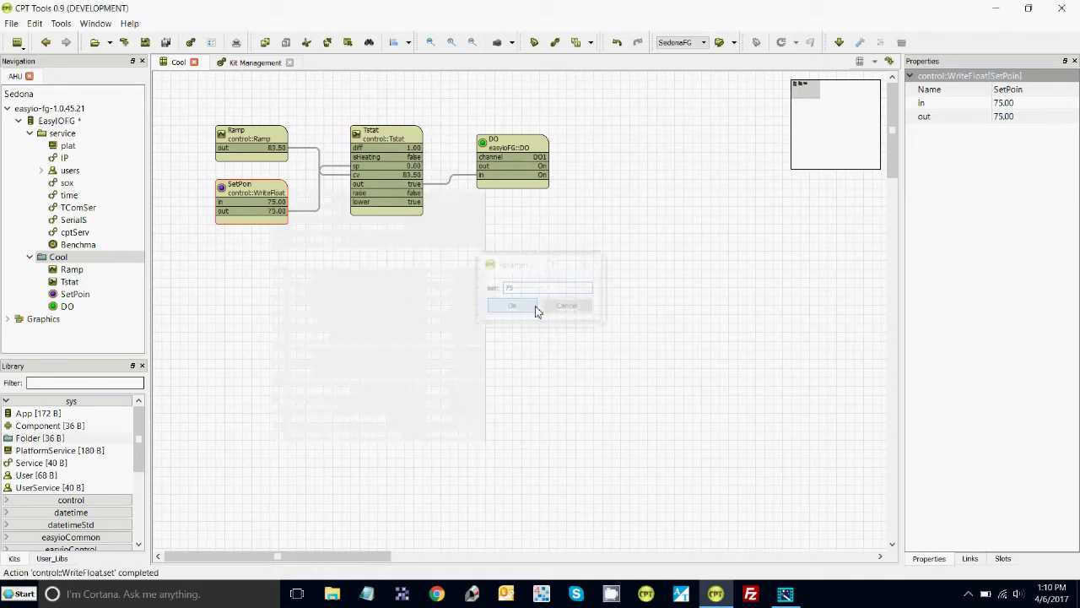
{"action": "left_click", "coordinate": [146, 43]}
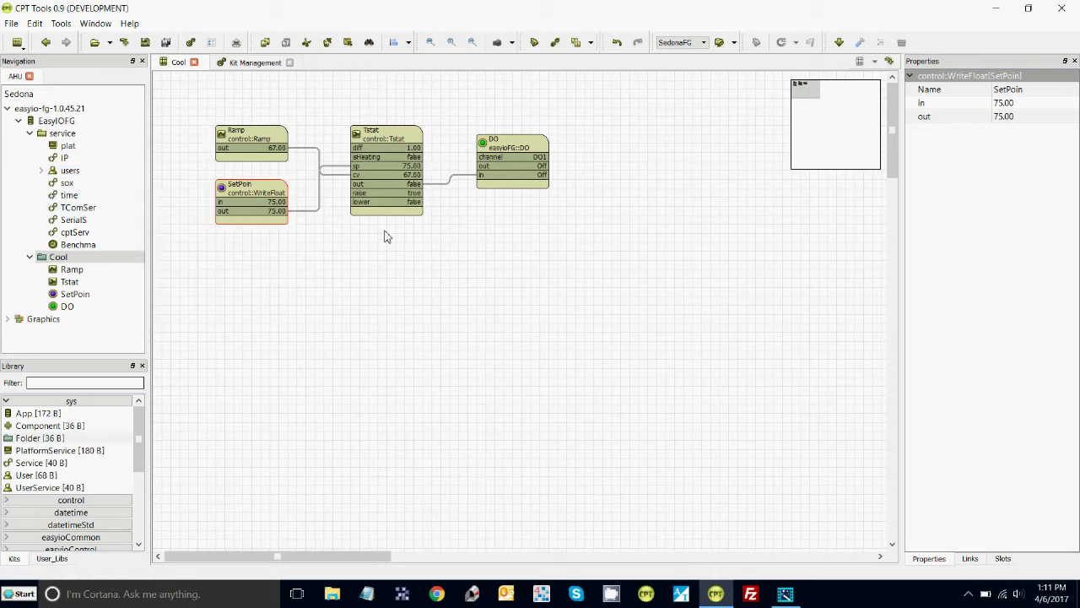
Create a user library named Tsat in a new Training category from all four linked objects in the Cool folder
{"action": "left_click", "coordinate": [188, 114]}
{"action": "left_click_drag", "start_coordinate": [186, 108], "coordinate": [581, 250]}
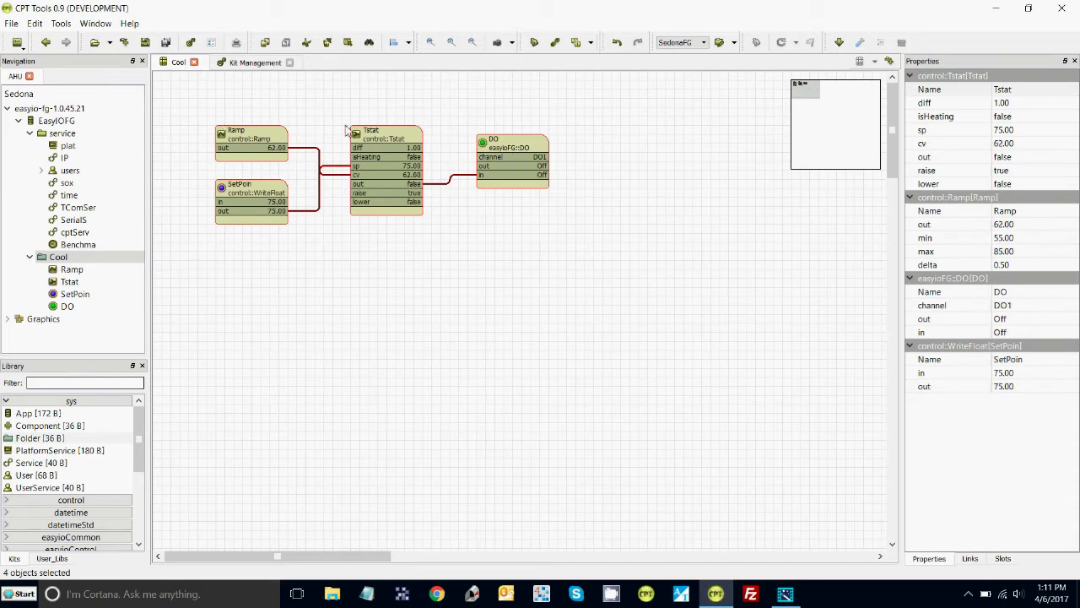
{"action": "right_click", "coordinate": [382, 139]}
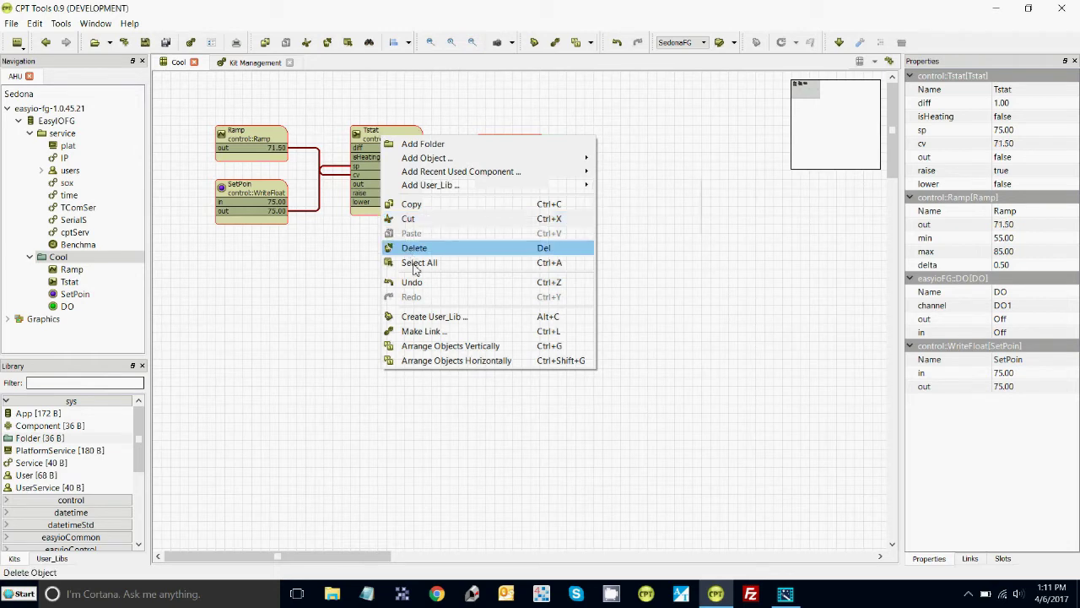
{"action": "left_click", "coordinate": [437, 319]}
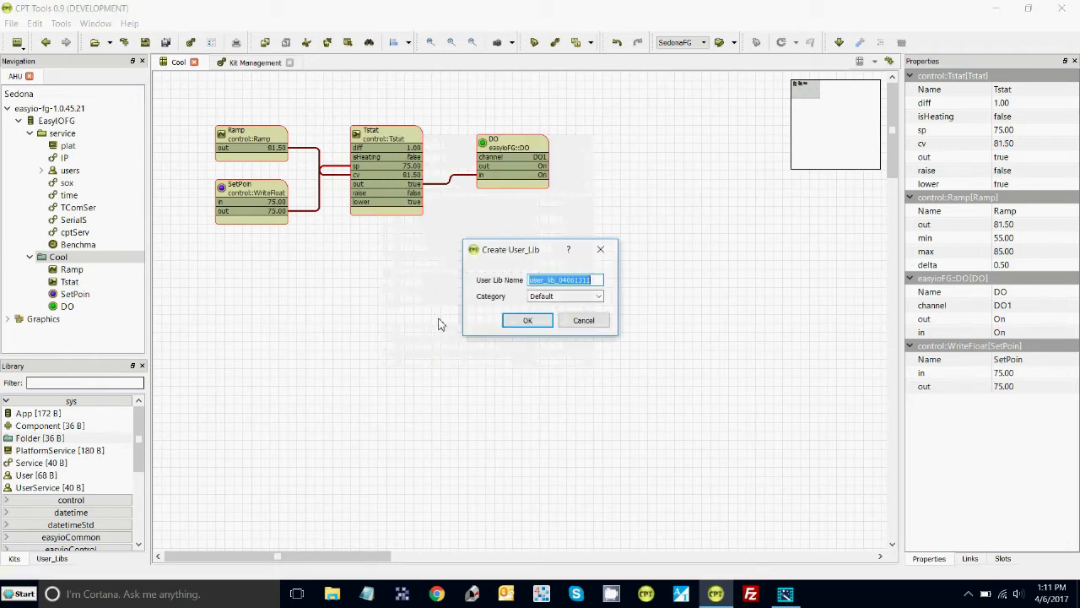
{"action": "type", "text": "Tsat"}
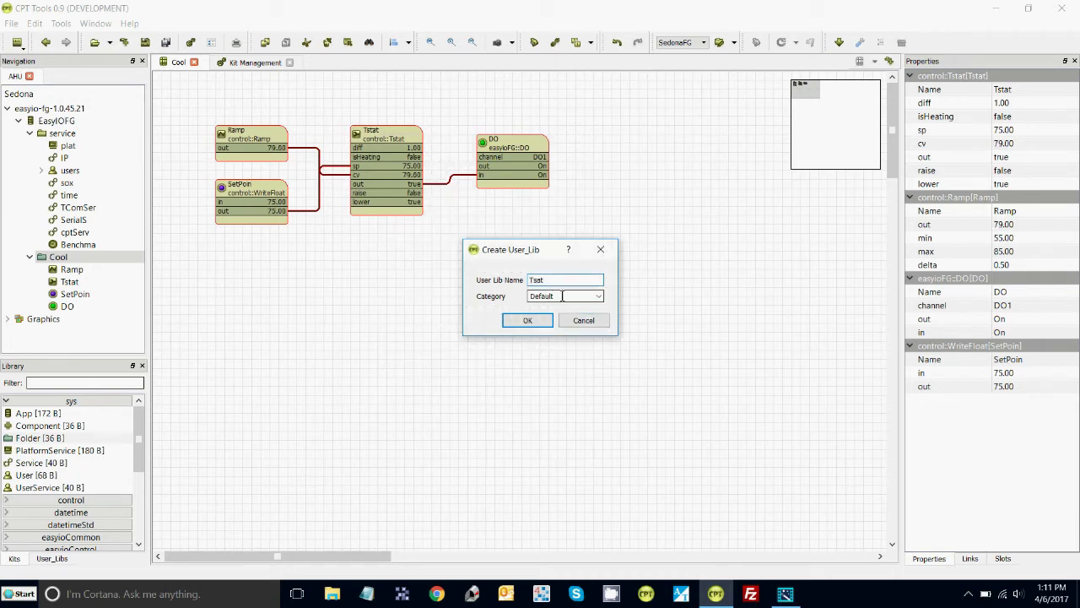
{"action": "left_click", "coordinate": [599, 296]}
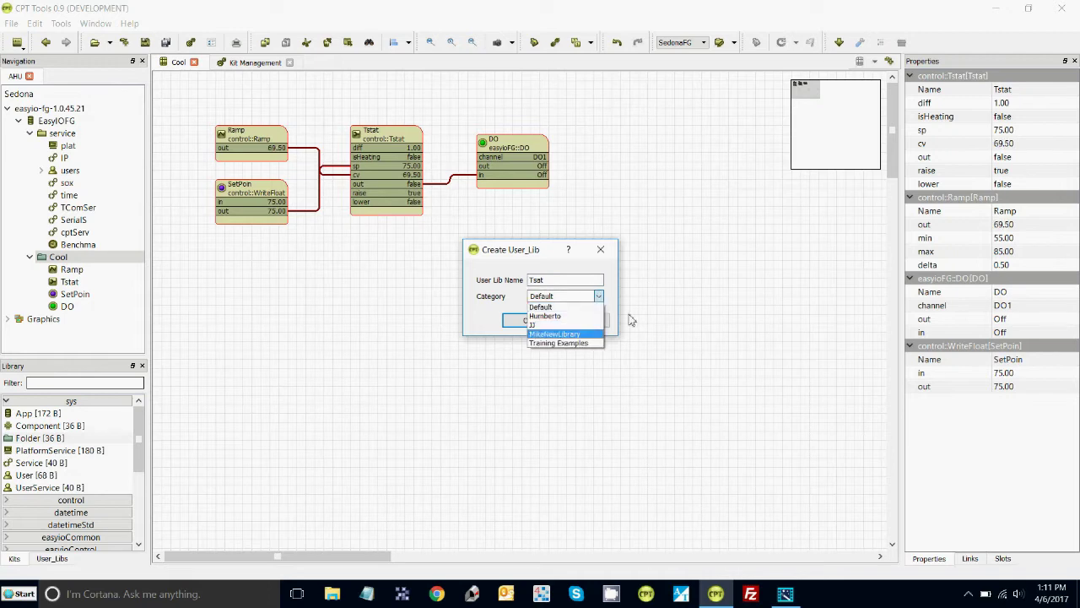
{"action": "left_click", "coordinate": [657, 295]}
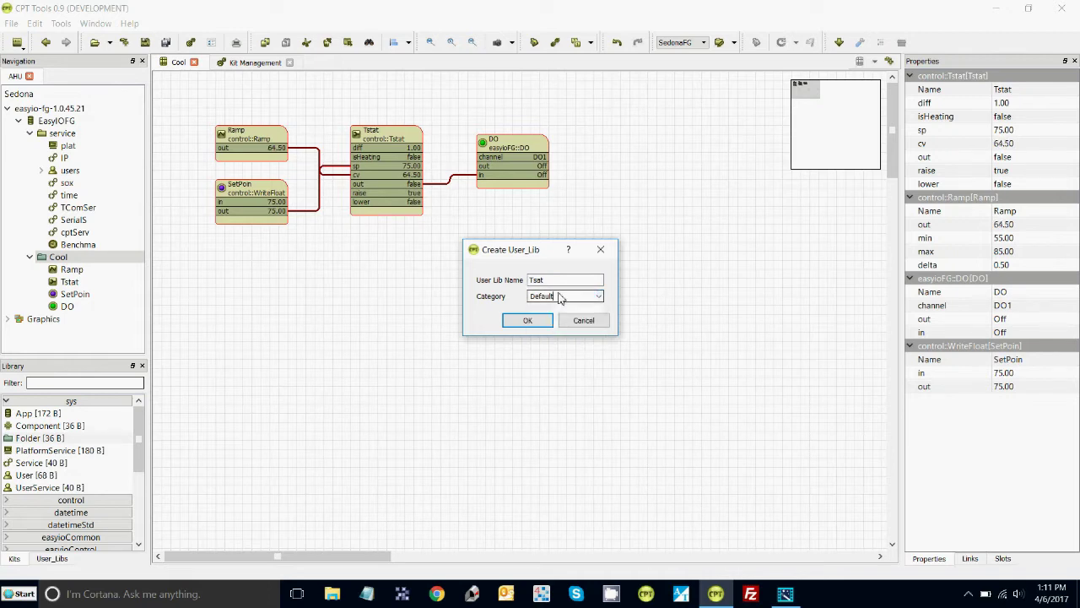
{"action": "left_click_drag", "start_coordinate": [563, 297], "coordinate": [506, 296]}
{"action": "type", "text": "Training"}
{"action": "key", "text": "BackSpace"}
{"action": "left_click", "coordinate": [526, 320]}
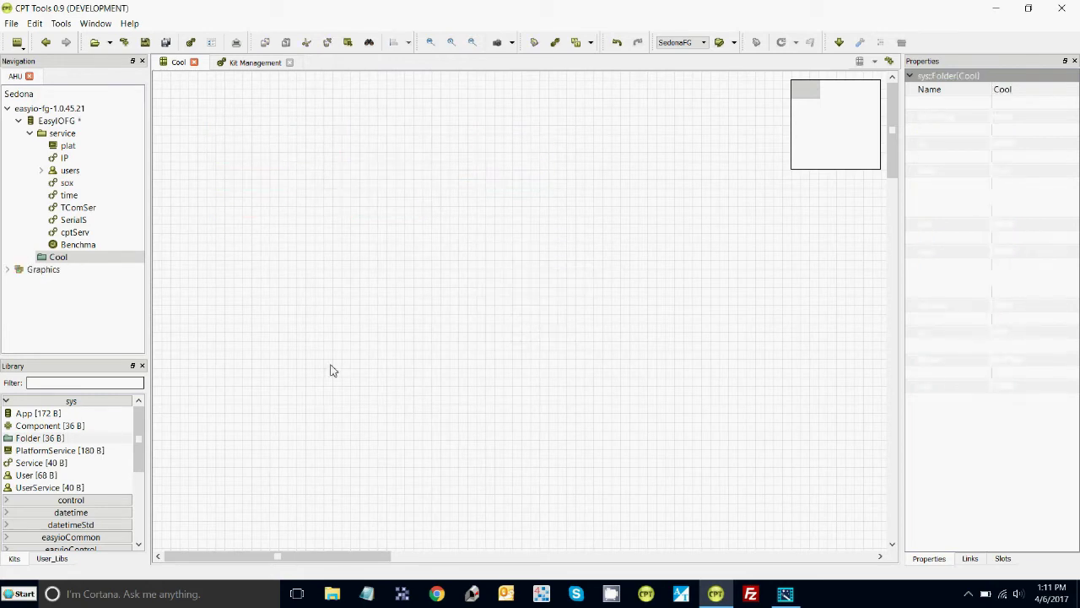
Compare the available kits with the user library categories, leaving the user libraries displayed
{"action": "left_click", "coordinate": [52, 559]}
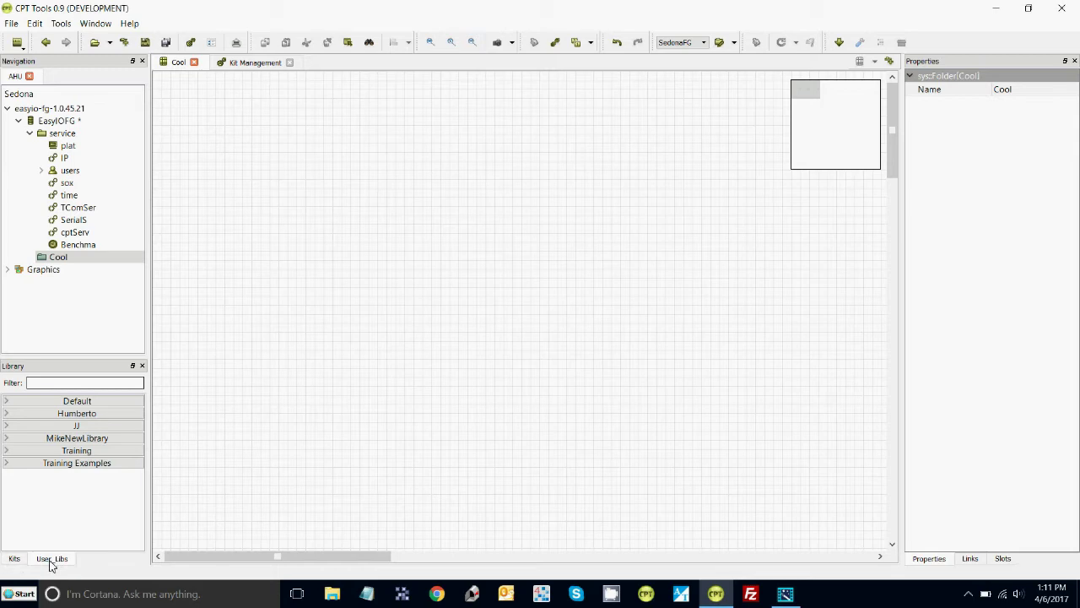
{"action": "left_click", "coordinate": [14, 560]}
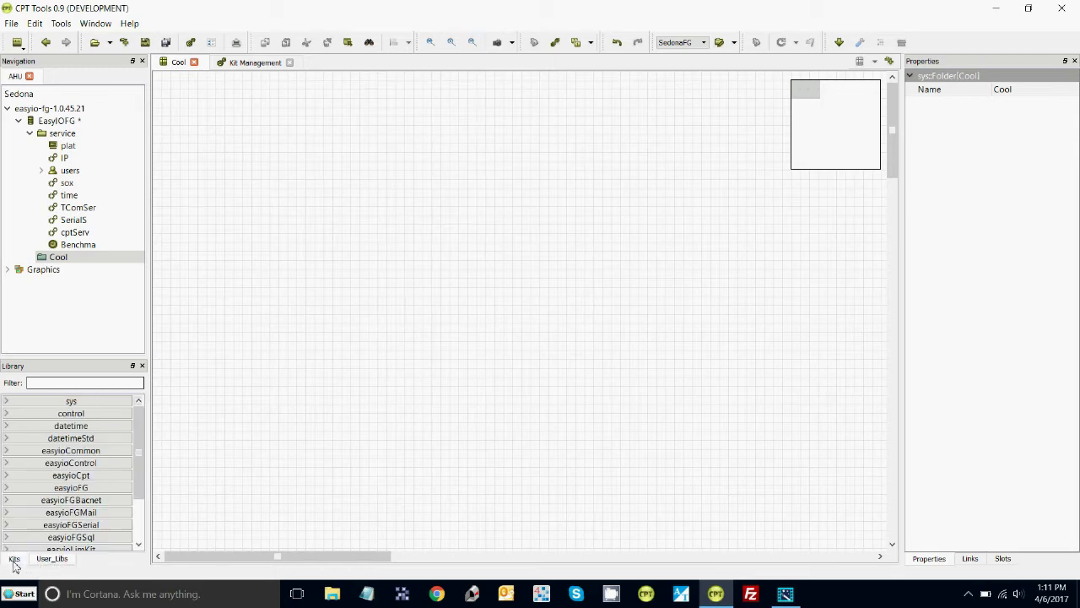
{"action": "left_click", "coordinate": [51, 561]}
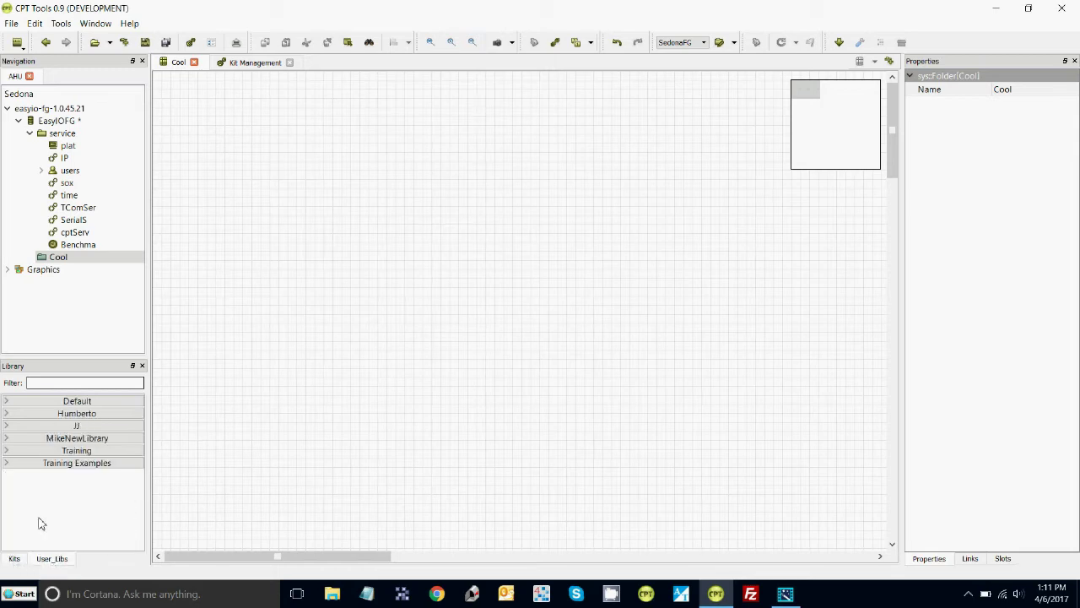
Place the Training category's Tsat library in the Cool folder, save the app, and reopen the folder from the EasyIOFG level
{"action": "left_click", "coordinate": [7, 452]}
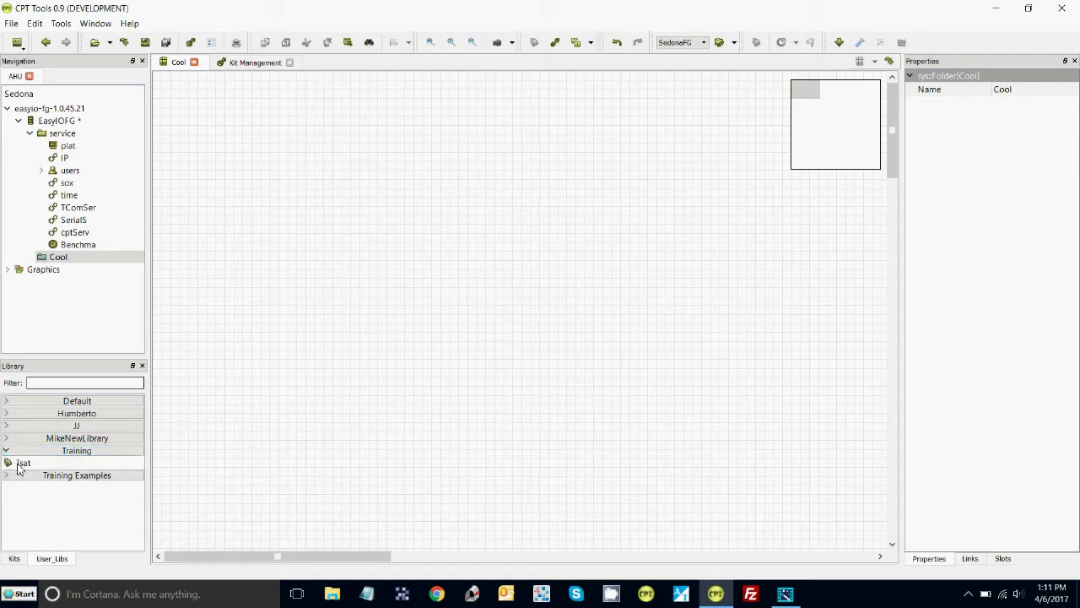
{"action": "left_click", "coordinate": [18, 465]}
{"action": "left_click_drag", "start_coordinate": [19, 464], "coordinate": [473, 253]}
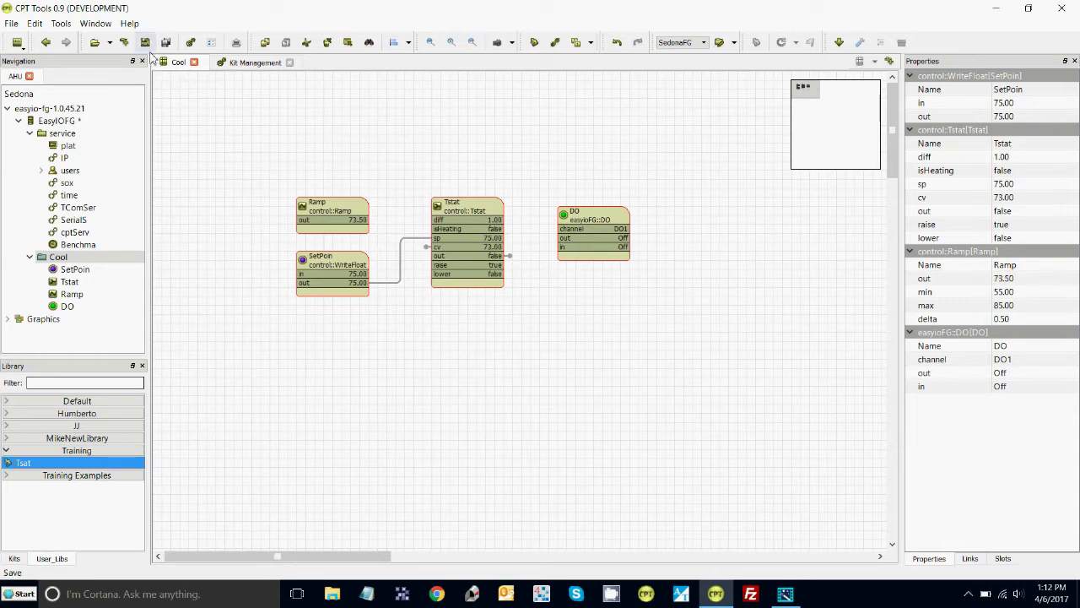
{"action": "double_click", "coordinate": [73, 124]}
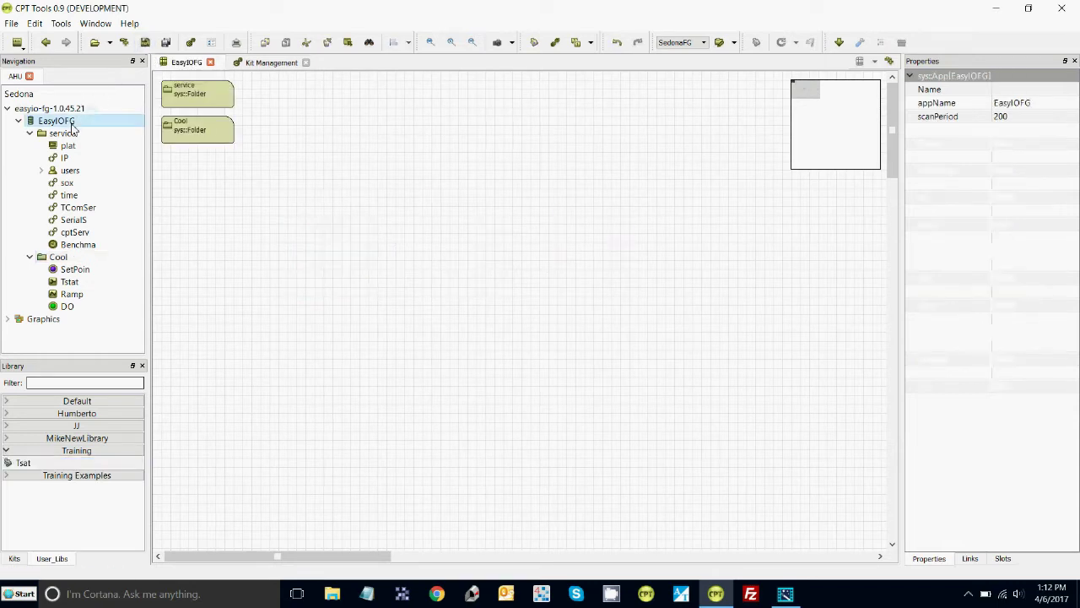
{"action": "double_click", "coordinate": [202, 132]}
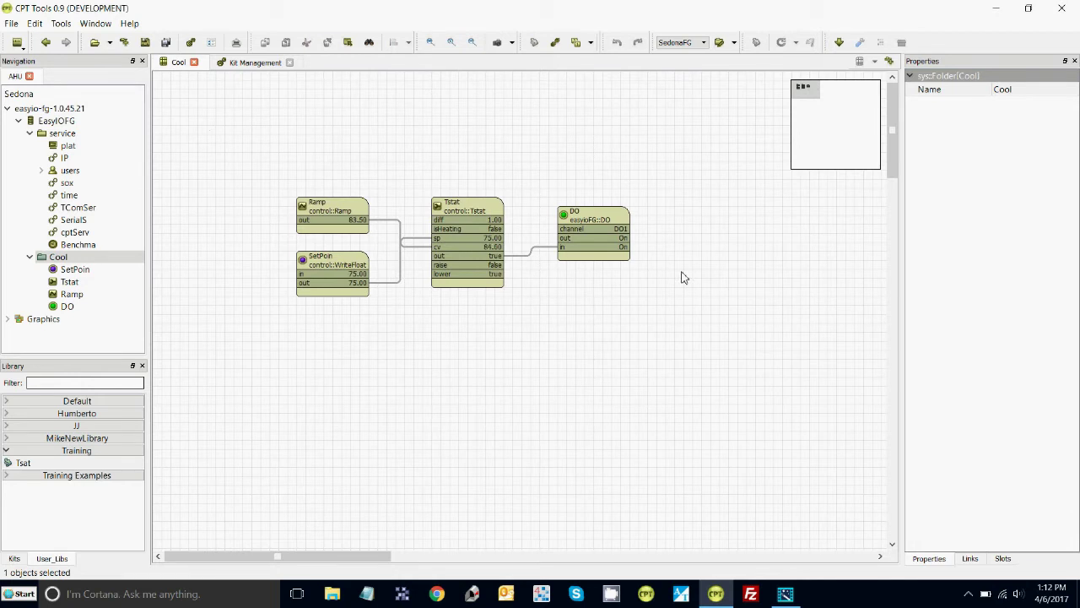
Delete all four Tsat library objects from the Cool folder
{"action": "left_click_drag", "start_coordinate": [289, 171], "coordinate": [765, 321]}
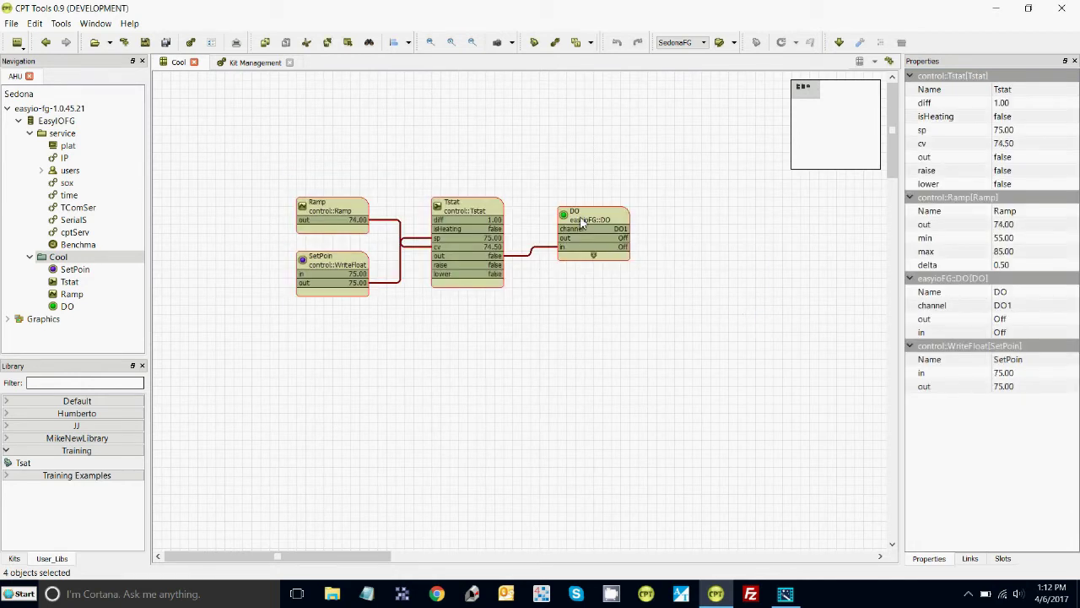
{"action": "right_click", "coordinate": [581, 218]}
{"action": "left_click", "coordinate": [621, 302]}
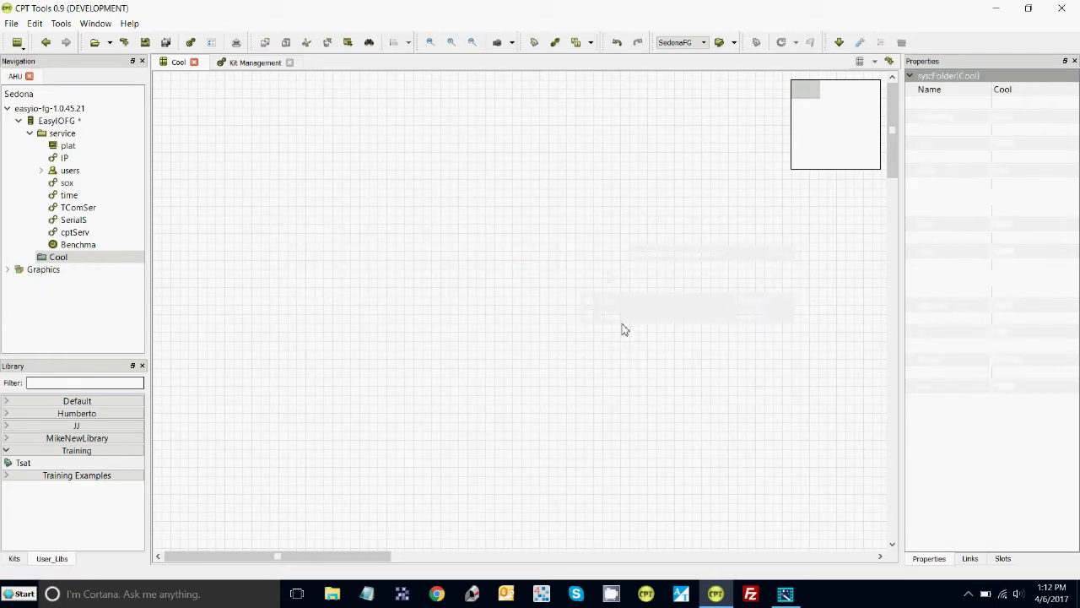
Add the Tsat user library from the Training category directly on the Cool folder's canvas and save the app
{"action": "right_click", "coordinate": [298, 180]}
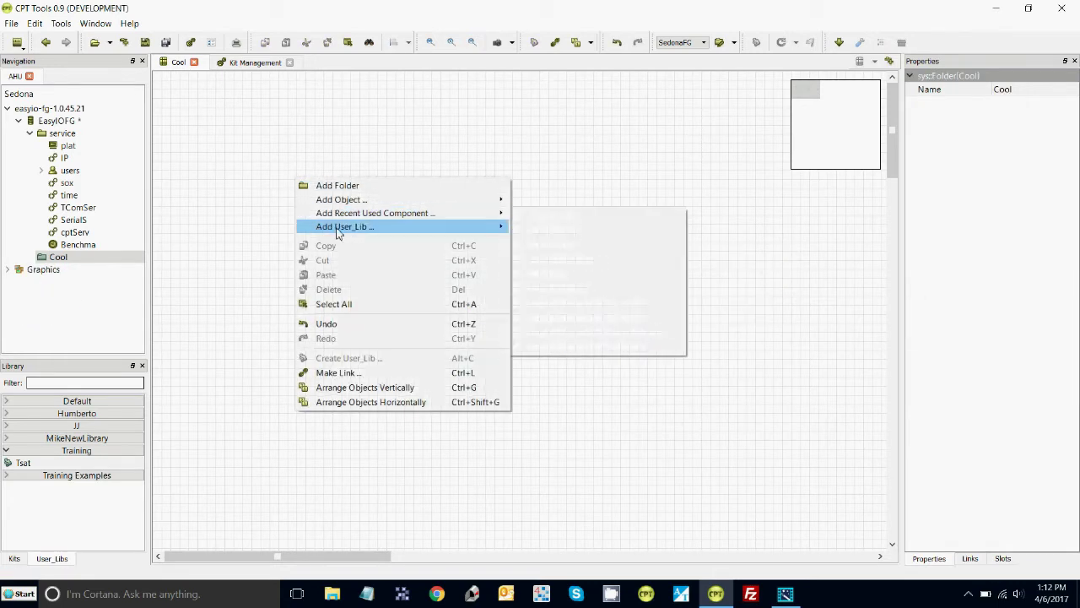
{"action": "mouse_move", "coordinate": [459, 229]}
{"action": "mouse_move", "coordinate": [545, 237]}
{"action": "mouse_move", "coordinate": [560, 270]}
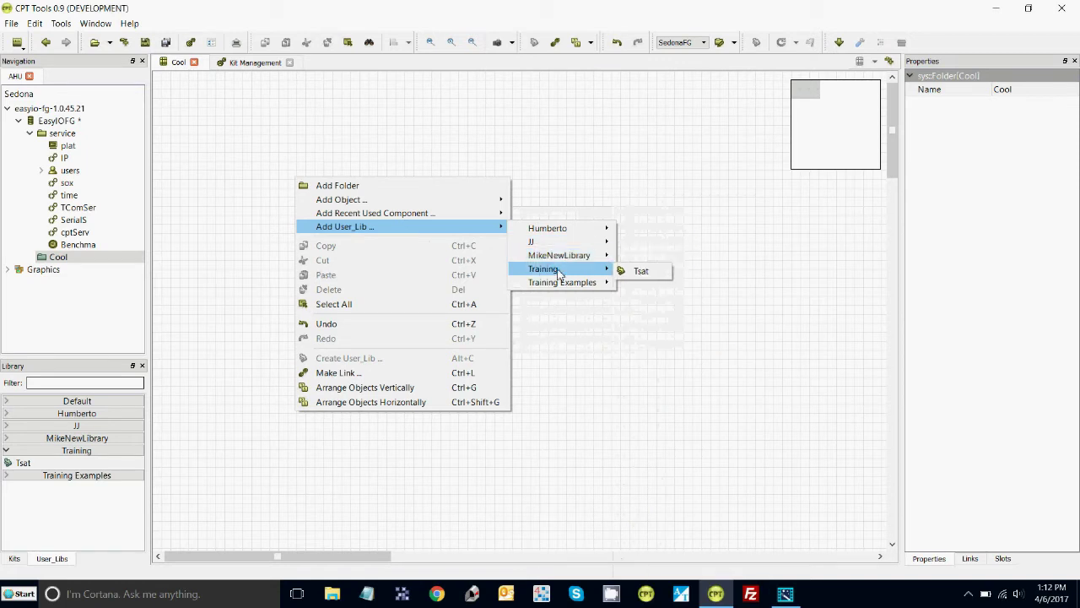
{"action": "left_click", "coordinate": [634, 273]}
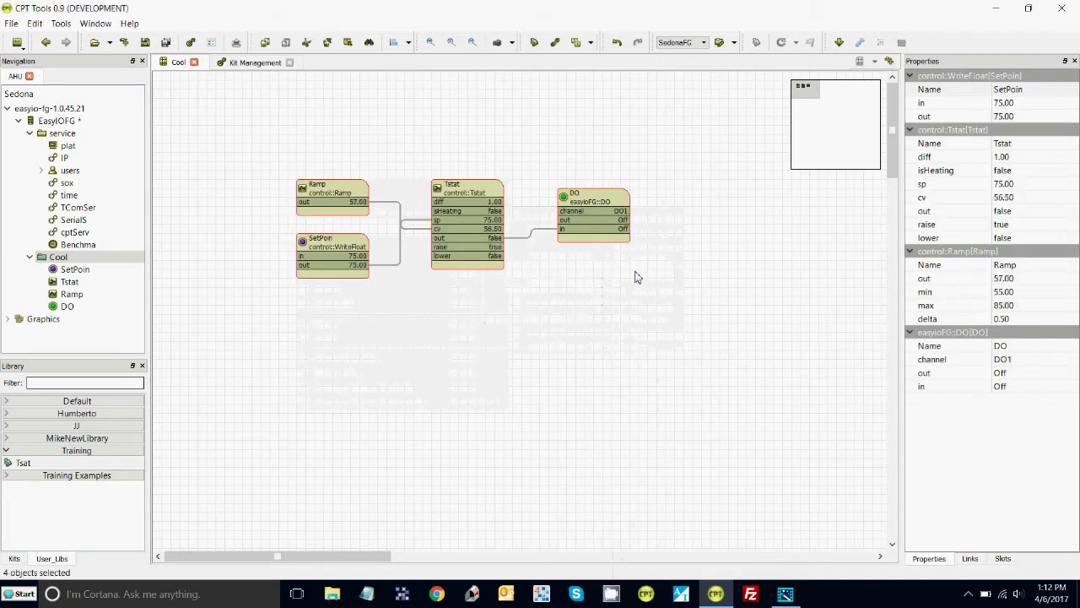
{"action": "left_click", "coordinate": [147, 43]}
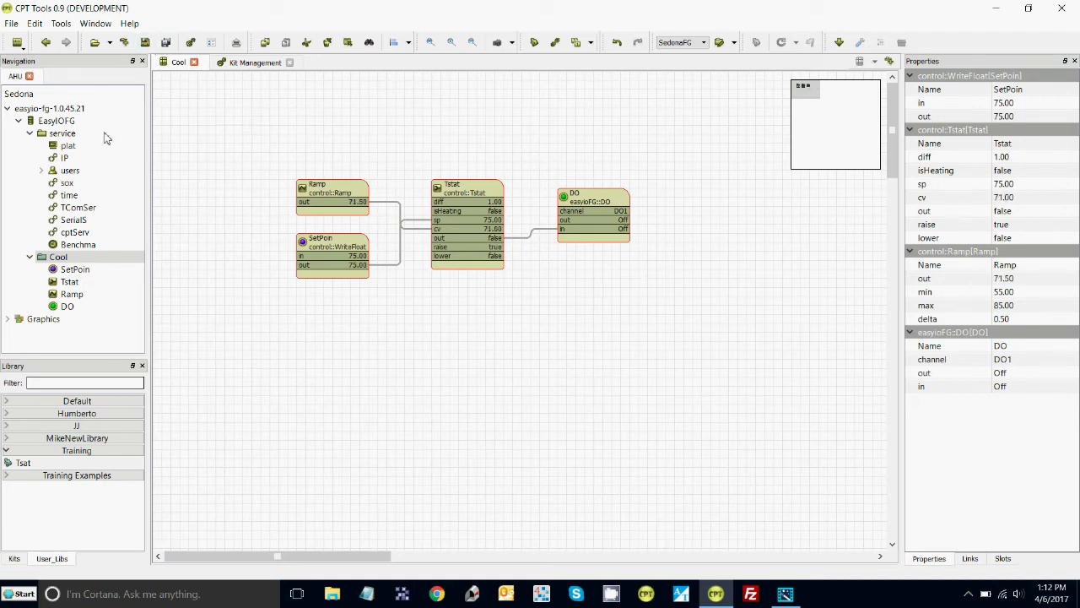
Create a user library named CoolFolder in the Training category from the whole Cool folder at the EasyIOFG level
{"action": "double_click", "coordinate": [67, 122]}
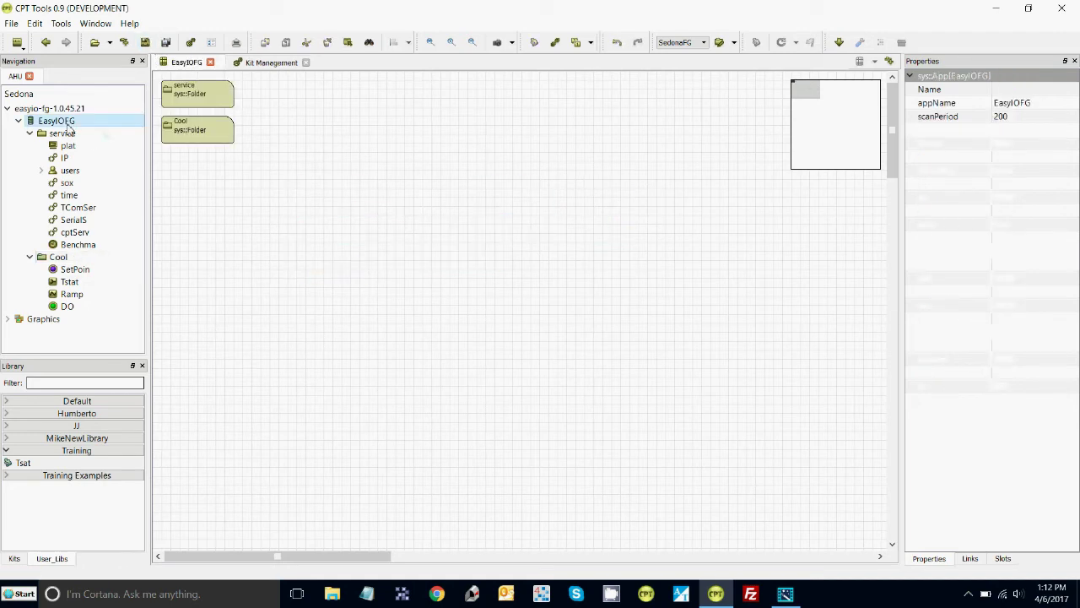
{"action": "left_click", "coordinate": [177, 128]}
{"action": "right_click", "coordinate": [177, 129]}
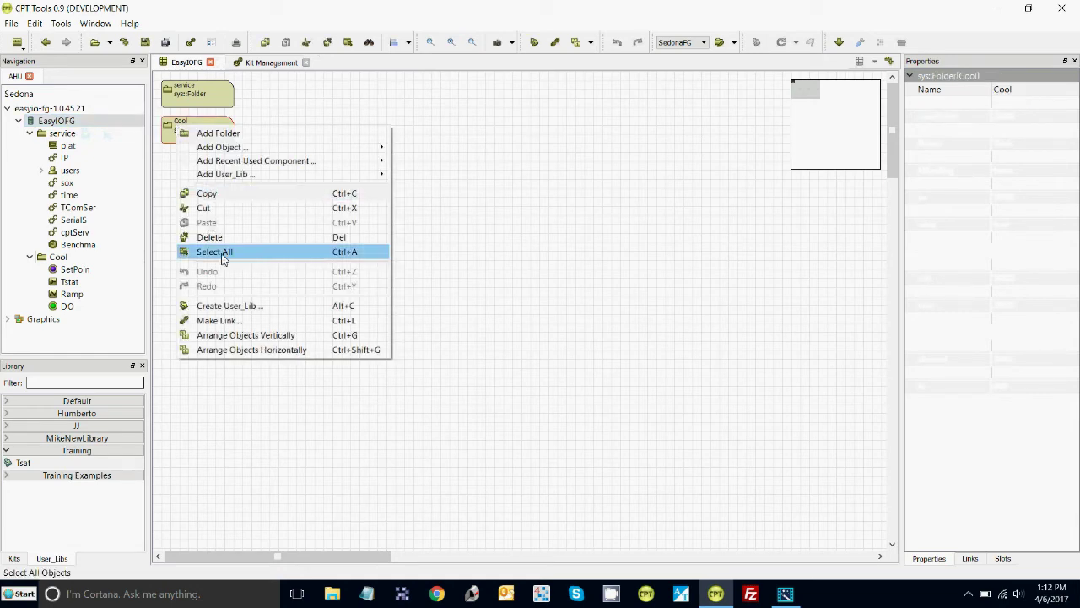
{"action": "left_click", "coordinate": [248, 305]}
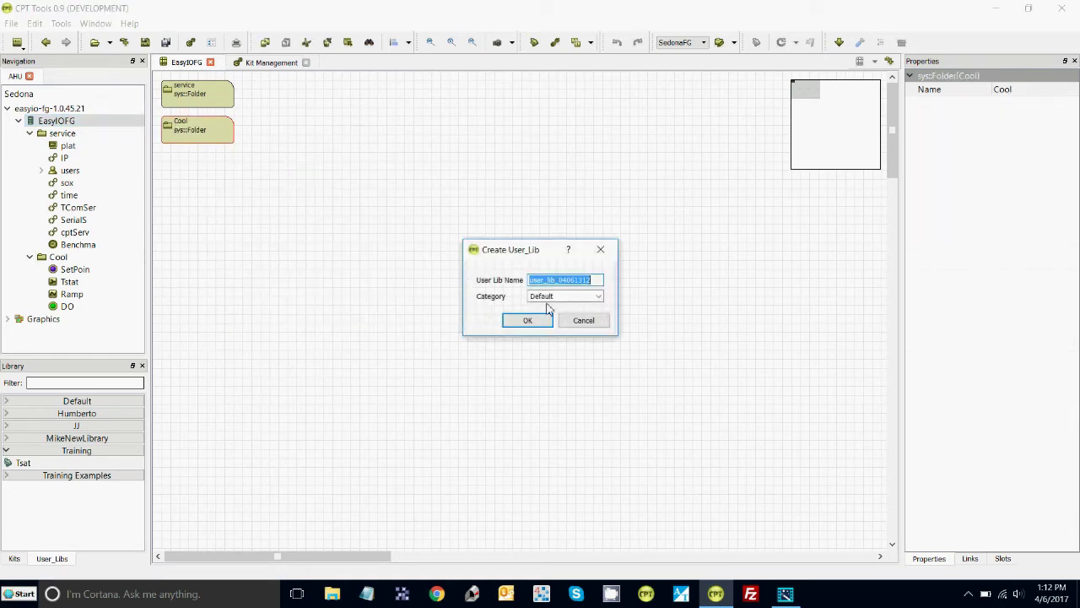
{"action": "left_click", "coordinate": [599, 297]}
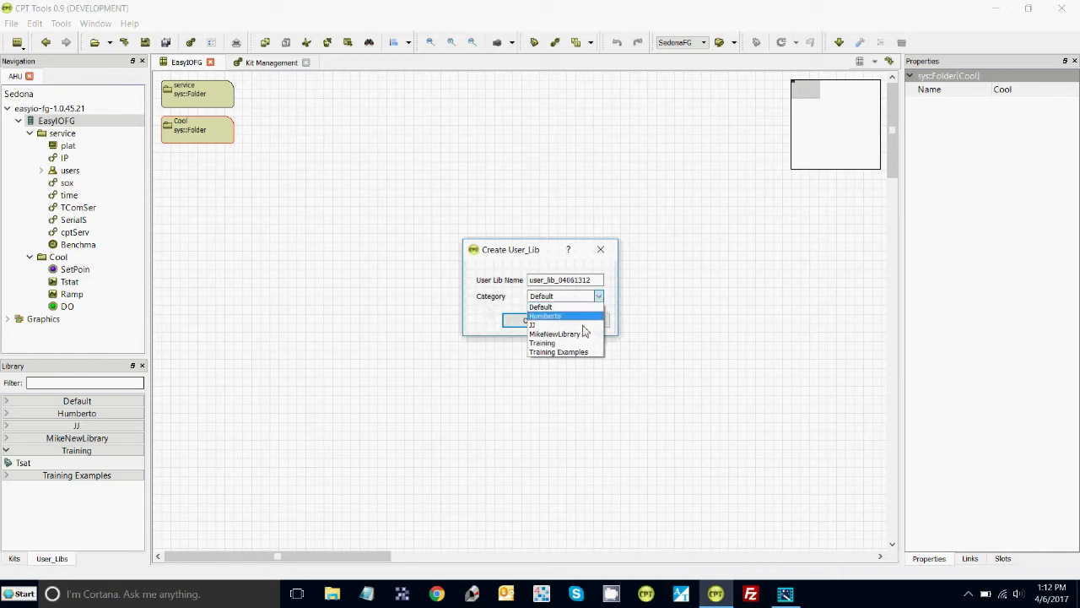
{"action": "left_click", "coordinate": [582, 342]}
{"action": "double_click", "coordinate": [582, 282]}
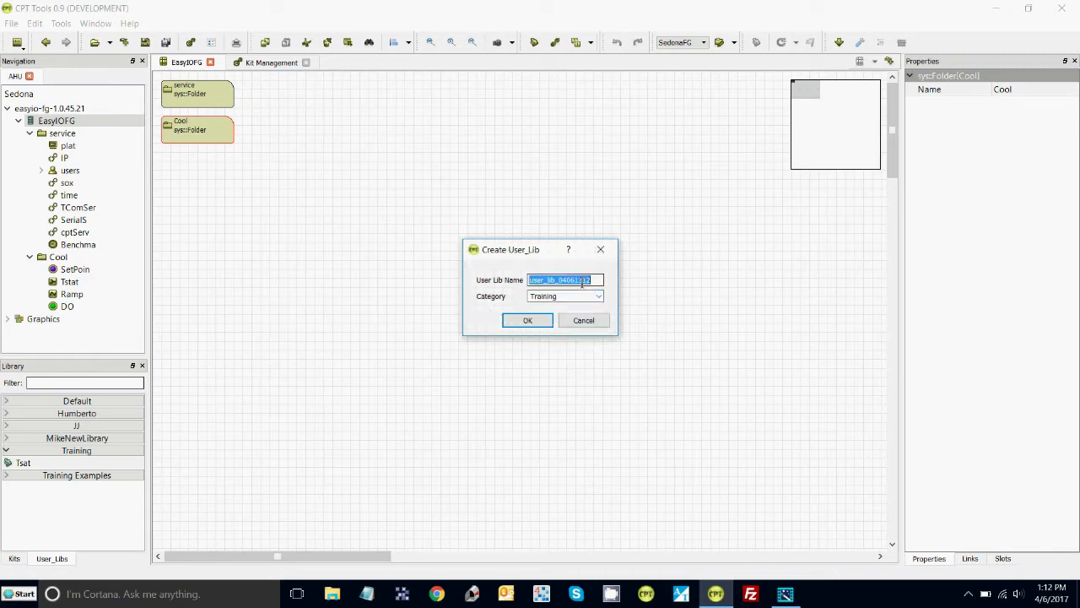
{"action": "type", "text": "CoolFolder"}
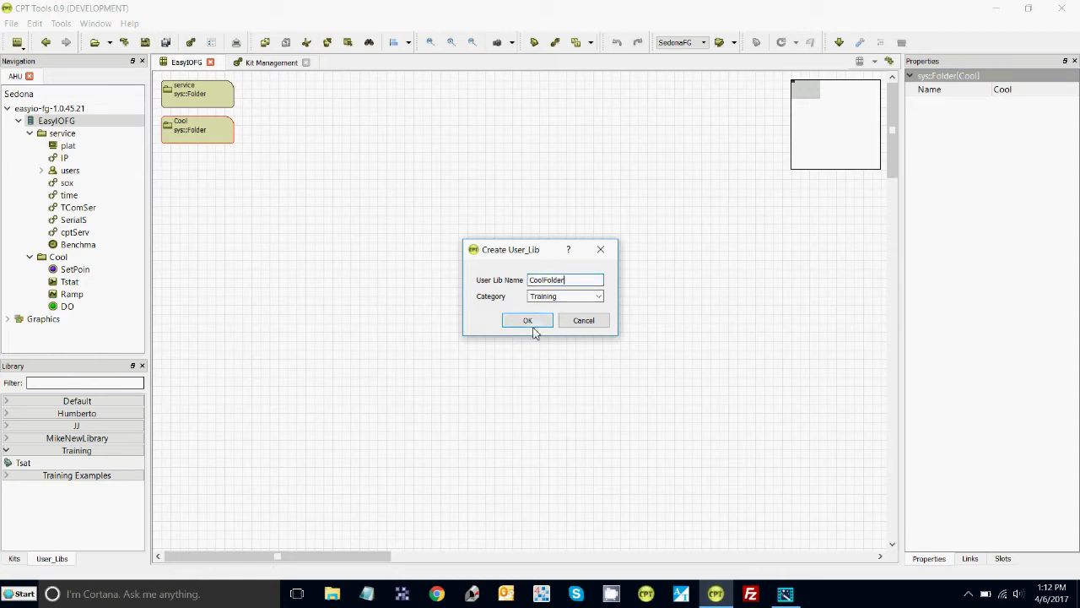
{"action": "left_click", "coordinate": [530, 321]}
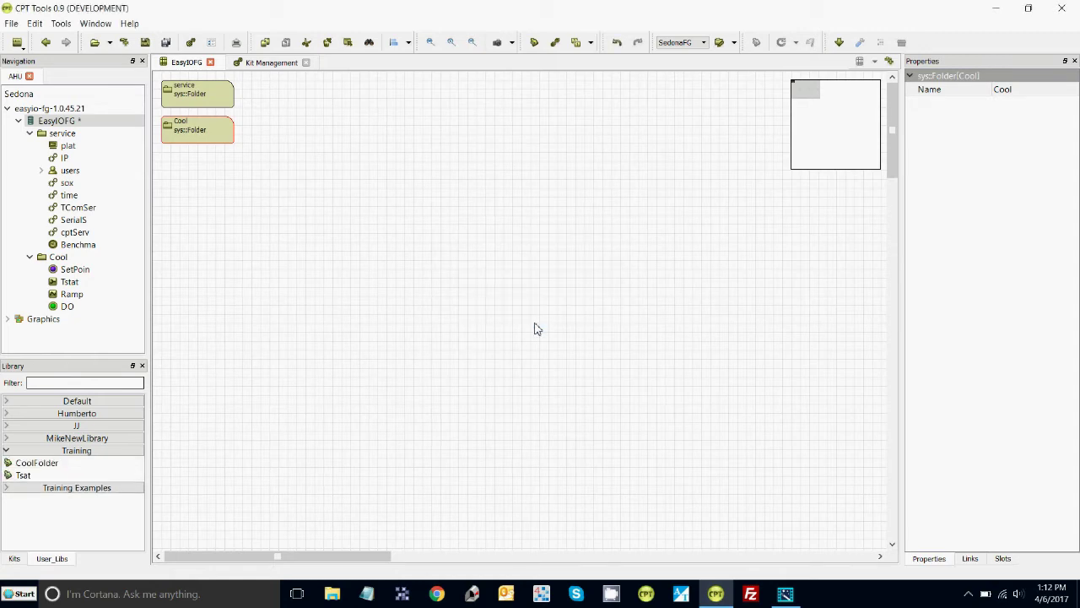
Delete the Cool folder and add it back on the canvas from the Training category's CoolFolder user library
{"action": "key", "text": "Delete"}
{"action": "right_click", "coordinate": [313, 193]}
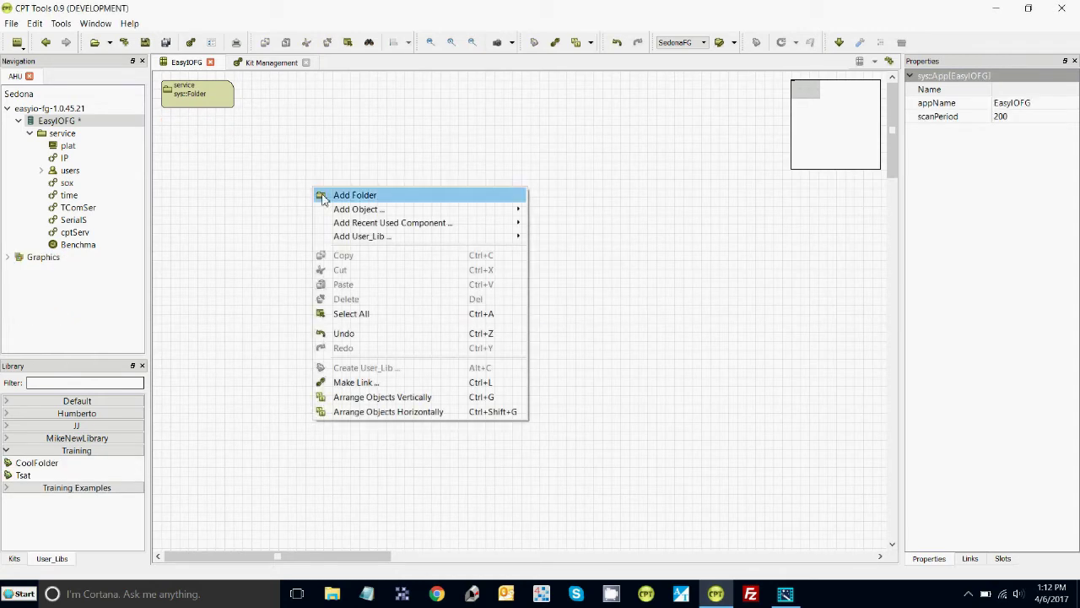
{"action": "mouse_move", "coordinate": [436, 239]}
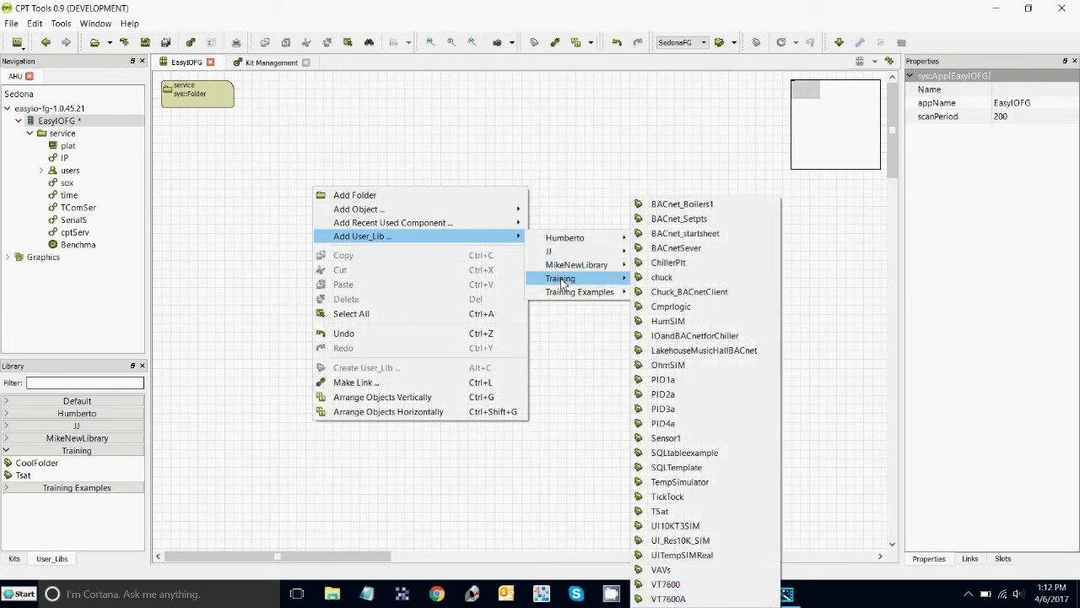
{"action": "mouse_move", "coordinate": [564, 280]}
{"action": "left_click", "coordinate": [654, 283]}
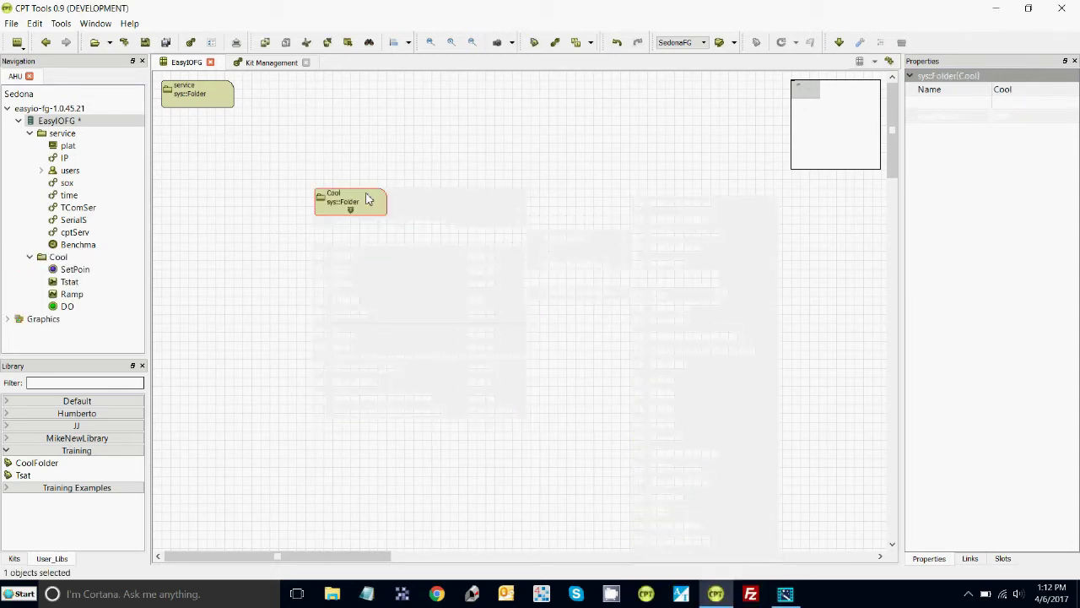
Open the re-added Cool folder, save the app, and delete all four objects inside the folder
{"action": "double_click", "coordinate": [363, 206]}
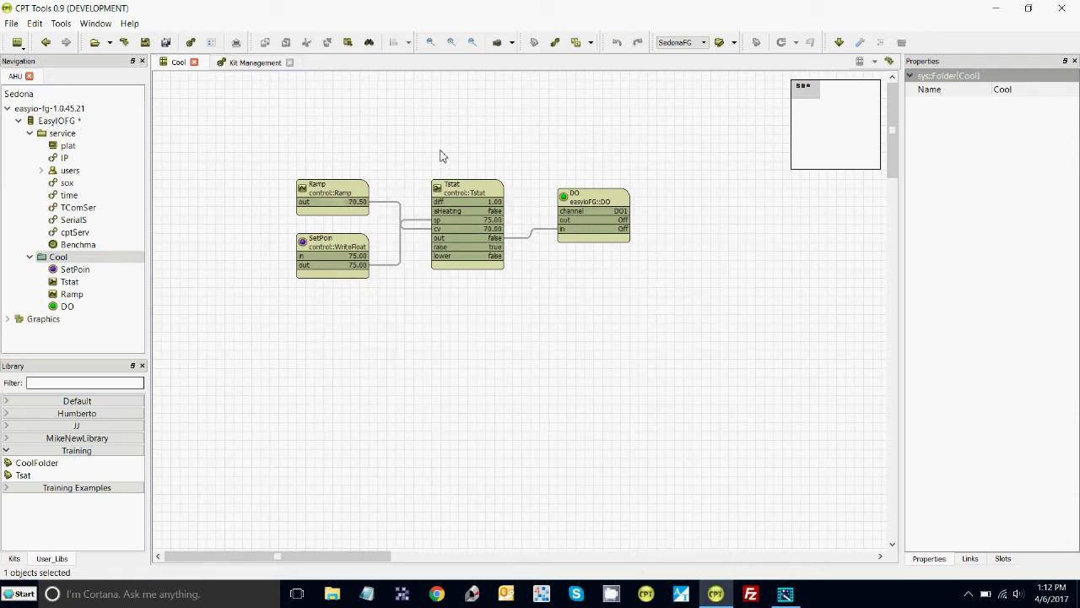
{"action": "left_click", "coordinate": [143, 43]}
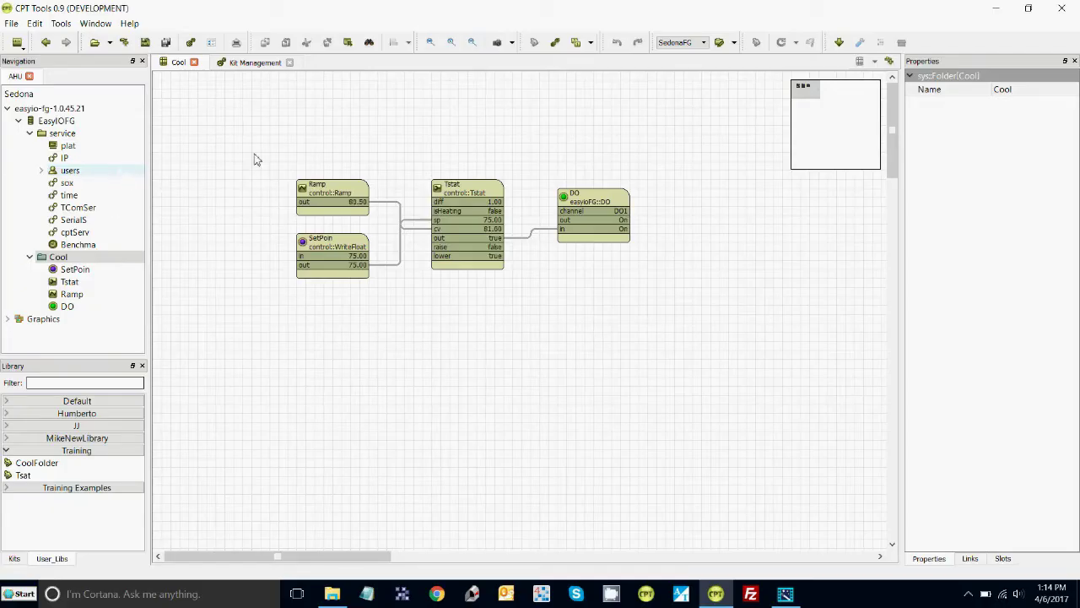
{"action": "left_click_drag", "start_coordinate": [257, 140], "coordinate": [723, 356]}
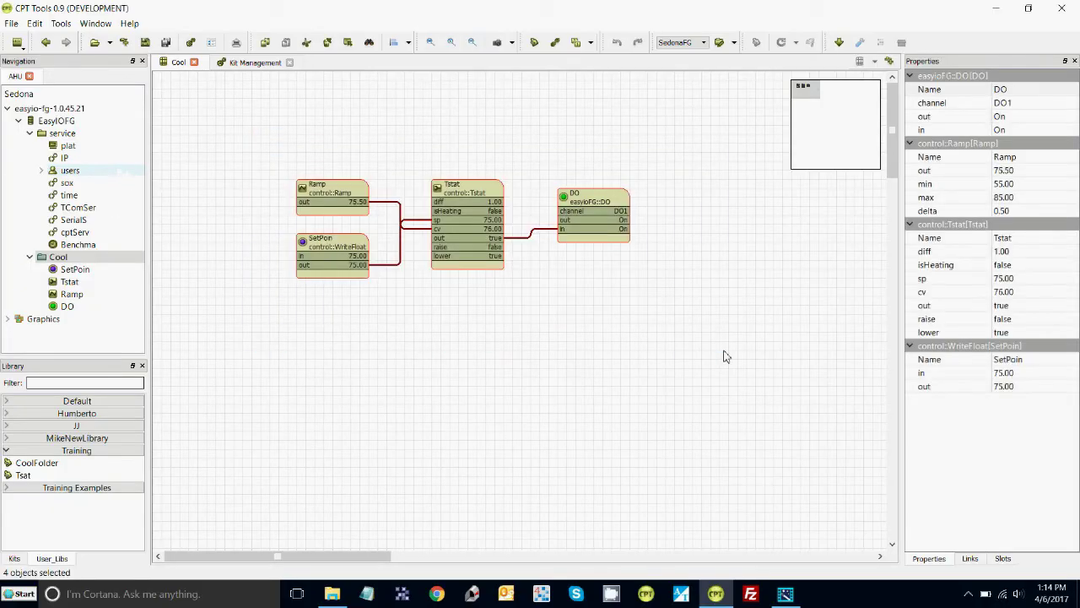
{"action": "key", "text": "Delete"}
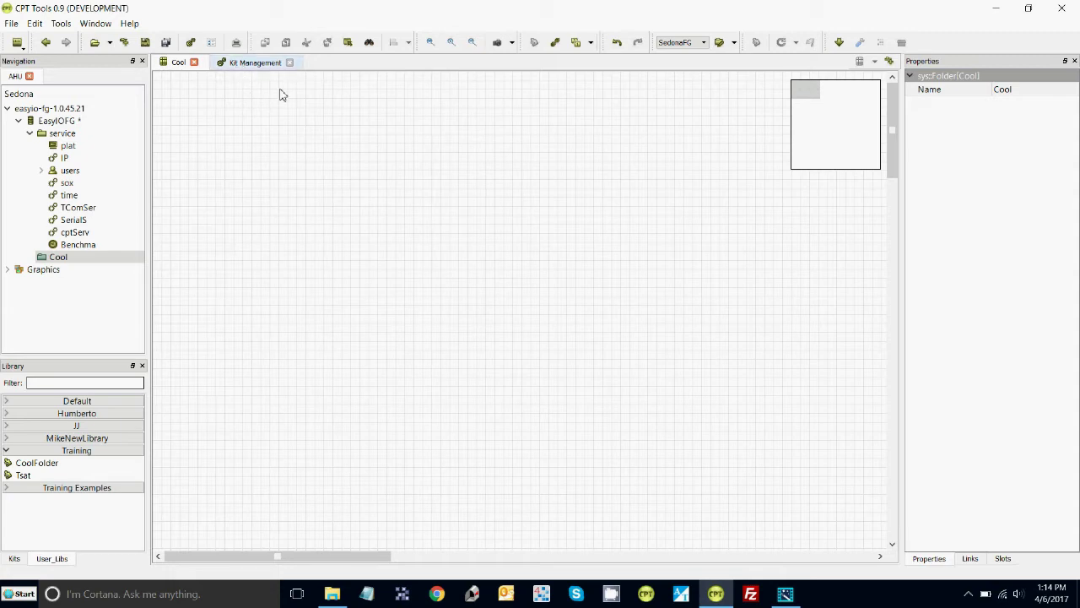
Switch to File Explorer and open the Sedona Open Source Kits PDF from EasyIO_Mar2017, EasyIO User Guide, 01 EasyIO FG Series
{"action": "left_click", "coordinate": [332, 593]}
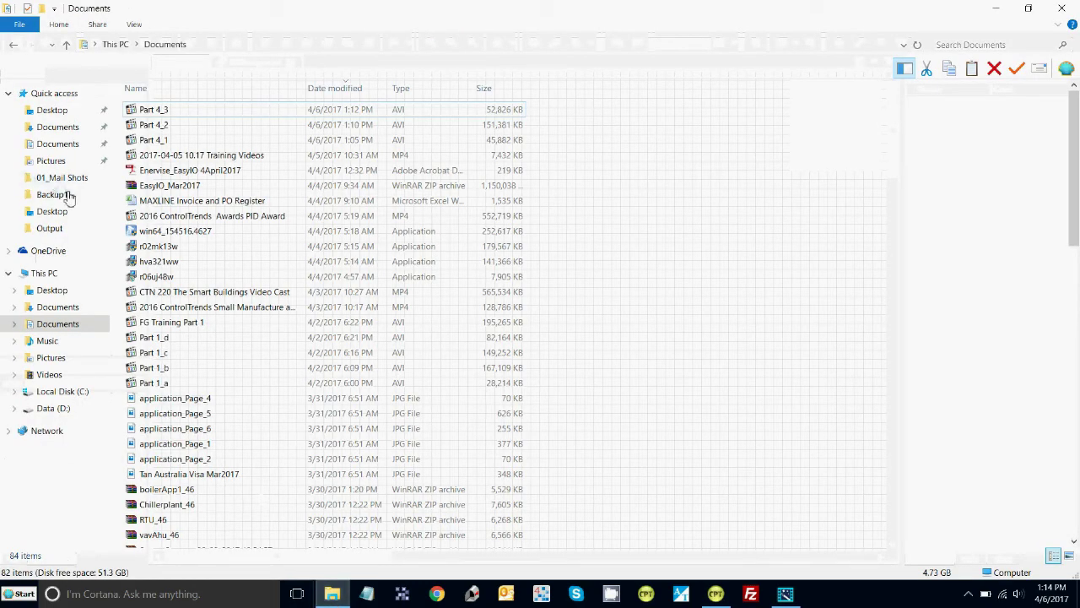
{"action": "left_click", "coordinate": [59, 128]}
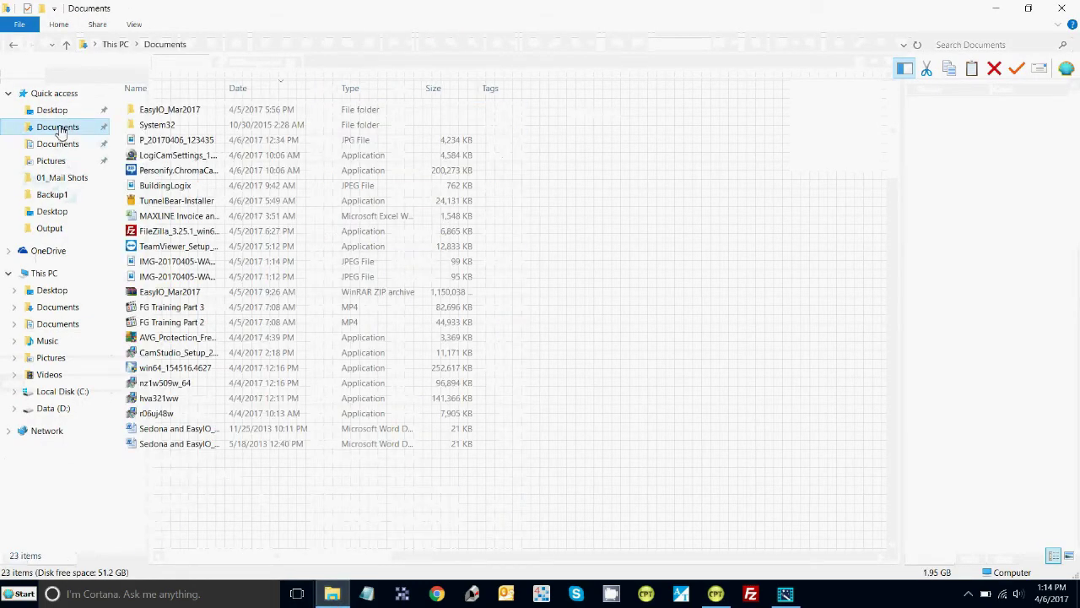
{"action": "double_click", "coordinate": [138, 114]}
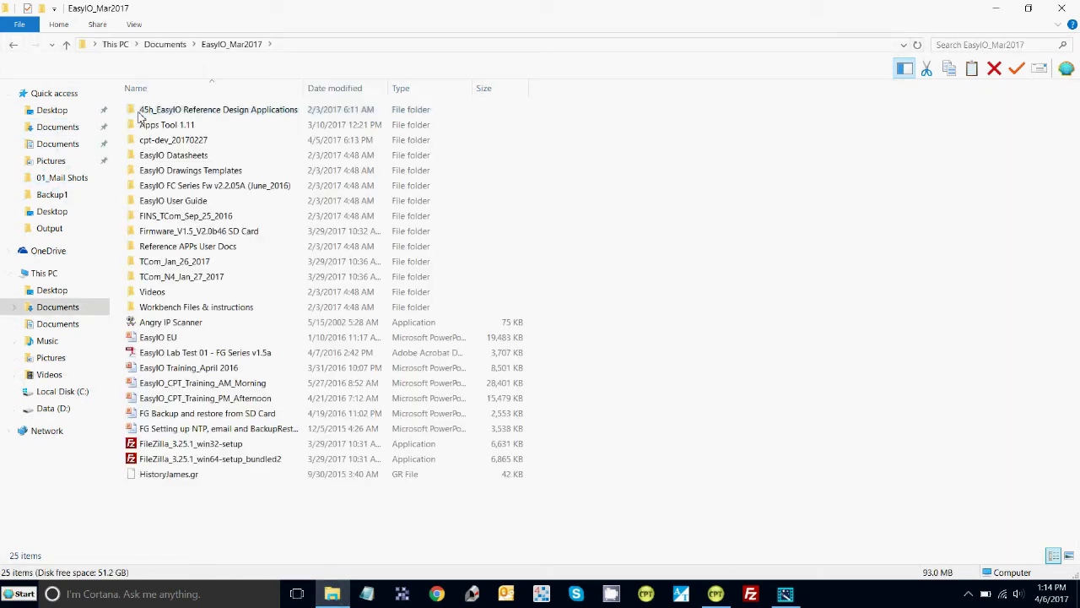
{"action": "double_click", "coordinate": [144, 204]}
{"action": "double_click", "coordinate": [178, 125]}
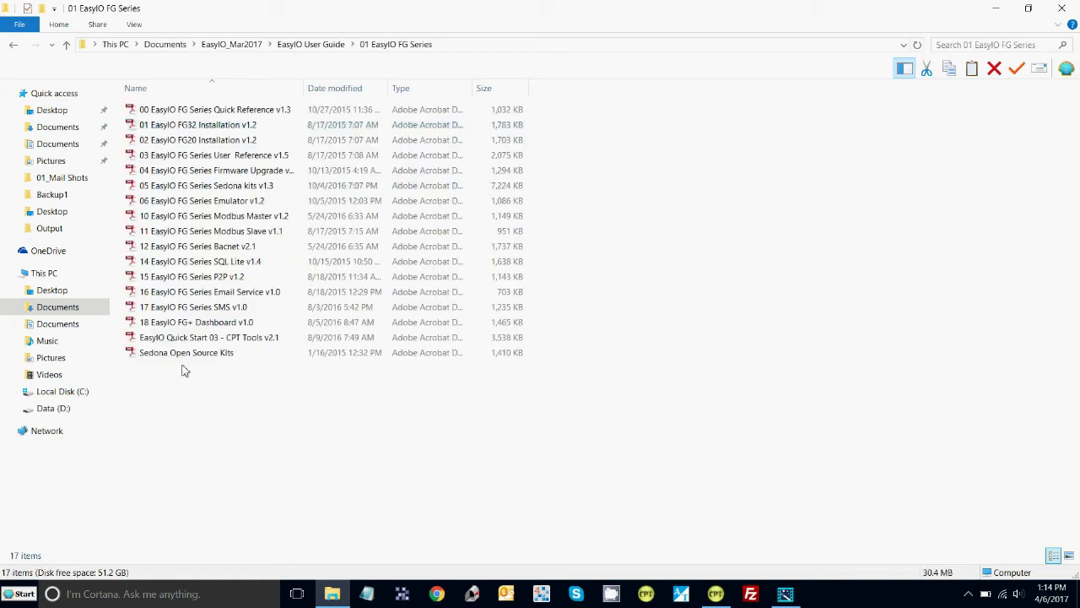
{"action": "double_click", "coordinate": [181, 355]}
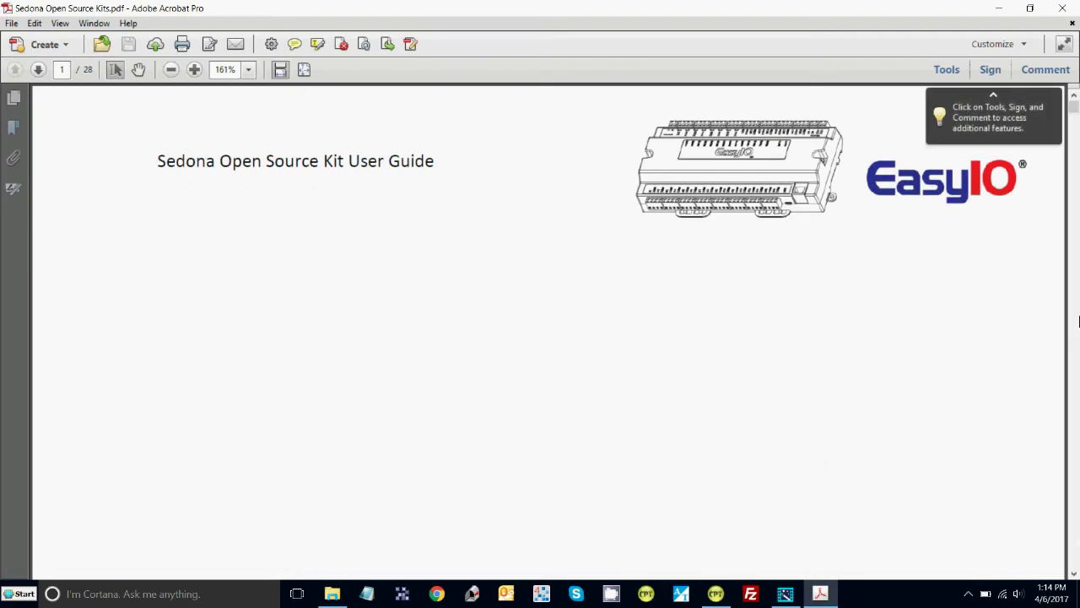
Read the Tstat section of the Sedona Open Source Kit User Guide through its table of contents and close the document
{"action": "left_click_drag", "start_coordinate": [1074, 114], "coordinate": [1074, 185]}
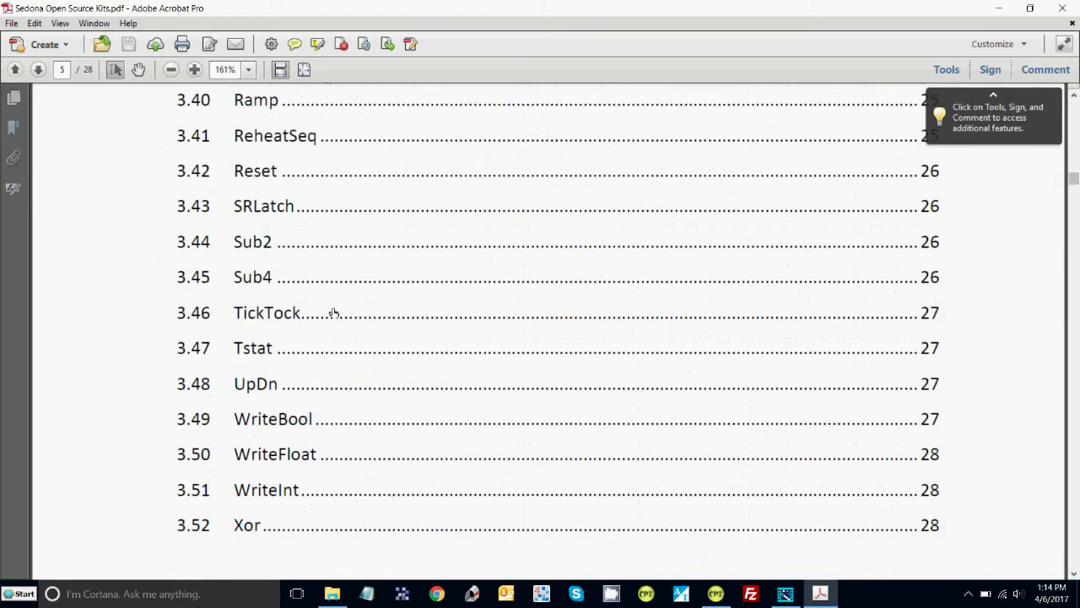
{"action": "left_click", "coordinate": [269, 348]}
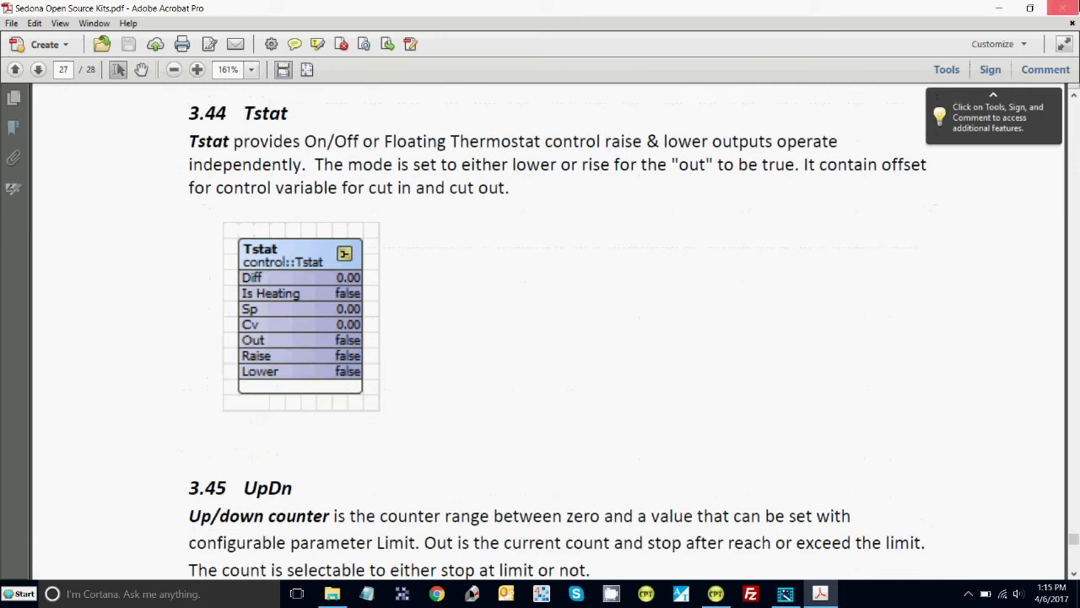
{"action": "left_click", "coordinate": [1065, 8]}
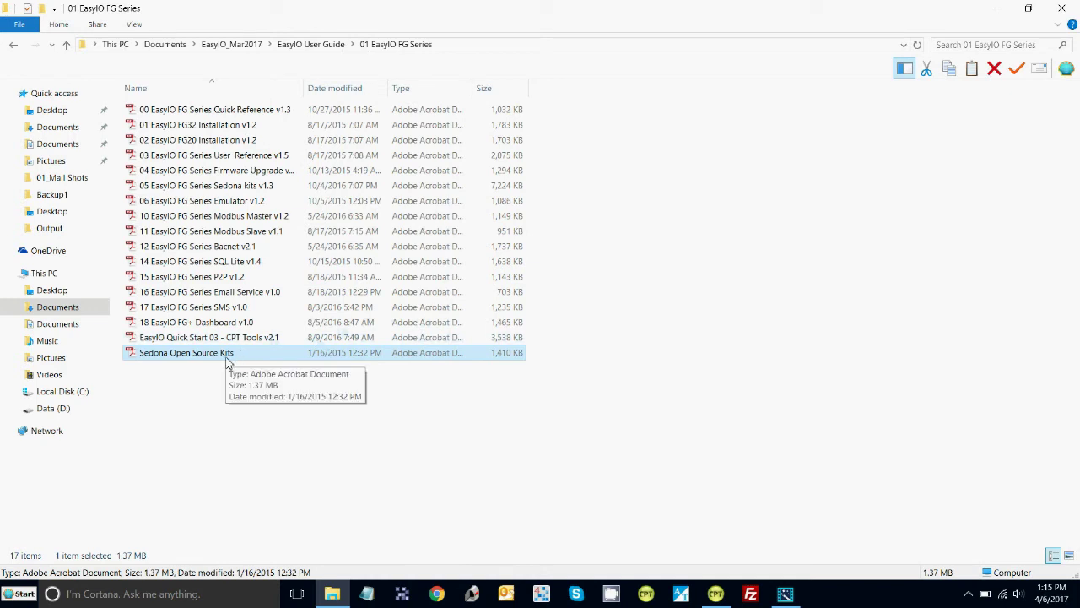
Open the 05 EasyIO FG Series Sedona kits v1.3 PDF and browse its table of contents
{"action": "double_click", "coordinate": [226, 191]}
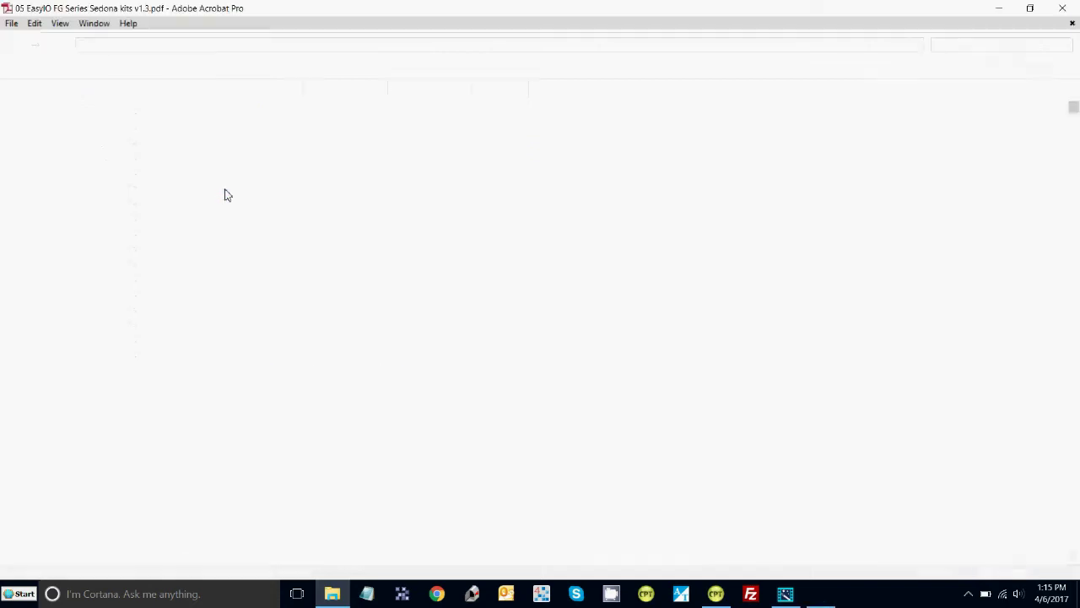
{"action": "scroll", "coordinate": [1076, 411], "scroll_direction": "down", "scroll_amount": 15}
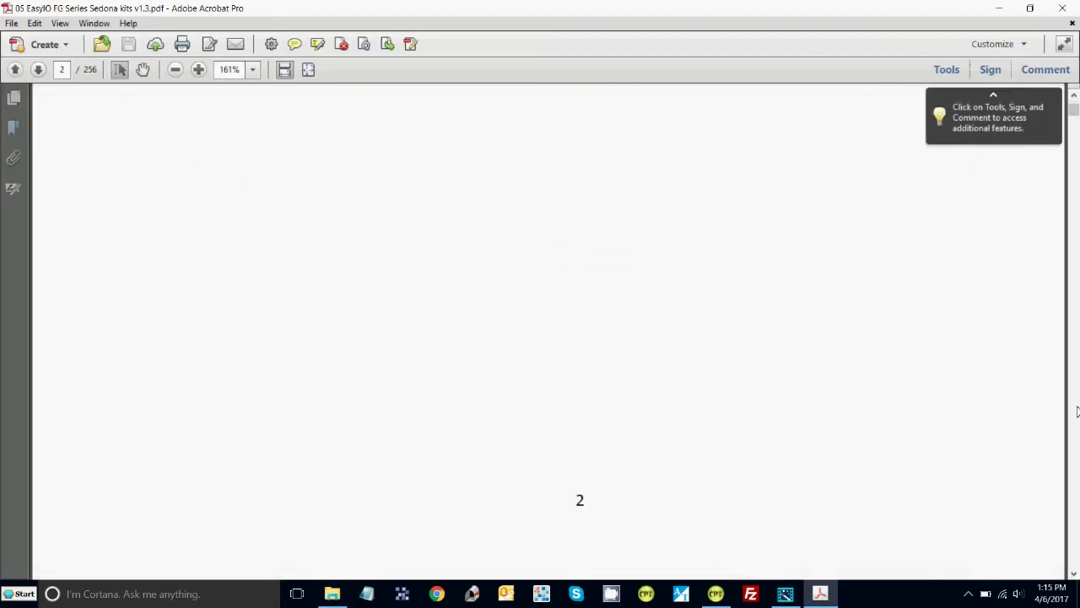
{"action": "scroll", "coordinate": [1076, 411], "scroll_direction": "down", "scroll_amount": 15}
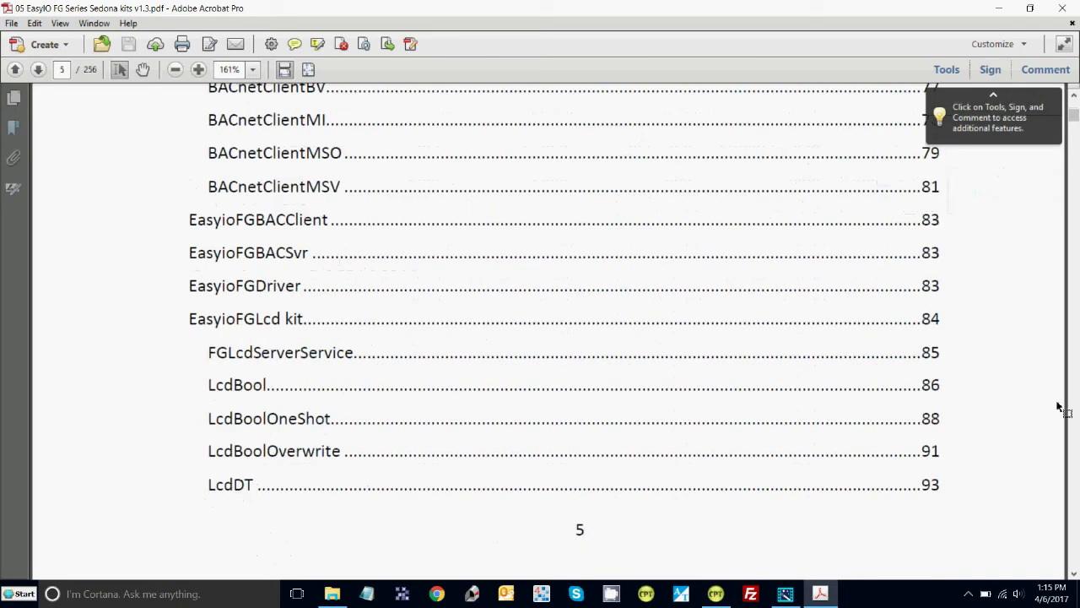
Close the Sedona kits PDF, go back up to the EasyIO_Mar2017 folder, and switch to CPT Tools
{"action": "left_click", "coordinate": [1063, 9]}
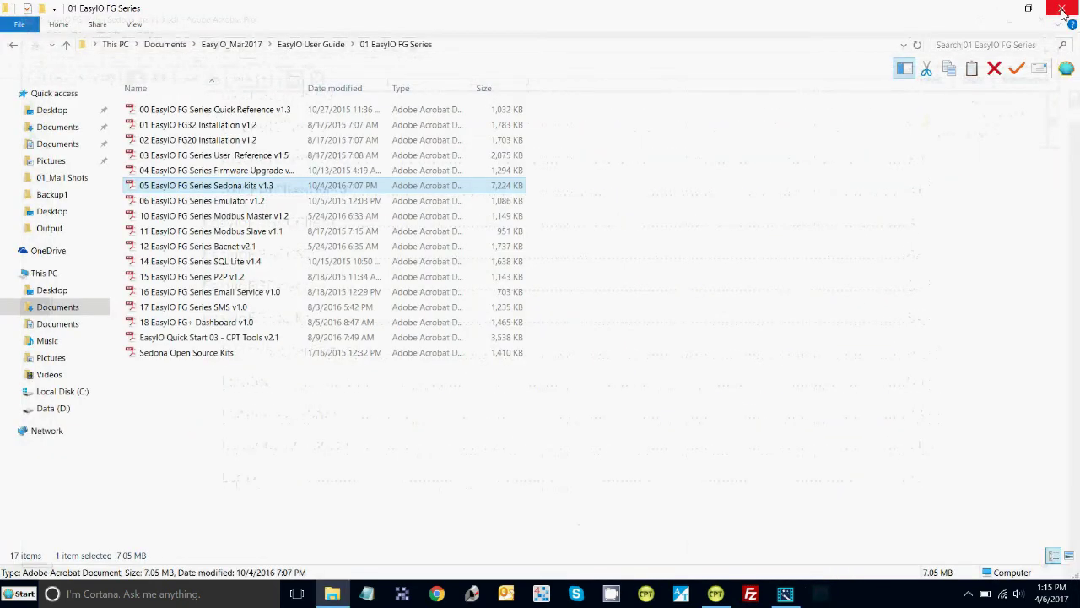
{"action": "left_click", "coordinate": [14, 48]}
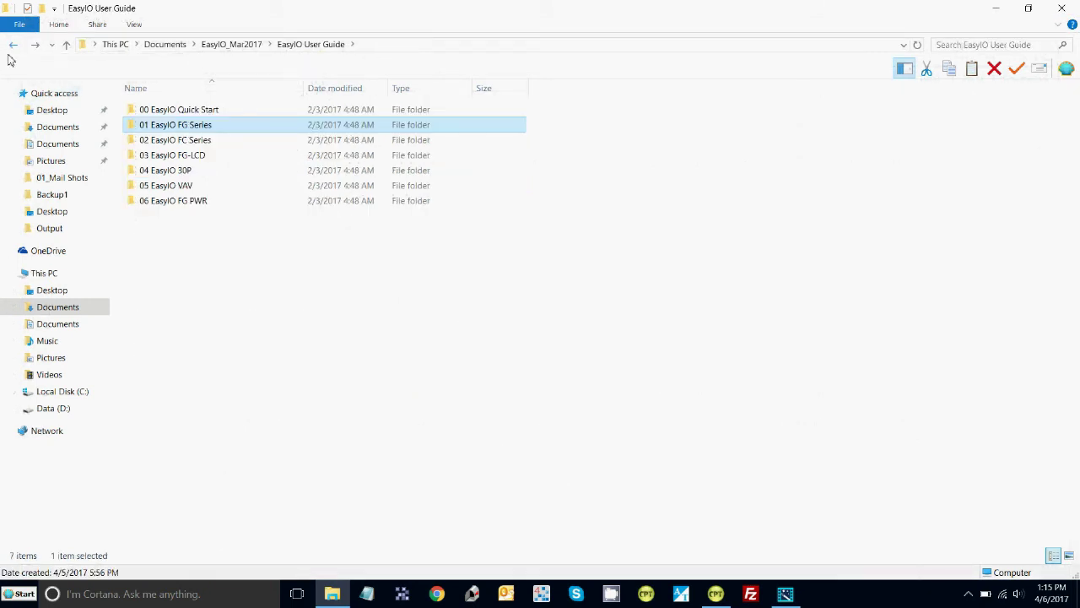
{"action": "left_click", "coordinate": [12, 48]}
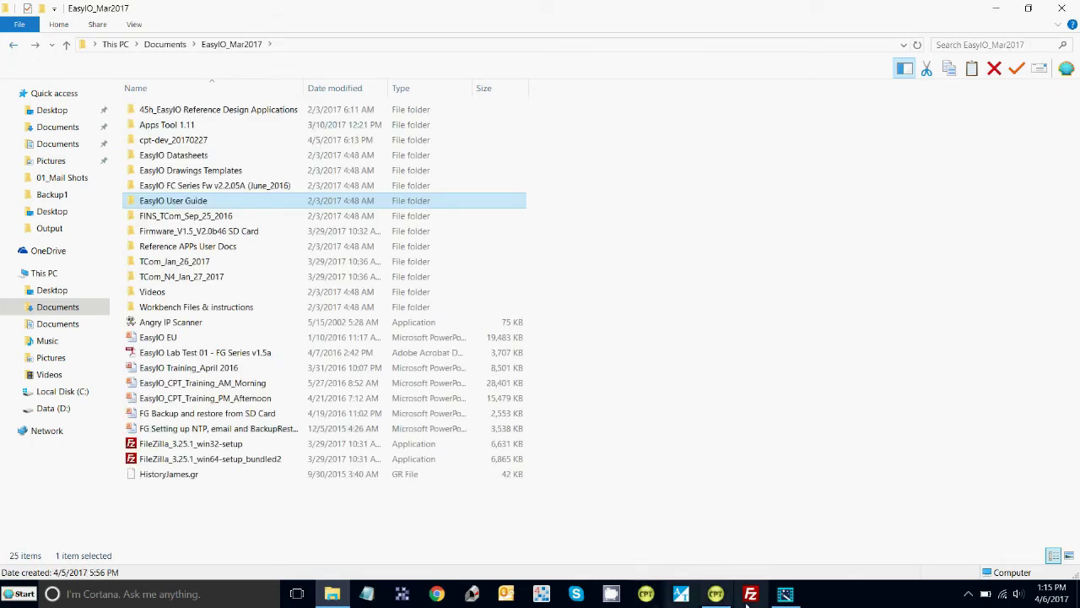
{"action": "left_click", "coordinate": [715, 594]}
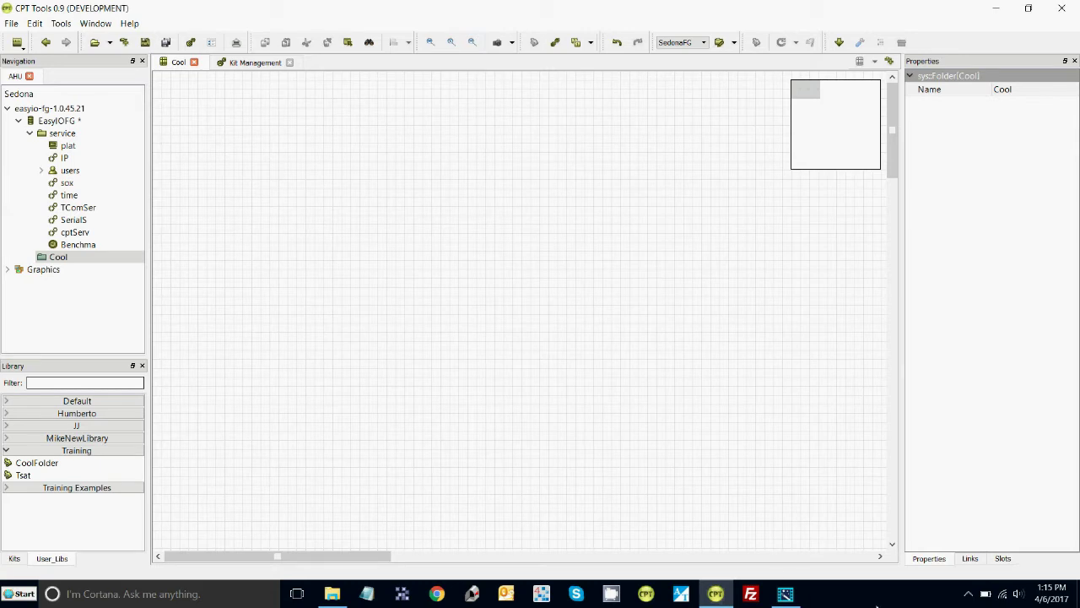
{"action": "mouse_move", "coordinate": [715, 594]}
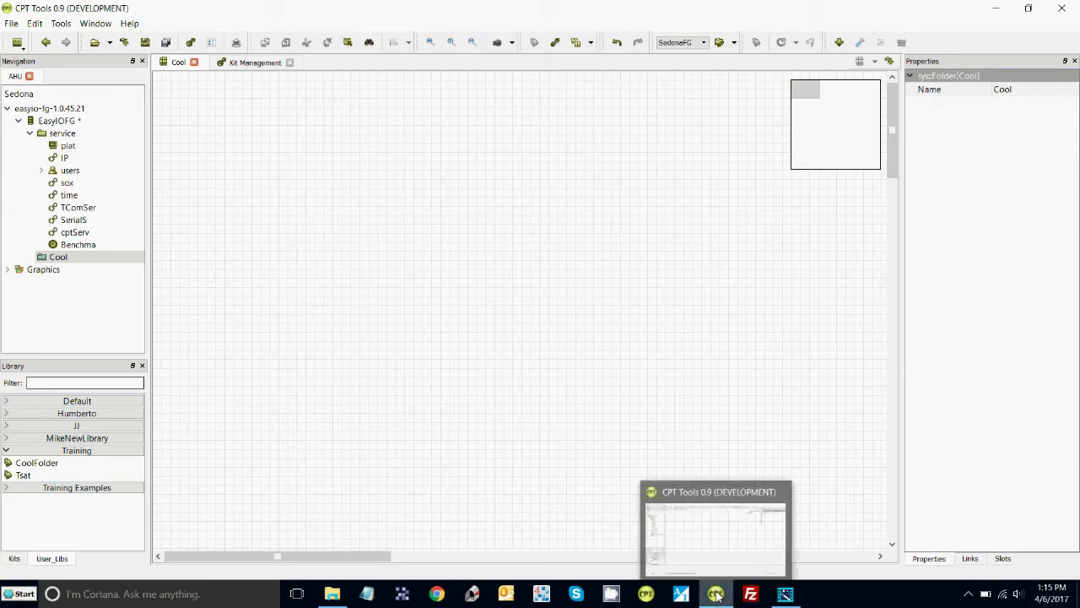
Switch to File Explorer, open the EasyIO Lab Test 01 - FG Series v1.5a PDF, and browse its pages
{"action": "left_click", "coordinate": [332, 594]}
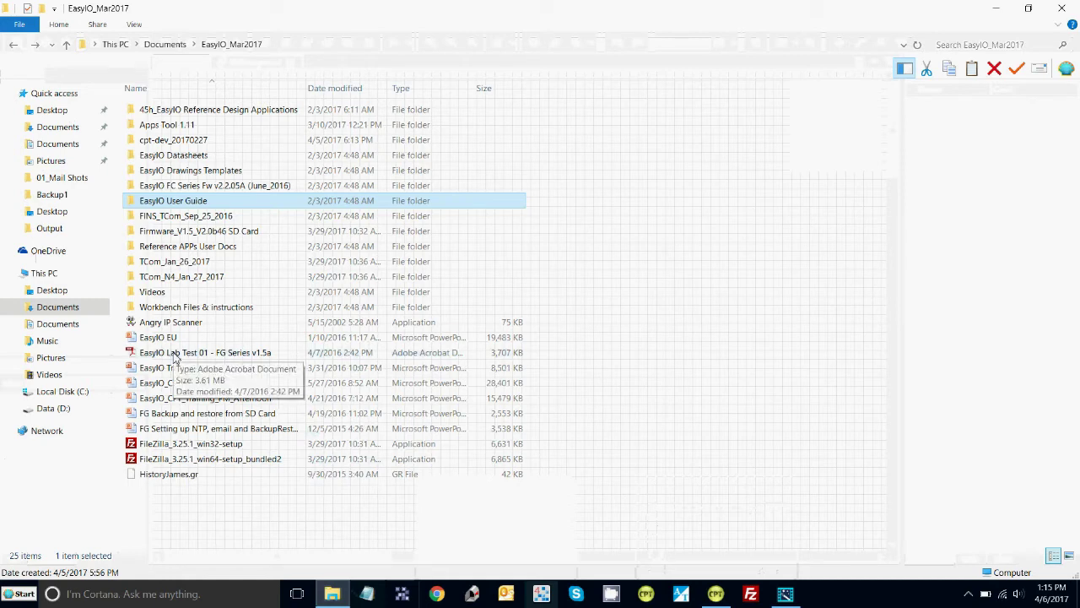
{"action": "double_click", "coordinate": [175, 354]}
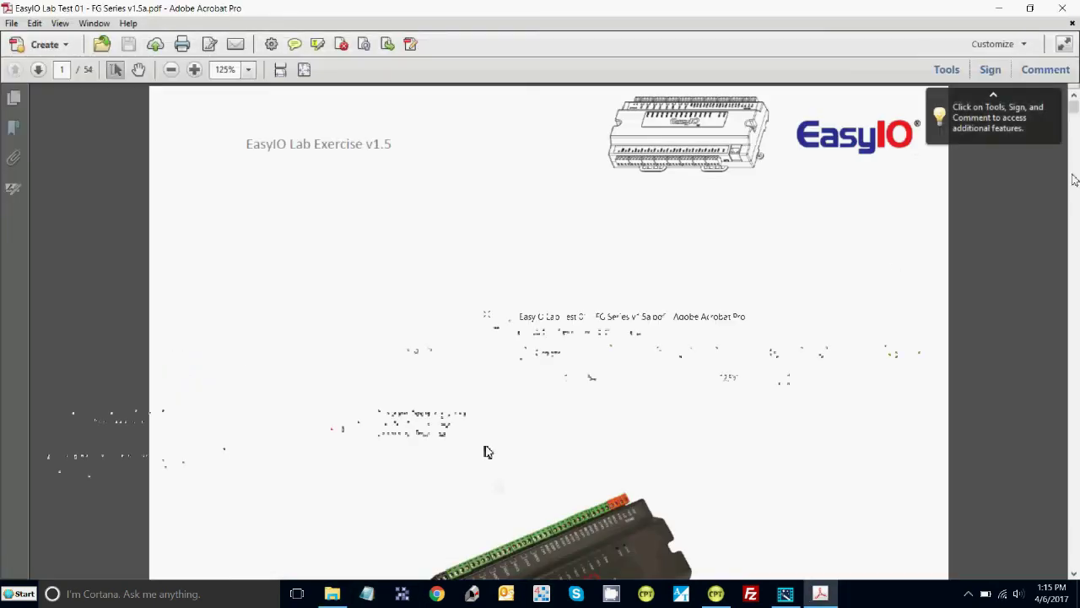
{"action": "left_click_drag", "start_coordinate": [1074, 108], "coordinate": [1075, 240]}
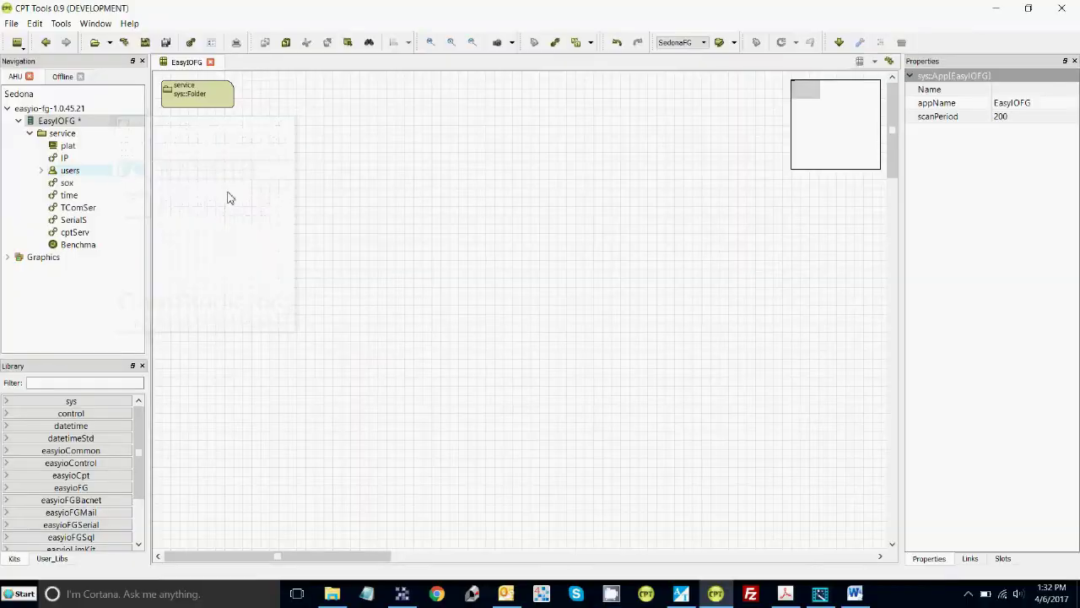
Add a folder named Cool to the EasyIOFG app's main sheet in CPT Tools and open it
{"action": "right_click", "coordinate": [292, 178]}
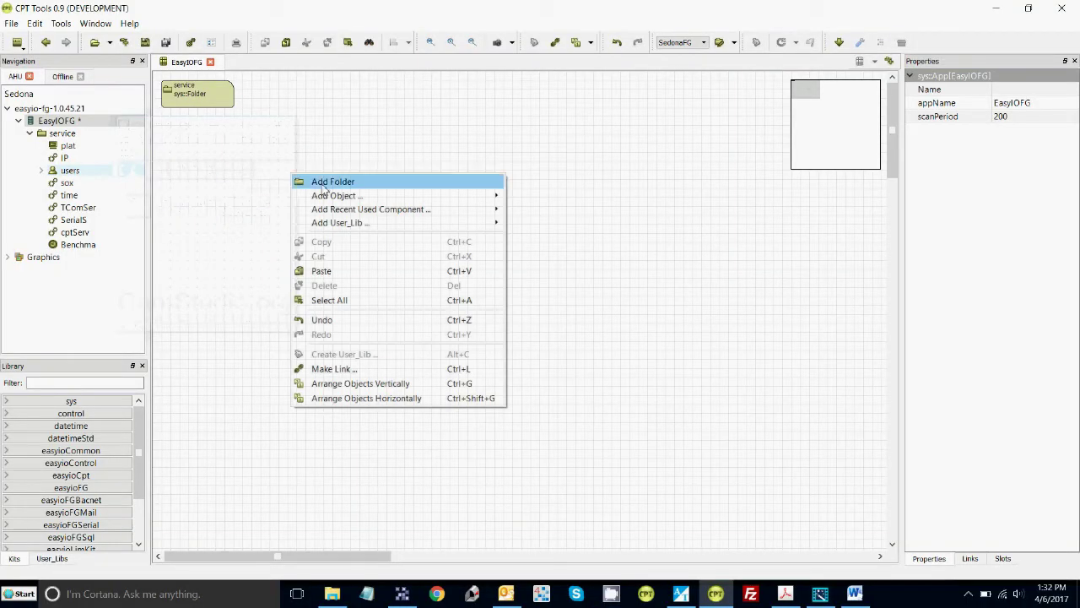
{"action": "left_click", "coordinate": [333, 182]}
{"action": "left_click", "coordinate": [1023, 90]}
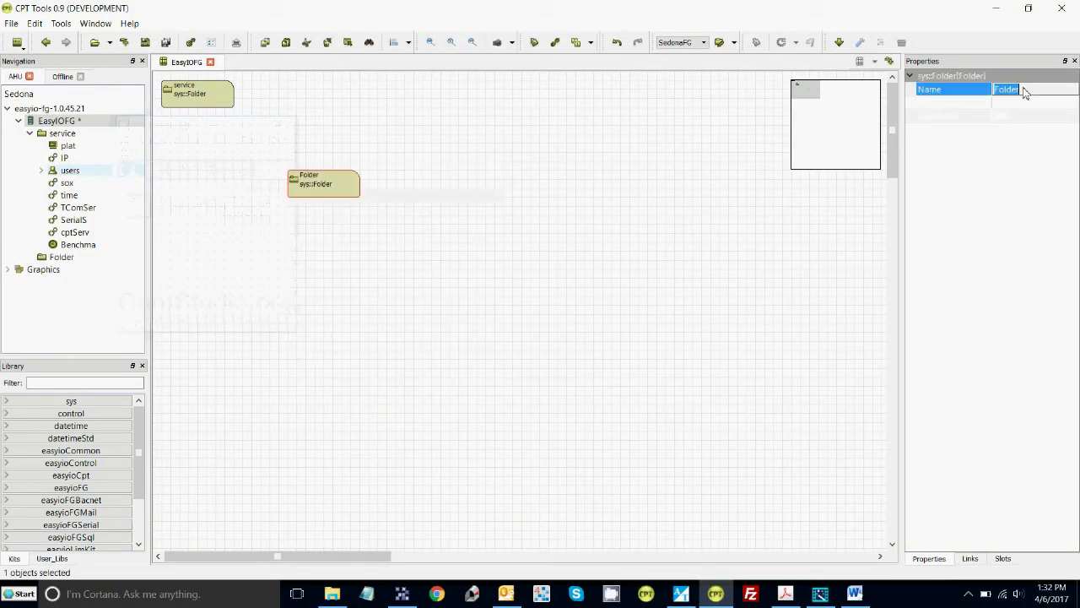
{"action": "type", "text": "Cool"}
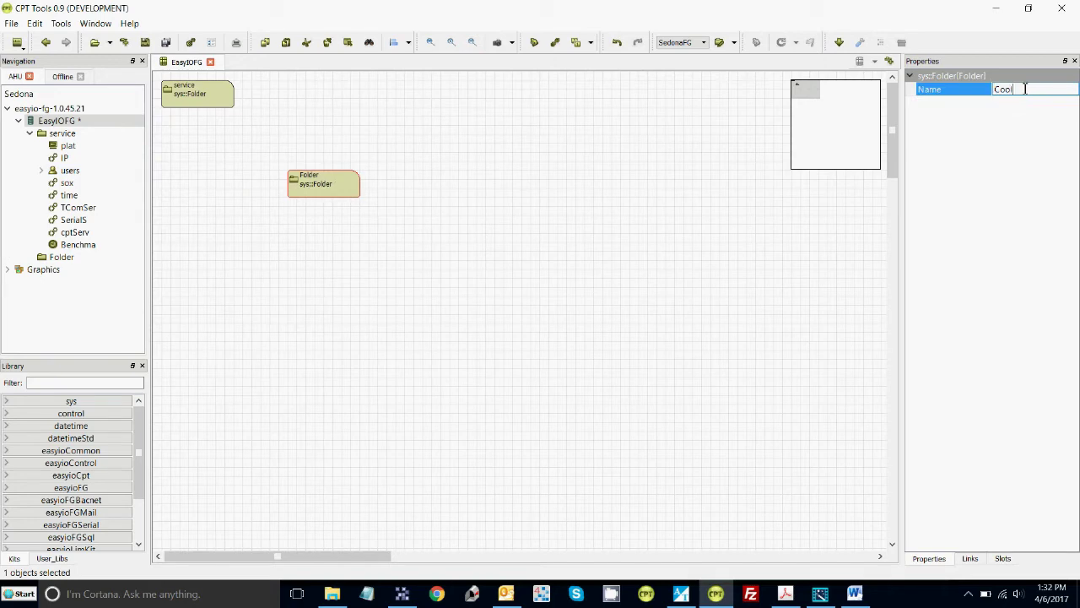
{"action": "key", "text": "Return"}
{"action": "double_click", "coordinate": [332, 187]}
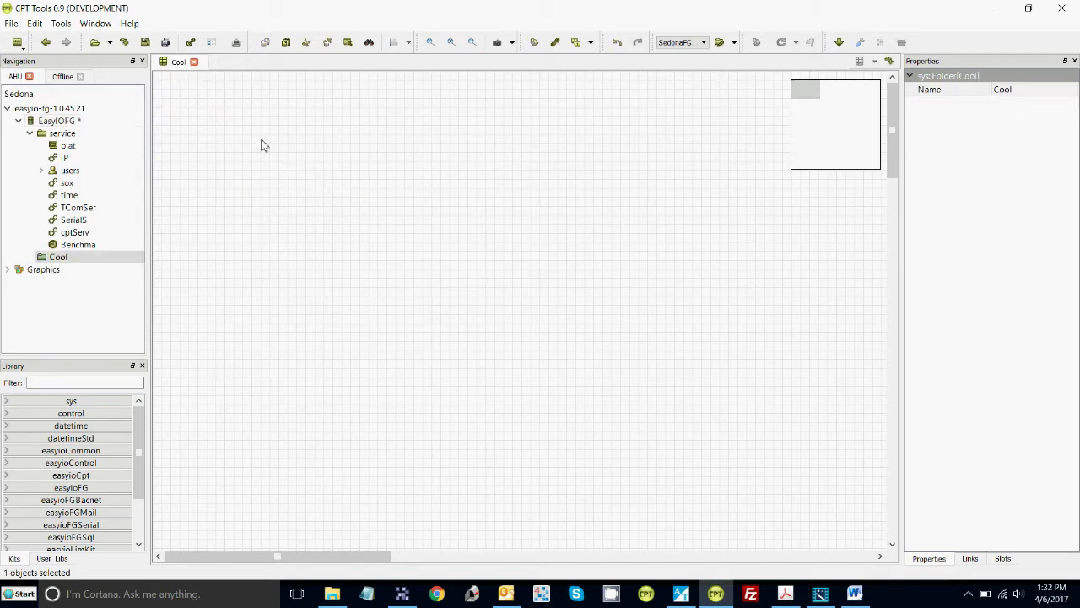
Add a singleLoop object from the easyioCommon kit to the Cool folder, name it PID, and save the app
{"action": "right_click", "coordinate": [238, 125]}
{"action": "mouse_move", "coordinate": [270, 144]}
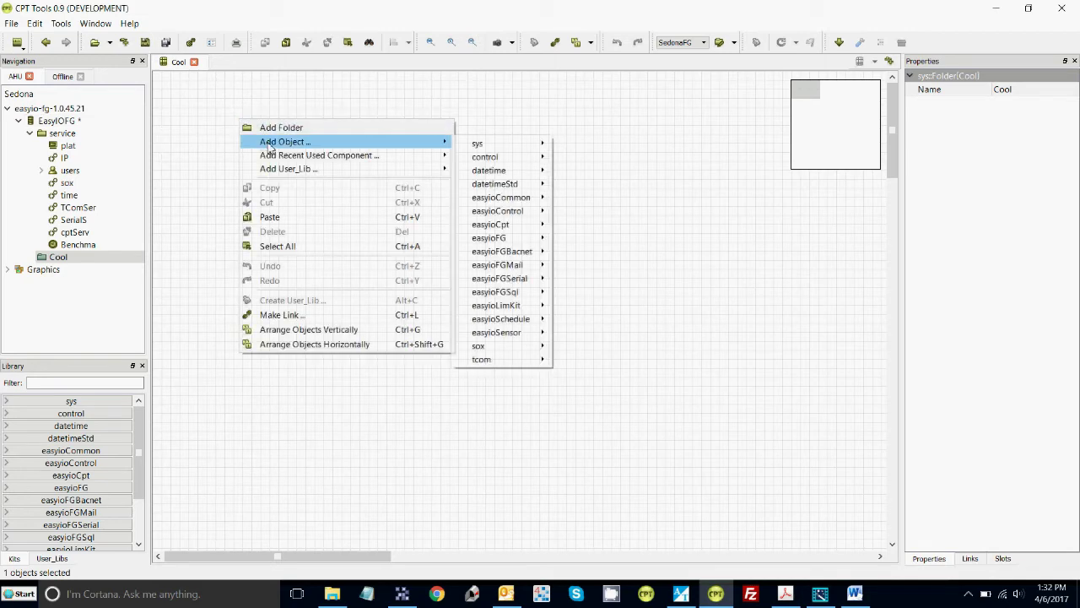
{"action": "mouse_move", "coordinate": [470, 146]}
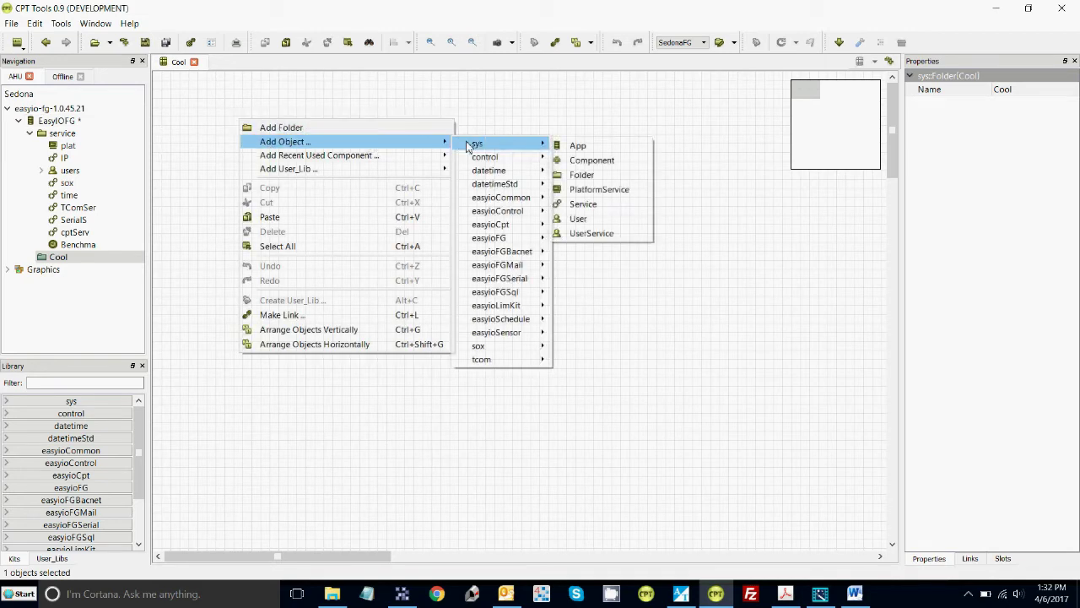
{"action": "mouse_move", "coordinate": [549, 200]}
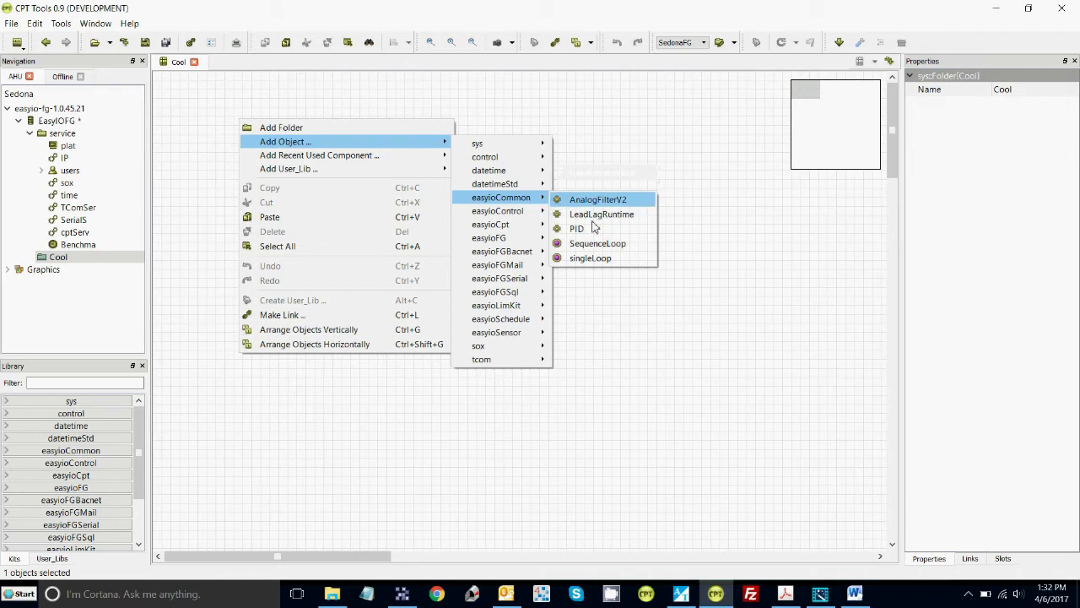
{"action": "left_click", "coordinate": [591, 258]}
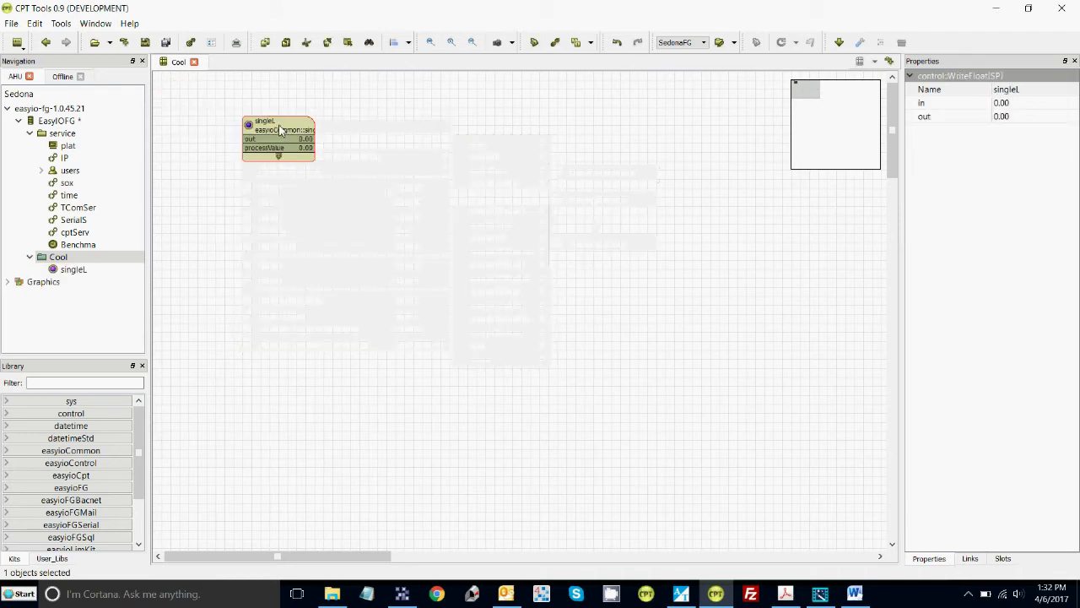
{"action": "left_click_drag", "start_coordinate": [302, 145], "coordinate": [510, 191]}
{"action": "mouse_move", "coordinate": [500, 199]}
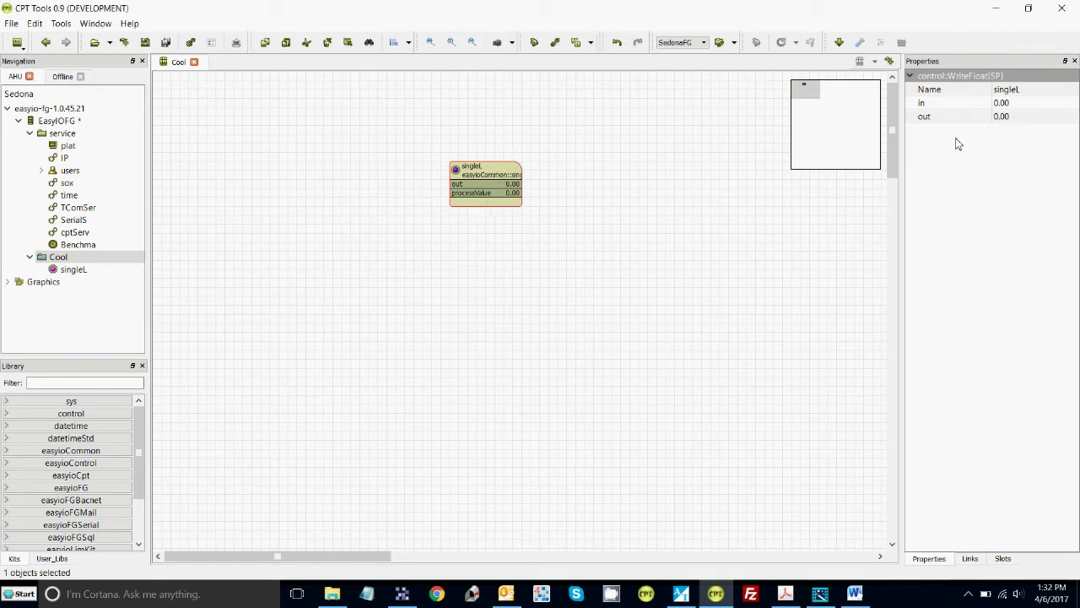
{"action": "left_click", "coordinate": [1019, 94]}
{"action": "type", "text": "PID"}
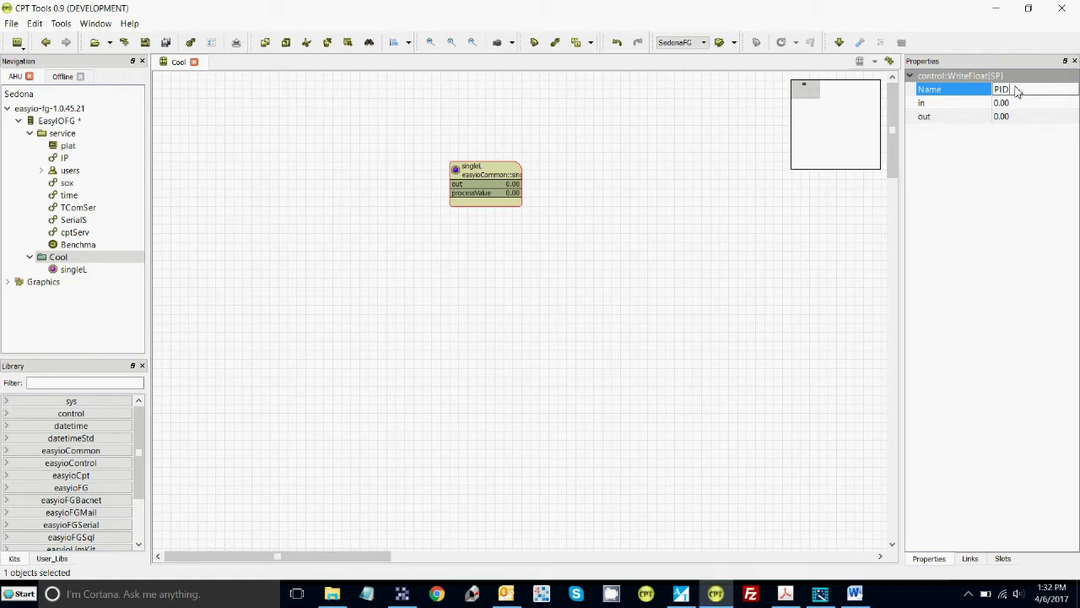
{"action": "left_click", "coordinate": [582, 188]}
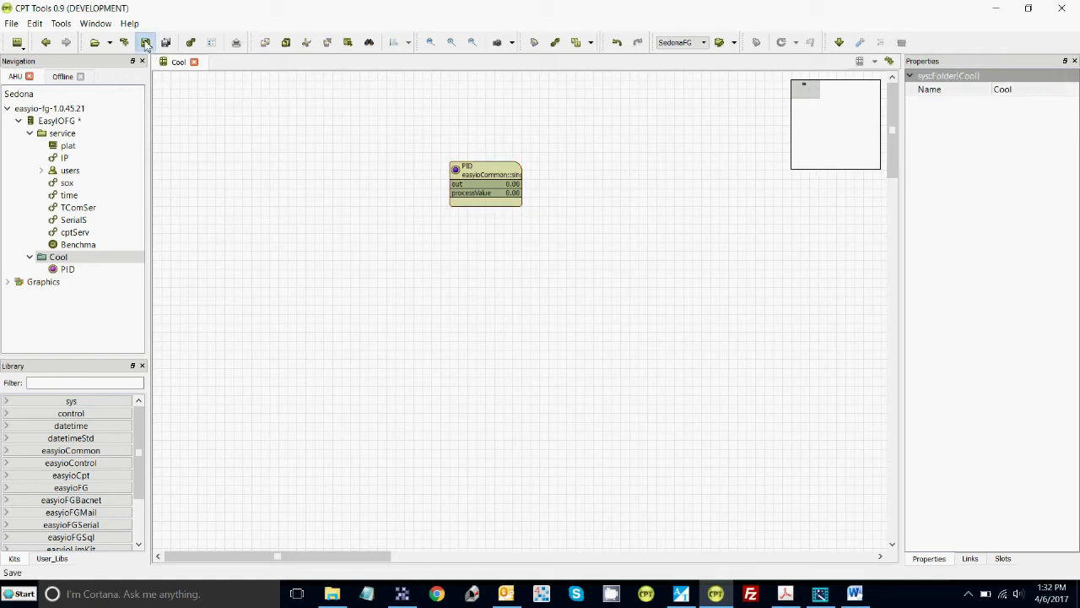
Auto-arrange the service and Cool folders into one column on the EasyIOFG sheet and save the app
{"action": "left_click", "coordinate": [75, 122]}
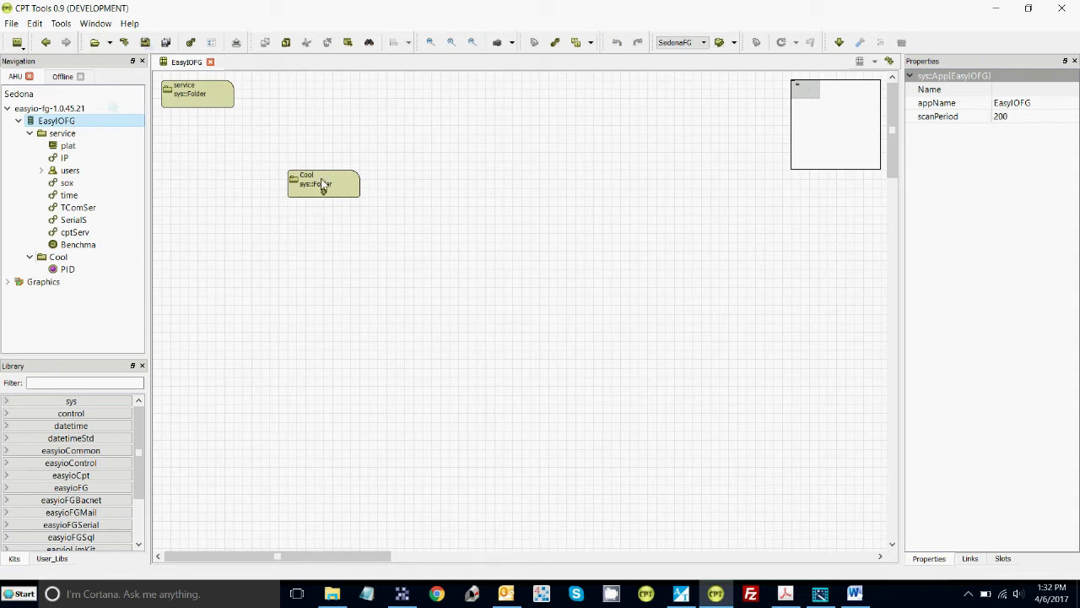
{"action": "right_click", "coordinate": [353, 278]}
{"action": "left_click", "coordinate": [412, 499]}
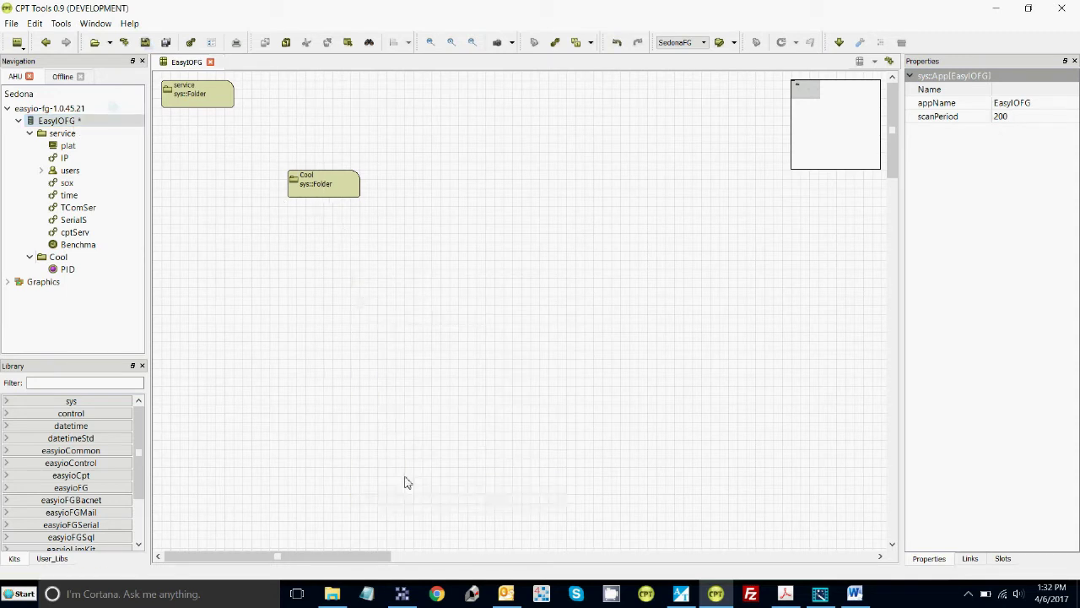
{"action": "left_click", "coordinate": [145, 42]}
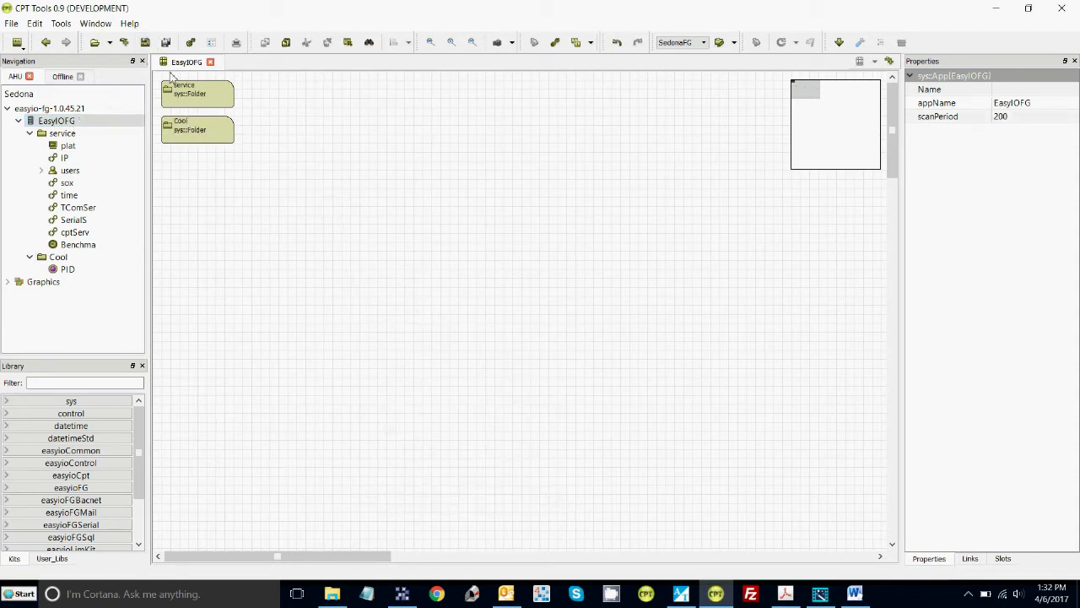
Open the Cool folder and add a WriteFloat object from the control kit beside the PID object
{"action": "double_click", "coordinate": [193, 131]}
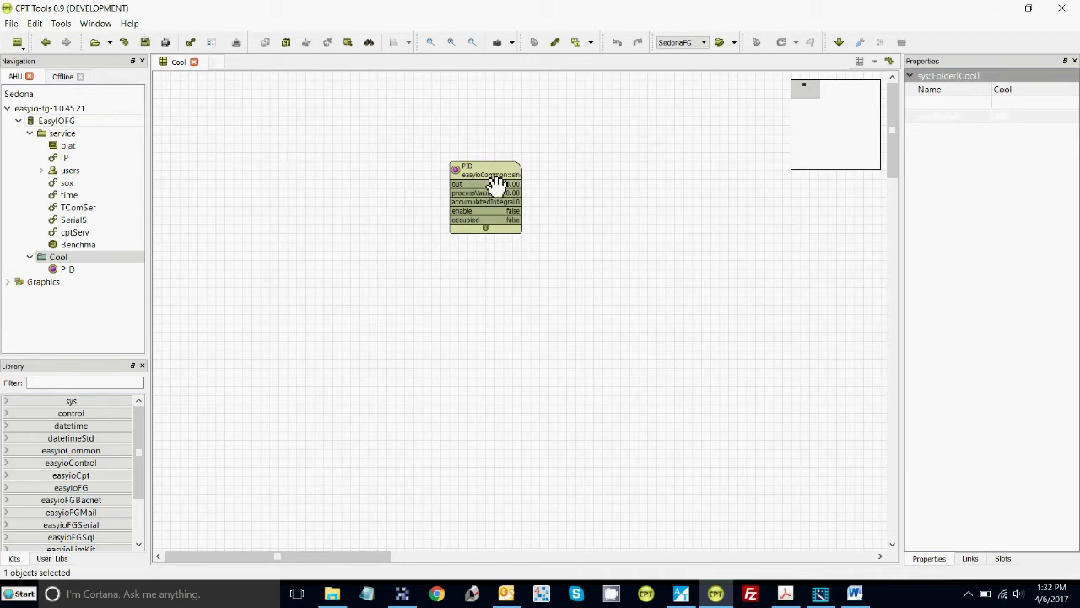
{"action": "right_click", "coordinate": [284, 160]}
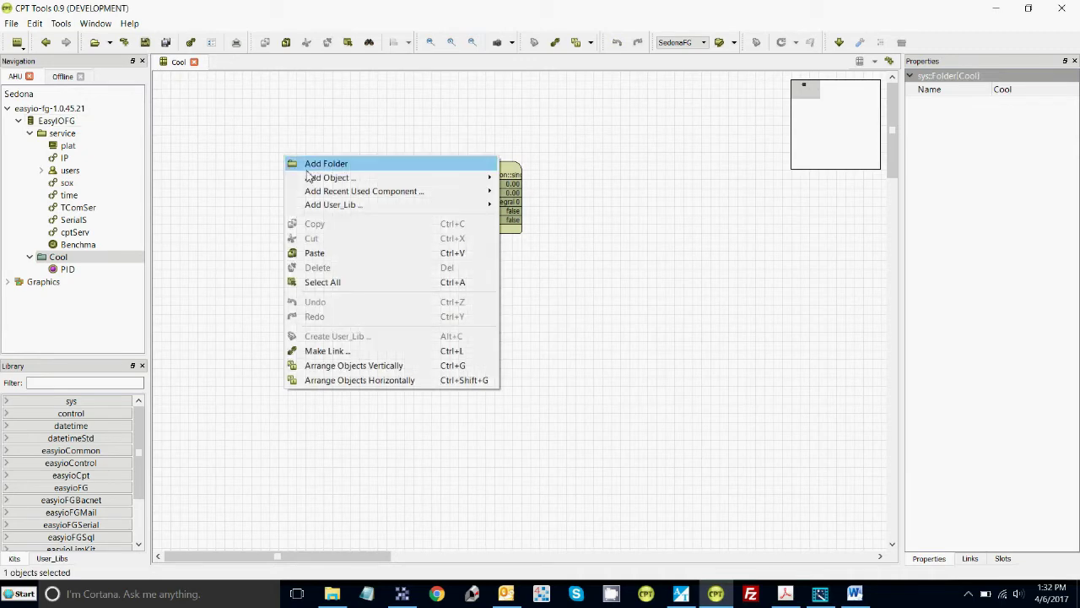
{"action": "mouse_move", "coordinate": [317, 181]}
{"action": "mouse_move", "coordinate": [523, 183]}
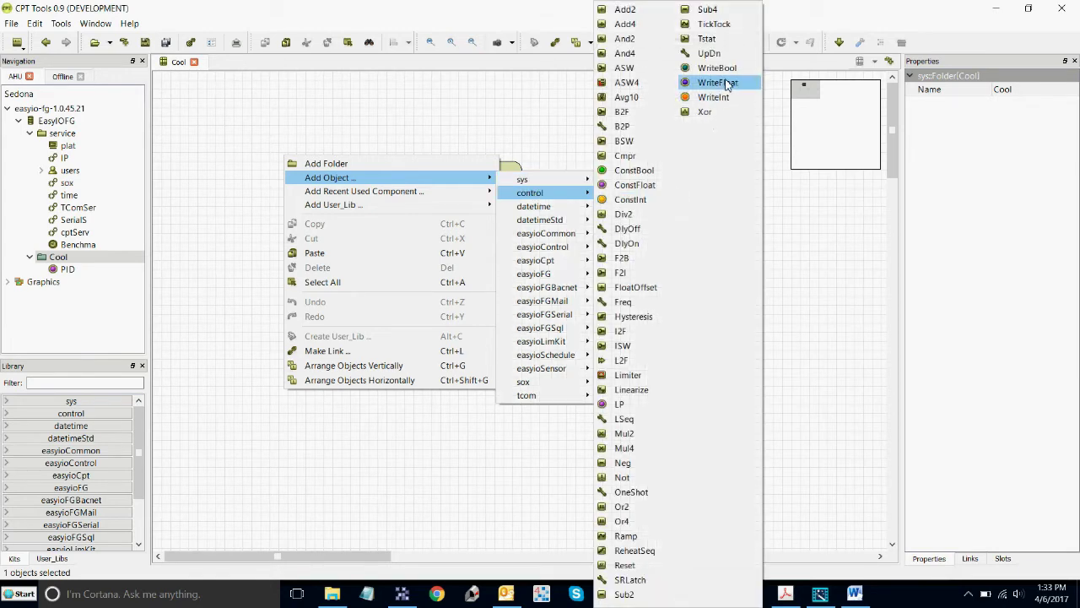
{"action": "left_click", "coordinate": [717, 82]}
Copy the WriteFloat object, paste the duplicate below it in the Cool folder, and save the app
{"action": "right_click", "coordinate": [335, 165]}
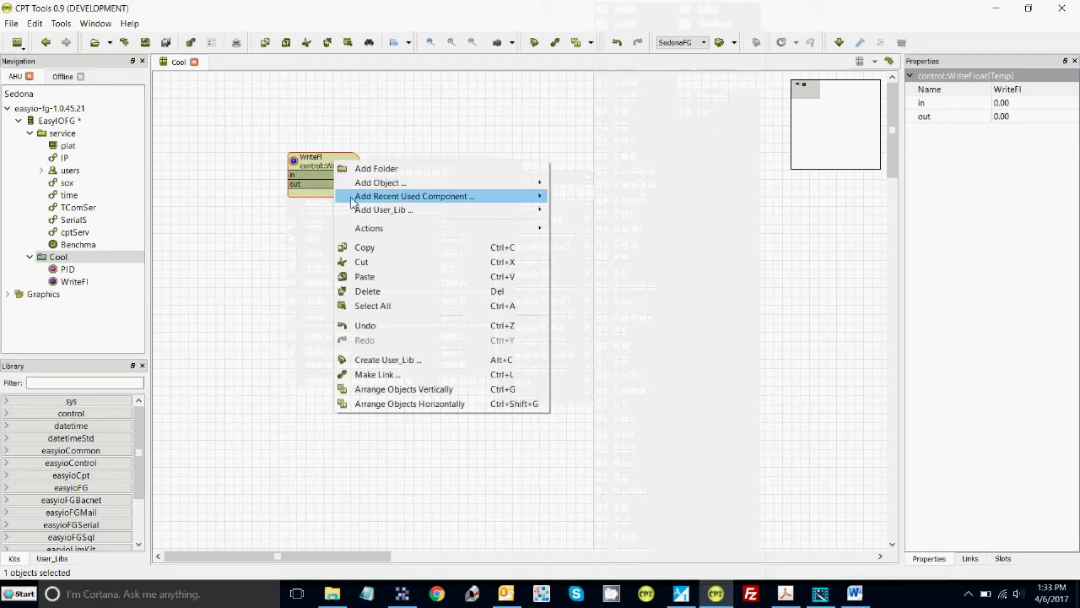
{"action": "left_click", "coordinate": [373, 248]}
{"action": "right_click", "coordinate": [312, 242]}
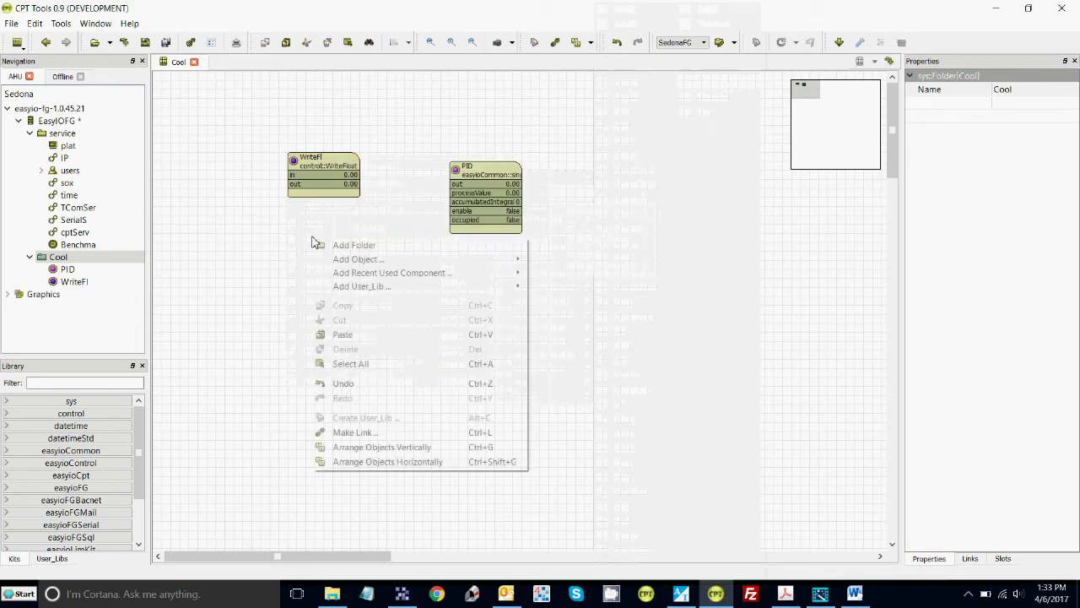
{"action": "left_click", "coordinate": [343, 334]}
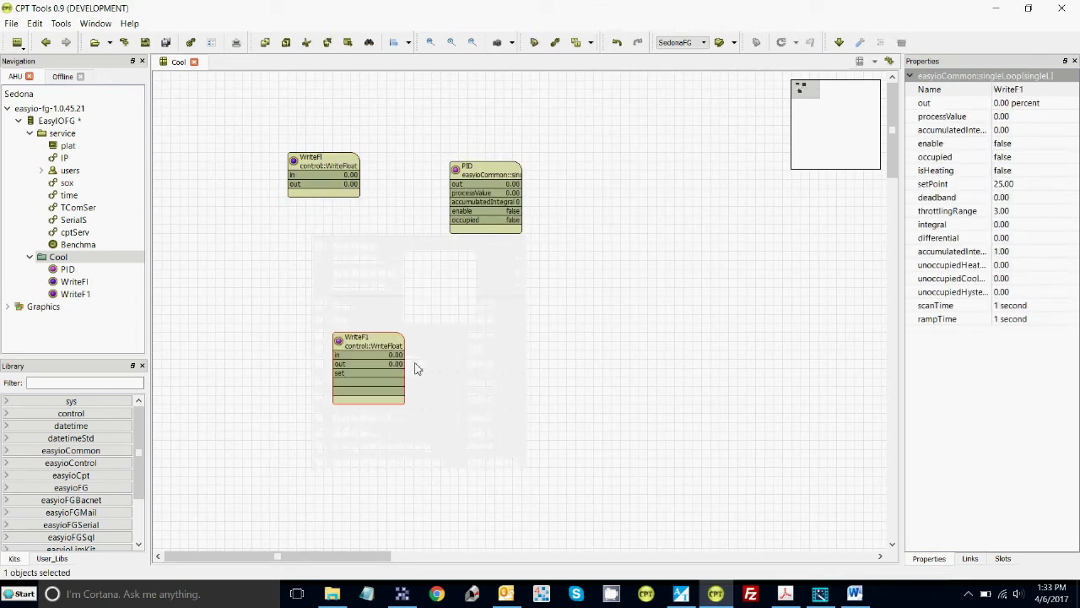
{"action": "left_click", "coordinate": [146, 43]}
Reopen the Cool folder, select its three objects together, and name the first WriteFloat Temp with an in value of 75
{"action": "double_click", "coordinate": [66, 125]}
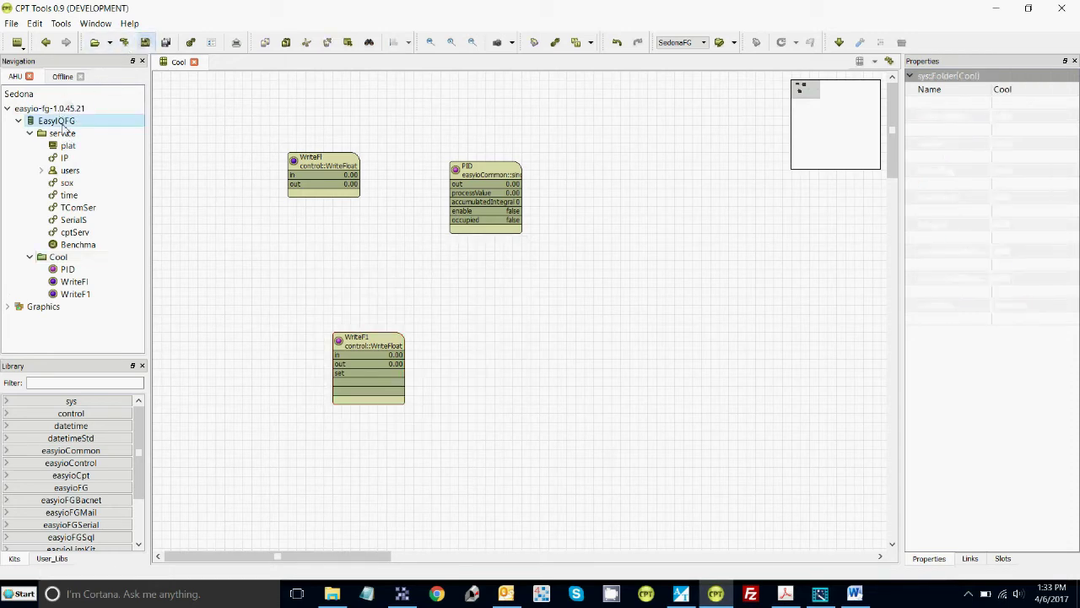
{"action": "double_click", "coordinate": [64, 256]}
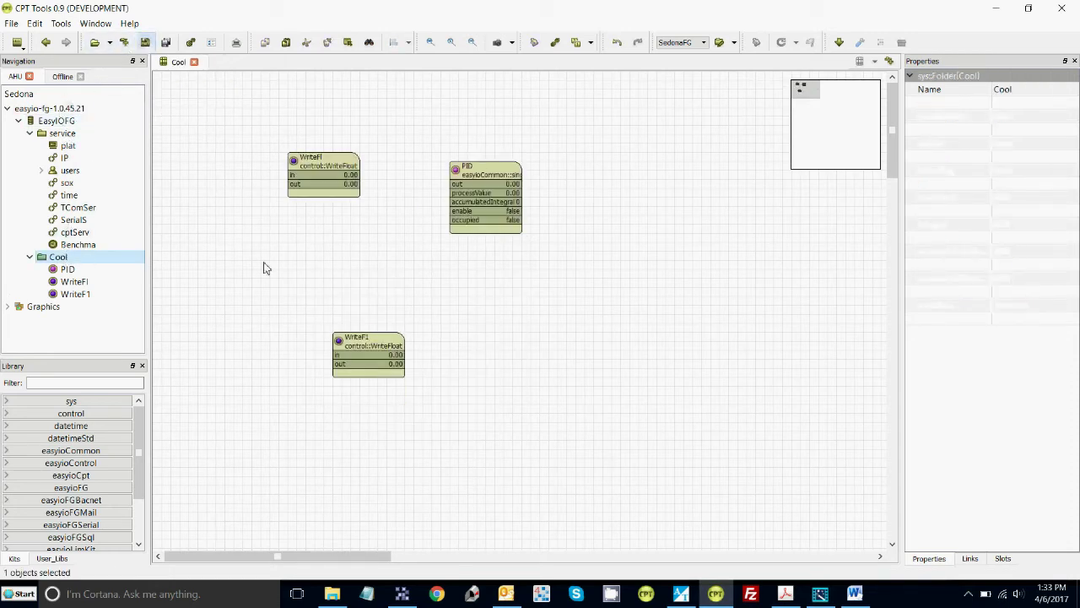
{"action": "left_click_drag", "start_coordinate": [241, 124], "coordinate": [571, 419]}
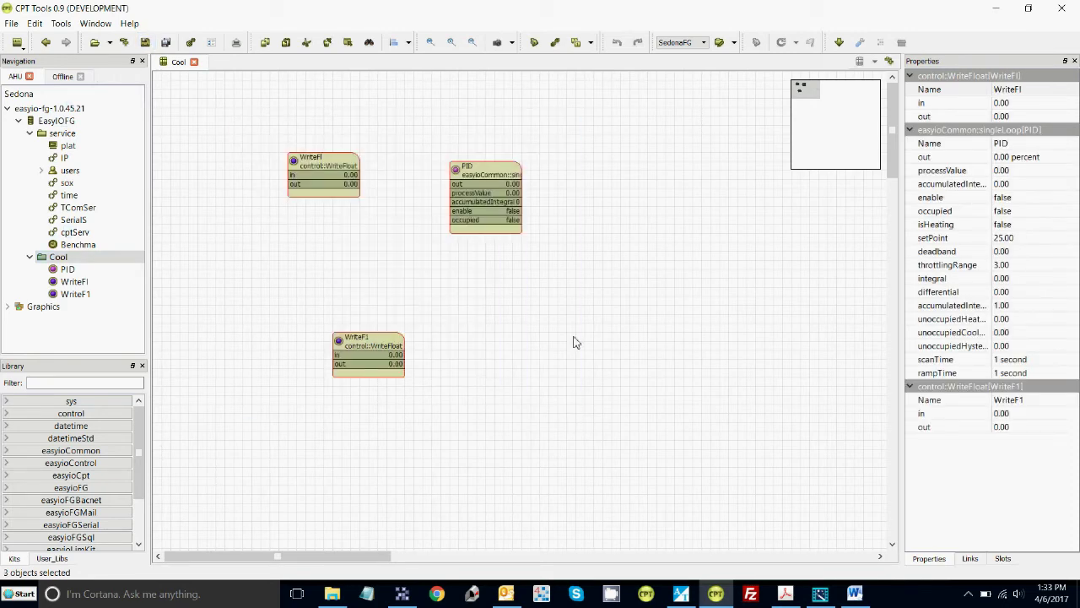
{"action": "left_click", "coordinate": [1007, 93]}
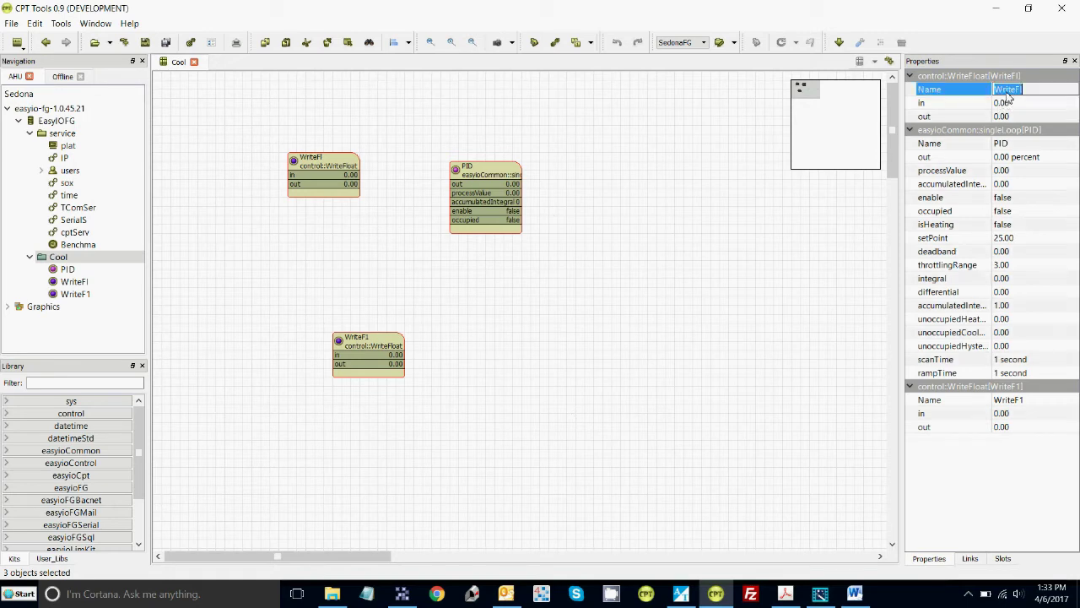
{"action": "type", "text": "Temp"}
{"action": "left_click", "coordinate": [1000, 105]}
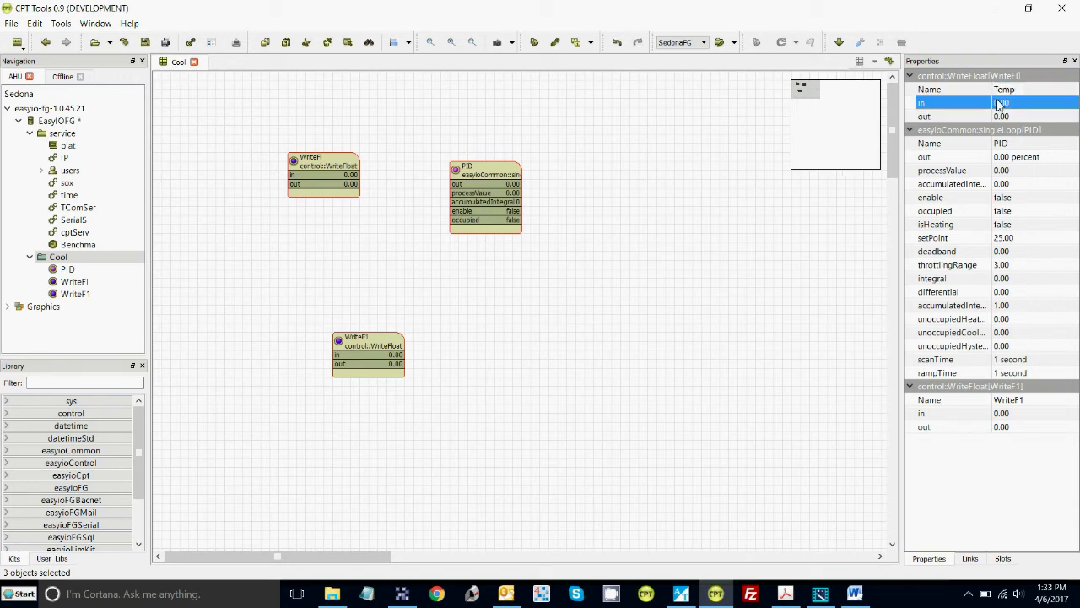
{"action": "left_click", "coordinate": [1002, 105]}
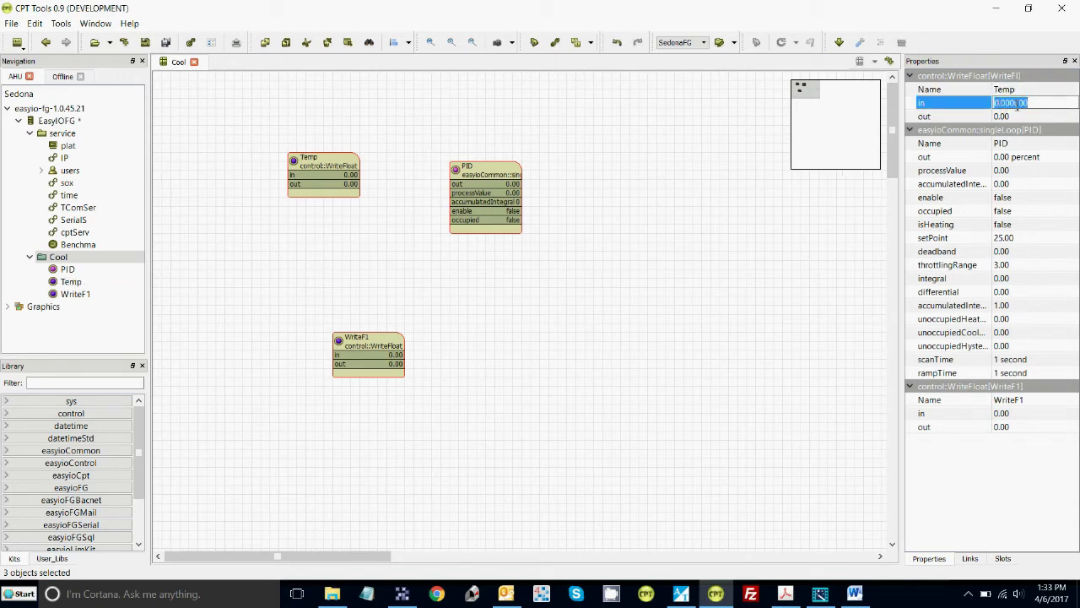
{"action": "type", "text": "75"}
{"action": "left_click", "coordinate": [1017, 143]}
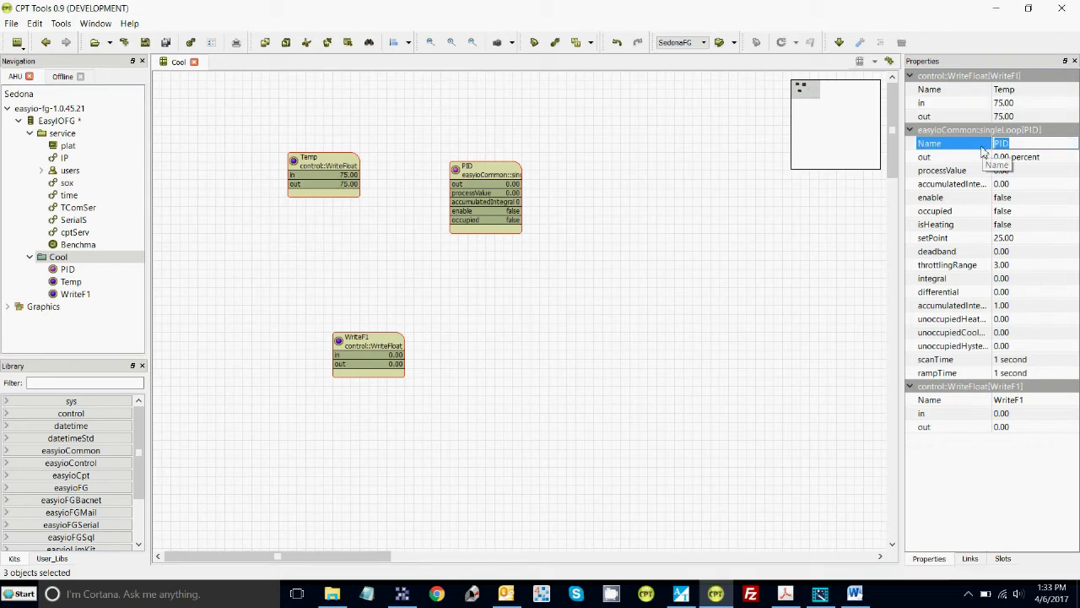
Set the PID object's throttlingRange to 6, integral to 0.10, and both scanTime and rampTime to 5 seconds
{"action": "left_click", "coordinate": [1012, 240]}
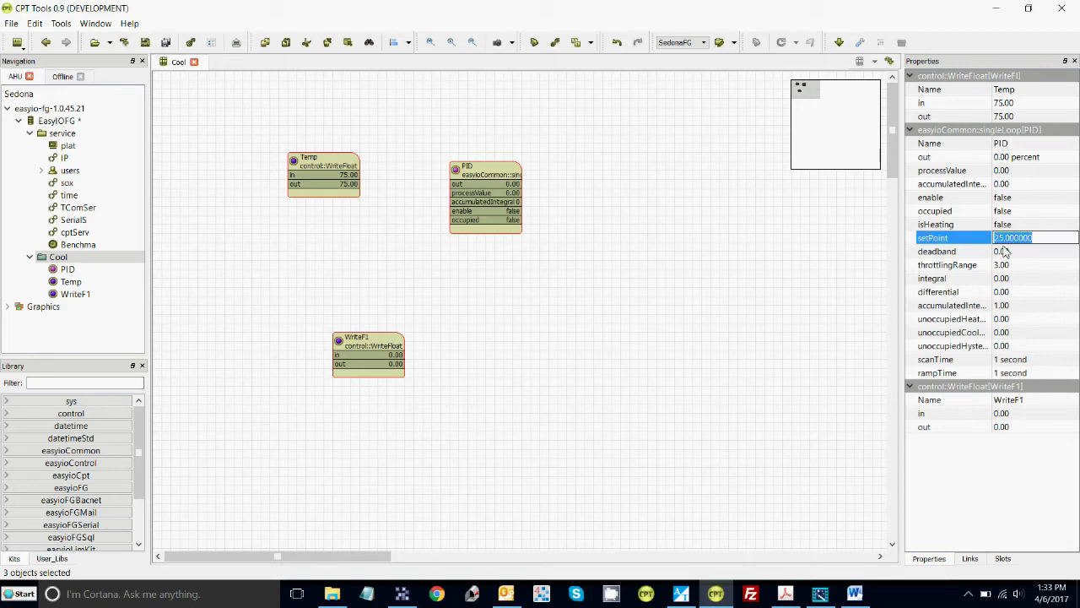
{"action": "left_click", "coordinate": [1006, 252]}
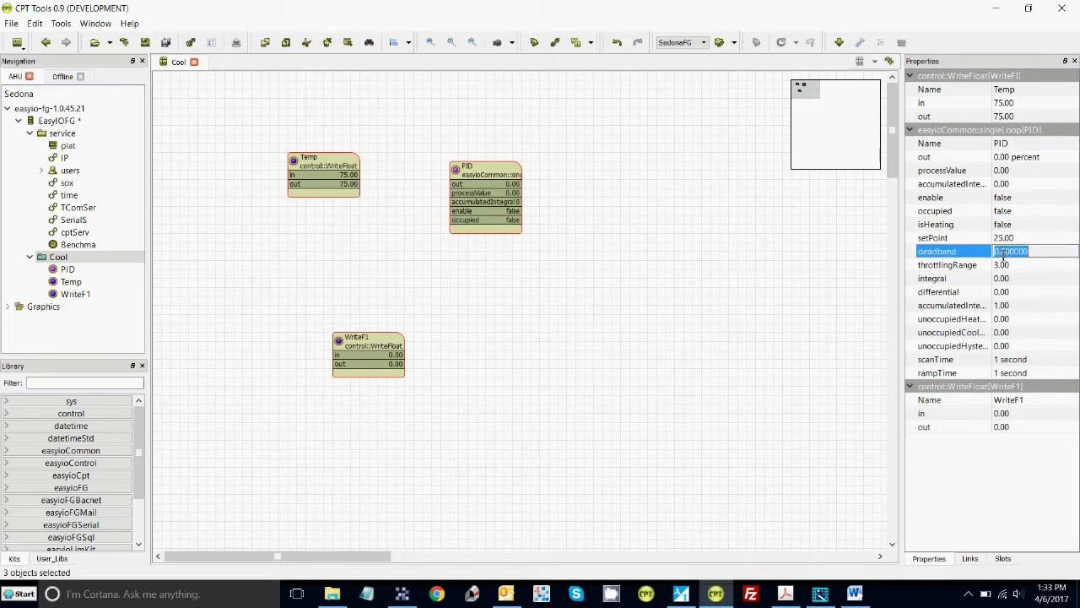
{"action": "left_click", "coordinate": [1001, 266]}
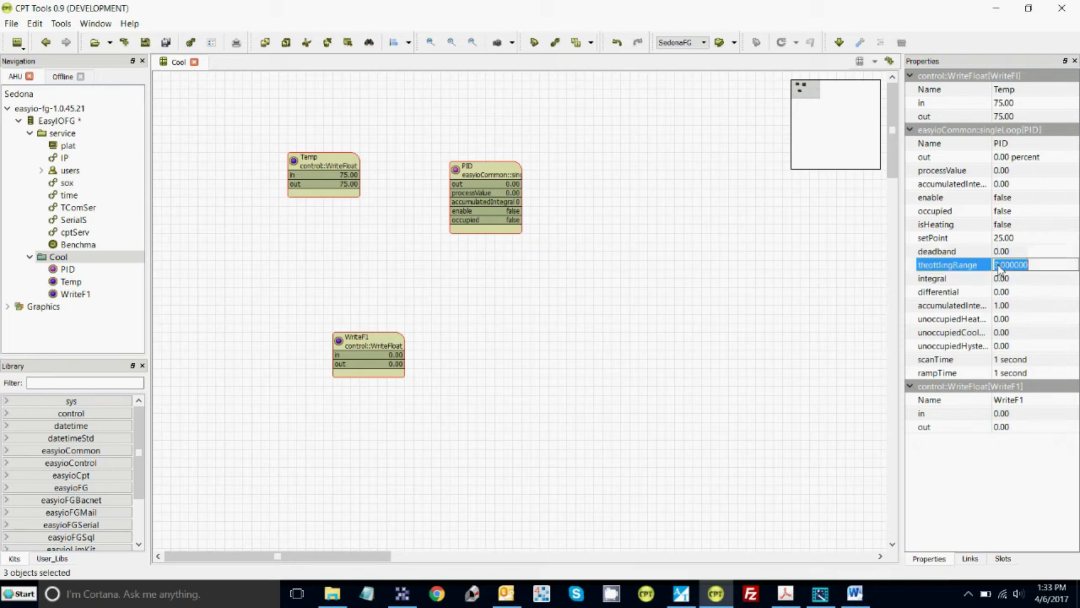
{"action": "type", "text": "6"}
{"action": "left_click", "coordinate": [1005, 279]}
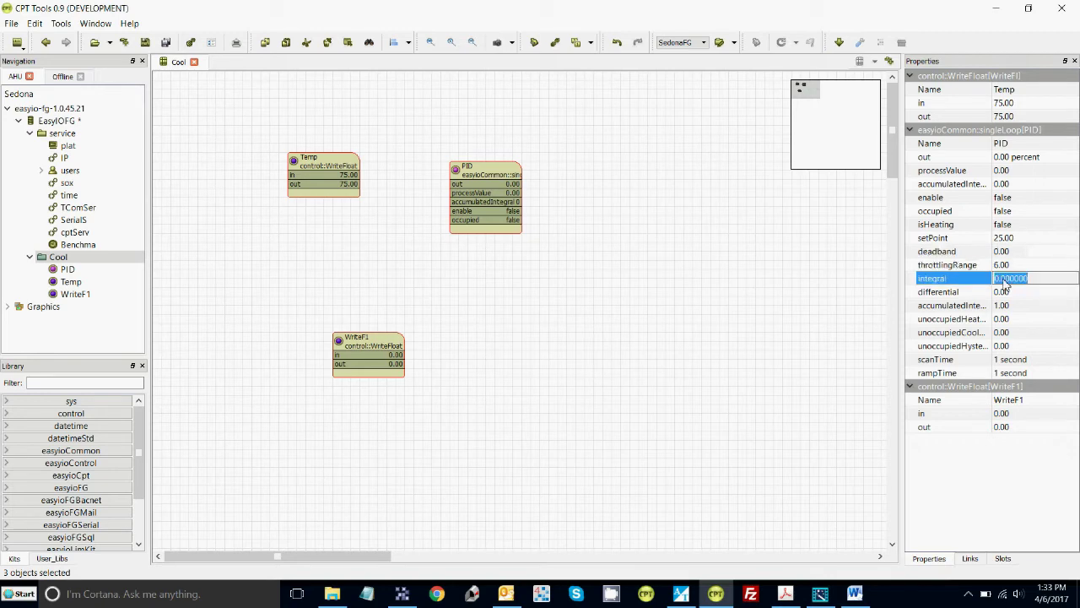
{"action": "type", "text": "0.10"}
{"action": "left_click", "coordinate": [1009, 362]}
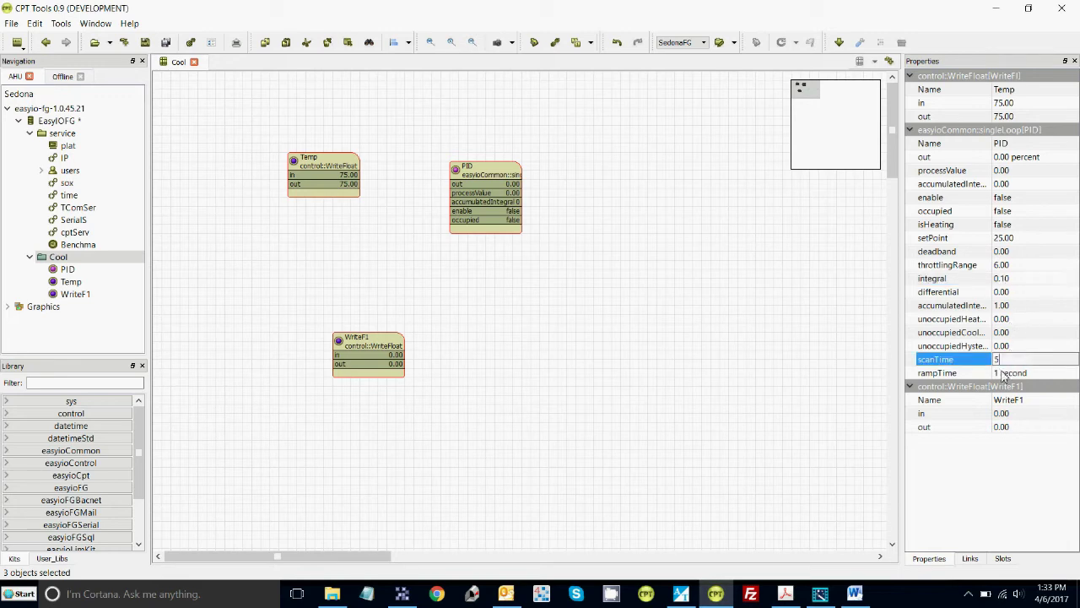
{"action": "left_click", "coordinate": [1002, 373]}
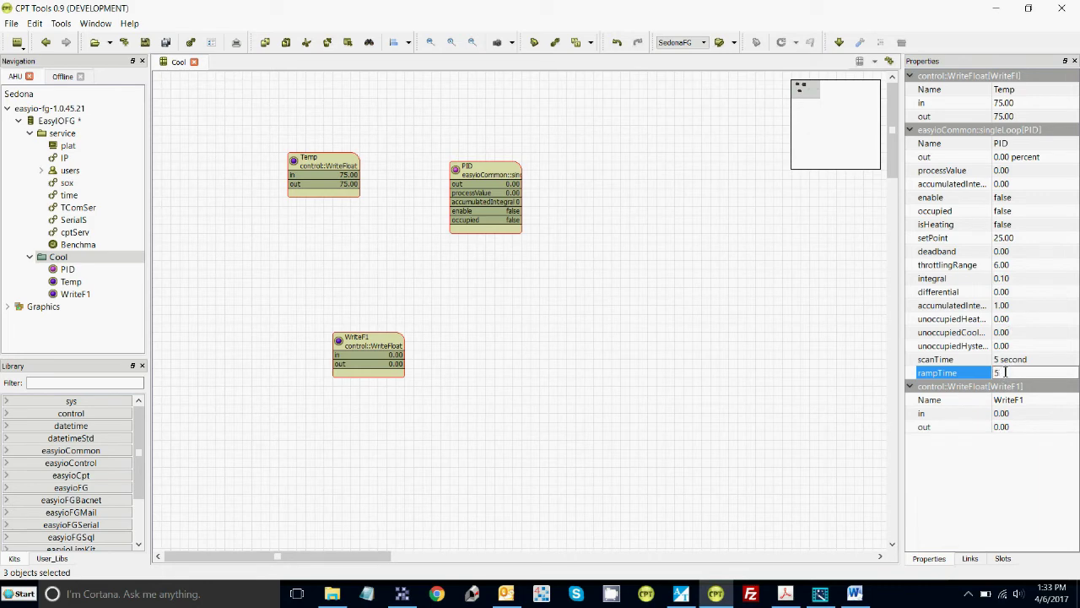
{"action": "type", "text": "5"}
Name the second WriteFloat SP with an in value of 75, and set Temp's in value to 77
{"action": "left_click", "coordinate": [1016, 401]}
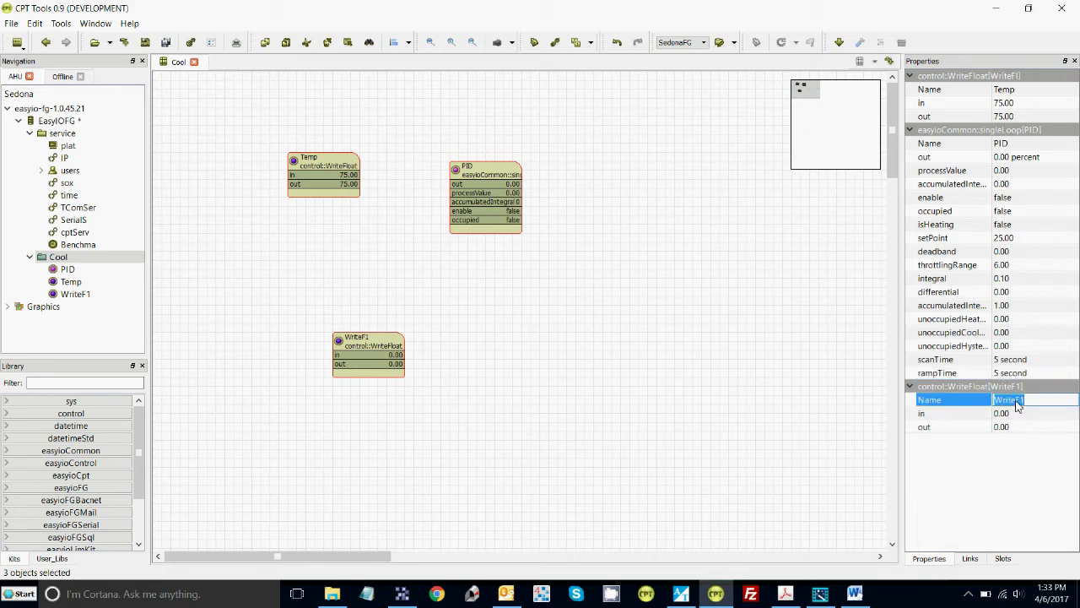
{"action": "type", "text": "SP"}
{"action": "left_click", "coordinate": [1011, 414]}
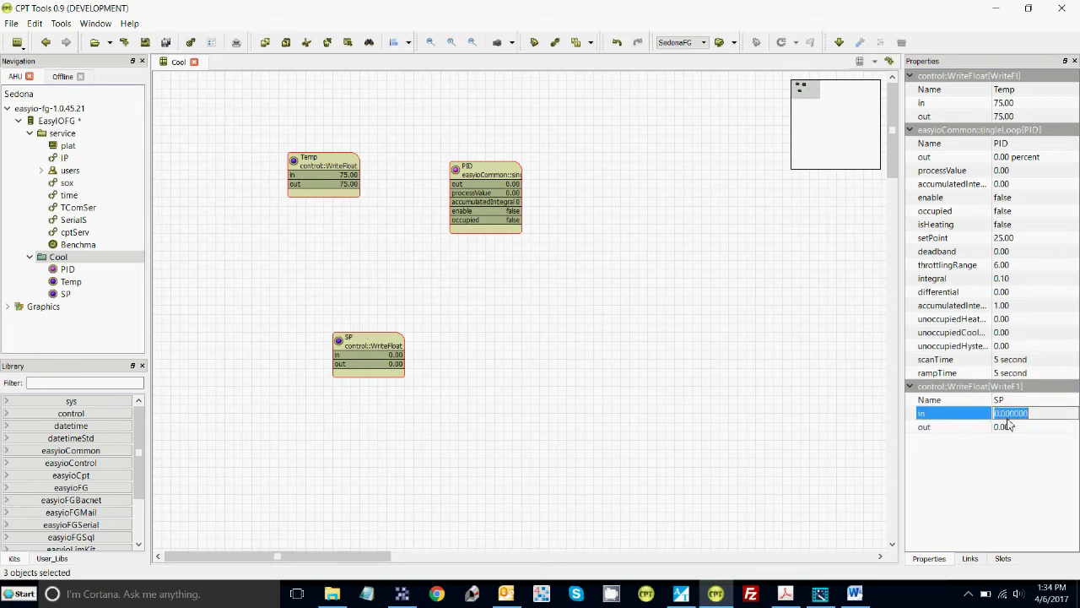
{"action": "type", "text": "75"}
{"action": "left_click", "coordinate": [1000, 103]}
{"action": "type", "text": "7"}
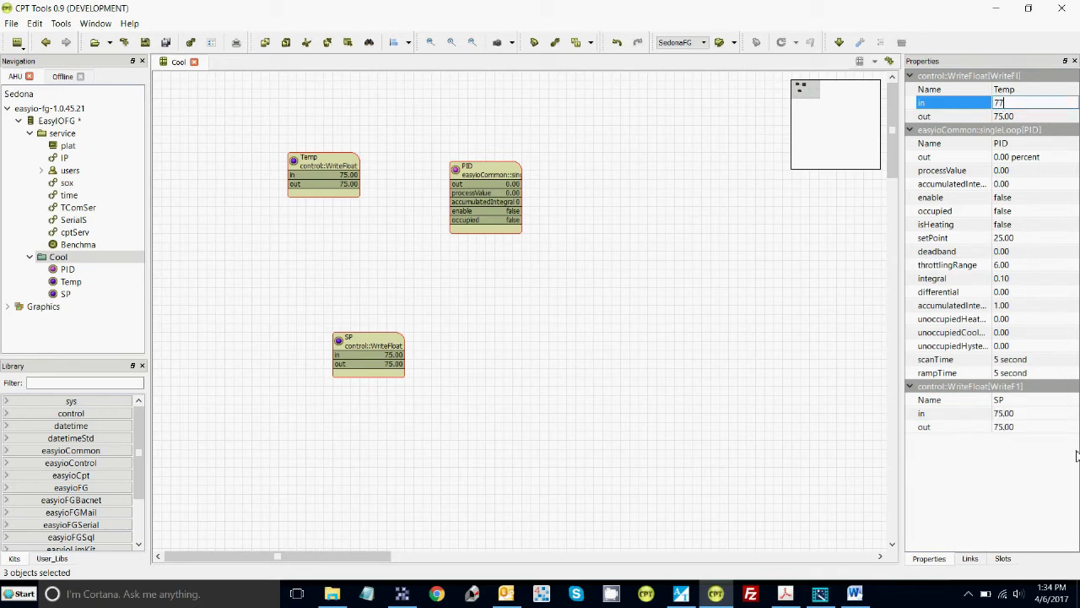
{"action": "type", "text": "7"}
{"action": "key", "text": "Return"}
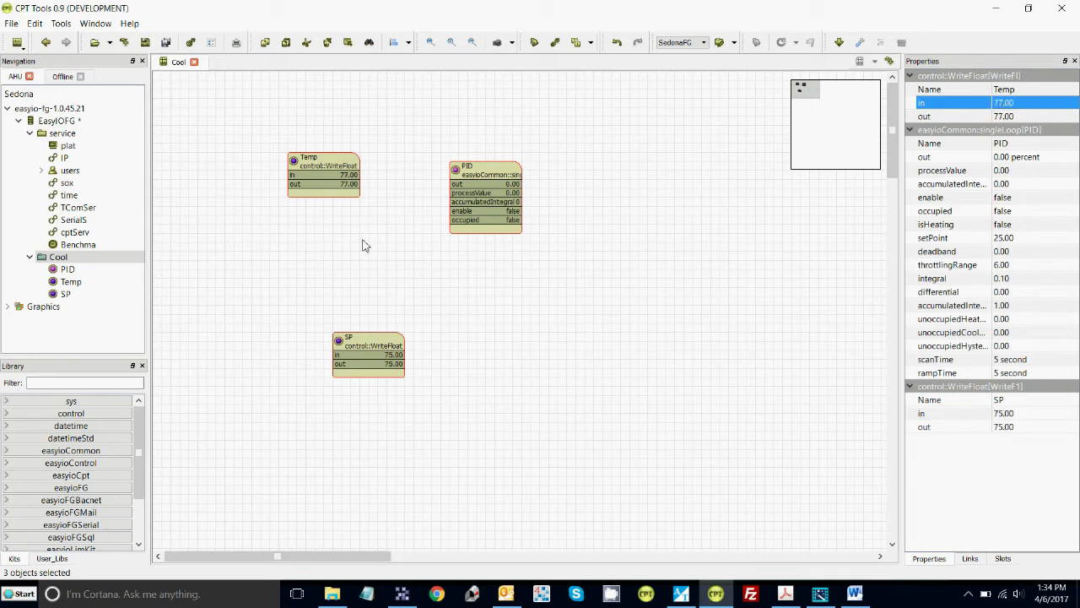
Link Temp's out to PID's processValue and SP's out to PID's setPoint, with SP placed directly beneath Temp
{"action": "left_click_drag", "start_coordinate": [349, 186], "coordinate": [453, 193]}
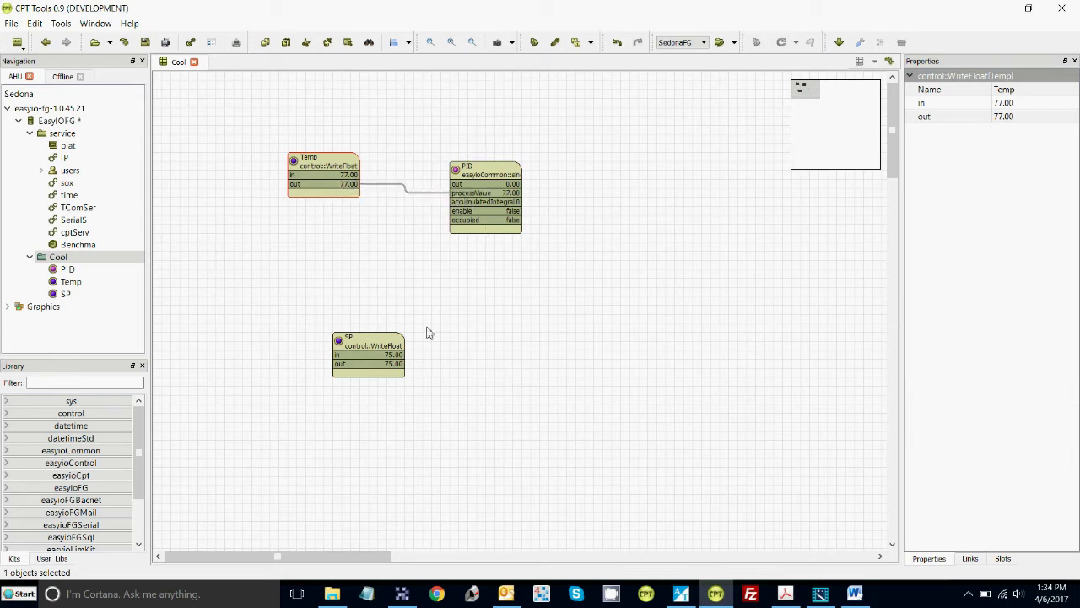
{"action": "left_click_drag", "start_coordinate": [377, 346], "coordinate": [329, 228]}
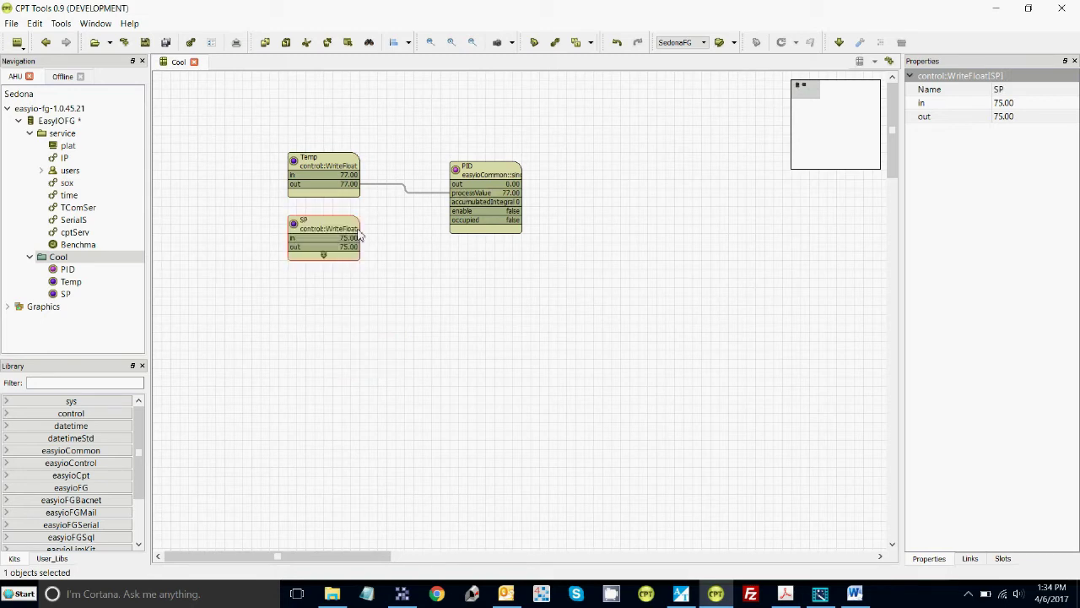
{"action": "left_click", "coordinate": [486, 229]}
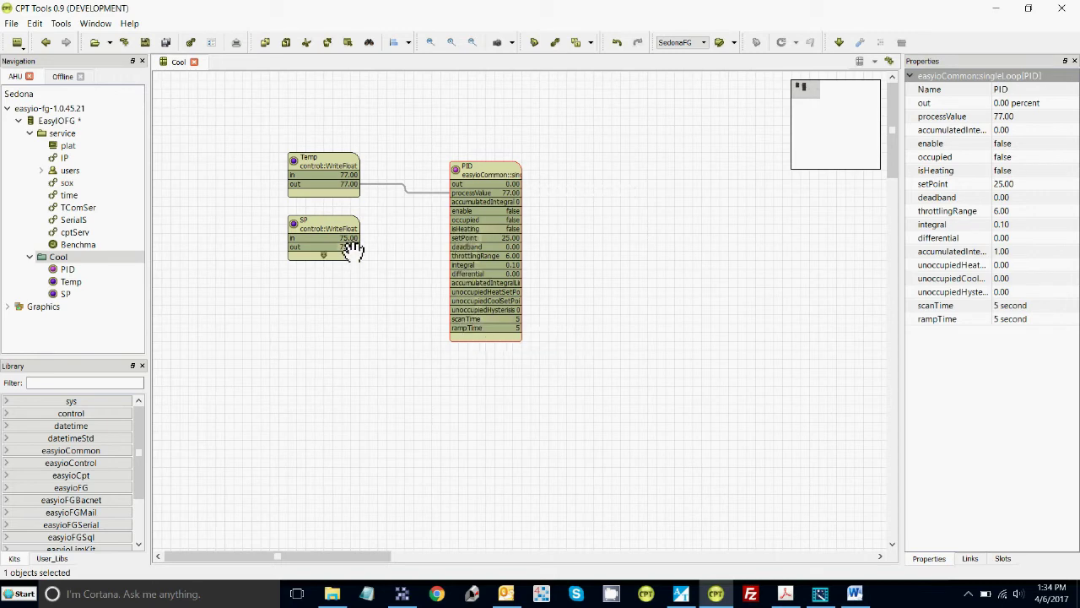
{"action": "left_click_drag", "start_coordinate": [353, 253], "coordinate": [460, 244]}
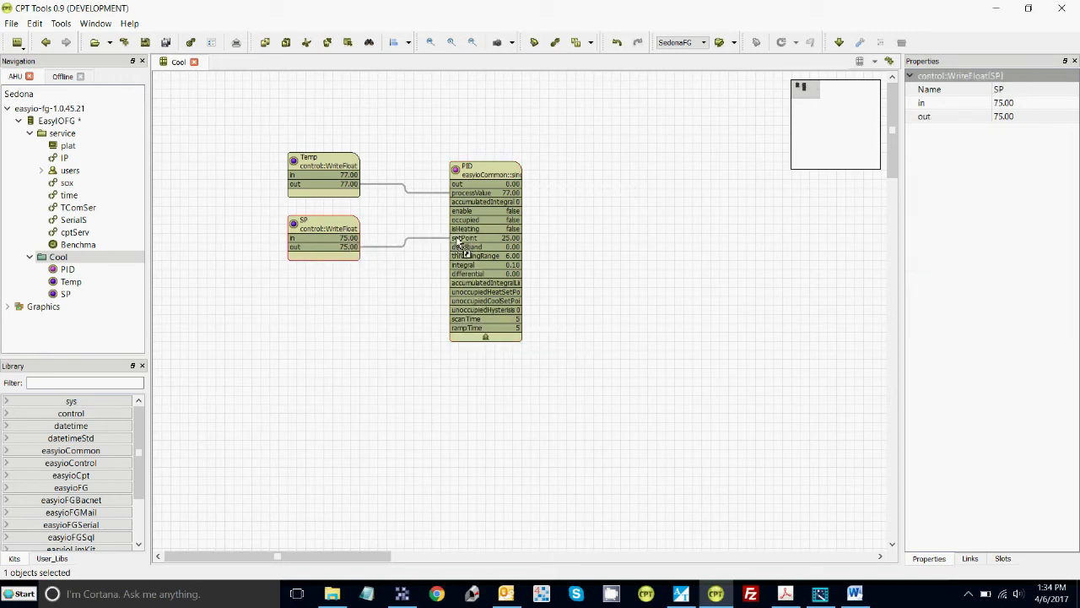
{"action": "left_click", "coordinate": [475, 338]}
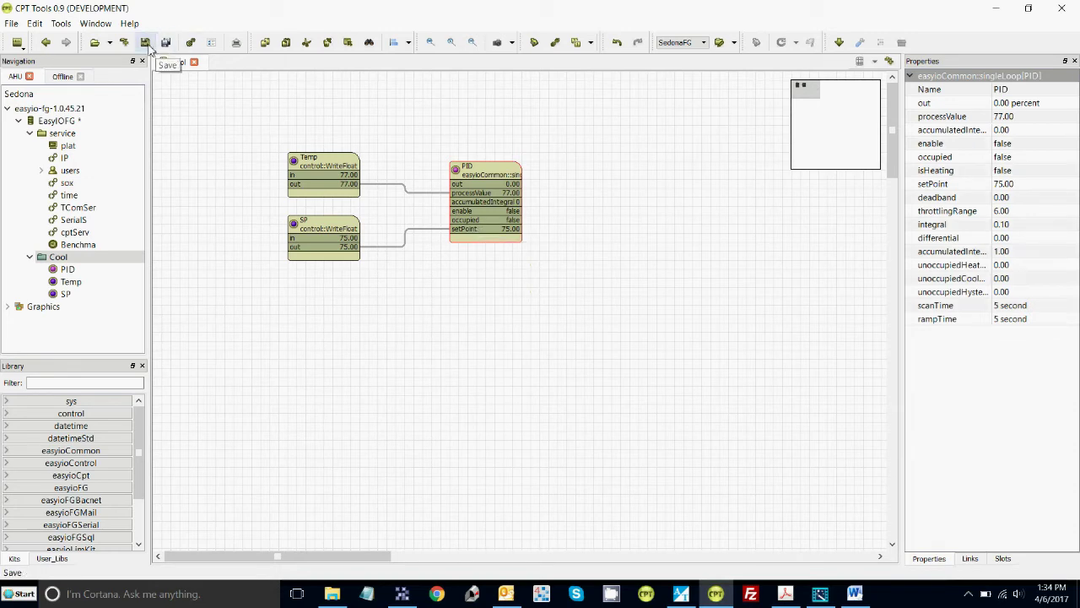
Add a UO object from the easyioFG kit on the far side of PID from Temp and name it Valve
{"action": "right_click", "coordinate": [603, 155]}
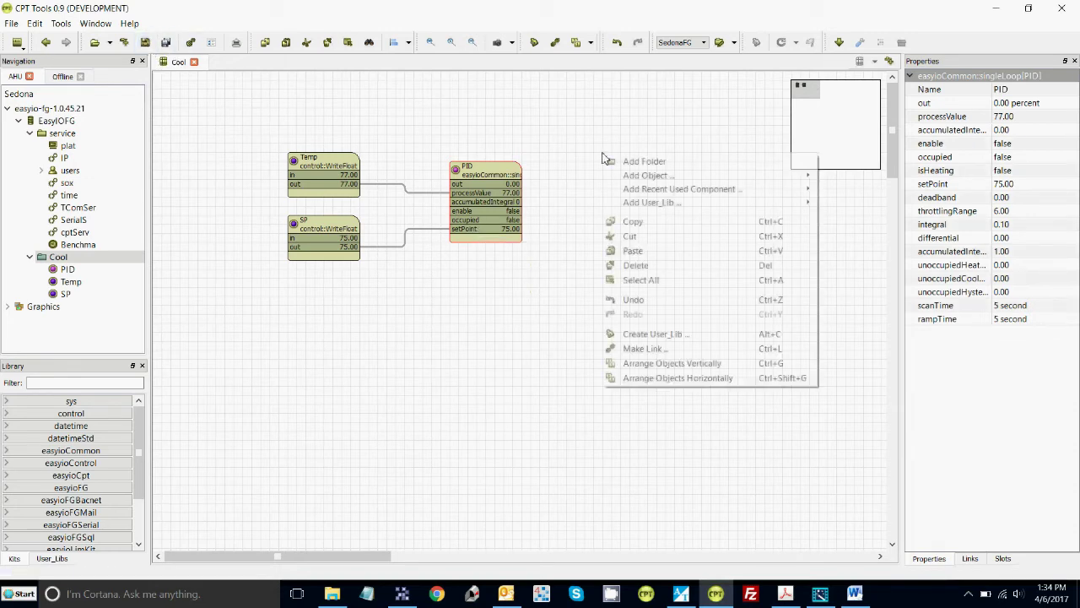
{"action": "mouse_move", "coordinate": [649, 176]}
{"action": "mouse_move", "coordinate": [842, 181]}
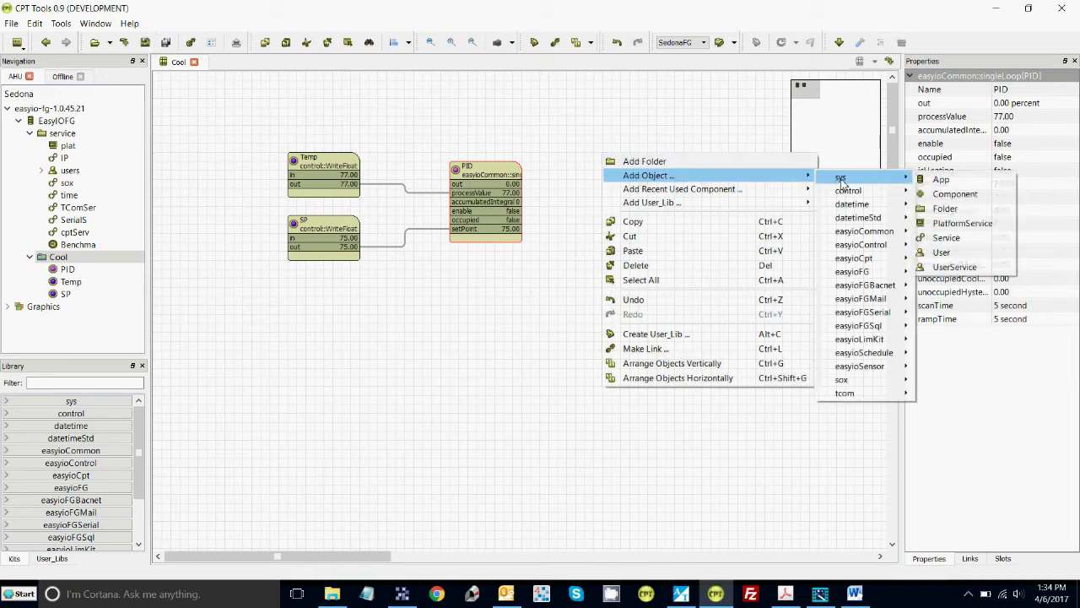
{"action": "mouse_move", "coordinate": [887, 279]}
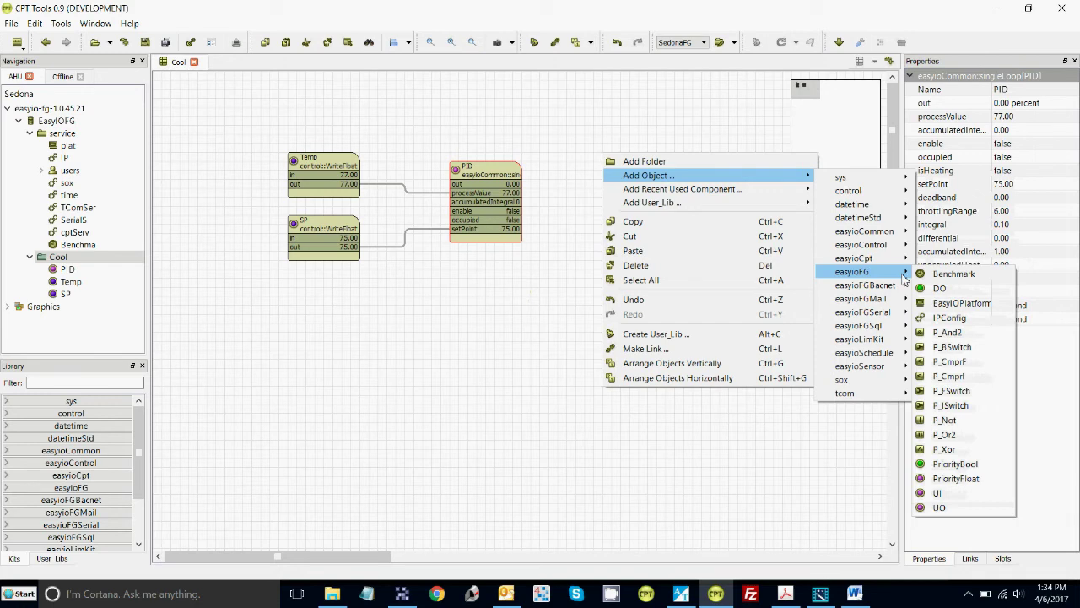
{"action": "left_click", "coordinate": [953, 507]}
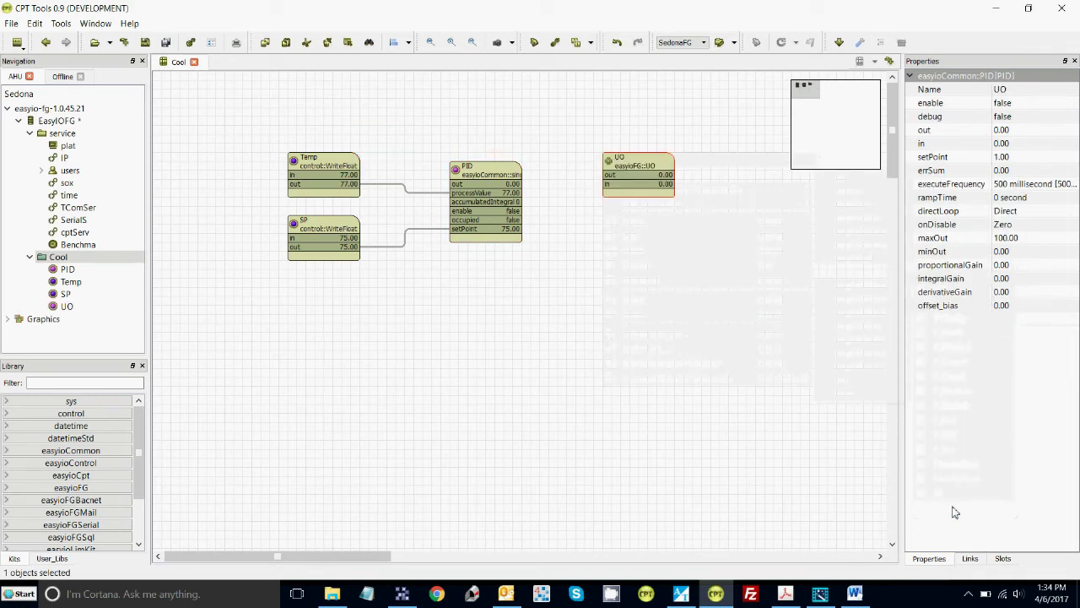
{"action": "left_click", "coordinate": [1007, 91]}
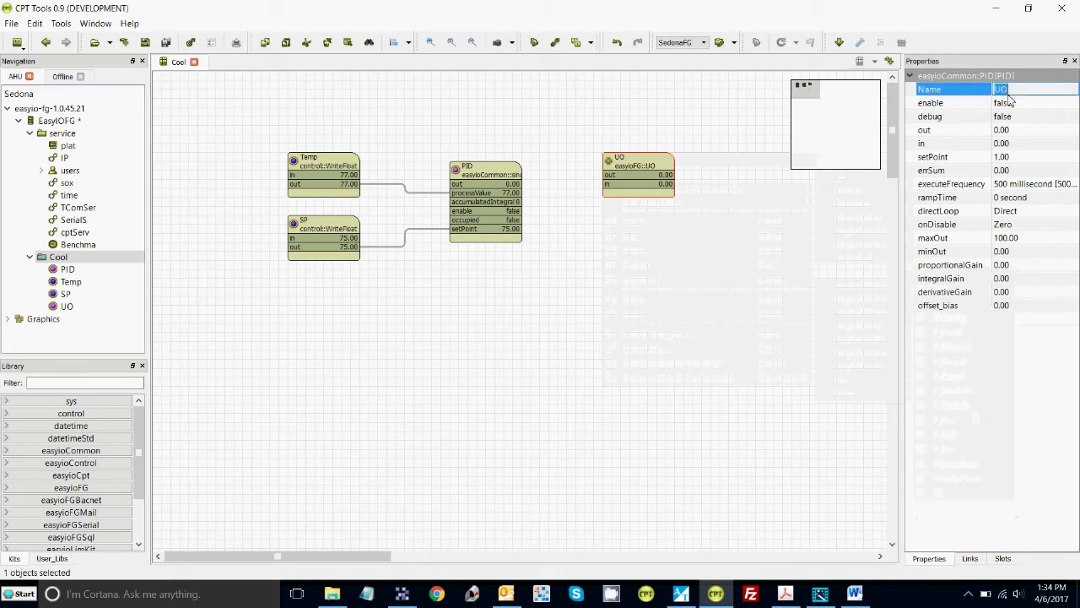
{"action": "type", "text": "Valve"}
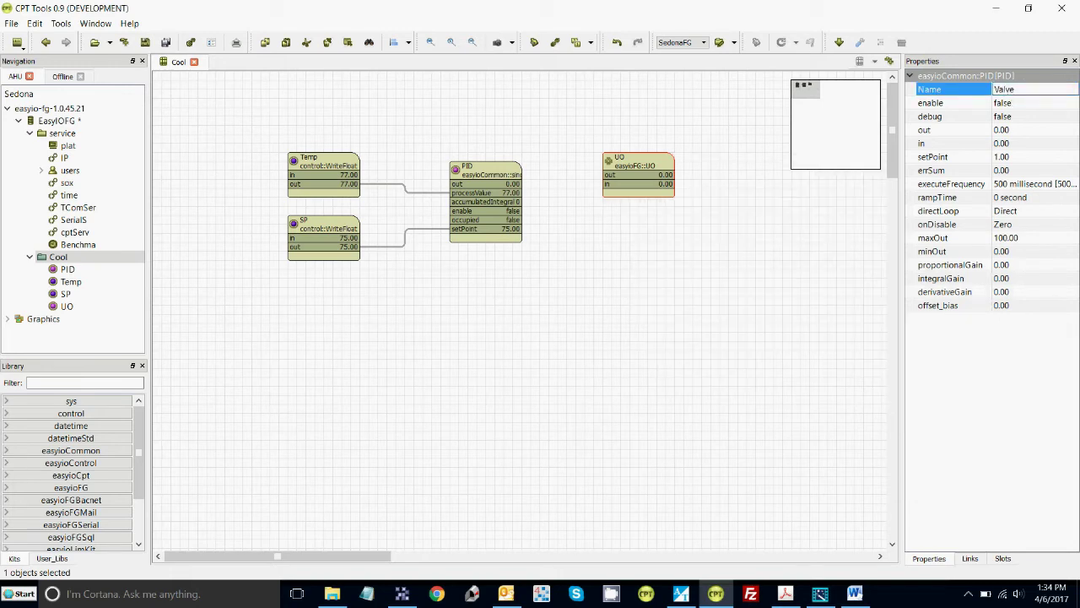
{"action": "key", "text": "Return"}
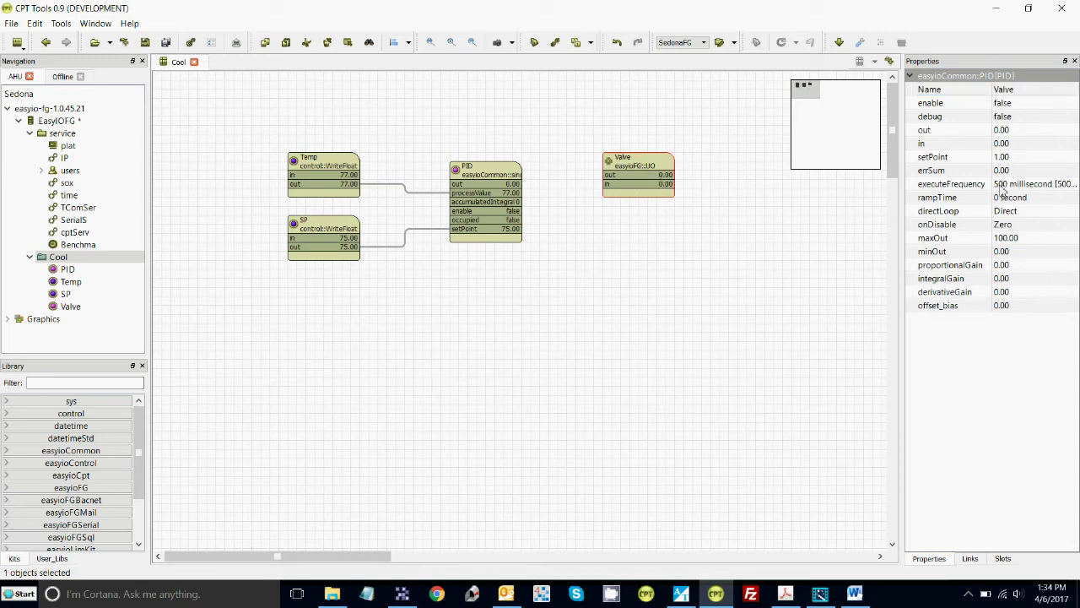
Set the Valve object's outputType to Percentage0to10V and its channel to UO1
{"action": "left_click", "coordinate": [497, 187]}
{"action": "left_click", "coordinate": [650, 171]}
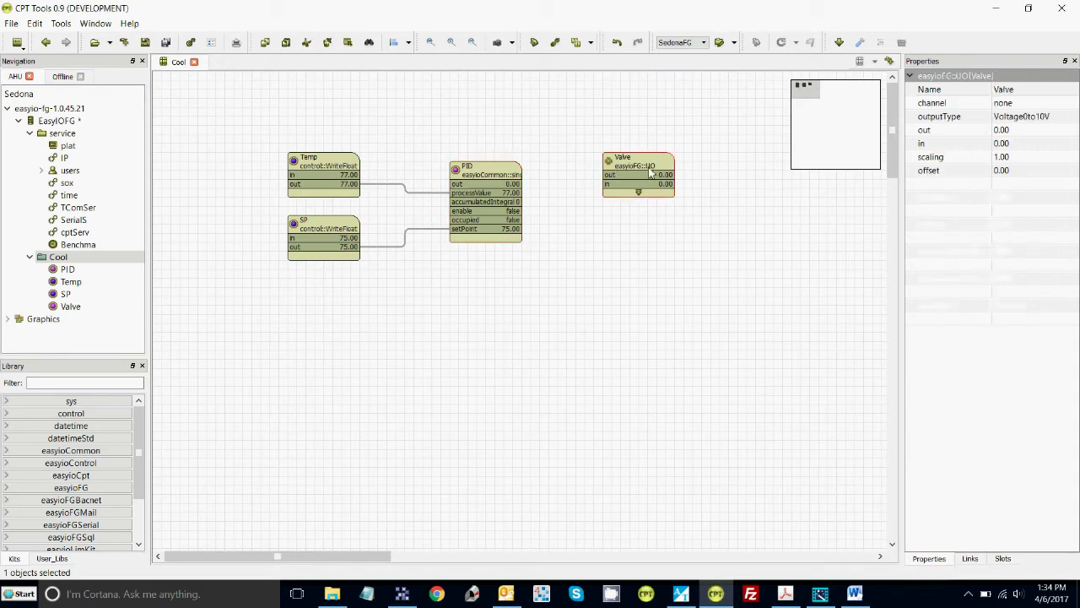
{"action": "left_click", "coordinate": [1026, 120]}
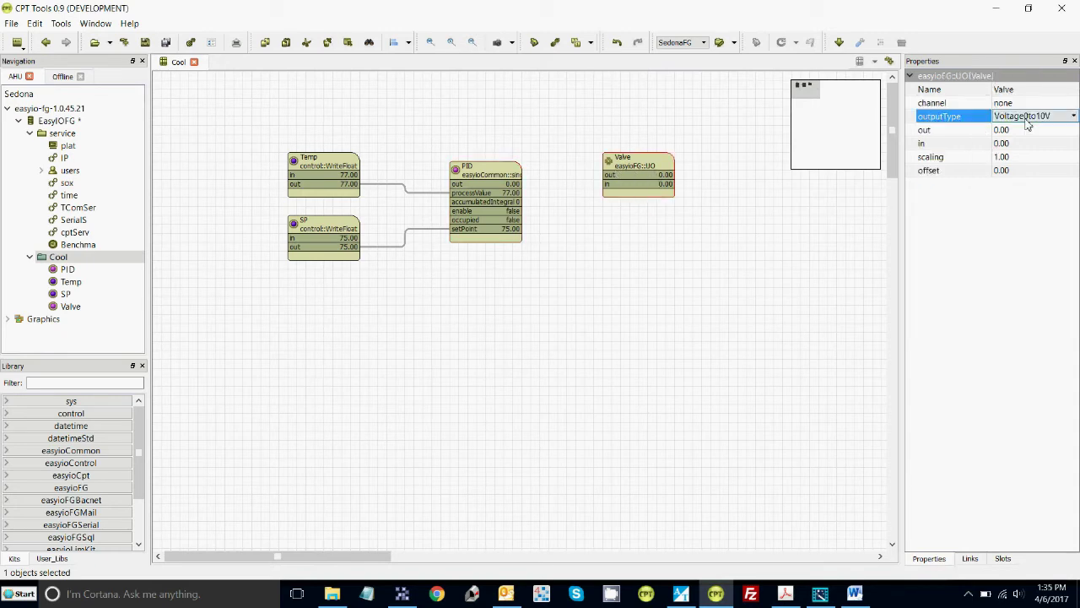
{"action": "left_click", "coordinate": [1026, 118]}
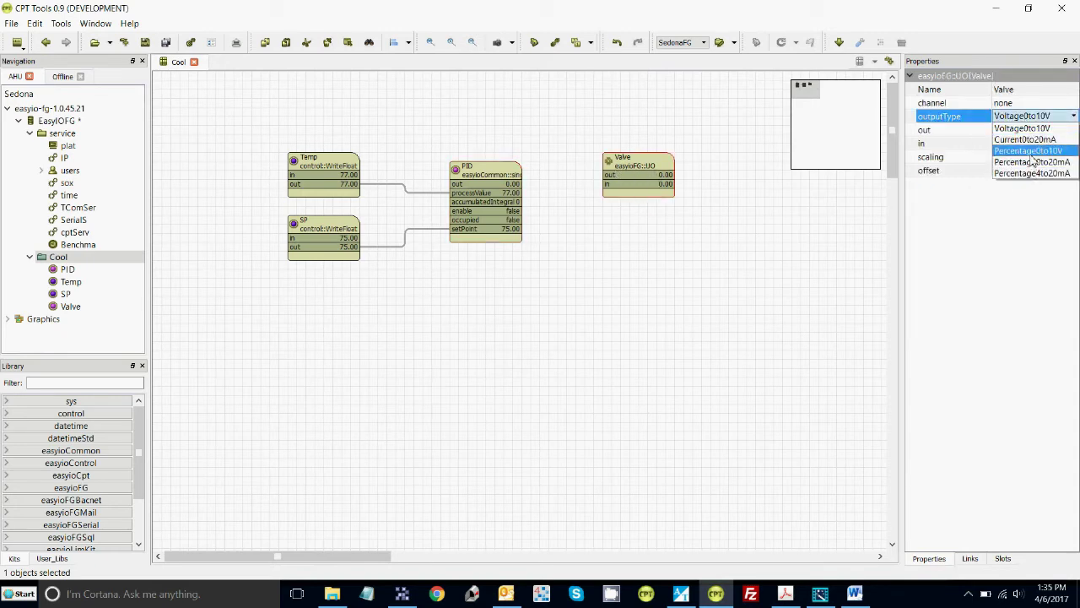
{"action": "left_click", "coordinate": [1033, 152]}
{"action": "left_click", "coordinate": [1021, 102]}
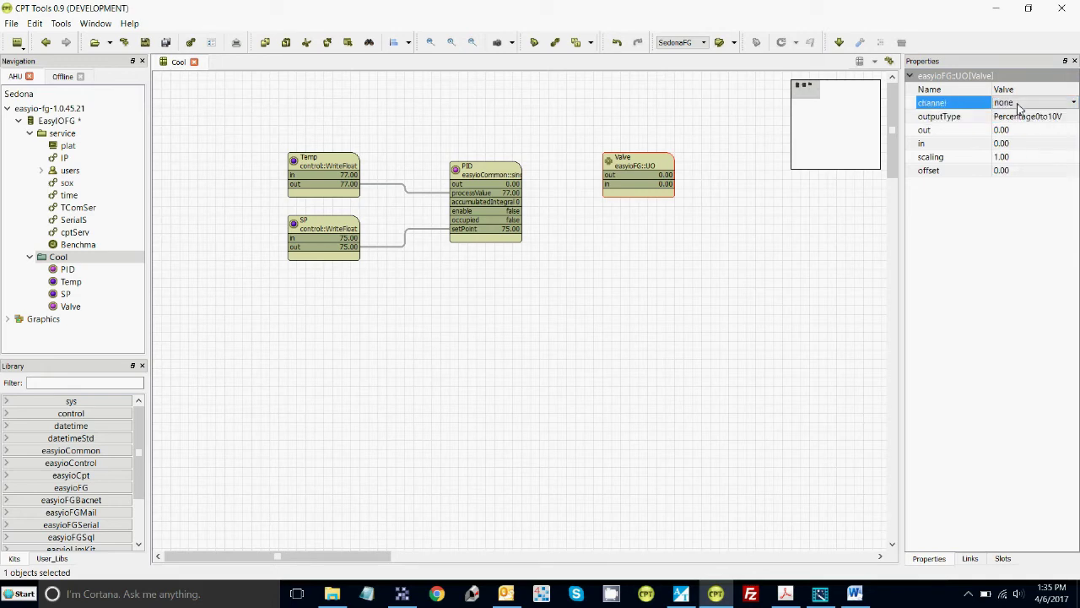
{"action": "left_click", "coordinate": [1025, 102]}
{"action": "left_click", "coordinate": [1010, 129]}
Link the PID object's out to the Valve object's in and save the app
{"action": "left_click", "coordinate": [521, 189]}
{"action": "left_click_drag", "start_coordinate": [521, 189], "coordinate": [624, 189]}
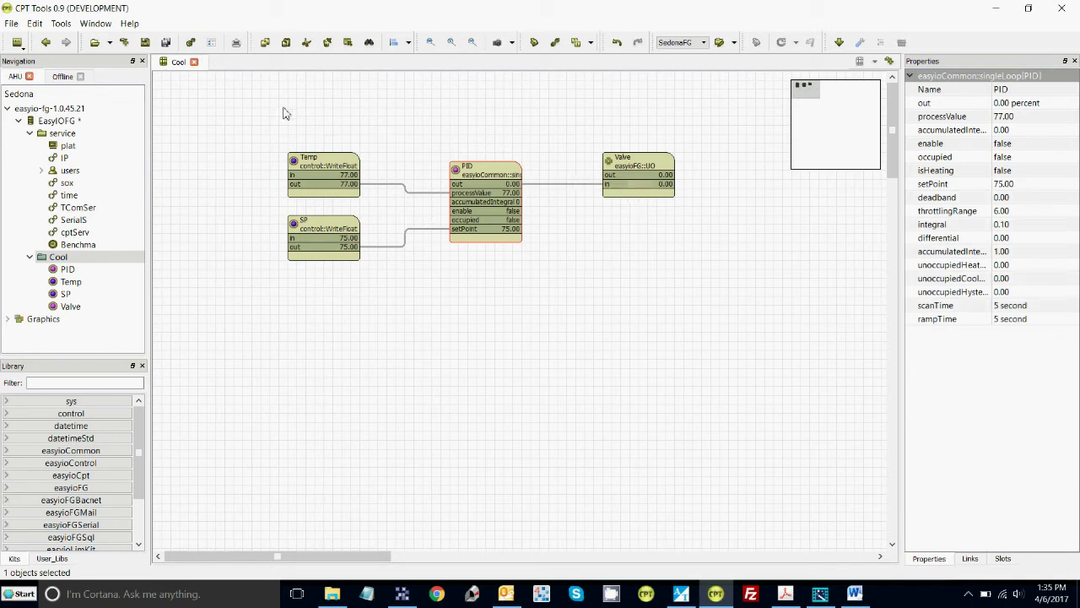
{"action": "left_click", "coordinate": [146, 43]}
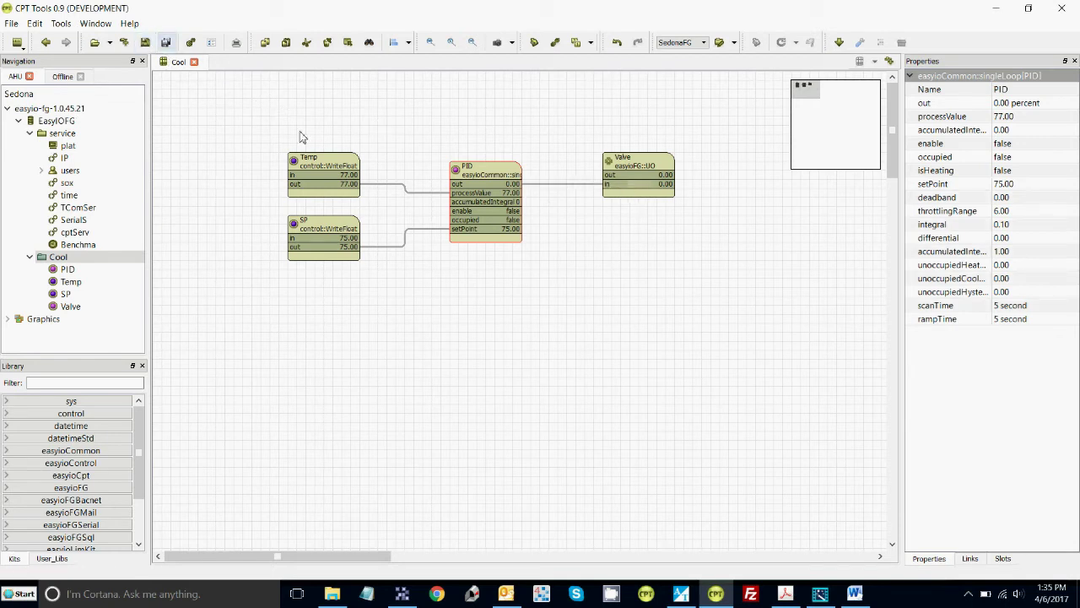
Switch to the EasyIO lab exercise PDF and review the Cool folder steps, the PID property values and the finished logic diagram
{"action": "left_click", "coordinate": [785, 593]}
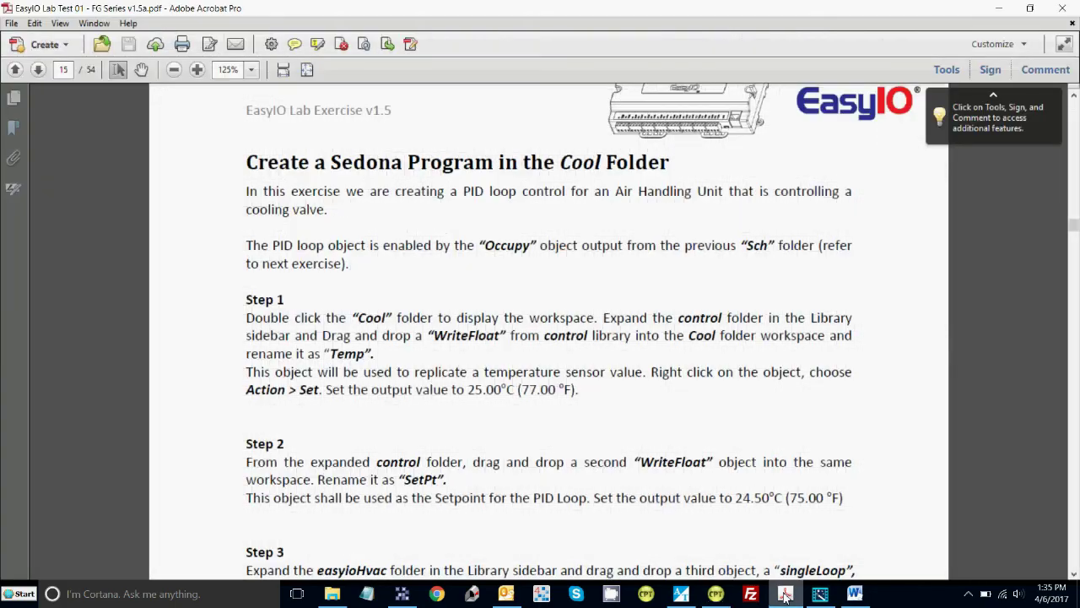
{"action": "scroll", "coordinate": [576, 267], "scroll_direction": "up", "scroll_amount": 5}
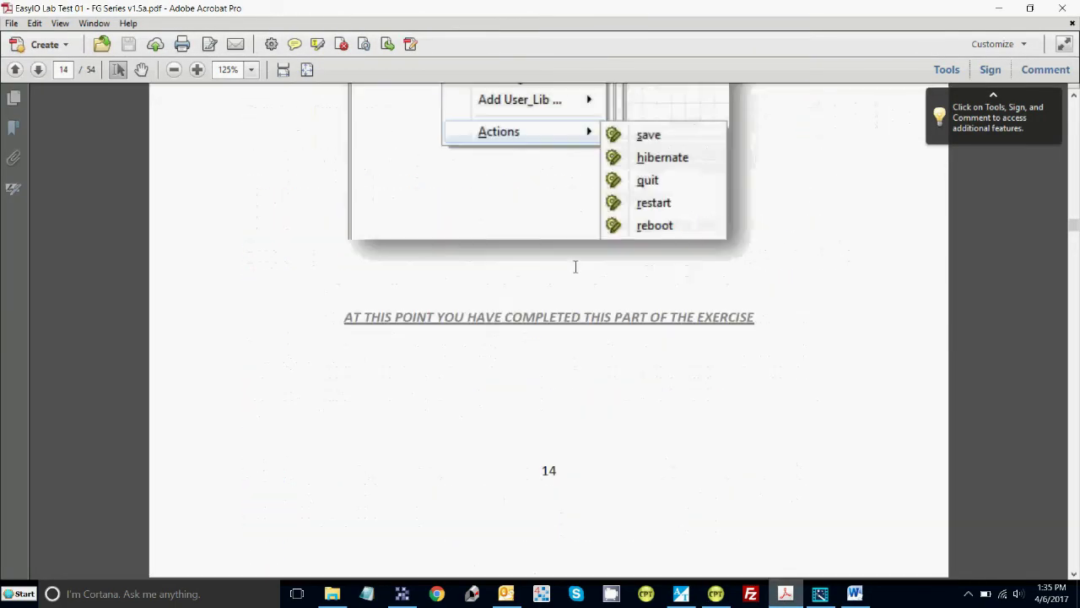
{"action": "scroll", "coordinate": [571, 267], "scroll_direction": "down", "scroll_amount": 6}
{"action": "scroll", "coordinate": [570, 267], "scroll_direction": "down", "scroll_amount": 8}
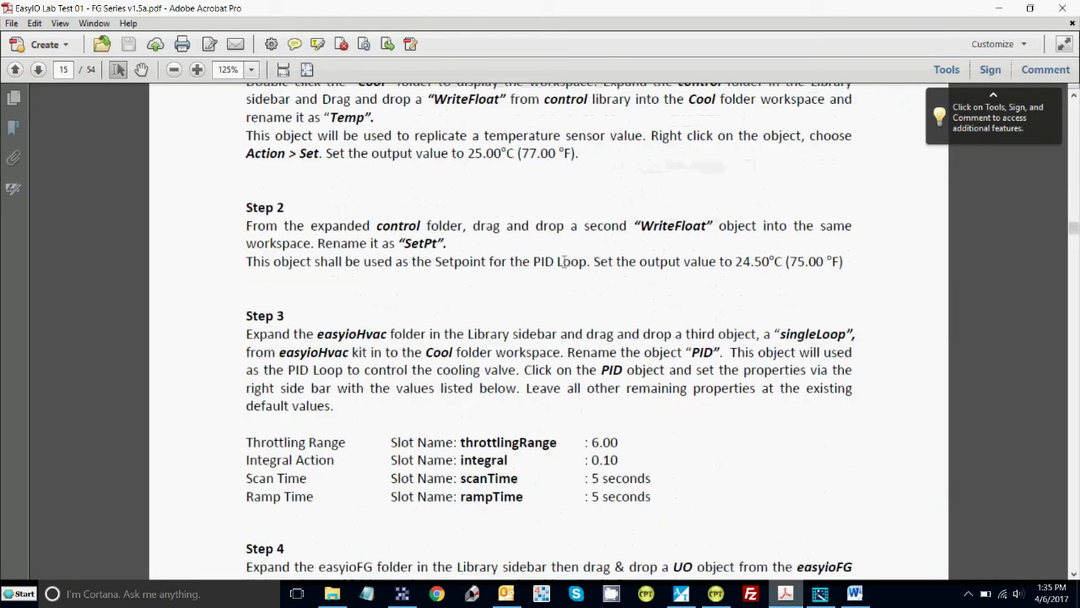
{"action": "scroll", "coordinate": [562, 265], "scroll_direction": "down", "scroll_amount": 10}
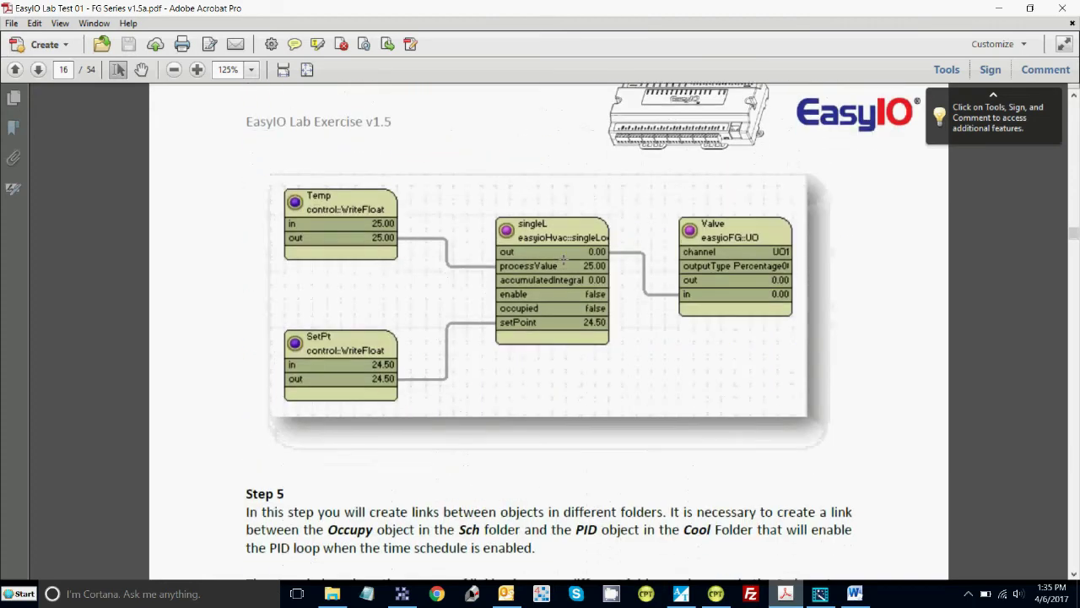
{"action": "scroll", "coordinate": [564, 260], "scroll_direction": "up", "scroll_amount": 7}
{"action": "scroll", "coordinate": [564, 260], "scroll_direction": "up", "scroll_amount": 4}
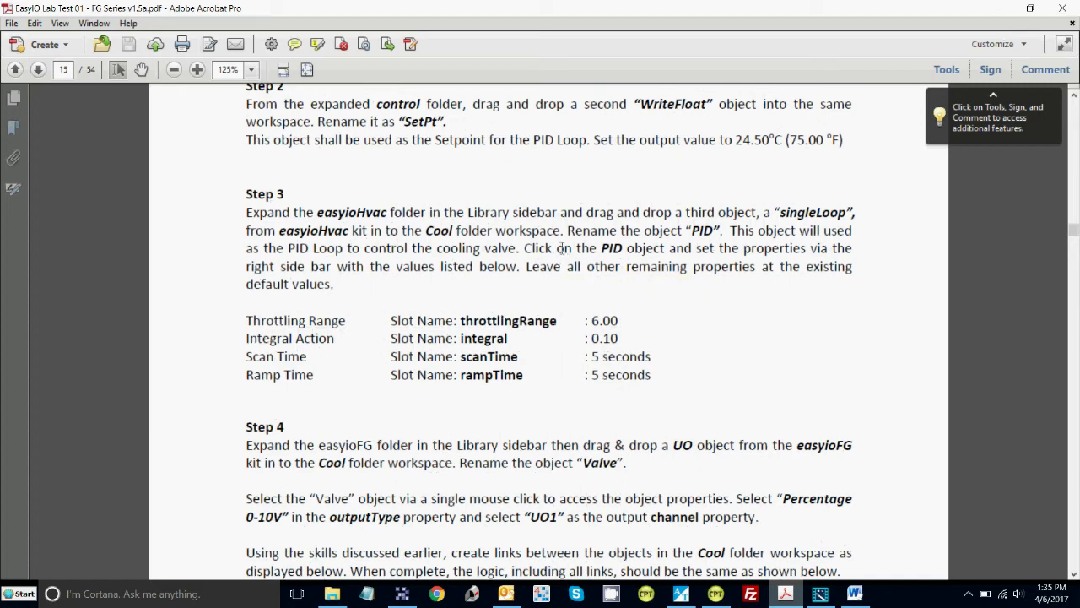
Switch to CPT Tools and save the Cool folder's four linked objects as a user library named CoolLogic in the Training category
{"action": "left_click", "coordinate": [717, 594]}
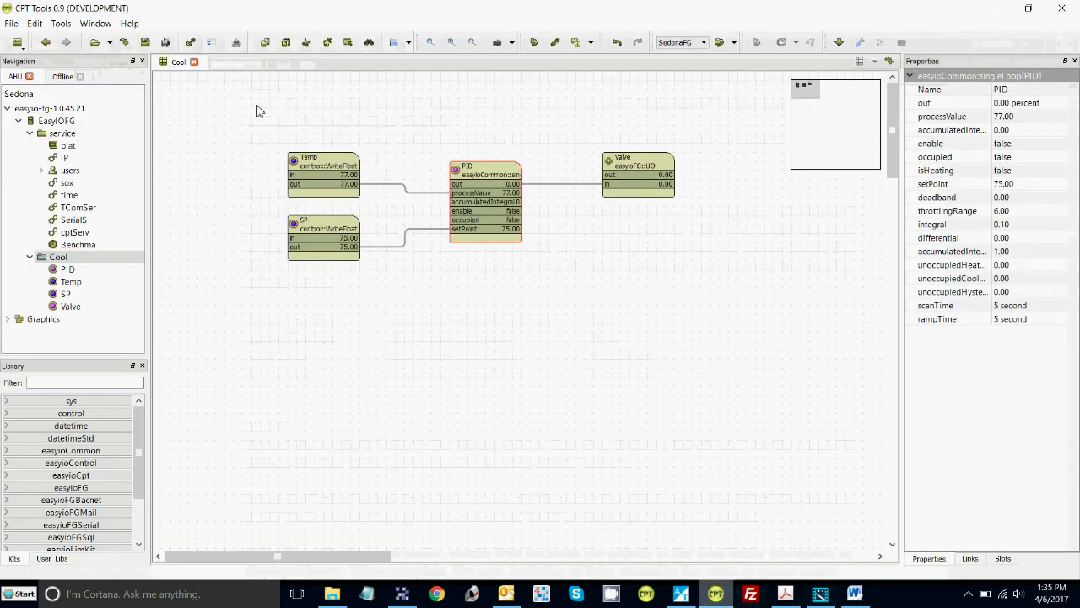
{"action": "left_click_drag", "start_coordinate": [256, 106], "coordinate": [704, 301]}
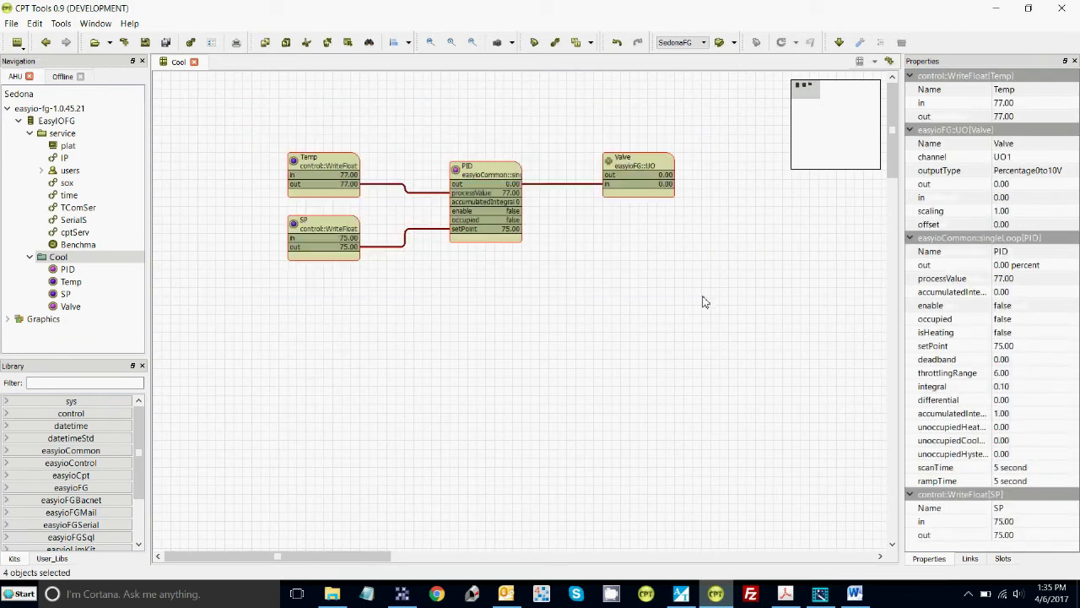
{"action": "right_click", "coordinate": [481, 171]}
{"action": "left_click", "coordinate": [522, 370]}
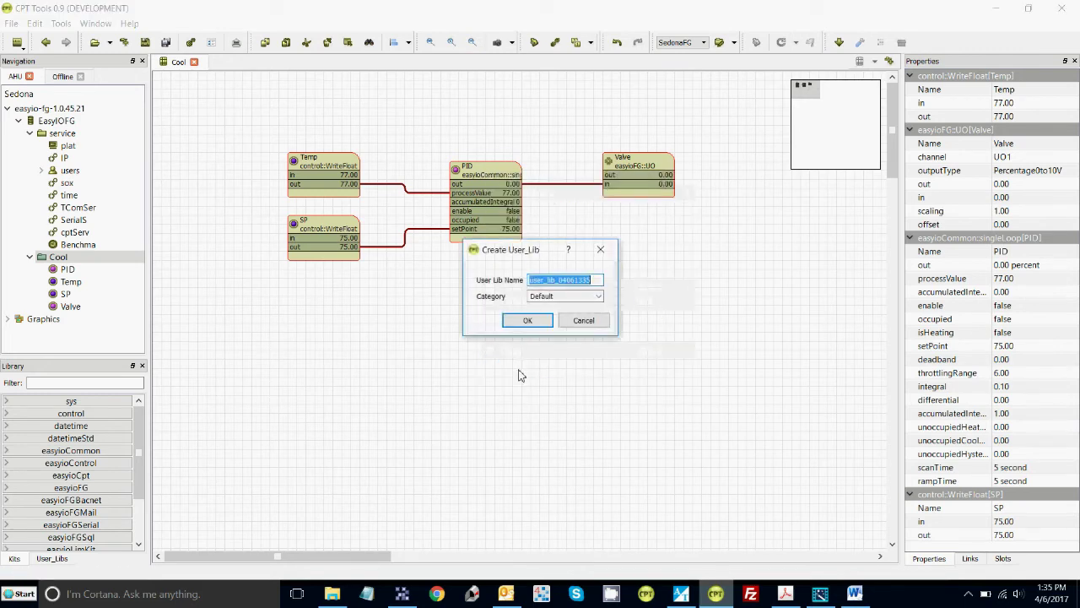
{"action": "type", "text": "CoolLogic"}
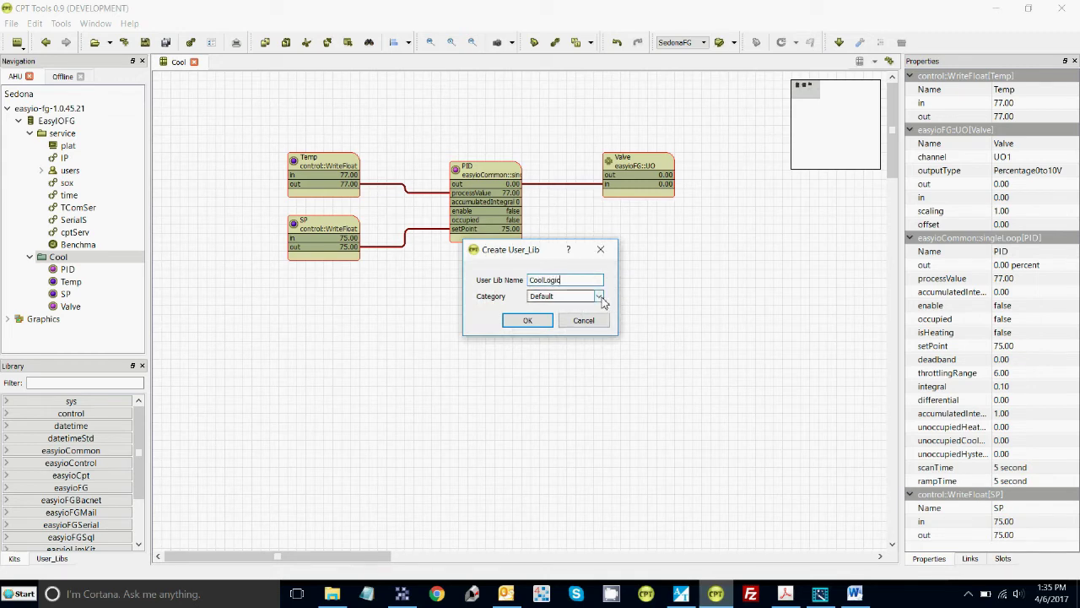
{"action": "left_click", "coordinate": [600, 297]}
{"action": "left_click", "coordinate": [542, 343]}
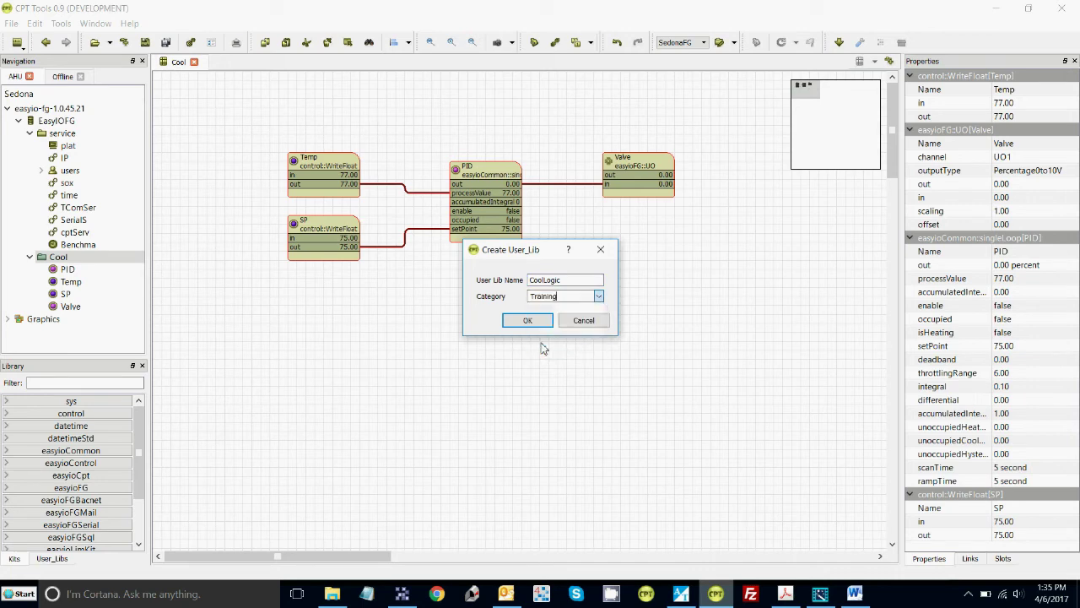
{"action": "left_click", "coordinate": [539, 324]}
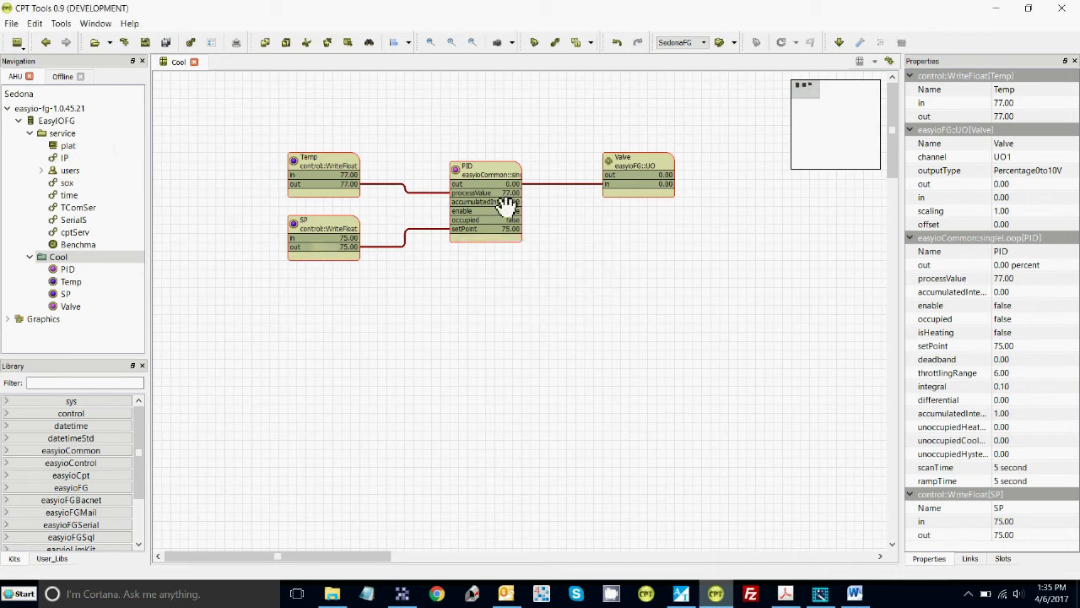
Save the whole Cool folder as a user library named CoolFolder in the Training category, overwriting the existing library
{"action": "double_click", "coordinate": [81, 122]}
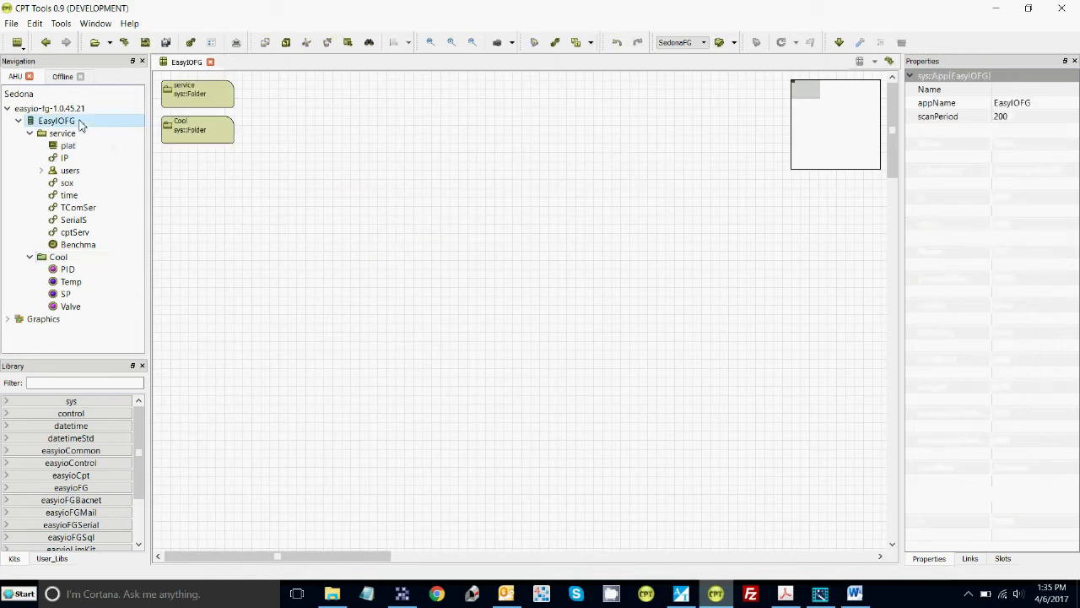
{"action": "left_click", "coordinate": [193, 128]}
{"action": "right_click", "coordinate": [191, 130]}
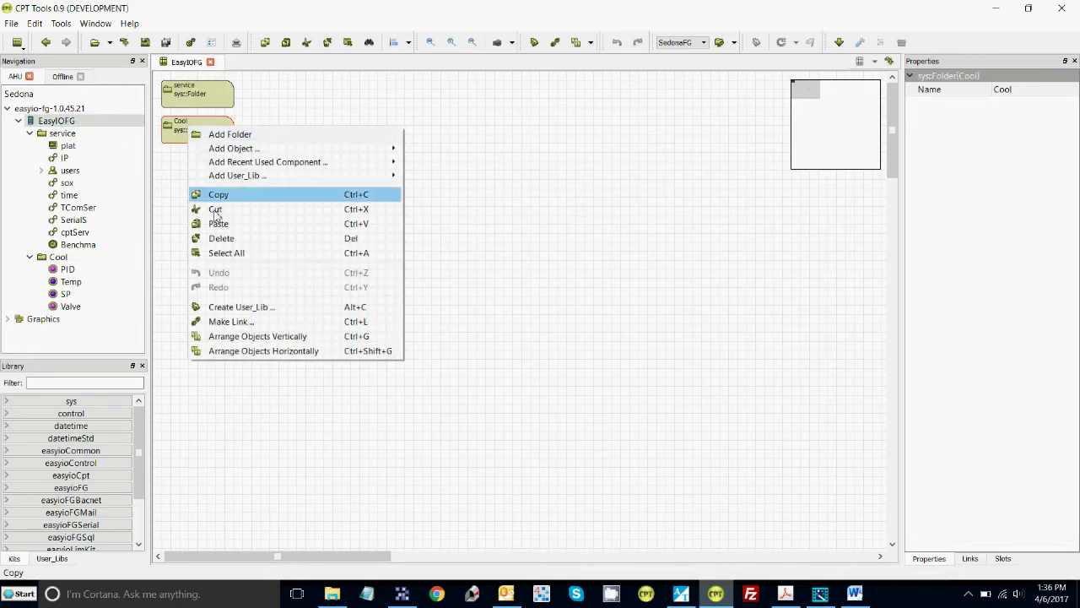
{"action": "left_click", "coordinate": [237, 307]}
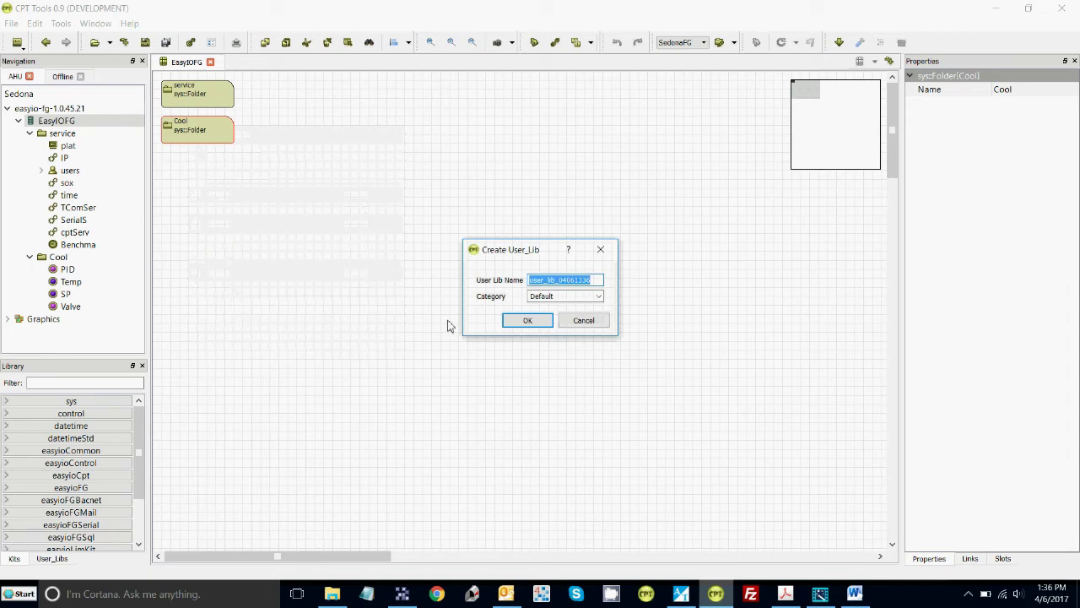
{"action": "type", "text": "CoolF"}
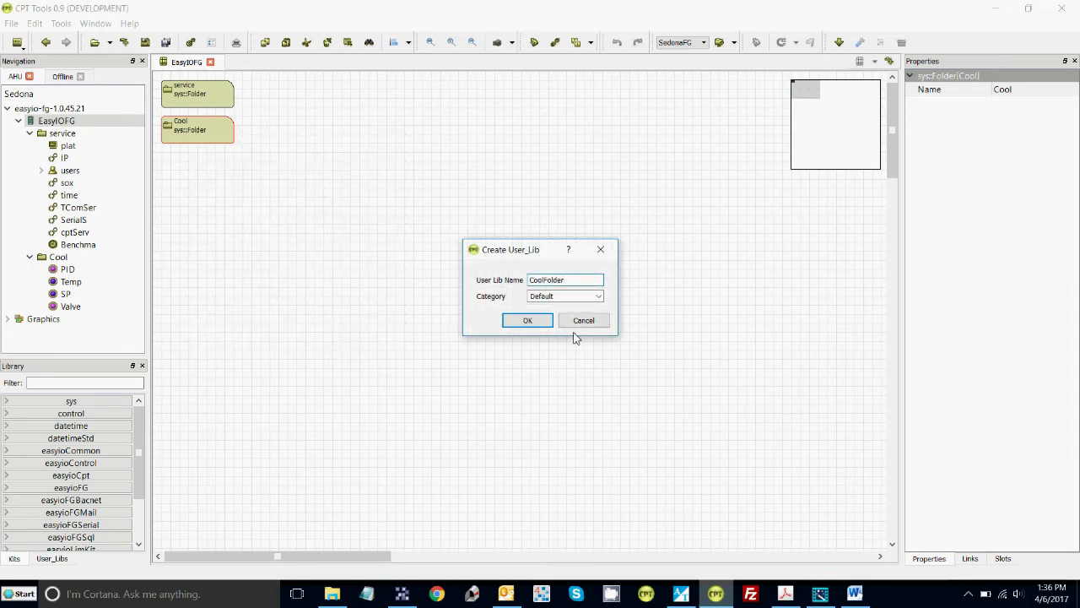
{"action": "type", "text": "older"}
{"action": "left_click", "coordinate": [598, 296]}
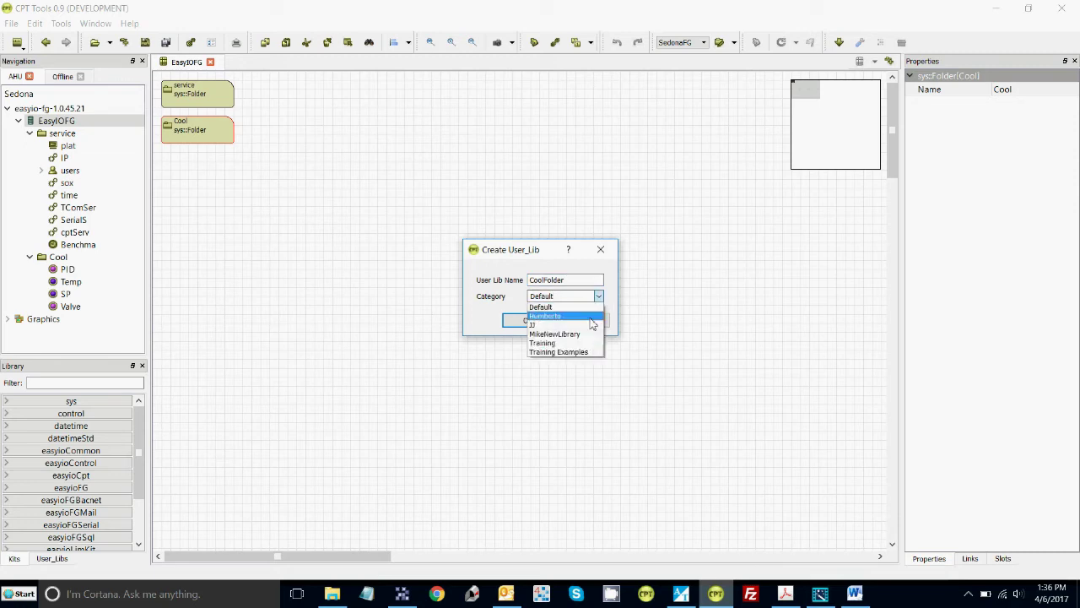
{"action": "left_click", "coordinate": [555, 342]}
{"action": "left_click", "coordinate": [536, 323]}
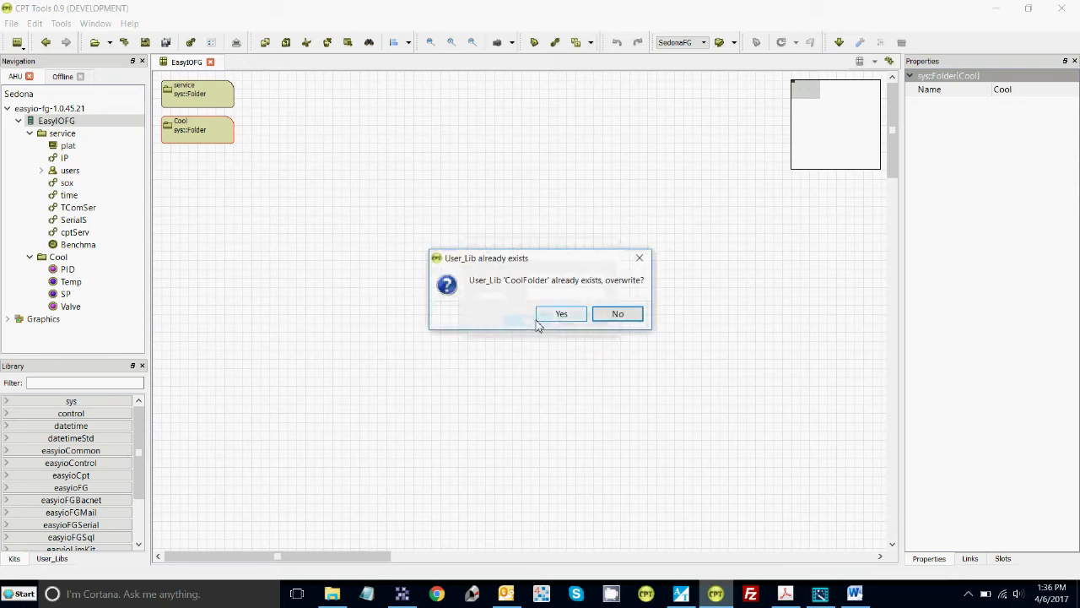
{"action": "left_click", "coordinate": [561, 316]}
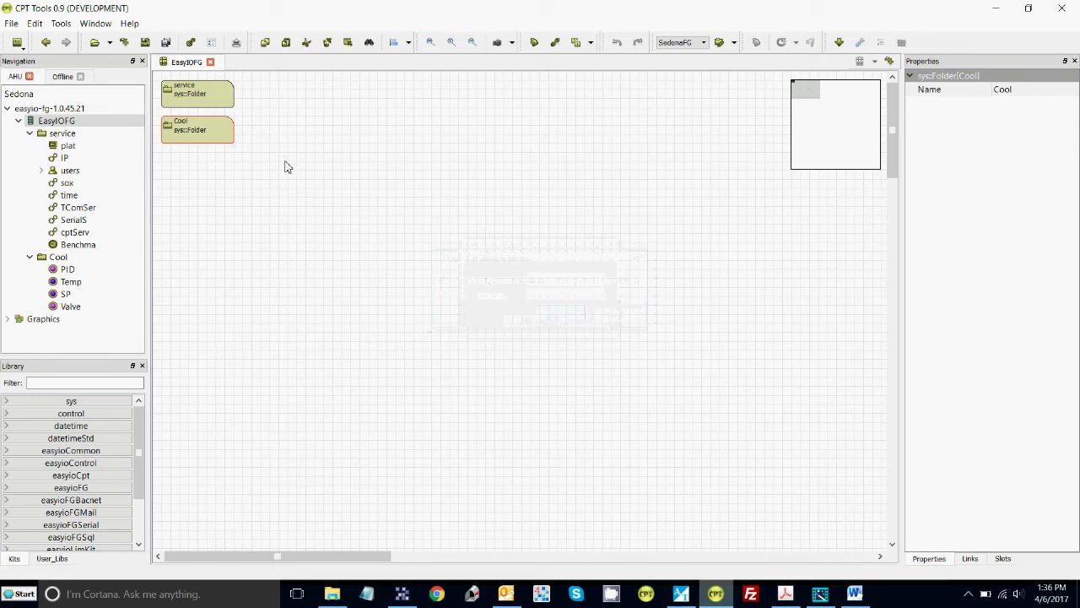
Delete all objects inside the Cool folder and insert the CoolLogic user library from the Training category in their place
{"action": "double_click", "coordinate": [225, 133]}
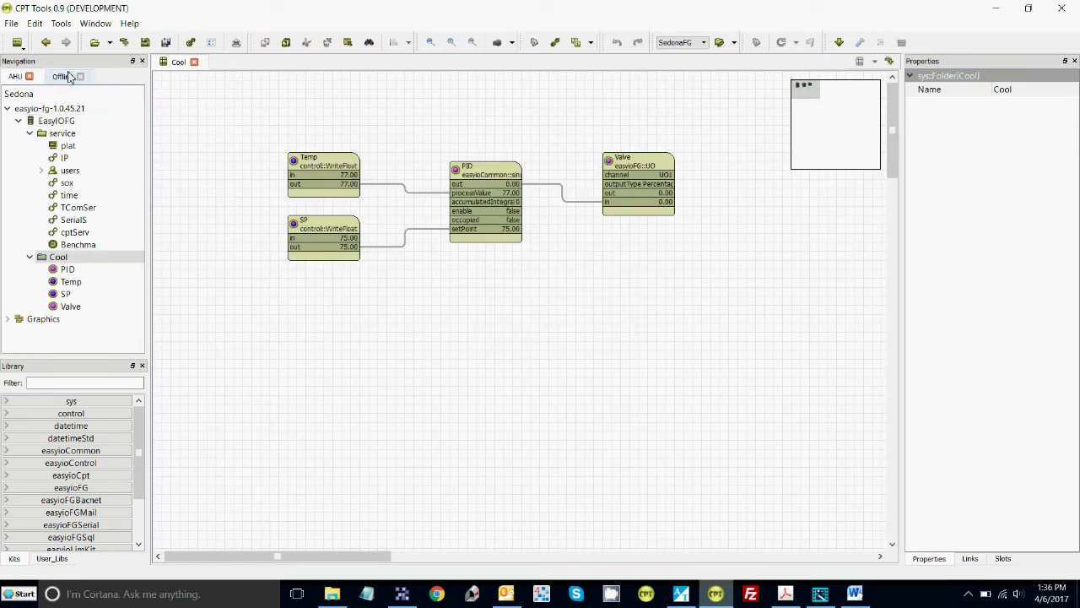
{"action": "left_click_drag", "start_coordinate": [231, 112], "coordinate": [729, 326]}
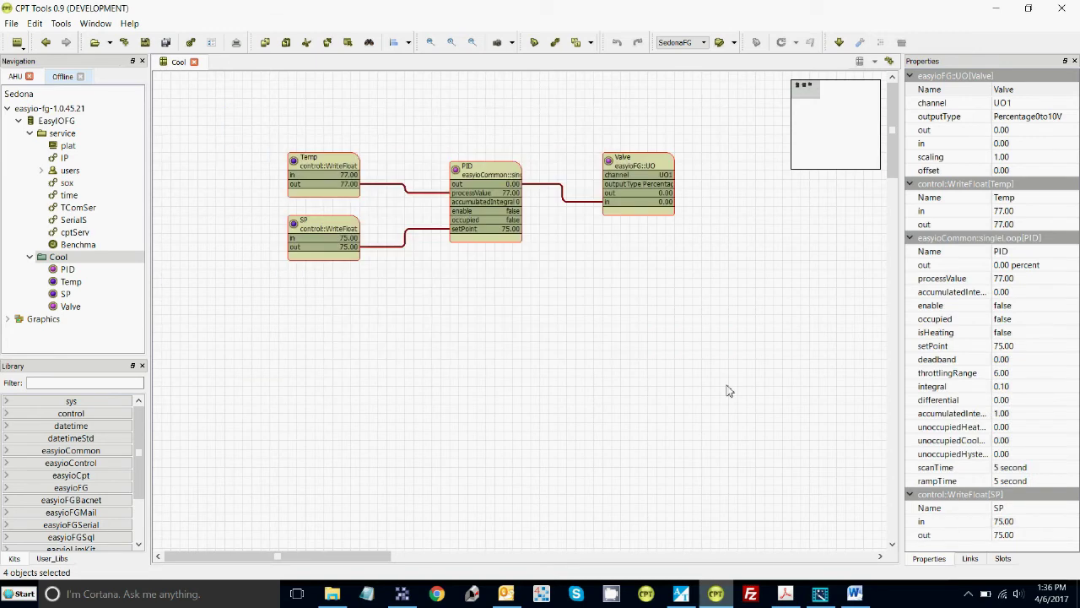
{"action": "key", "text": "Delete"}
{"action": "right_click", "coordinate": [207, 94]}
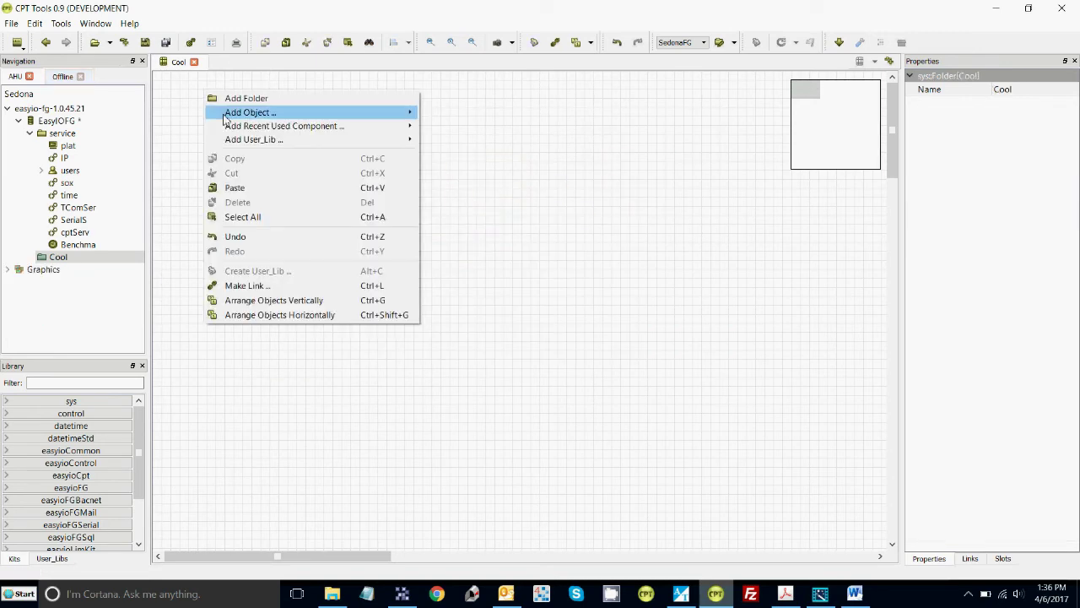
{"action": "mouse_move", "coordinate": [397, 140]}
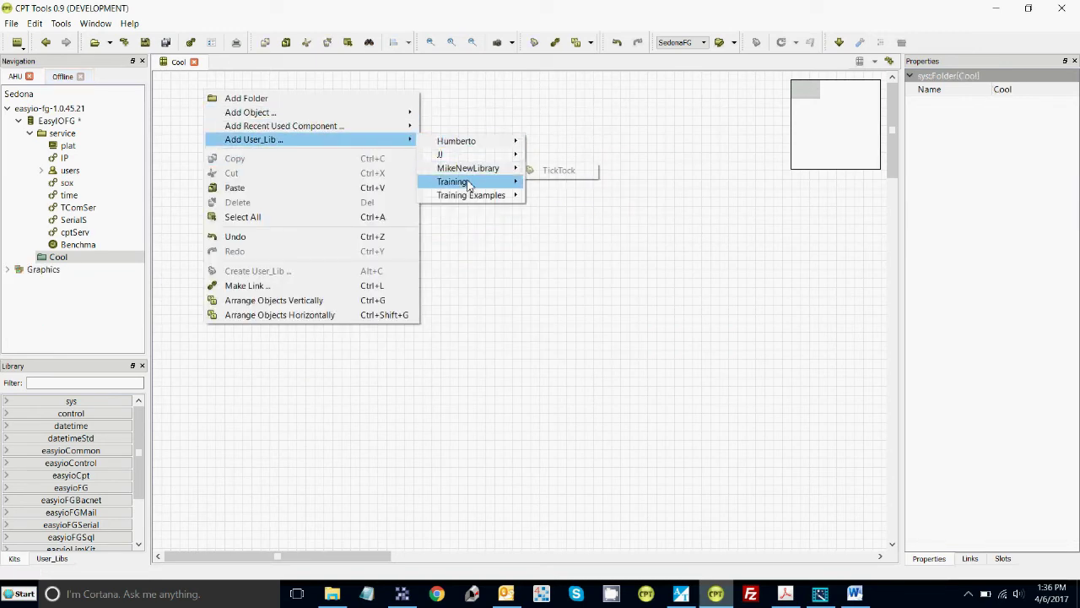
{"action": "mouse_move", "coordinate": [468, 182]}
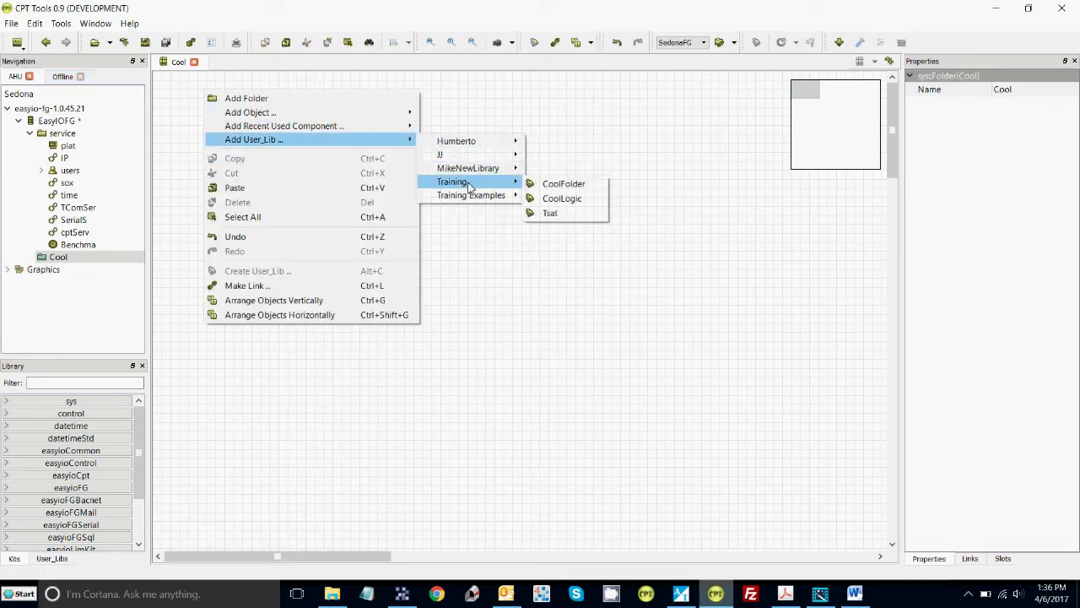
{"action": "left_click", "coordinate": [568, 199]}
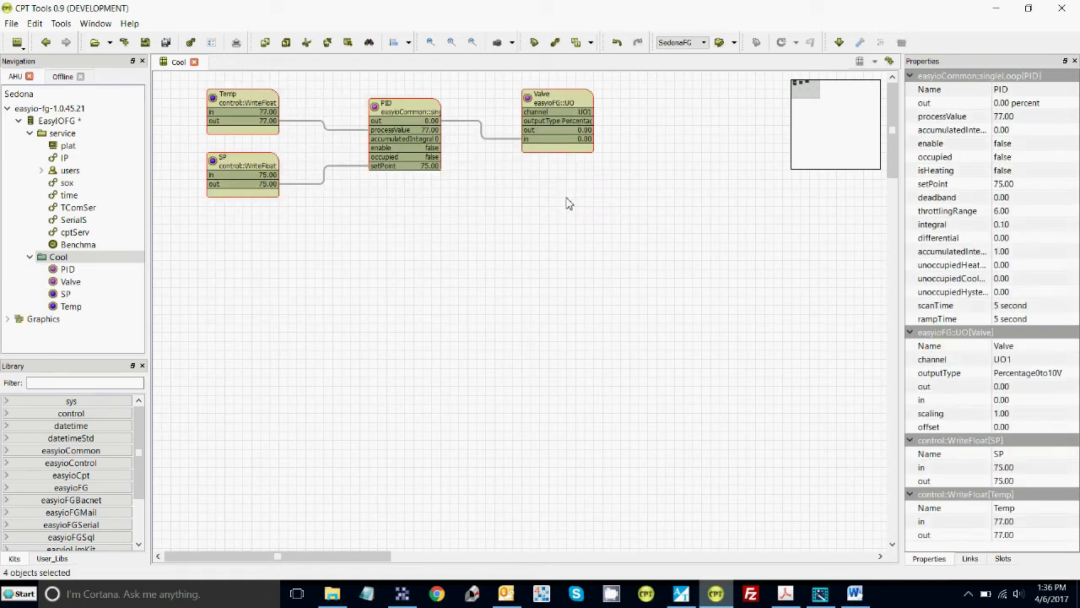
Delete the Cool folder from the EasyIOFG app, re-add it from the Training category's CoolFolder user library and open it
{"action": "double_click", "coordinate": [57, 123]}
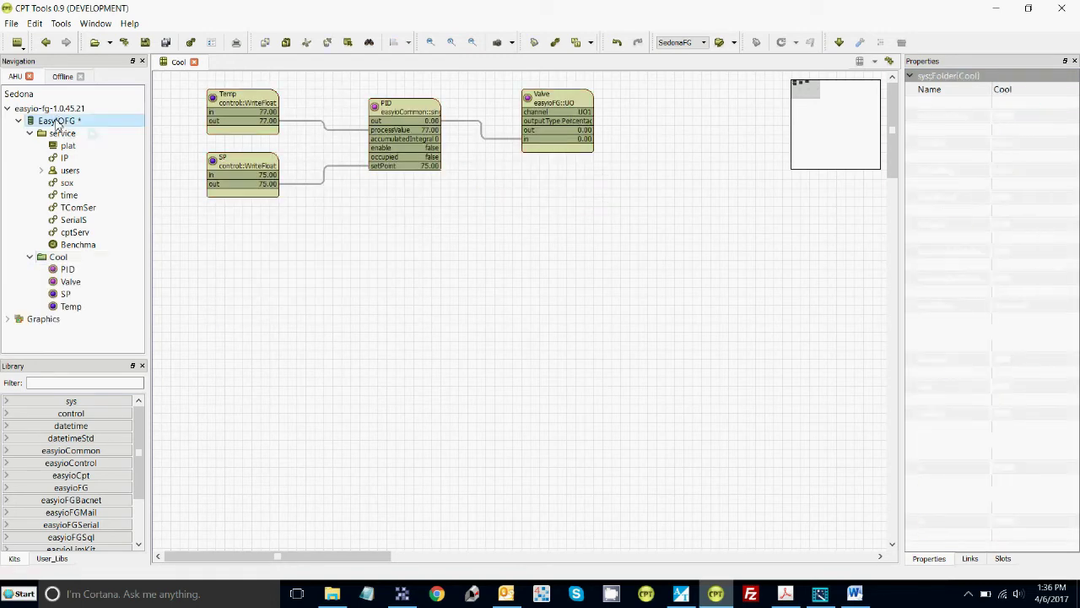
{"action": "left_click", "coordinate": [212, 129]}
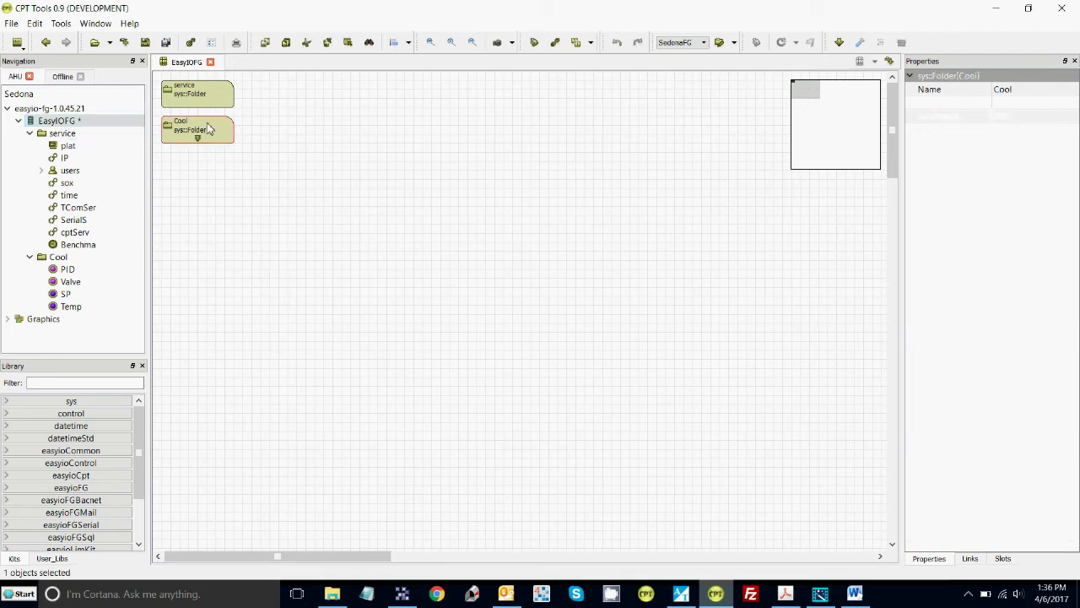
{"action": "right_click", "coordinate": [208, 126]}
{"action": "left_click", "coordinate": [240, 236]}
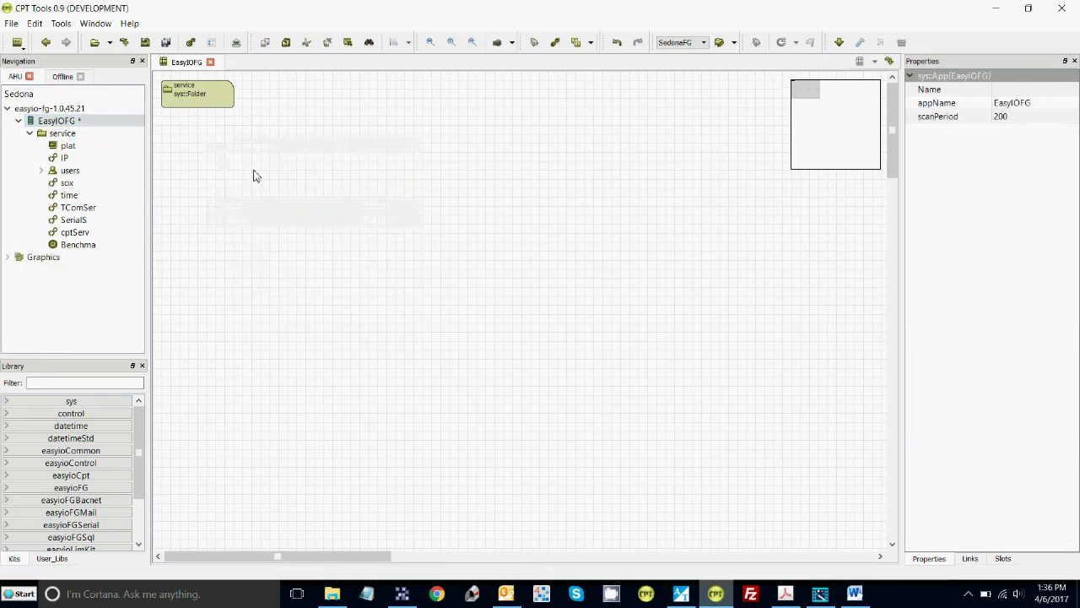
{"action": "right_click", "coordinate": [255, 175]}
{"action": "mouse_move", "coordinate": [304, 219]}
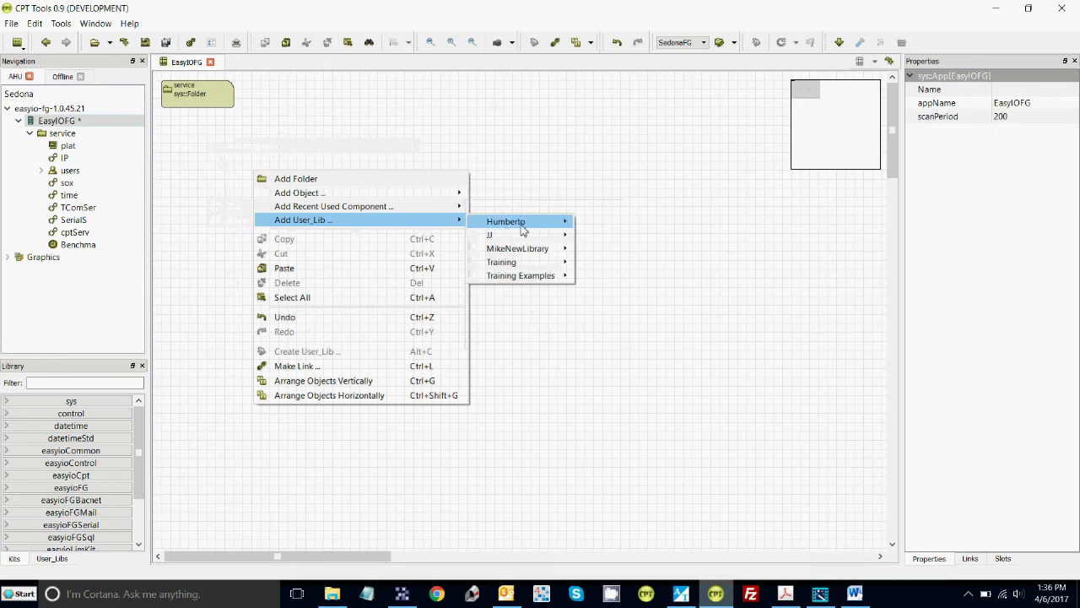
{"action": "mouse_move", "coordinate": [530, 264]}
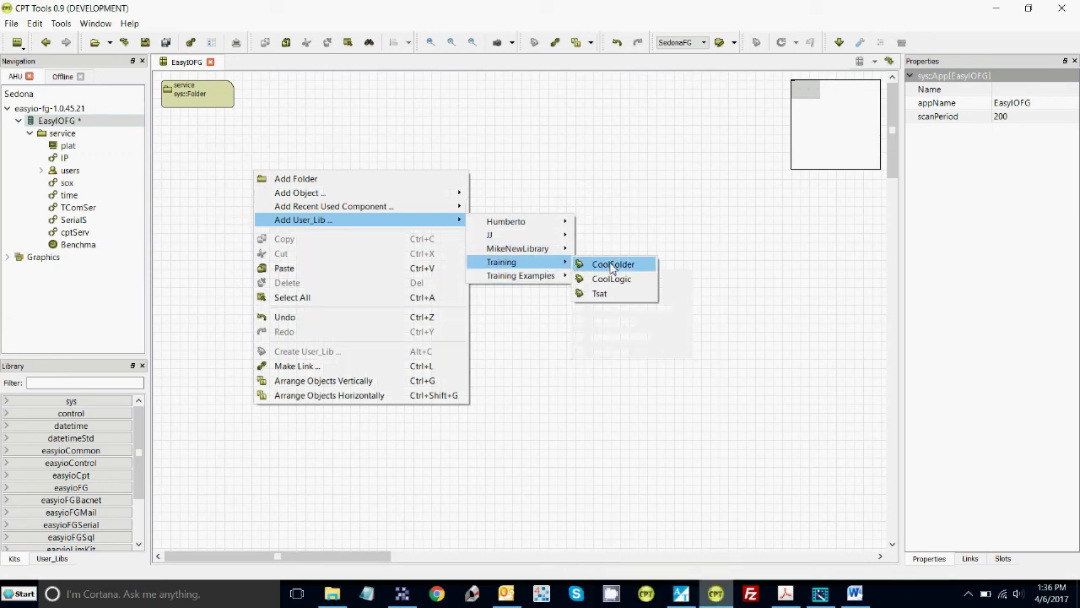
{"action": "left_click", "coordinate": [614, 263]}
{"action": "double_click", "coordinate": [292, 185]}
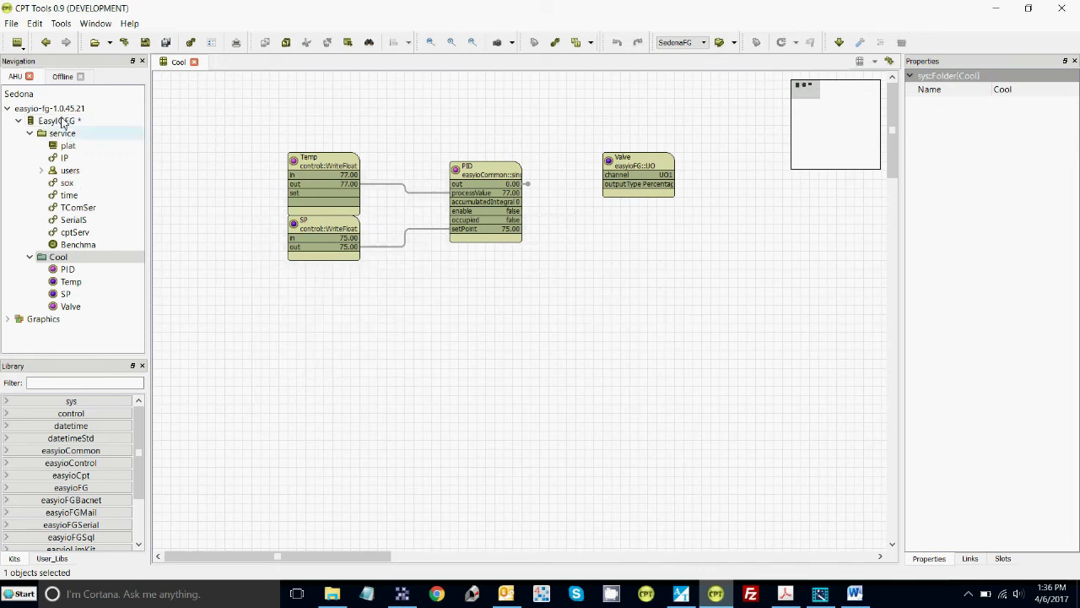
Arrange the folders on the EasyIOFG app's main workspace vertically
{"action": "double_click", "coordinate": [61, 122]}
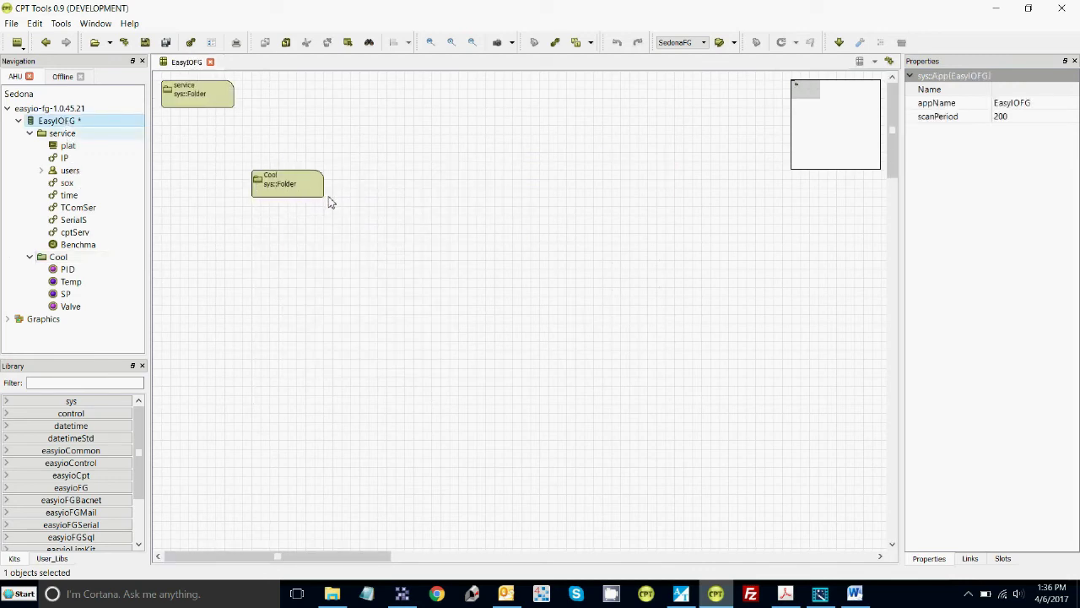
{"action": "right_click", "coordinate": [447, 210]}
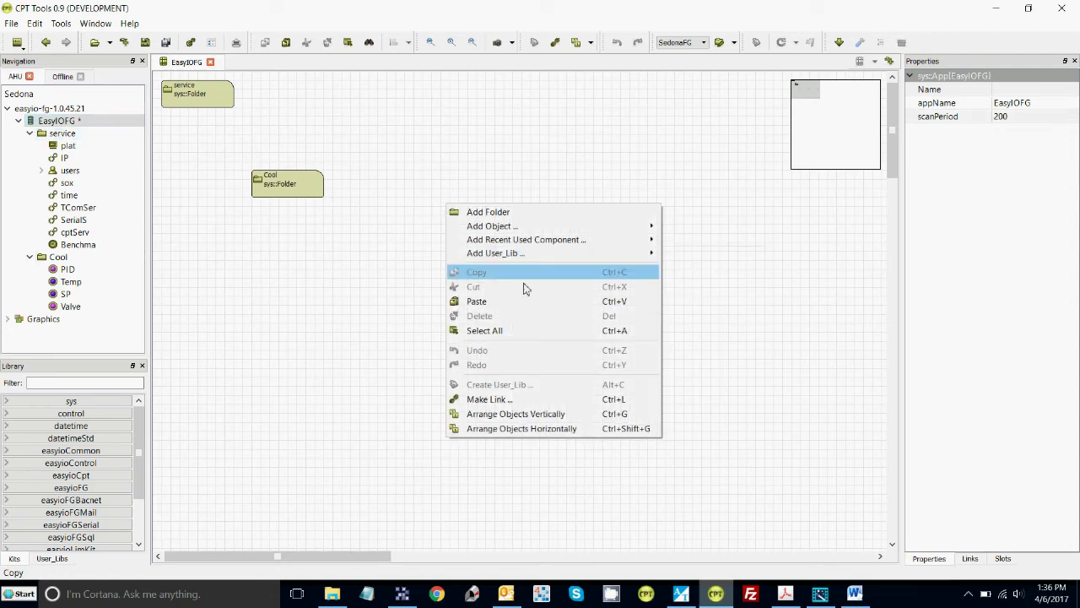
{"action": "left_click", "coordinate": [556, 414]}
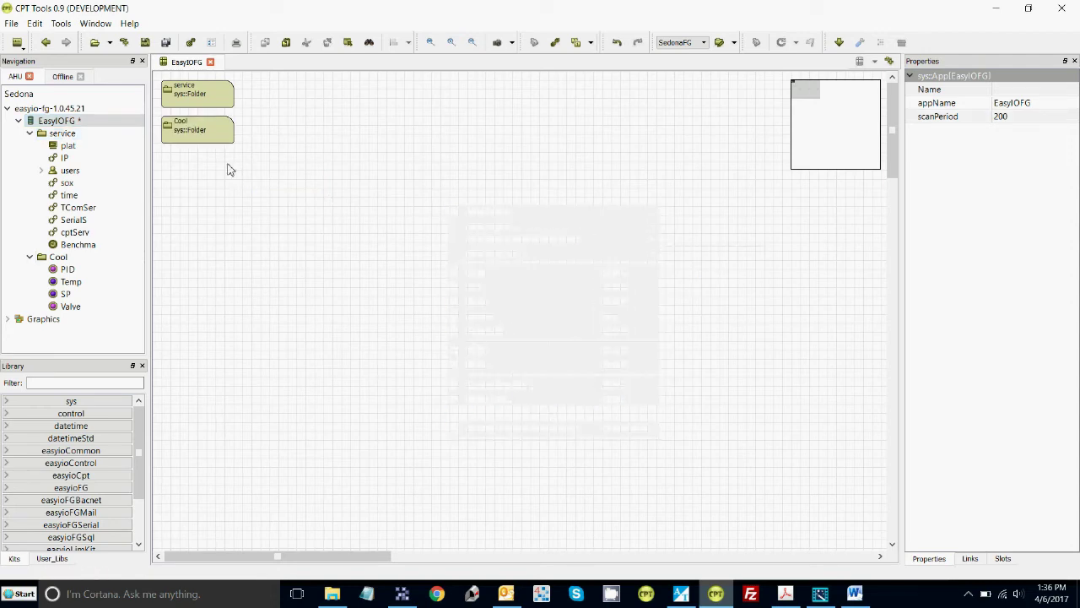
Add the VentLogic user library from the Training Examples category to the EasyIOFG workspace
{"action": "right_click", "coordinate": [329, 159]}
{"action": "mouse_move", "coordinate": [401, 207]}
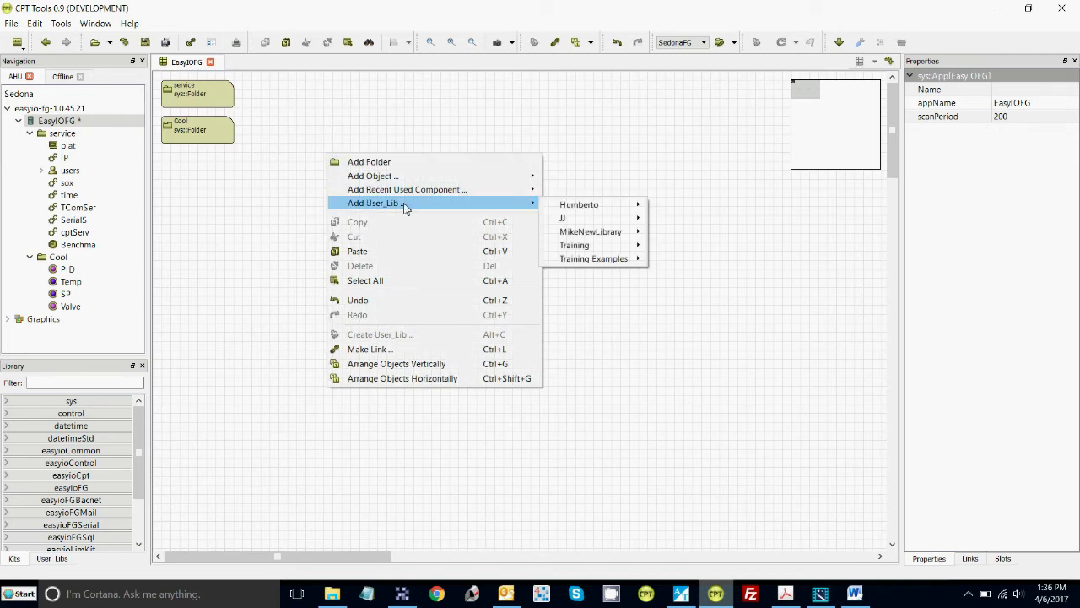
{"action": "mouse_move", "coordinate": [591, 257]}
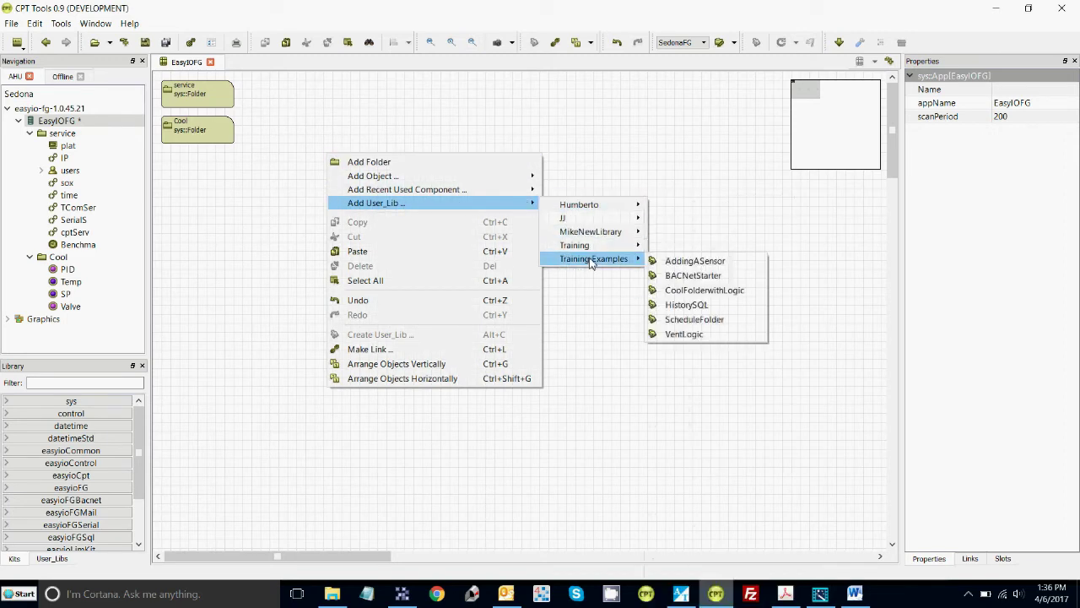
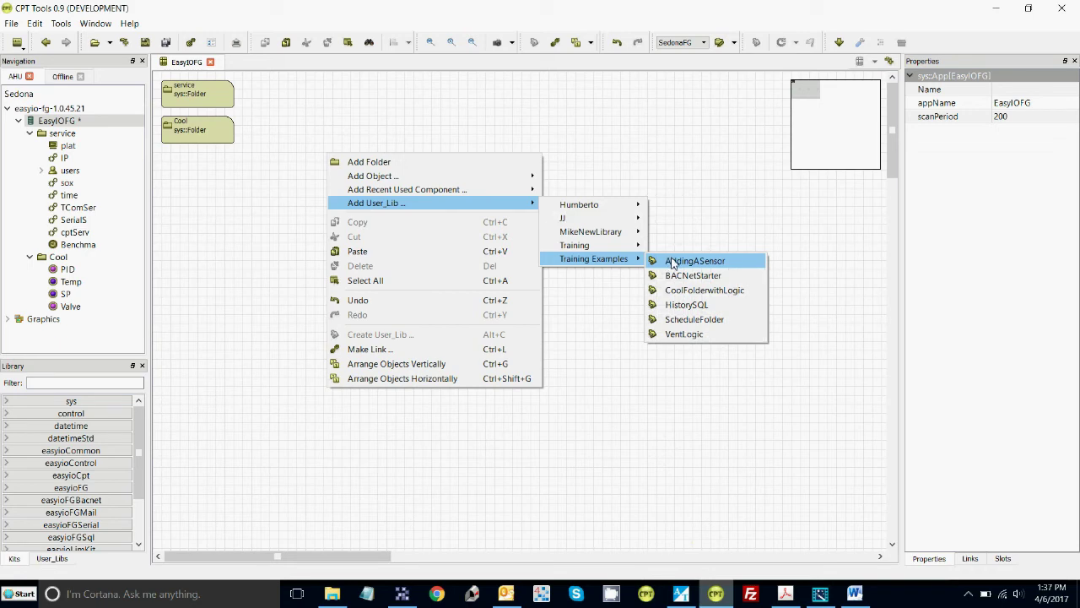
{"action": "left_click", "coordinate": [681, 336]}
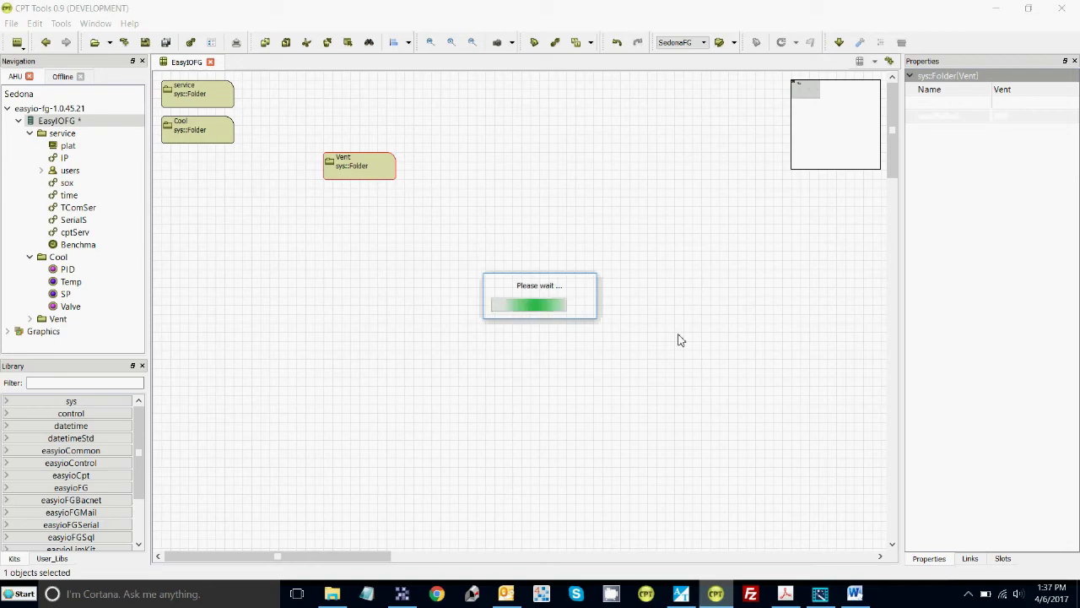
Switch to the EasyIO lab exercise PDF and read Step 5 on linking objects between different folders
{"action": "left_click", "coordinate": [784, 593]}
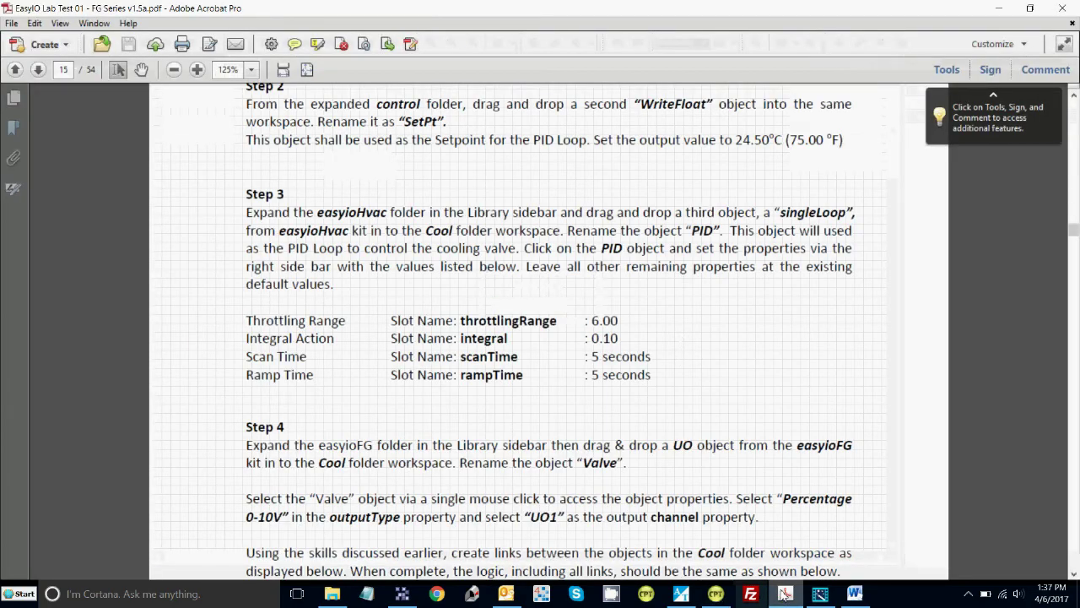
{"action": "scroll", "coordinate": [409, 245], "scroll_direction": "down", "scroll_amount": 1}
{"action": "scroll", "coordinate": [408, 245], "scroll_direction": "down", "scroll_amount": 12}
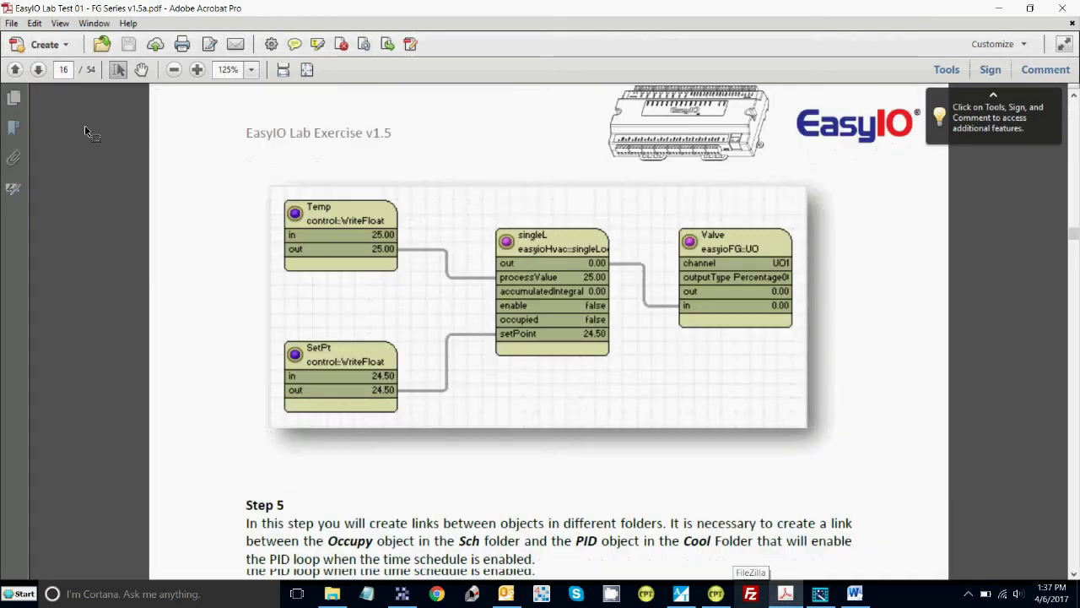
{"action": "scroll", "coordinate": [273, 173], "scroll_direction": "down", "scroll_amount": 10}
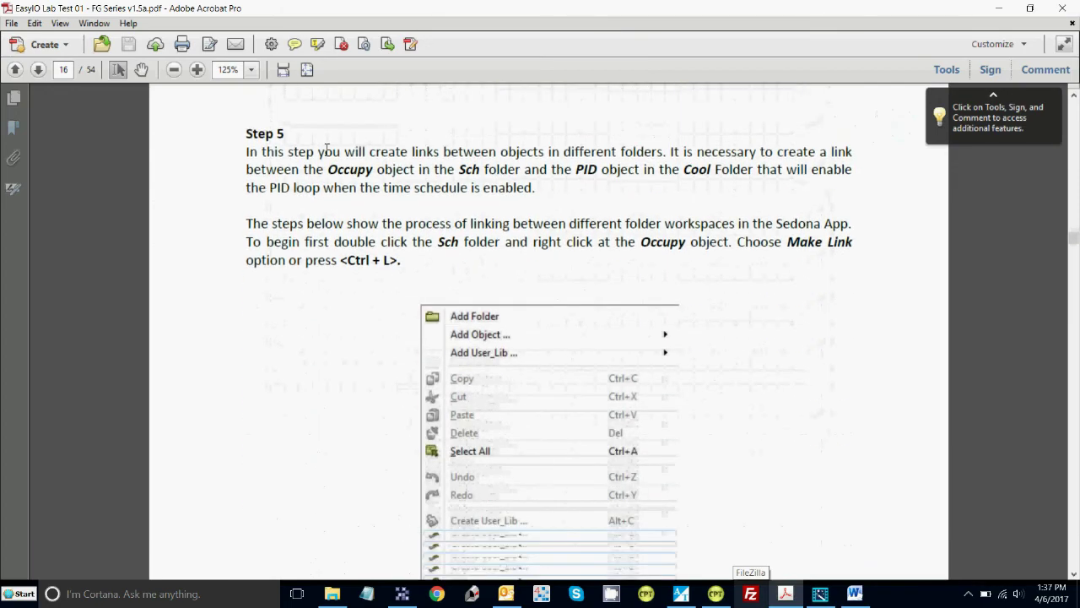
Read the lab guide from Step 5's Make Link instructions through to the start of the Vent folder exercise
{"action": "scroll", "coordinate": [329, 148], "scroll_direction": "down", "scroll_amount": 12}
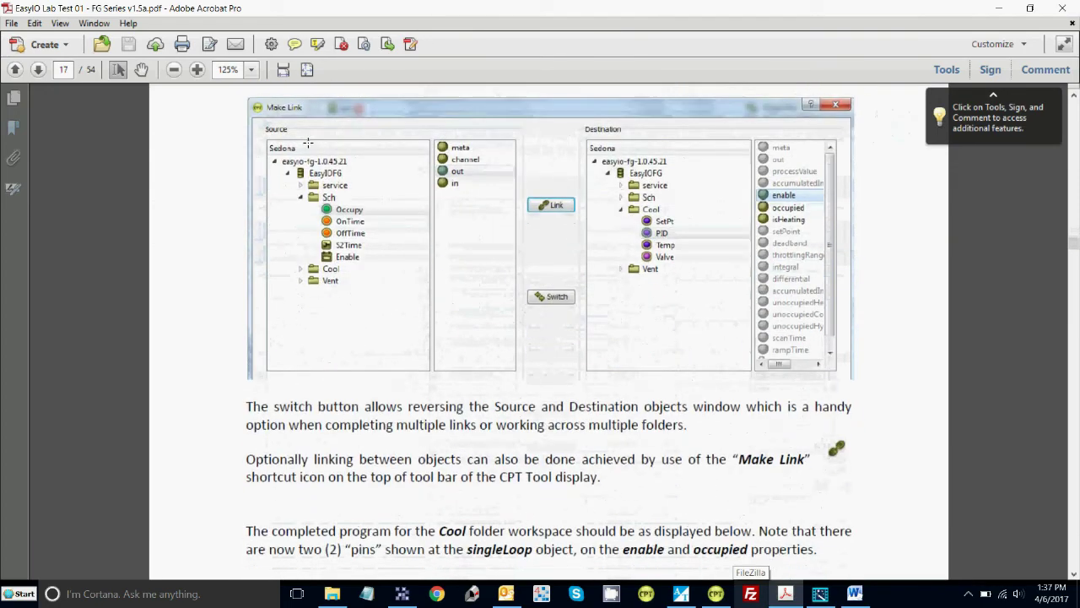
{"action": "scroll", "coordinate": [303, 150], "scroll_direction": "down", "scroll_amount": 12}
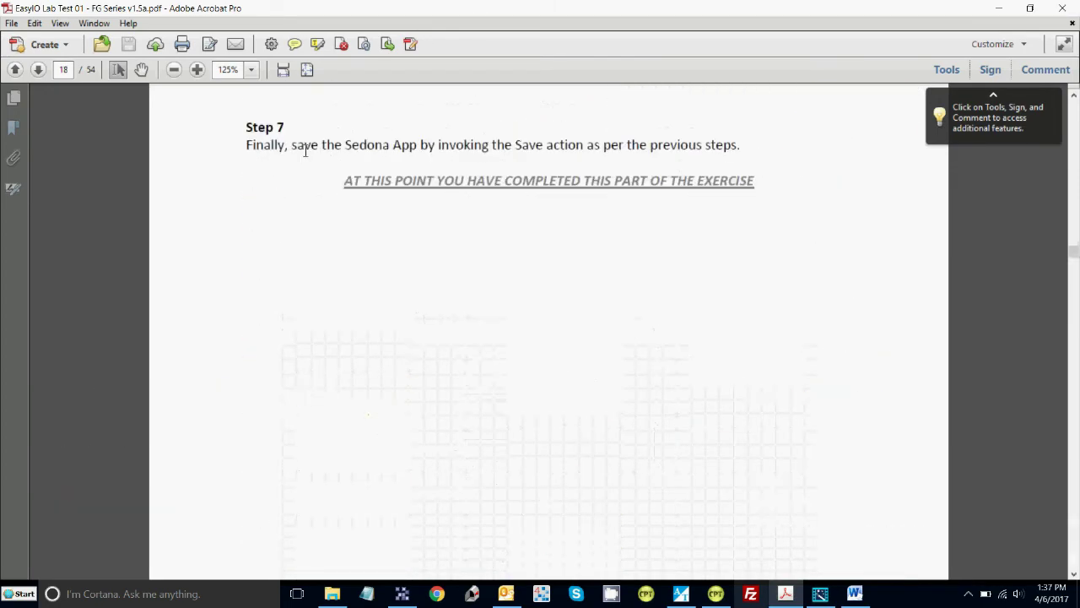
{"action": "scroll", "coordinate": [303, 152], "scroll_direction": "down", "scroll_amount": 10}
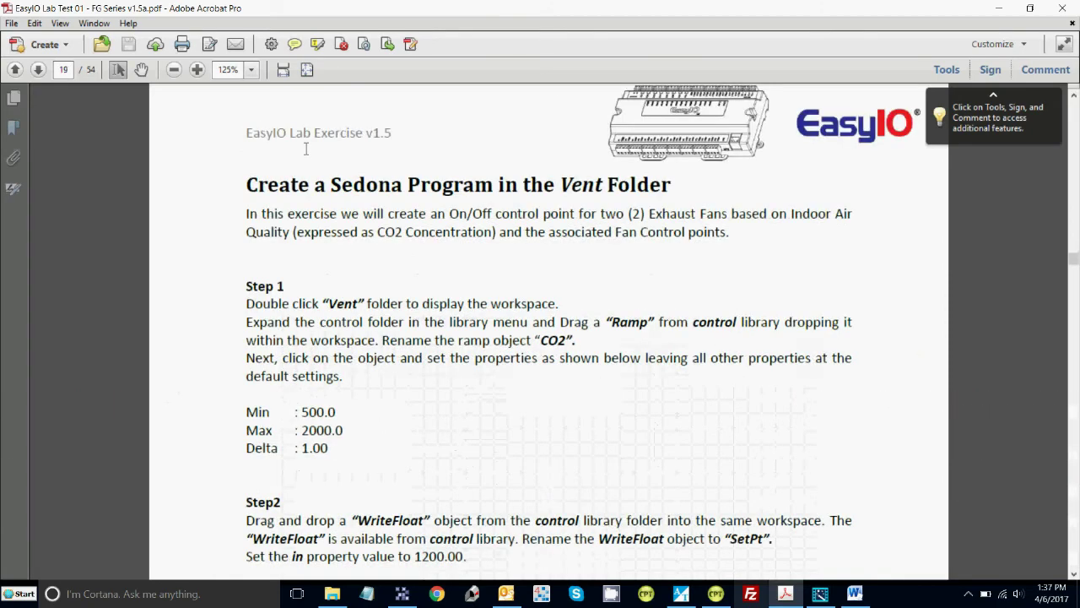
{"action": "scroll", "coordinate": [307, 149], "scroll_direction": "up", "scroll_amount": 1}
Switch to CPT Tools, open the Vent folder to view its logic, and return to the EasyIOFG main workspace
{"action": "left_click", "coordinate": [715, 593]}
{"action": "double_click", "coordinate": [354, 168]}
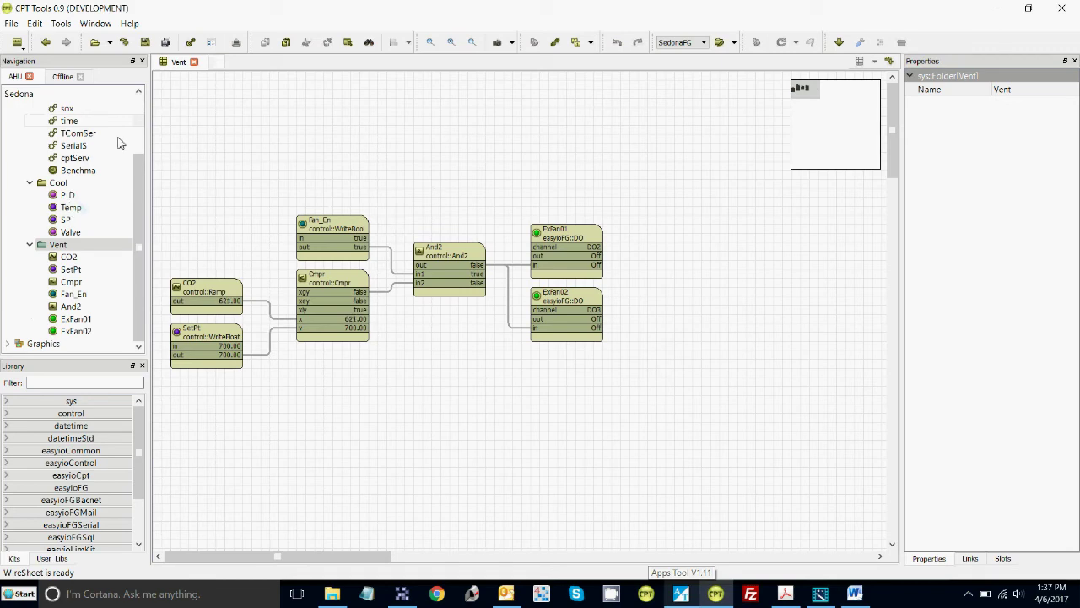
{"action": "scroll", "coordinate": [106, 120], "scroll_direction": "up", "scroll_amount": 2}
{"action": "double_click", "coordinate": [53, 123]}
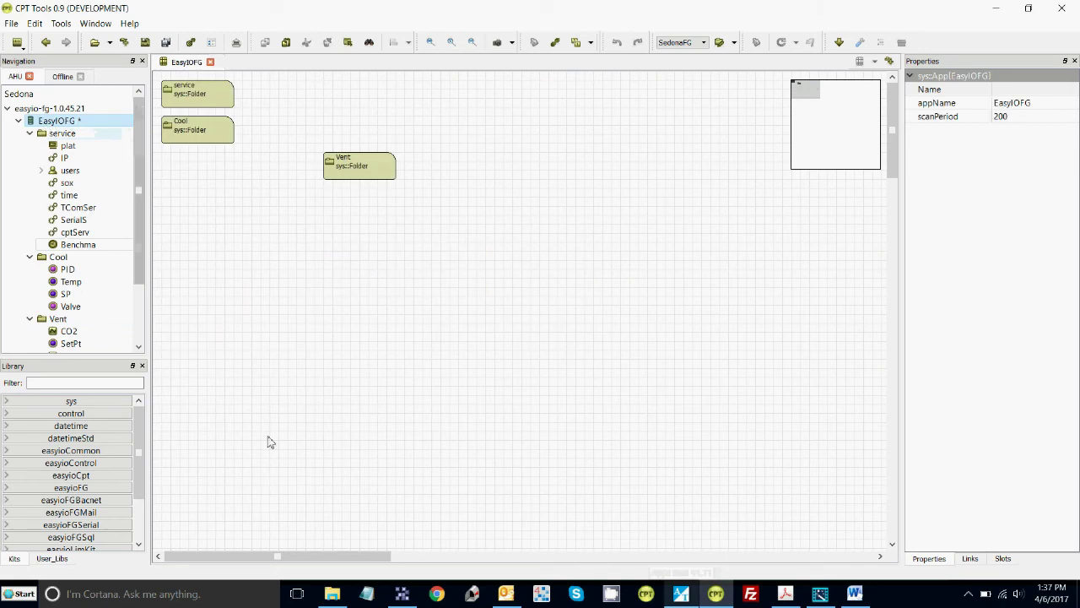
Show the user libraries, then browse File Explorer to cpt-dev_20170227's user_libs\wiresheet\Training Examples folder, view its files and close the window
{"action": "left_click", "coordinate": [59, 560]}
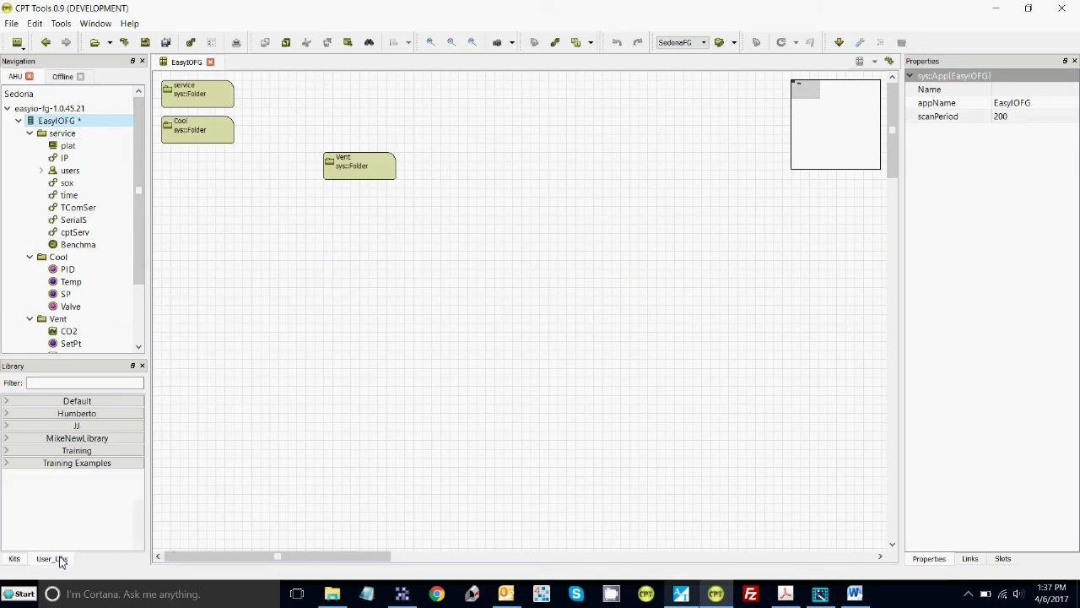
{"action": "left_click", "coordinate": [330, 594]}
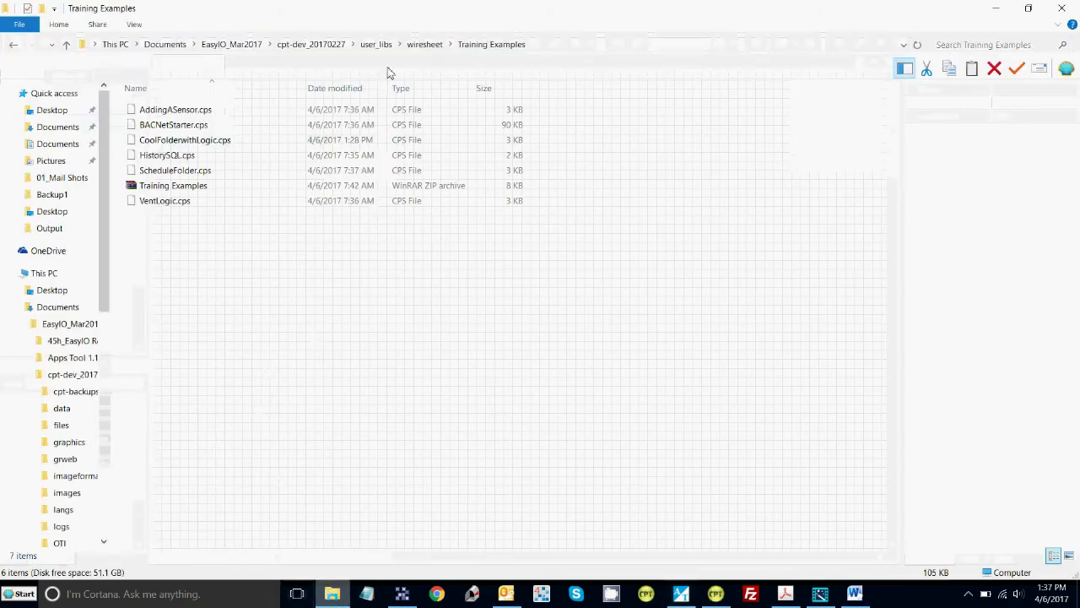
{"action": "left_click", "coordinate": [250, 45]}
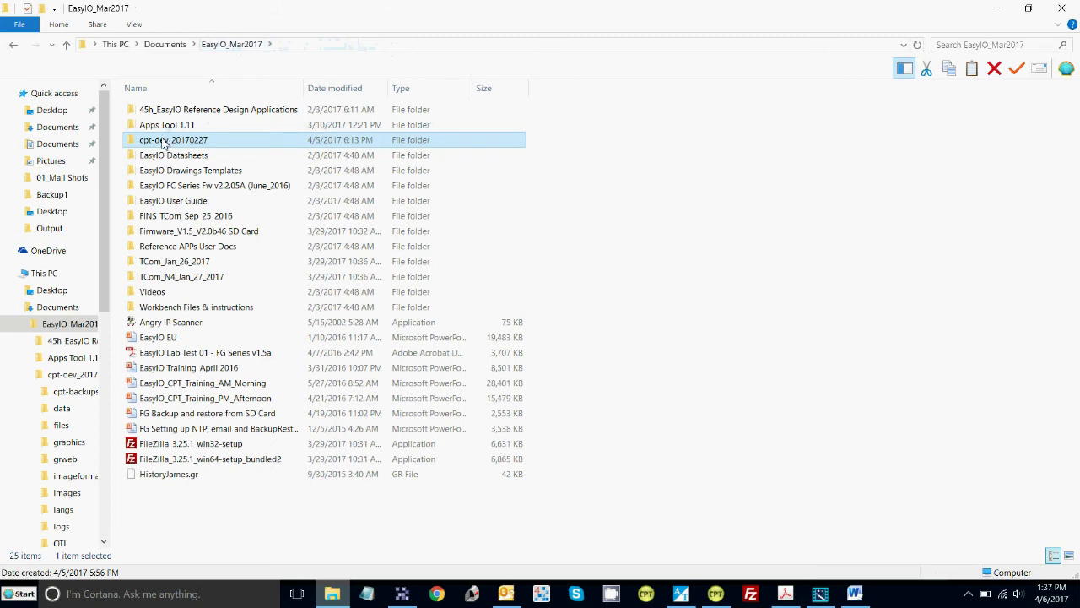
{"action": "double_click", "coordinate": [163, 141]}
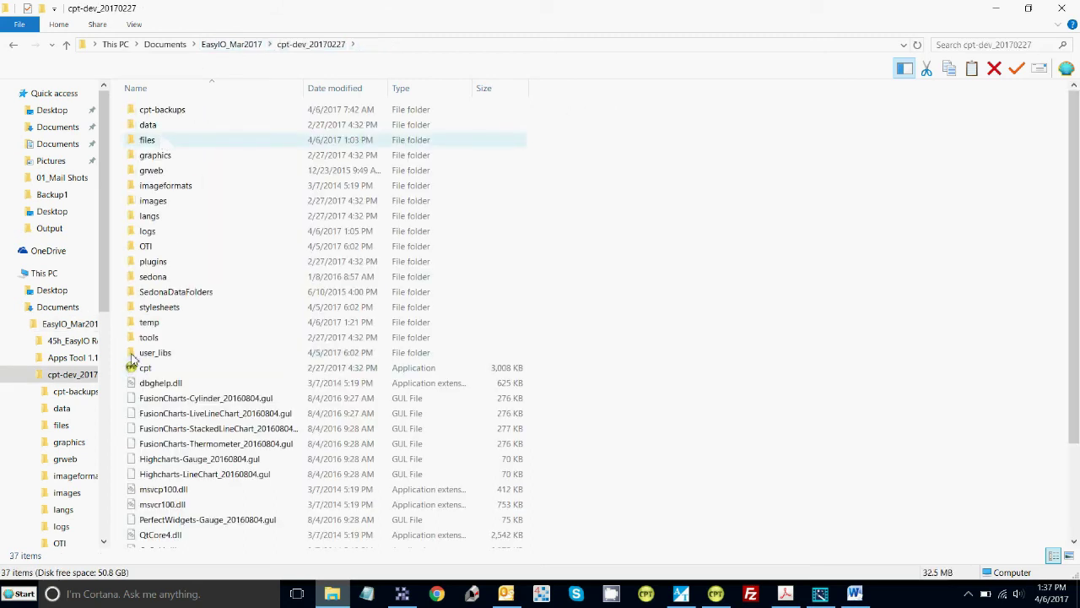
{"action": "double_click", "coordinate": [163, 127]}
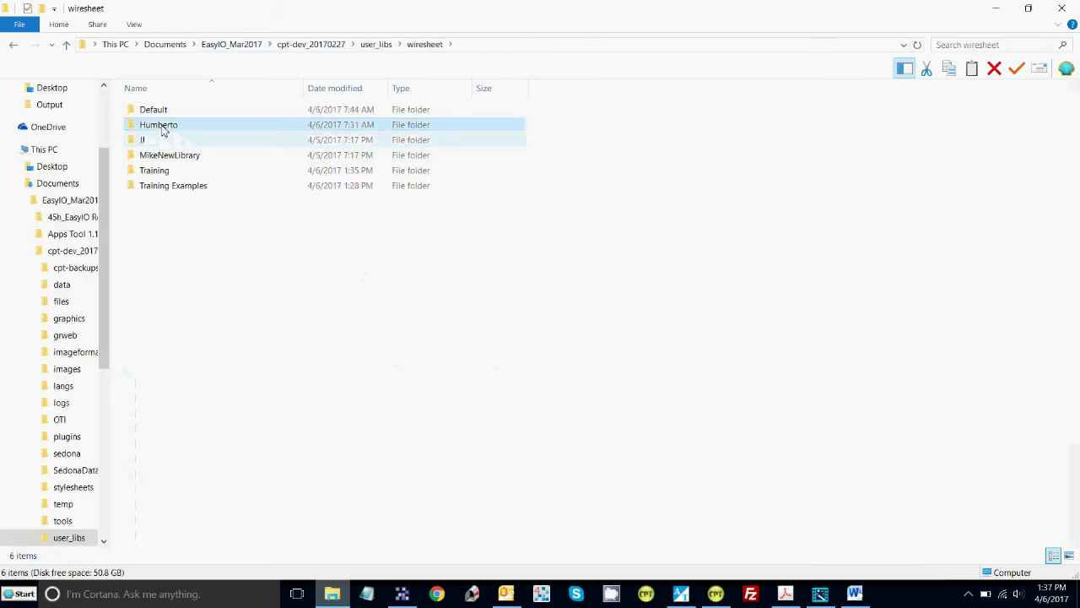
{"action": "double_click", "coordinate": [160, 185]}
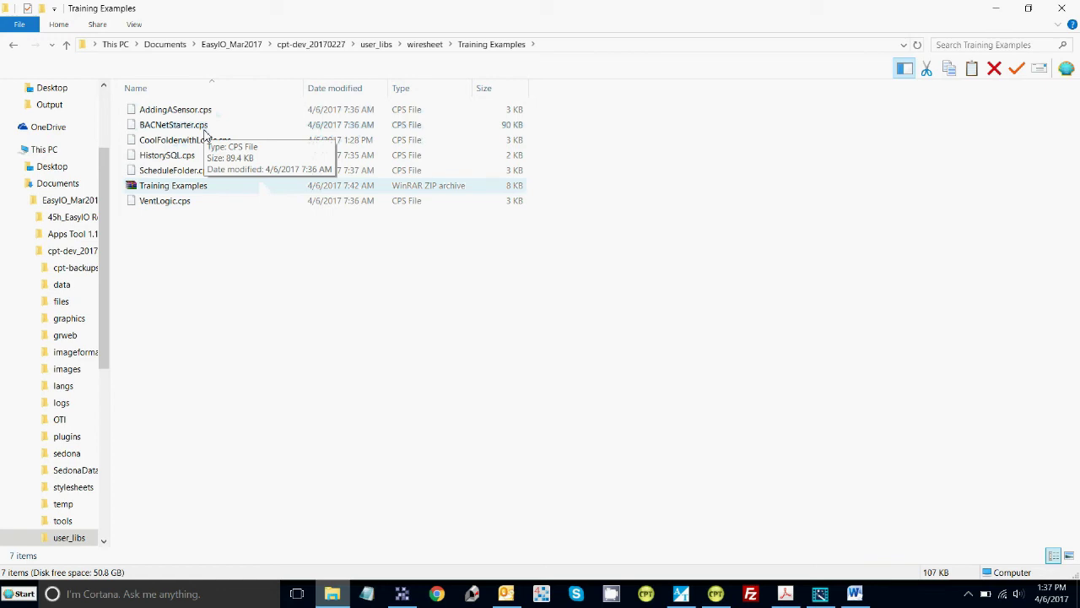
{"action": "left_click", "coordinate": [1060, 11]}
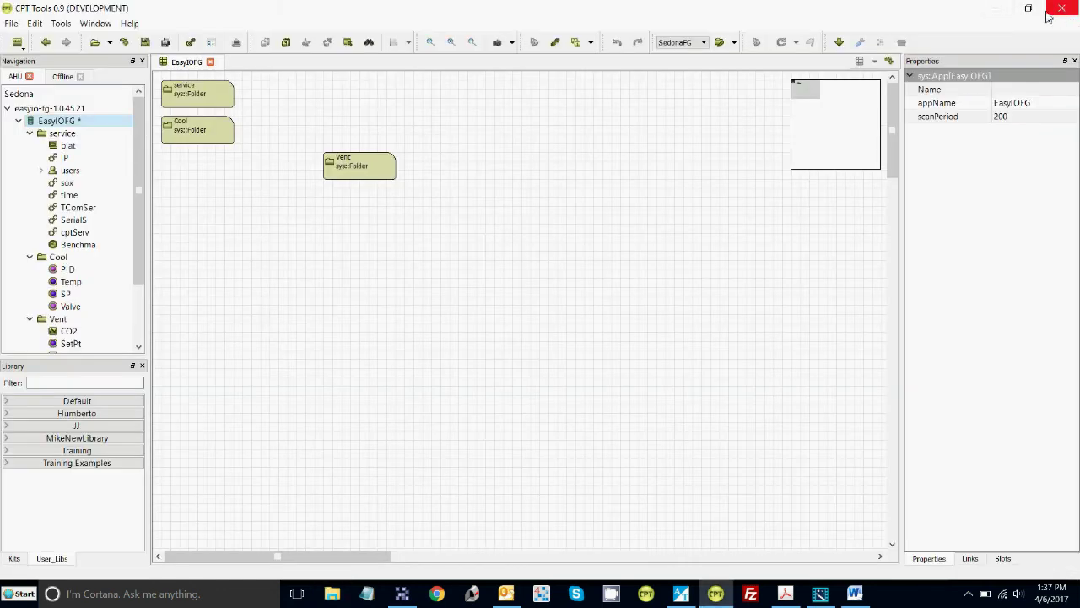
Arrange the EasyIOFG workspace folders vertically and add the AddingASensor user library from the Training Examples category
{"action": "right_click", "coordinate": [366, 212]}
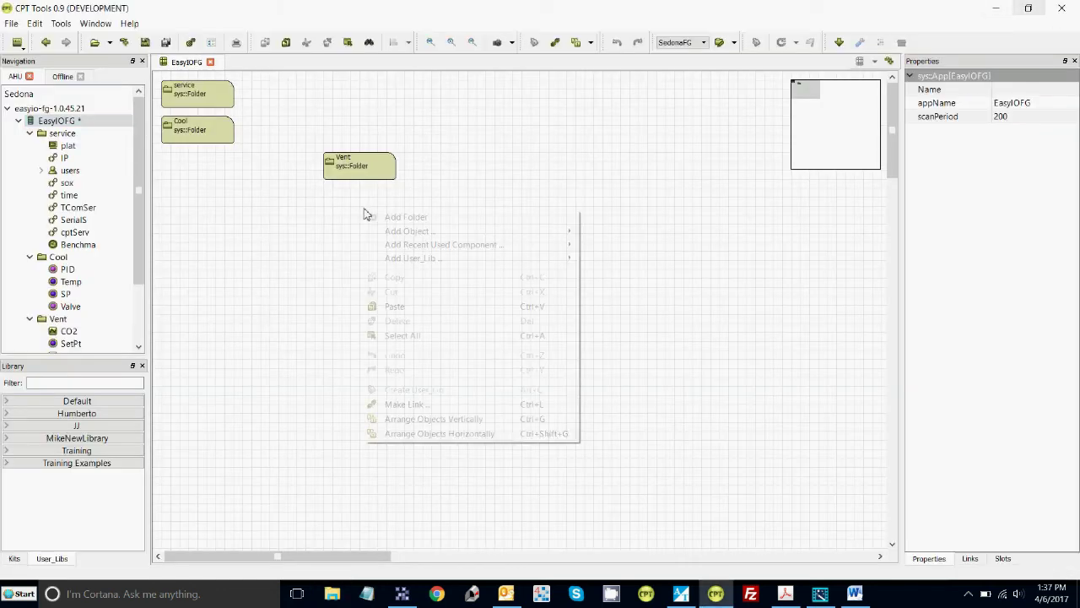
{"action": "left_click", "coordinate": [420, 419]}
{"action": "right_click", "coordinate": [329, 125]}
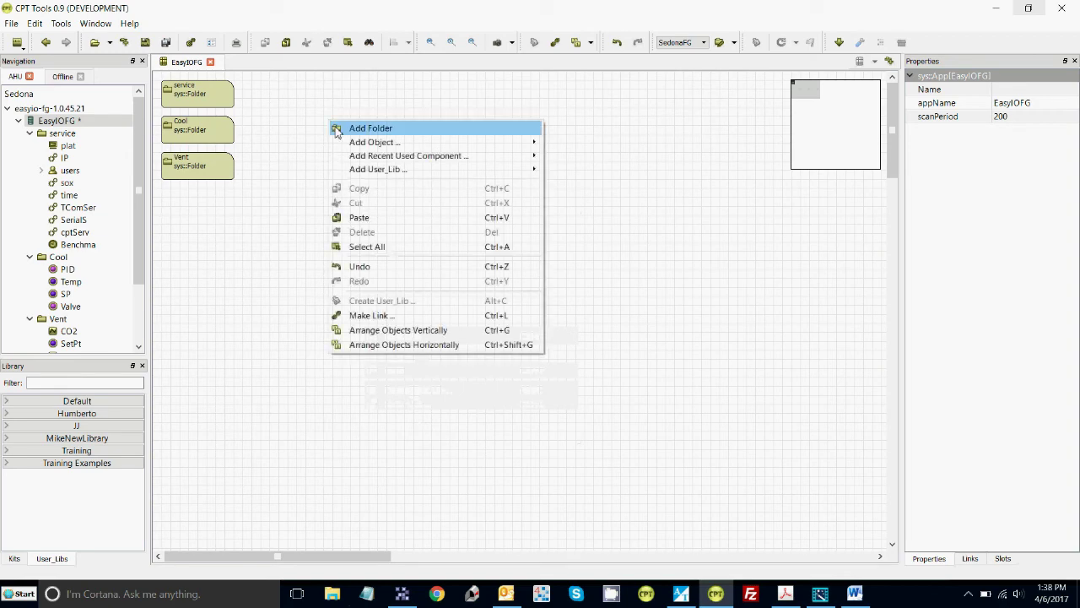
{"action": "mouse_move", "coordinate": [397, 145]}
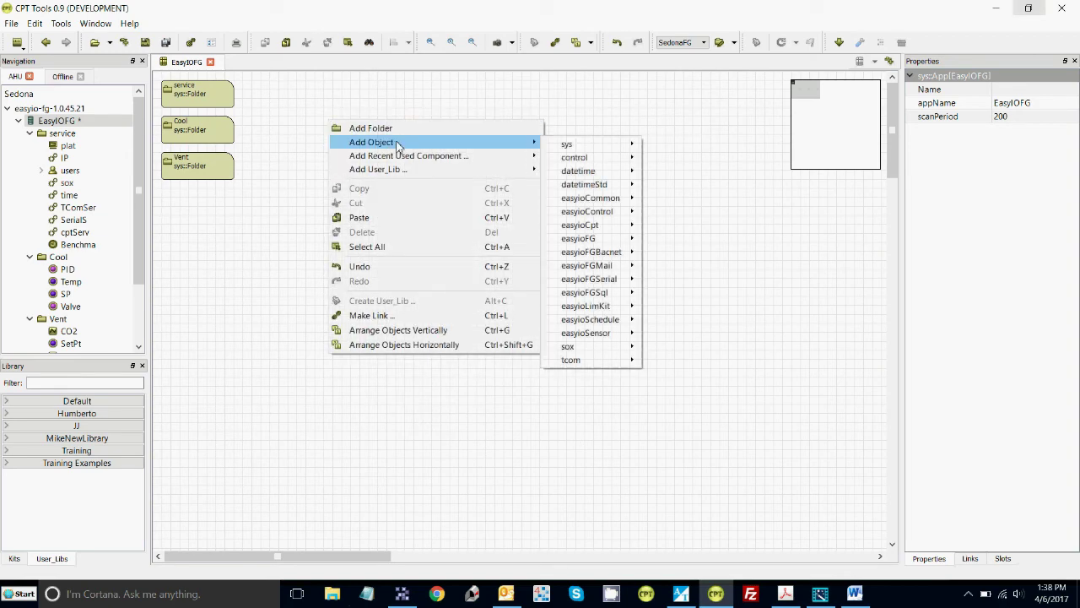
{"action": "mouse_move", "coordinate": [397, 173]}
{"action": "mouse_move", "coordinate": [625, 211]}
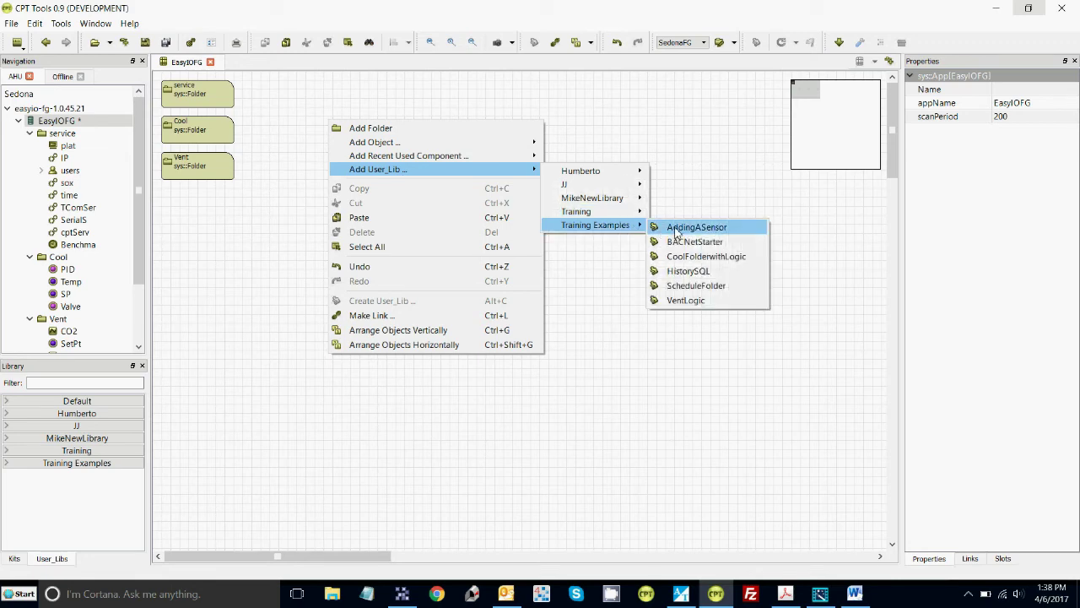
{"action": "left_click", "coordinate": [676, 233]}
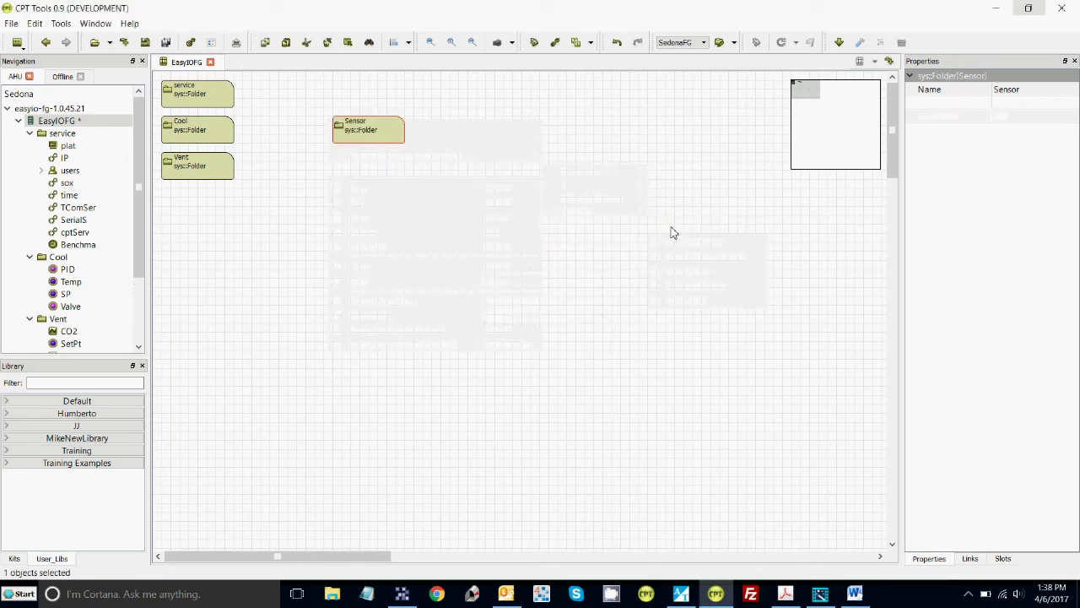
Open the Sensor folder, view the UI1 object's properties, and return to the EasyIOFG main workspace
{"action": "double_click", "coordinate": [369, 131]}
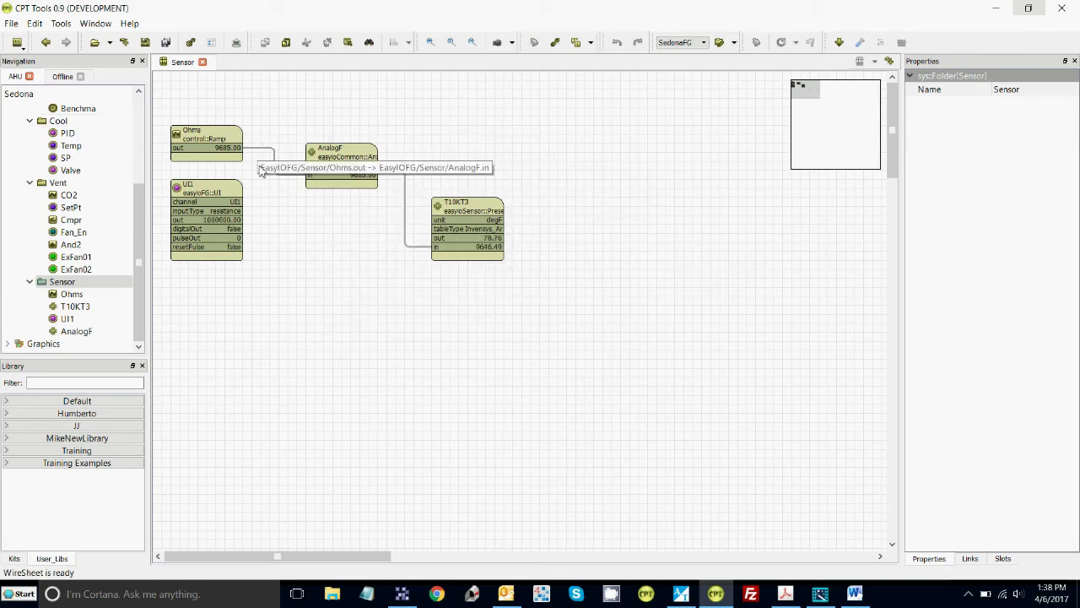
{"action": "left_click", "coordinate": [211, 191]}
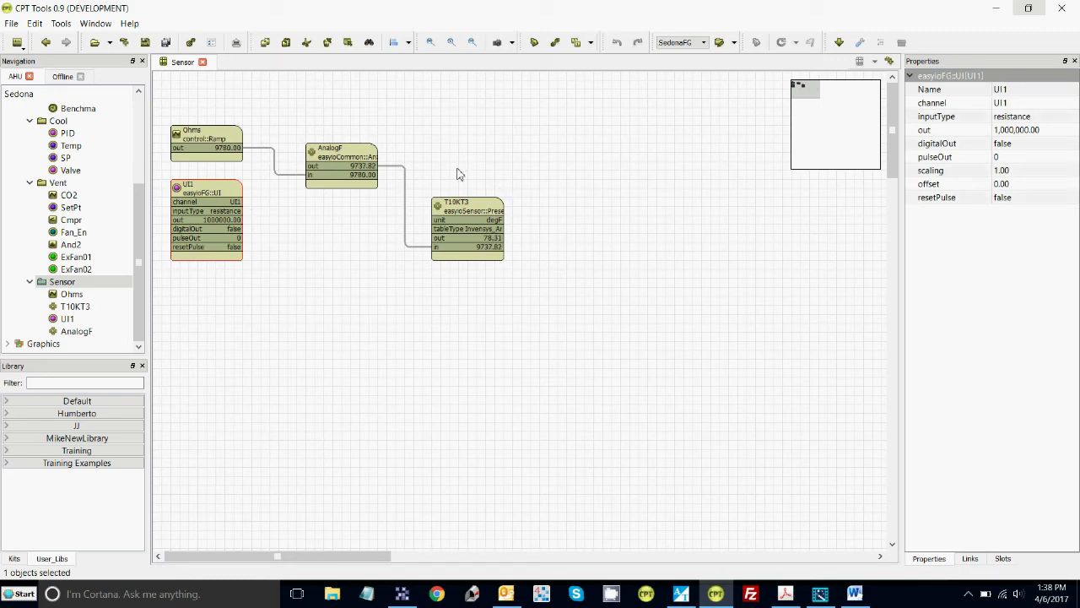
{"action": "scroll", "coordinate": [137, 162], "scroll_direction": "up", "scroll_amount": 5}
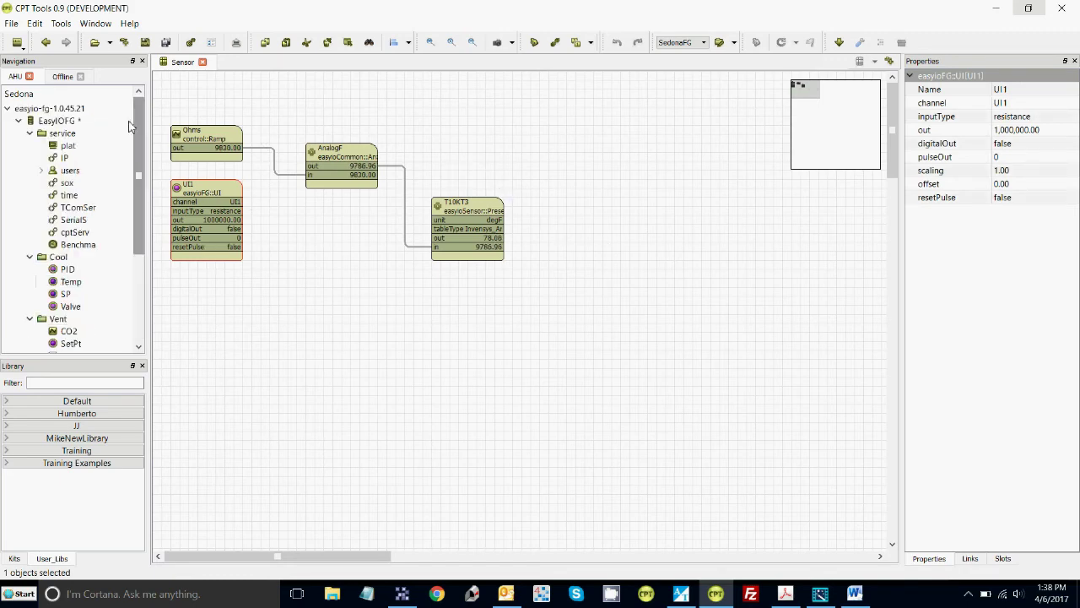
{"action": "left_click", "coordinate": [45, 122]}
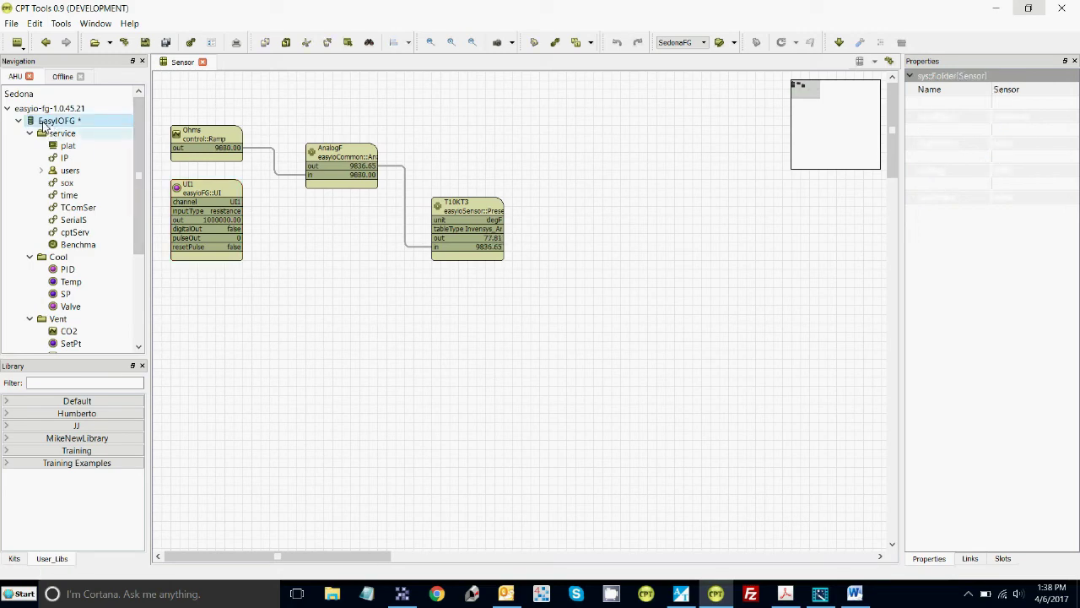
{"action": "double_click", "coordinate": [63, 131]}
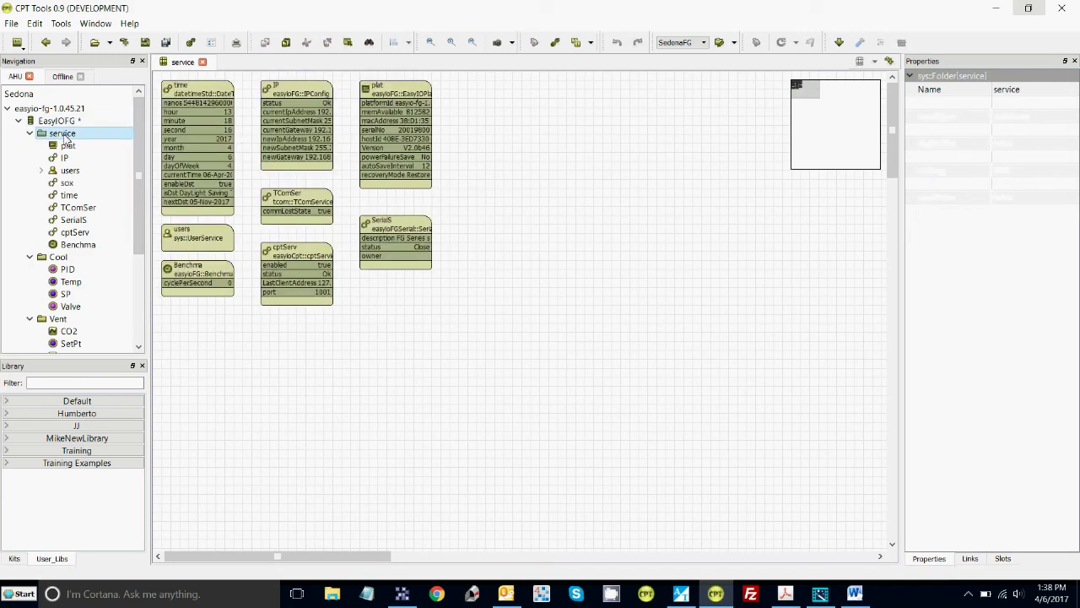
{"action": "double_click", "coordinate": [59, 122]}
Add the BACNetStarter user library from the Training Examples category to the workspace below the Sensor folder
{"action": "right_click", "coordinate": [340, 208]}
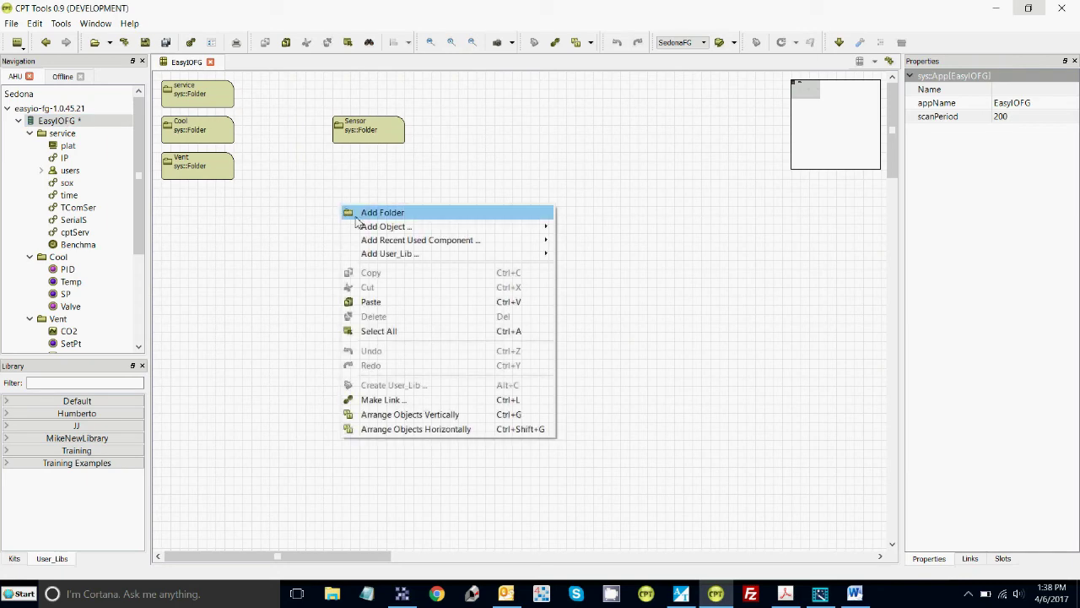
{"action": "mouse_move", "coordinate": [387, 245]}
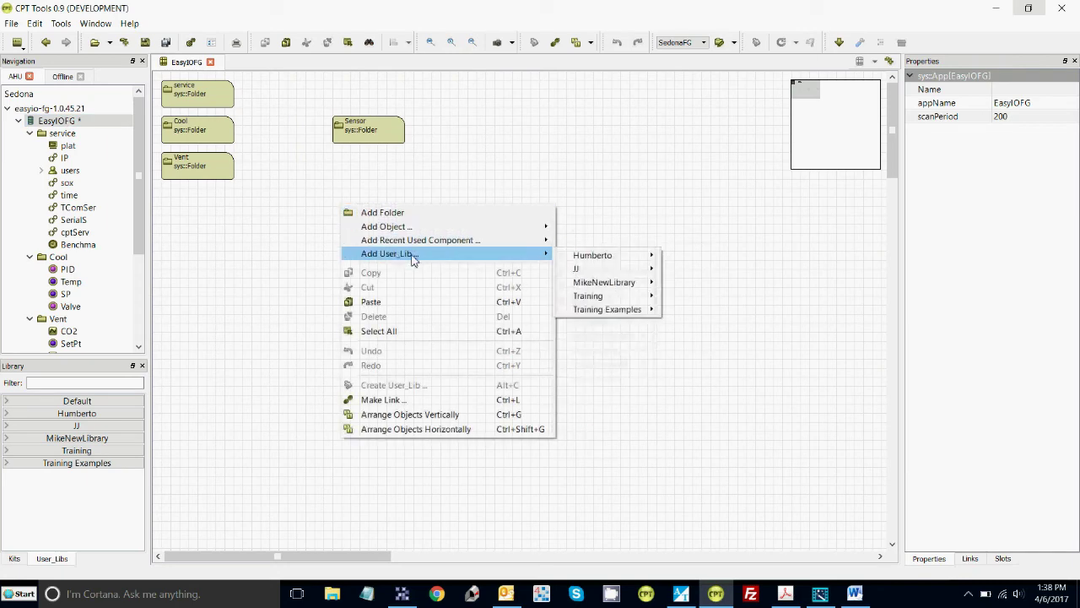
{"action": "mouse_move", "coordinate": [589, 259]}
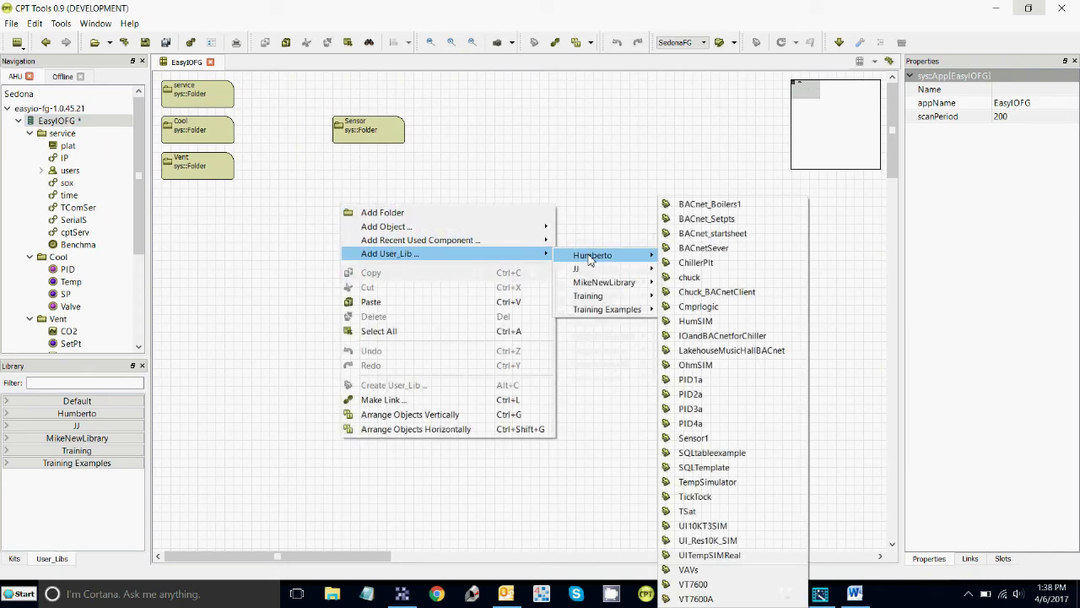
{"action": "mouse_move", "coordinate": [635, 312]}
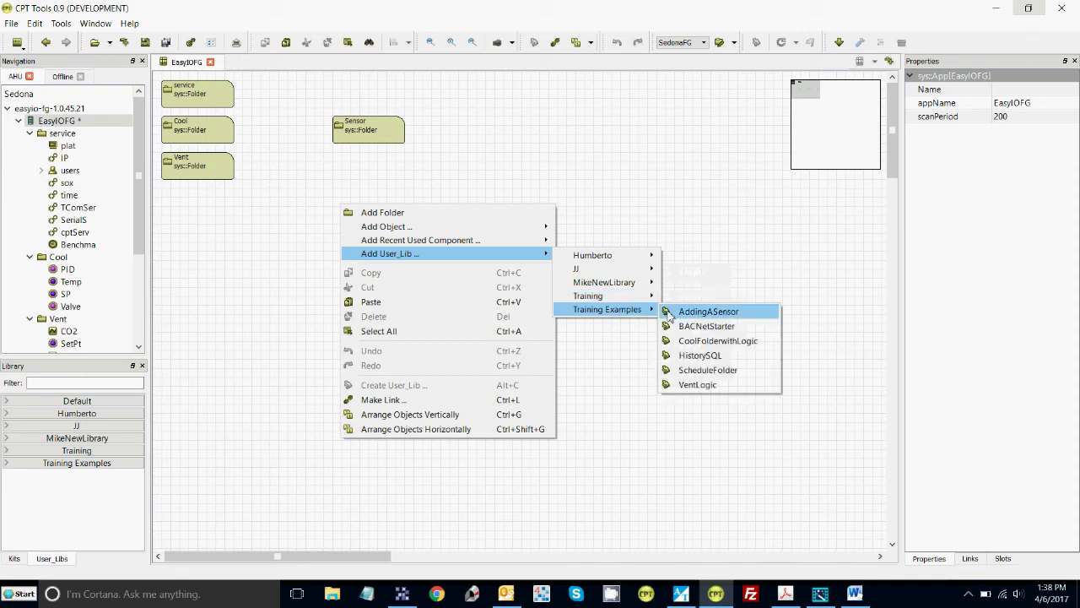
{"action": "left_click", "coordinate": [694, 327]}
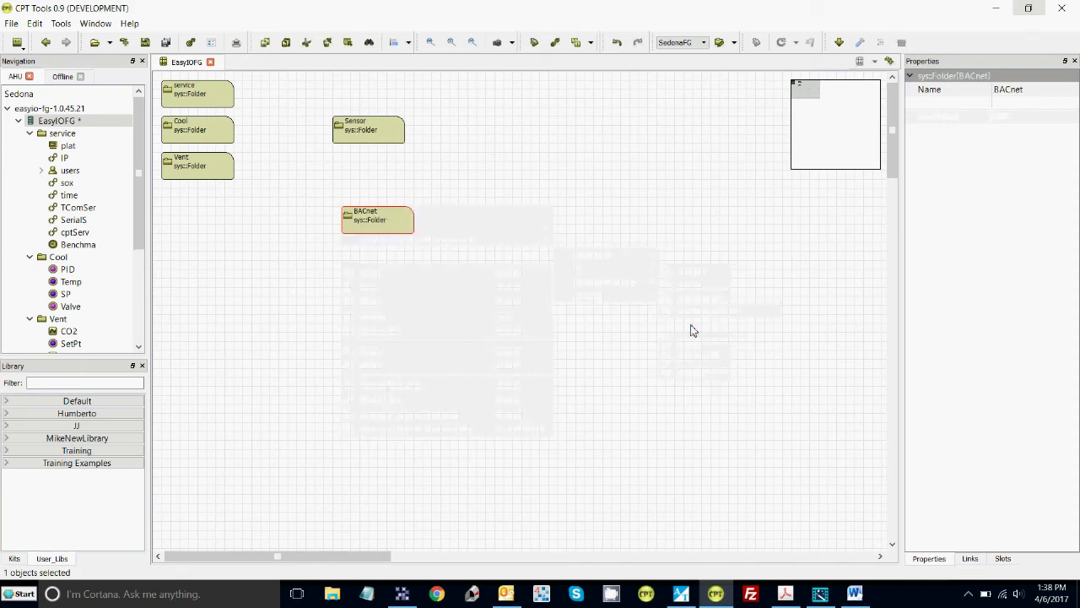
Open the BACnet folder and drill down through BACnetS and BACServ to view the AV_IO folder's objects
{"action": "double_click", "coordinate": [374, 221]}
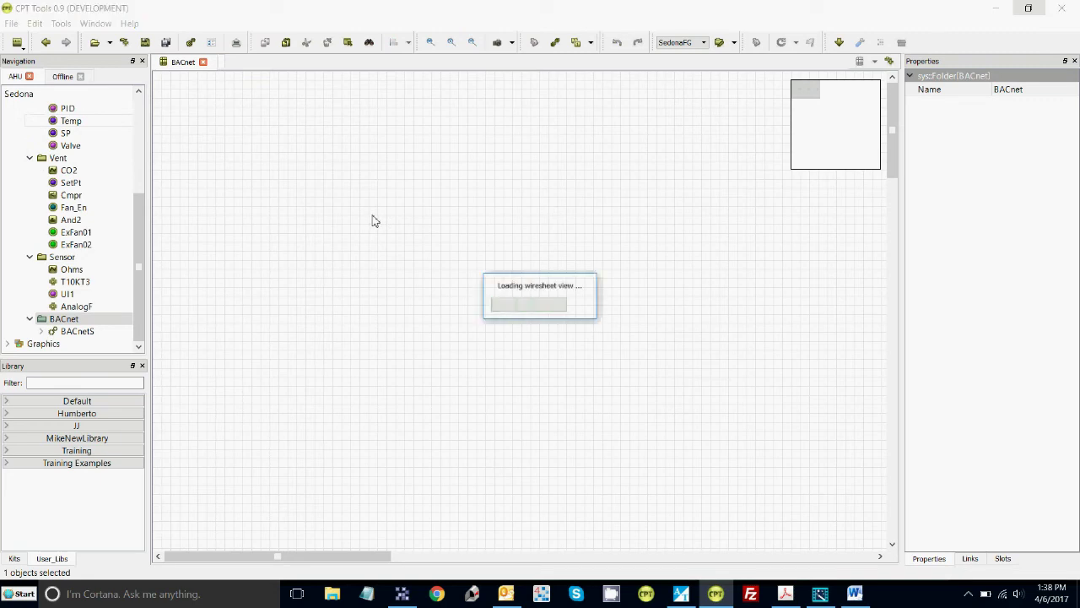
{"action": "left_click", "coordinate": [211, 101]}
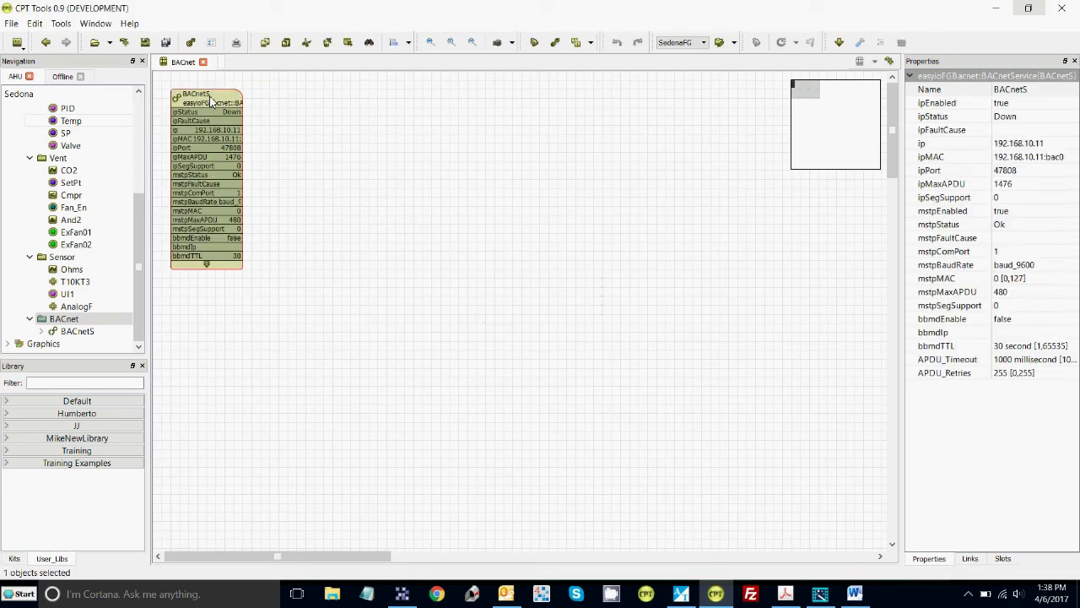
{"action": "double_click", "coordinate": [211, 102]}
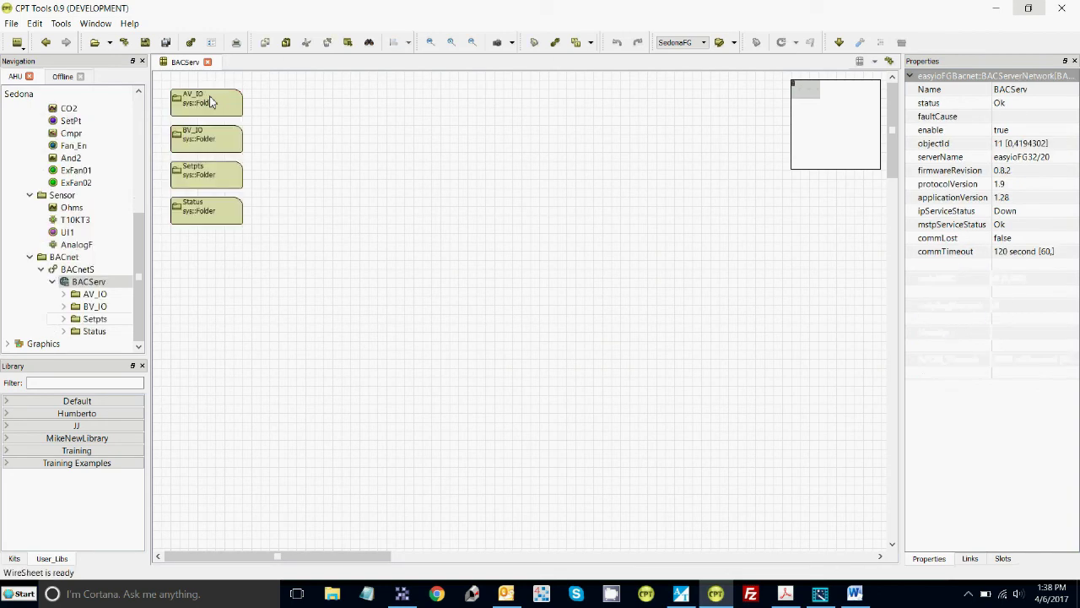
{"action": "left_click", "coordinate": [211, 101]}
{"action": "double_click", "coordinate": [211, 101]}
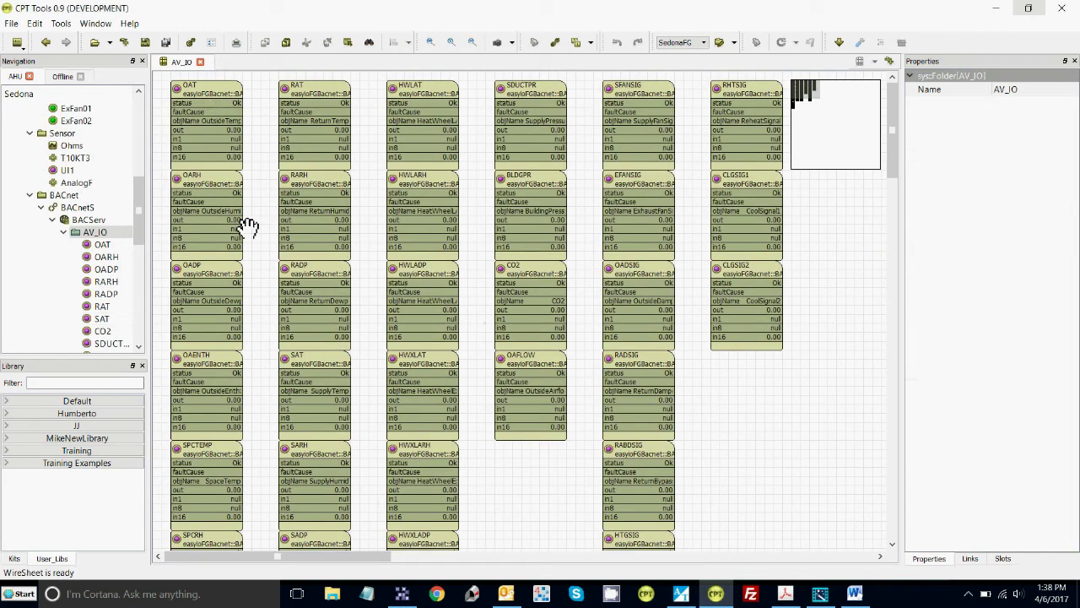
Save the app and return to the EasyIOFG main workspace
{"action": "scroll", "coordinate": [138, 103], "scroll_direction": "up", "scroll_amount": 8}
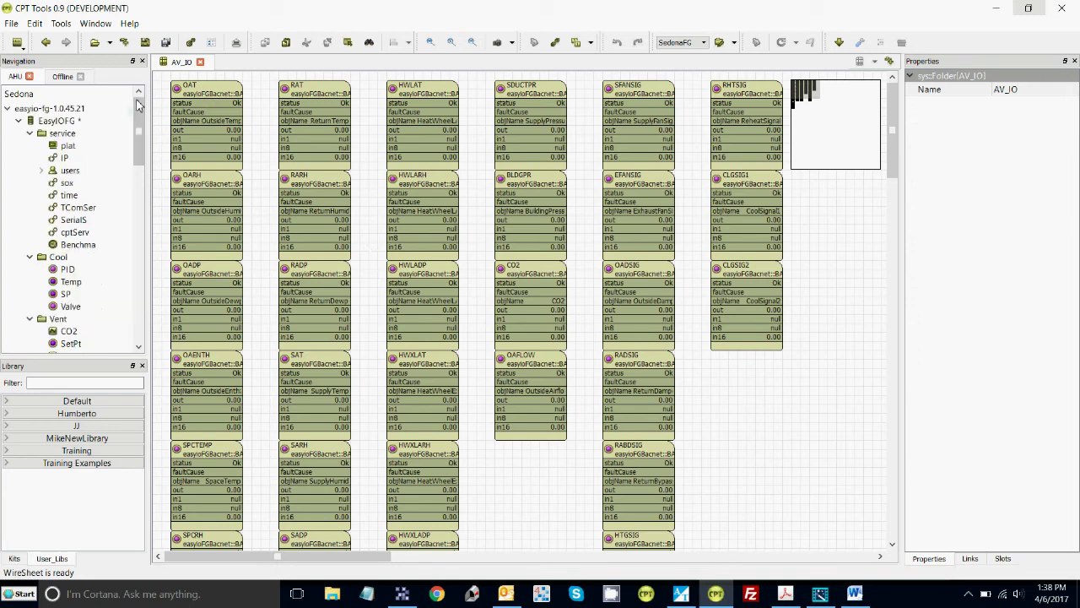
{"action": "left_click", "coordinate": [145, 44]}
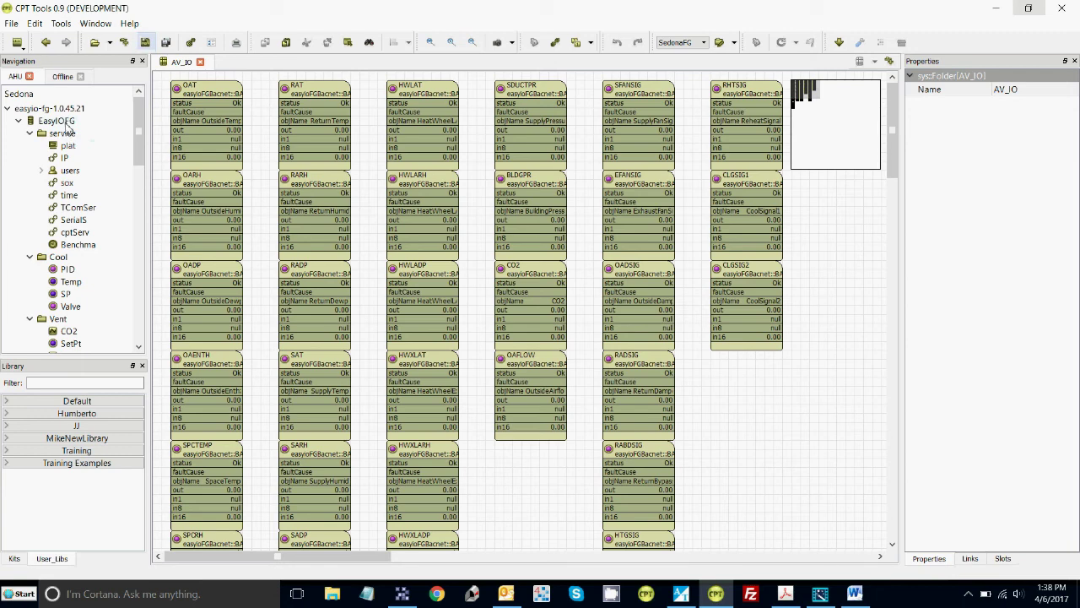
{"action": "left_click", "coordinate": [66, 124]}
Add the HistorySQL user library from the Training Examples category and arrange the workspace folders vertically
{"action": "right_click", "coordinate": [424, 319]}
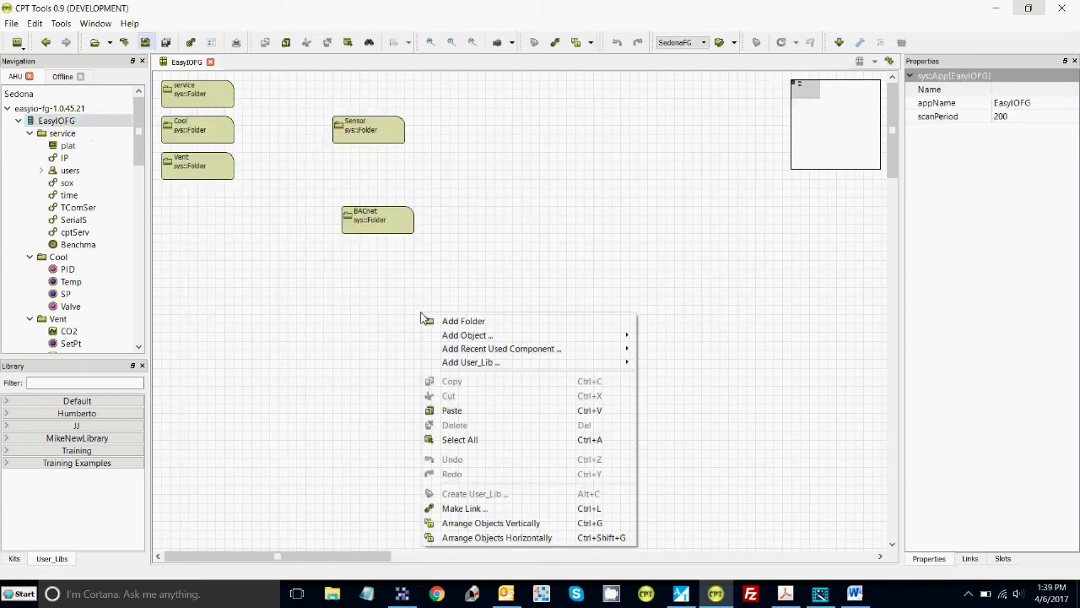
{"action": "mouse_move", "coordinate": [567, 366]}
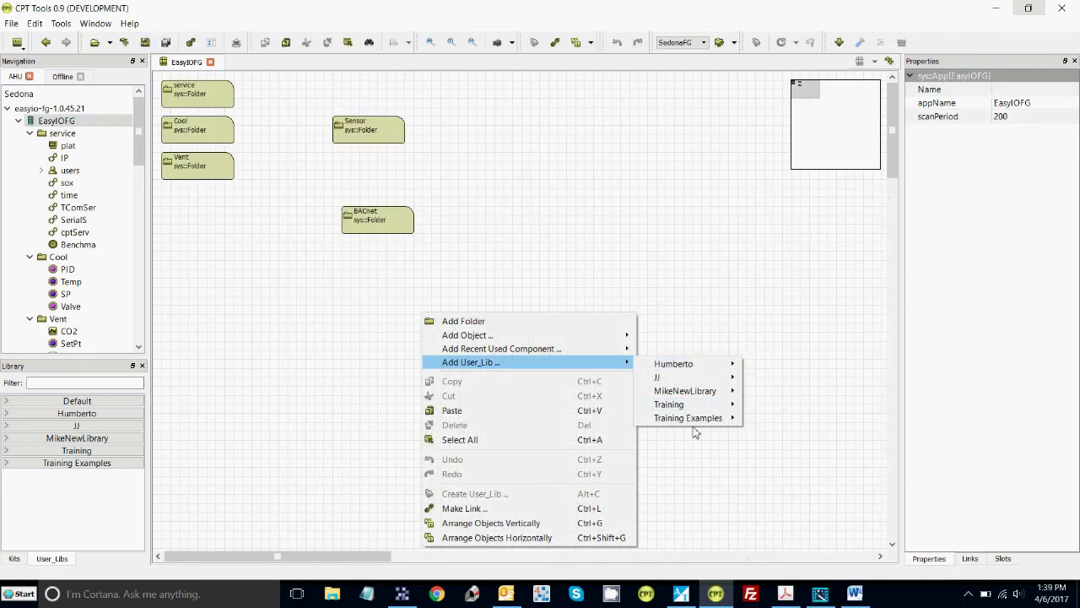
{"action": "mouse_move", "coordinate": [701, 420]}
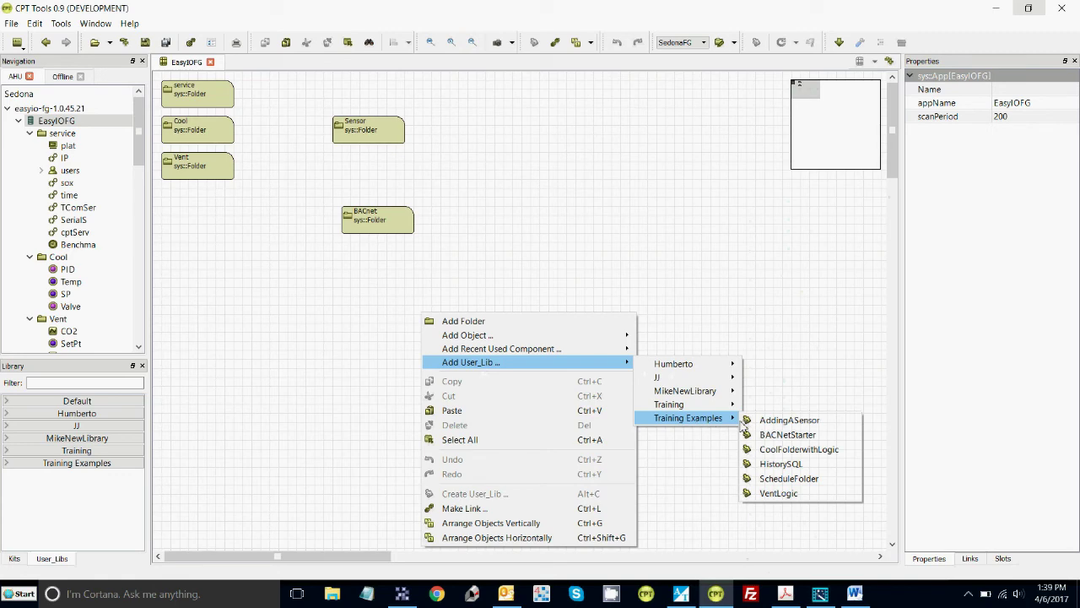
{"action": "left_click", "coordinate": [776, 465]}
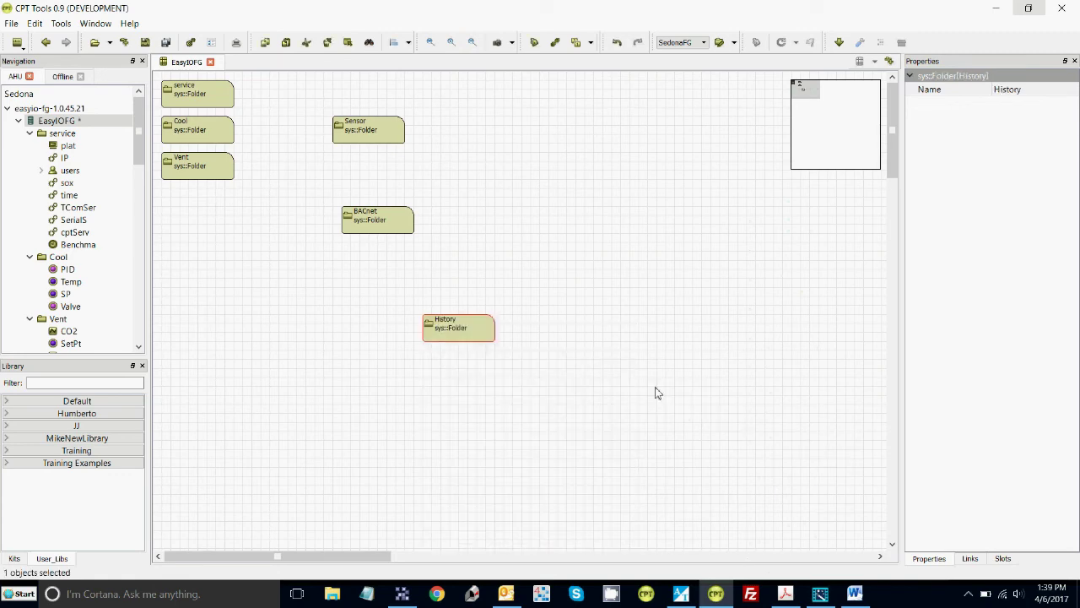
{"action": "right_click", "coordinate": [530, 352]}
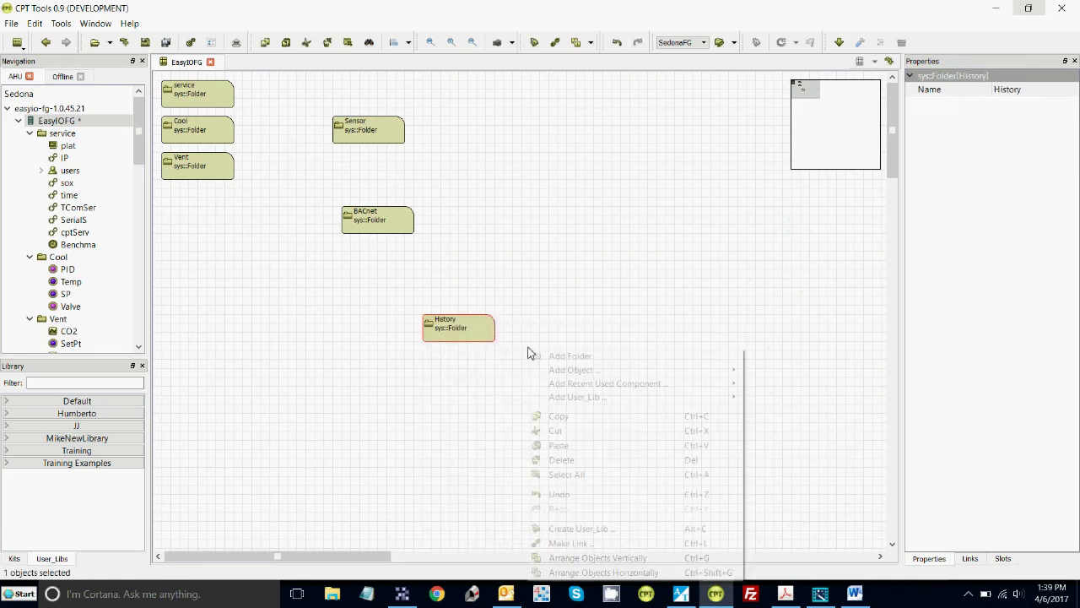
{"action": "left_click", "coordinate": [564, 563]}
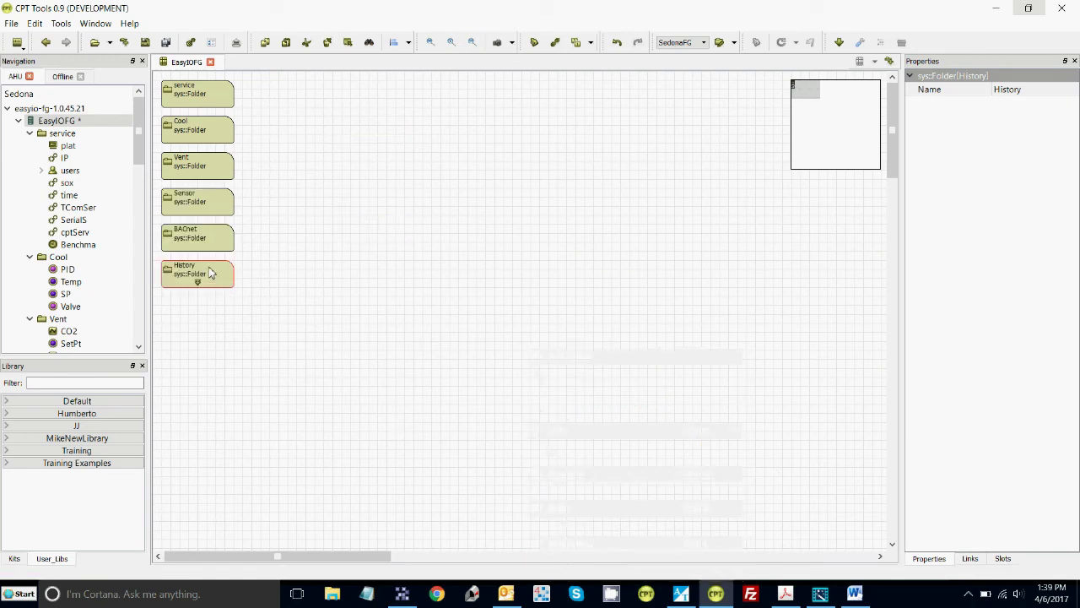
Open the History folder, drill down through sqlite3 into the Chiller table, and return to the EasyIOFG main workspace
{"action": "double_click", "coordinate": [201, 275]}
{"action": "double_click", "coordinate": [233, 111]}
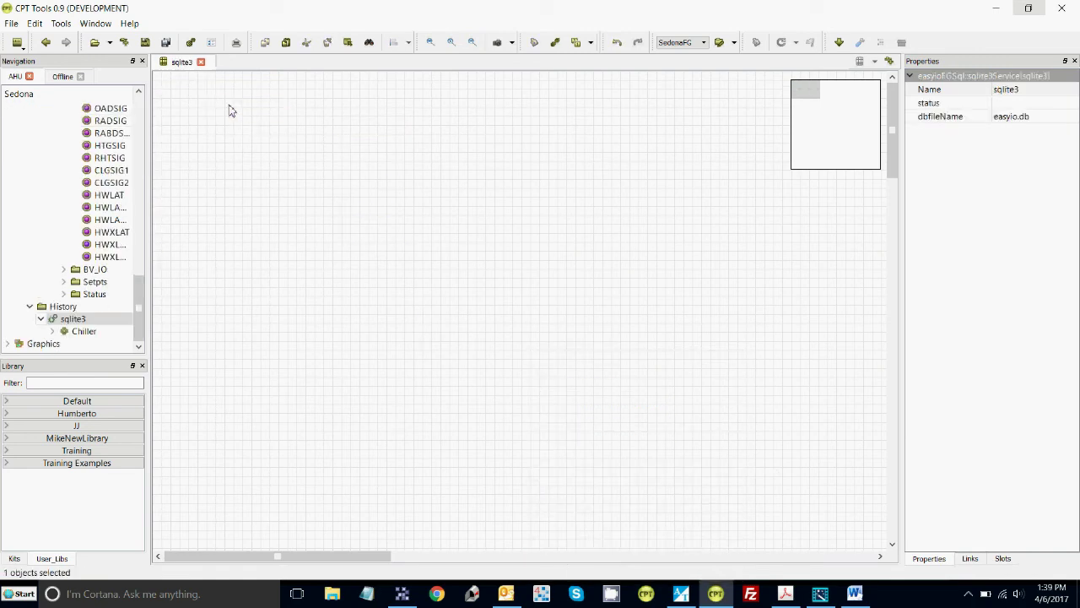
{"action": "double_click", "coordinate": [239, 121]}
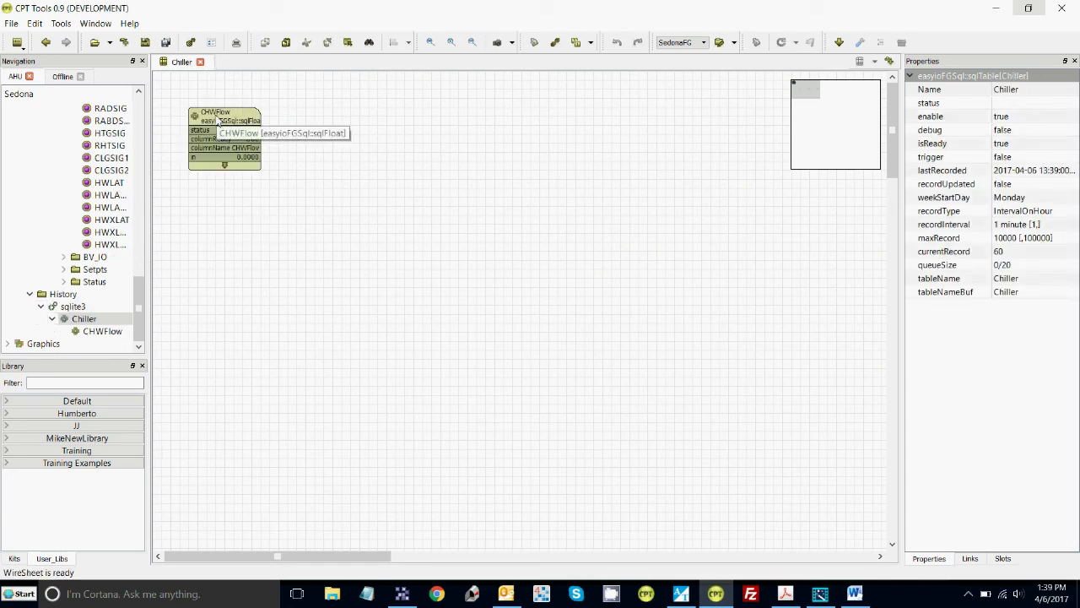
{"action": "left_click", "coordinate": [139, 106]}
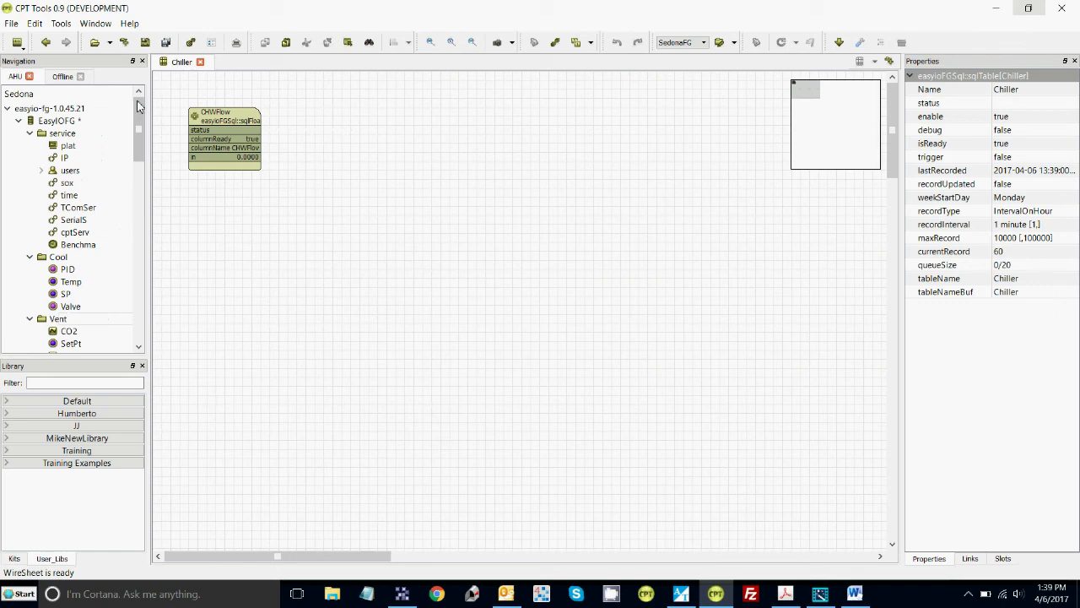
{"action": "double_click", "coordinate": [82, 123]}
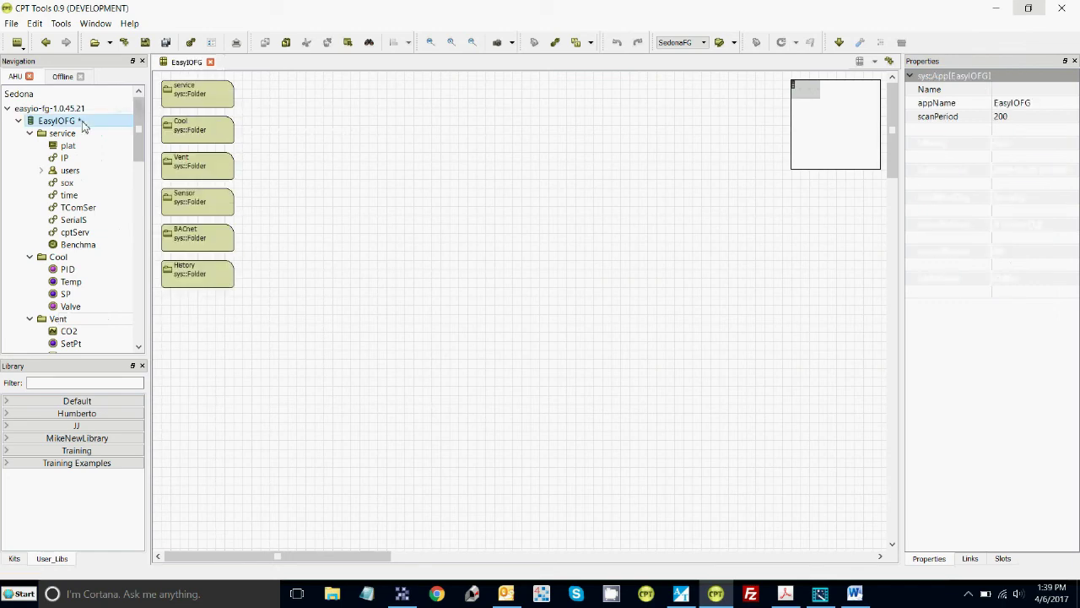
Add the ScheduleFolder user library from the Training Examples category to the empty area beside the existing folders
{"action": "right_click", "coordinate": [386, 160]}
{"action": "mouse_move", "coordinate": [430, 196]}
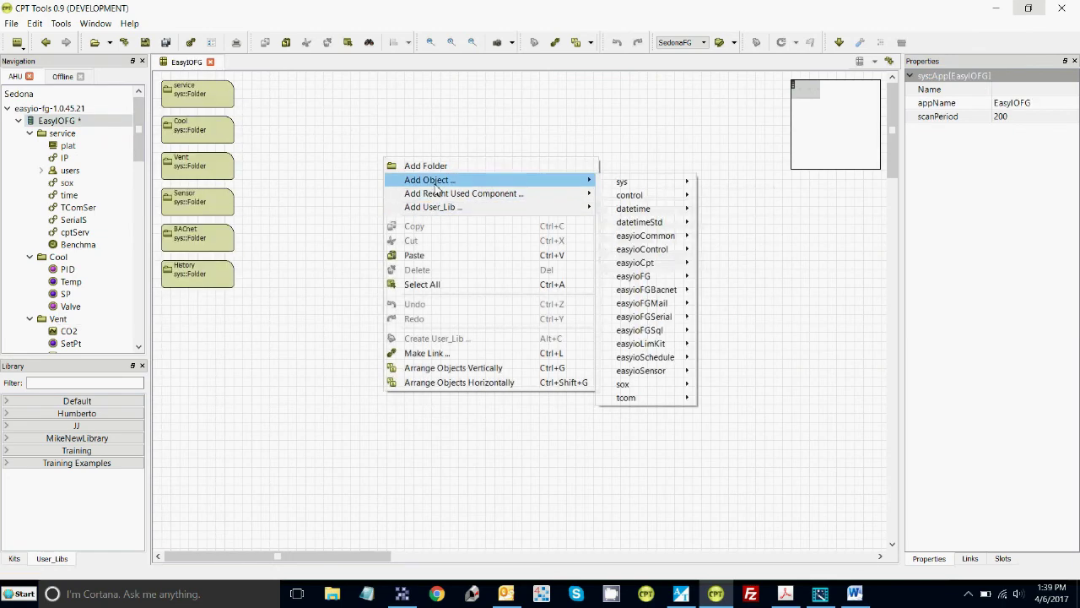
{"action": "mouse_move", "coordinate": [620, 184]}
{"action": "mouse_move", "coordinate": [549, 207]}
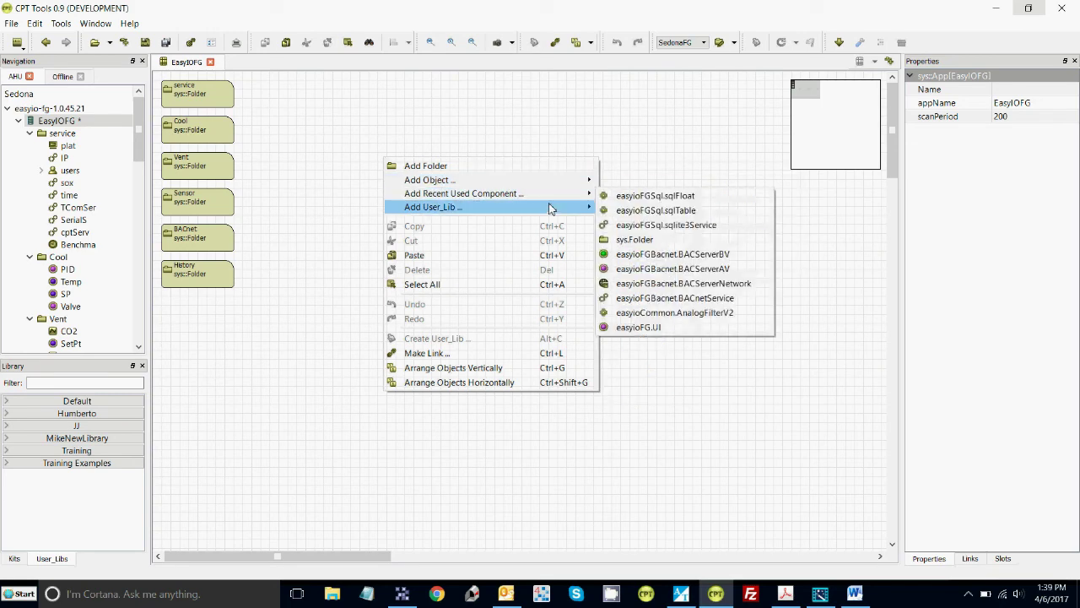
{"action": "mouse_move", "coordinate": [646, 249]}
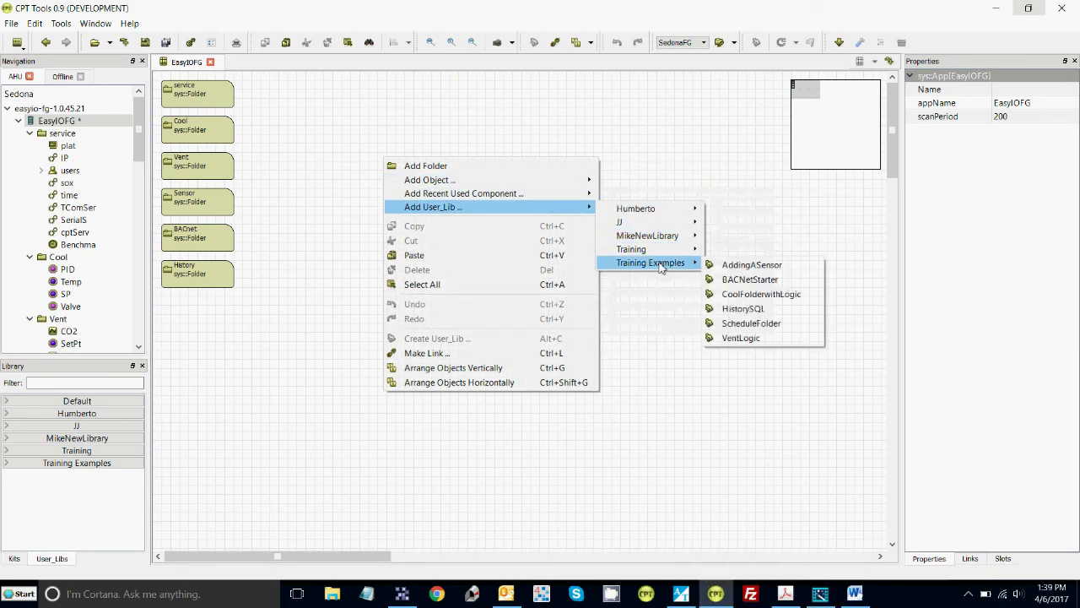
{"action": "left_click", "coordinate": [750, 323]}
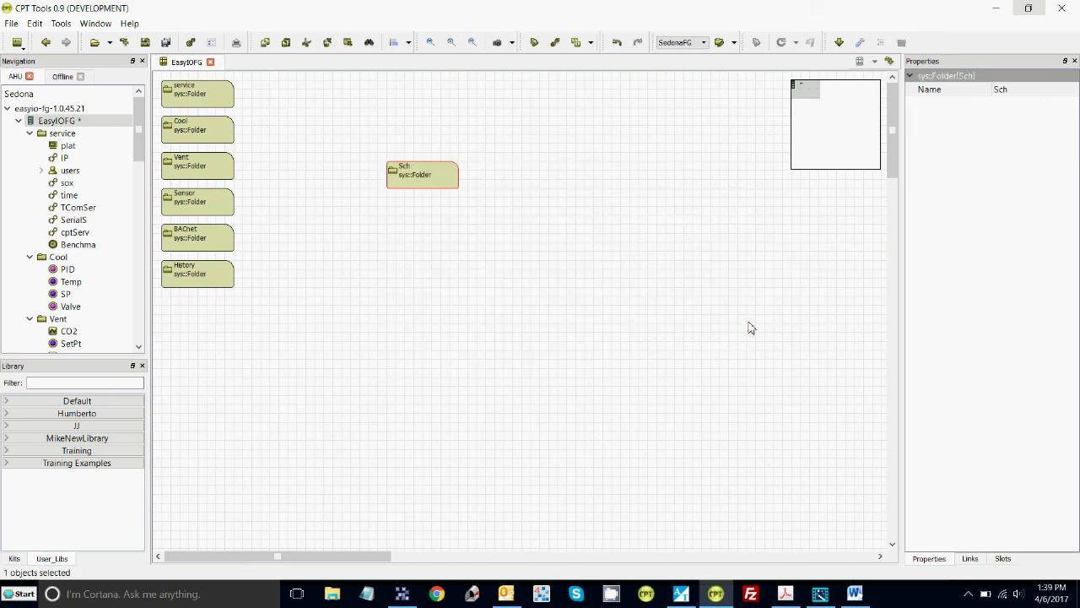
Open the Sch folder to view its Enable and Occupy objects, and return to the EasyIOFG main workspace
{"action": "double_click", "coordinate": [442, 177]}
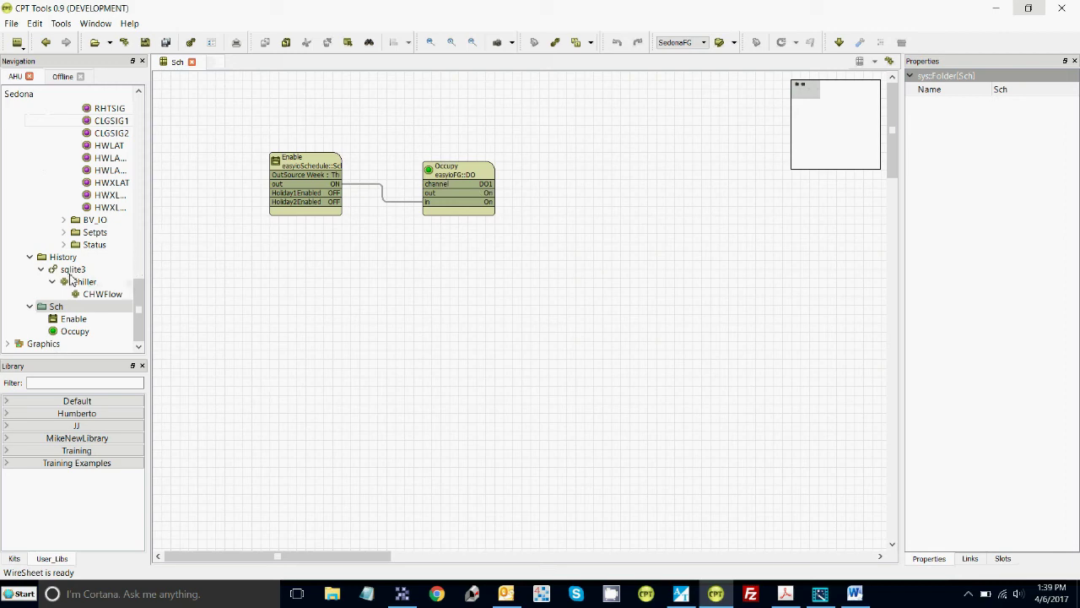
{"action": "scroll", "coordinate": [144, 196], "scroll_direction": "up", "scroll_amount": 10}
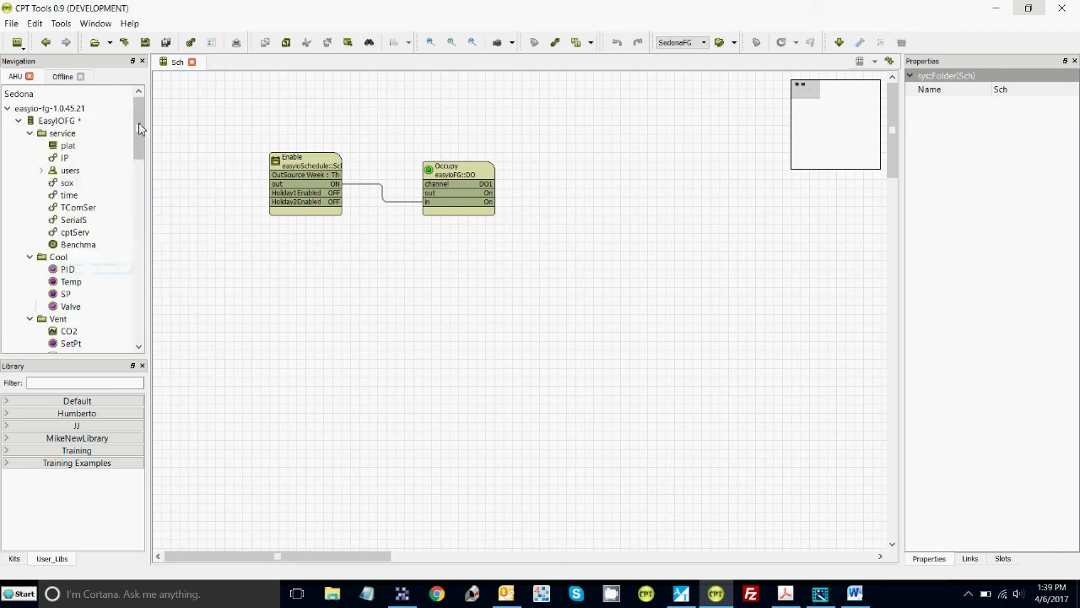
{"action": "double_click", "coordinate": [70, 124]}
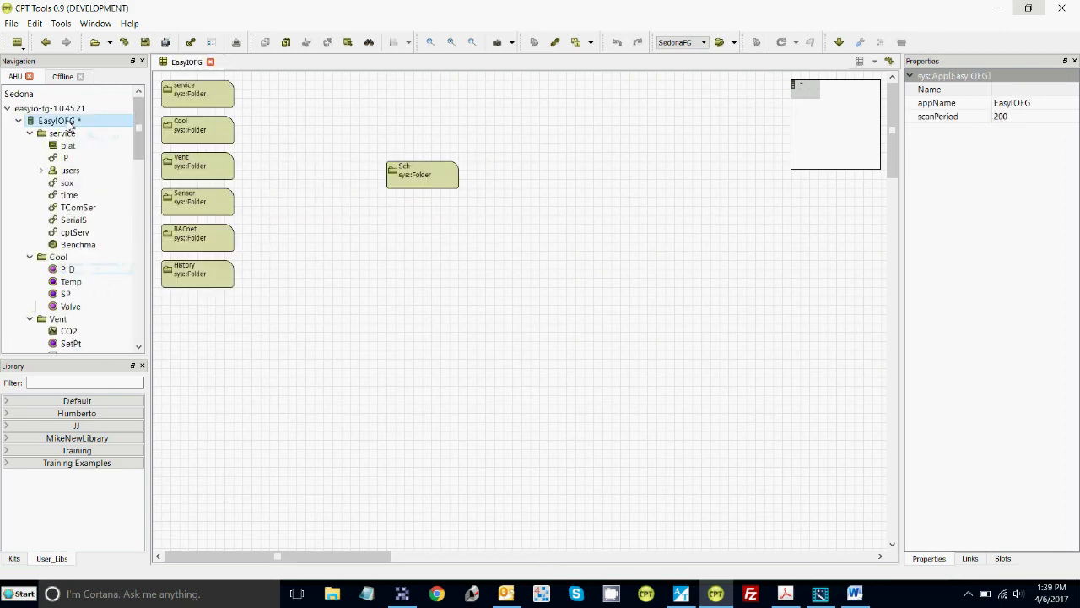
In the Cool folder, use Make Link to link the out slot of Sch's Enable schedule to the PID object's enable slot
{"action": "double_click", "coordinate": [200, 131]}
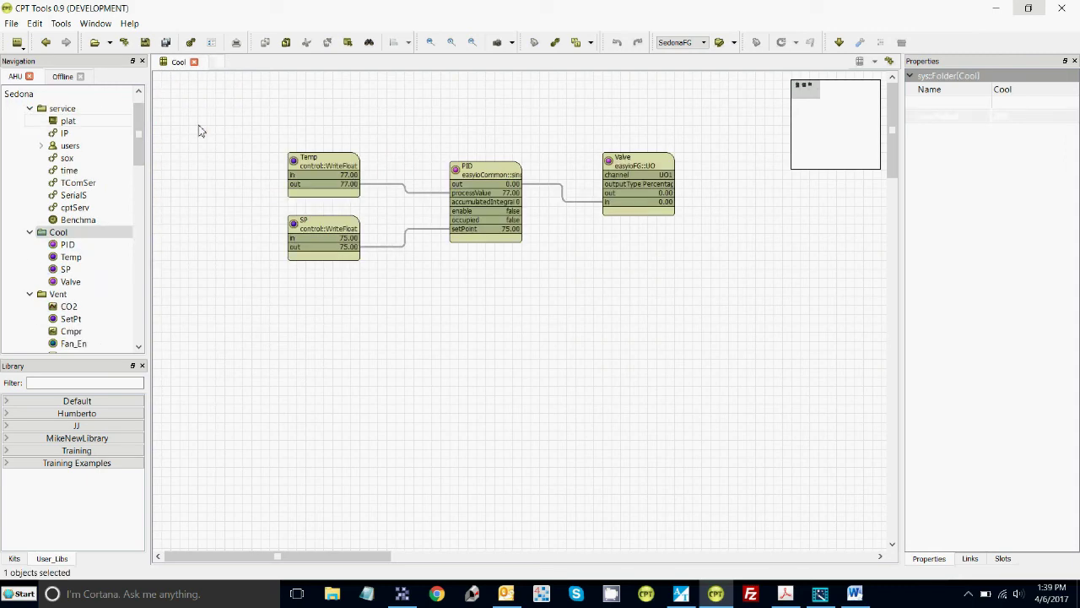
{"action": "left_click", "coordinate": [487, 174]}
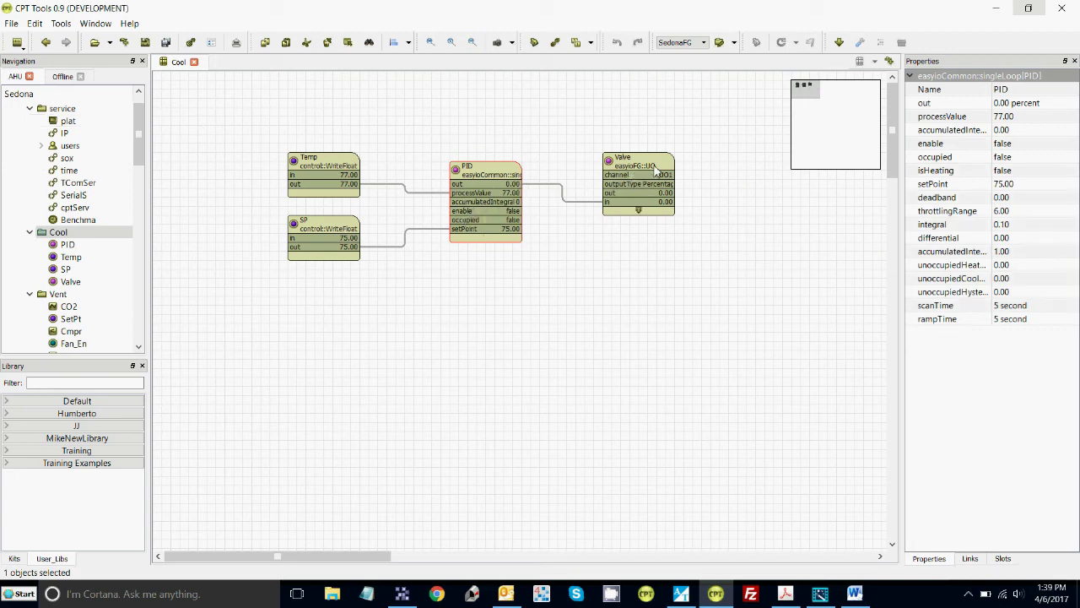
{"action": "right_click", "coordinate": [482, 174]}
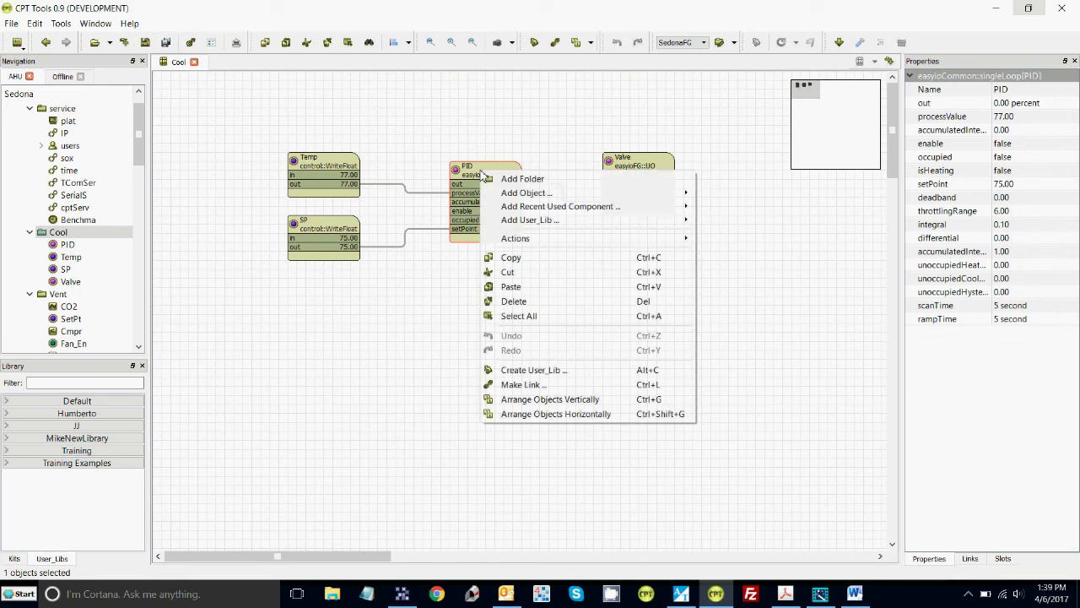
{"action": "left_click", "coordinate": [503, 385]}
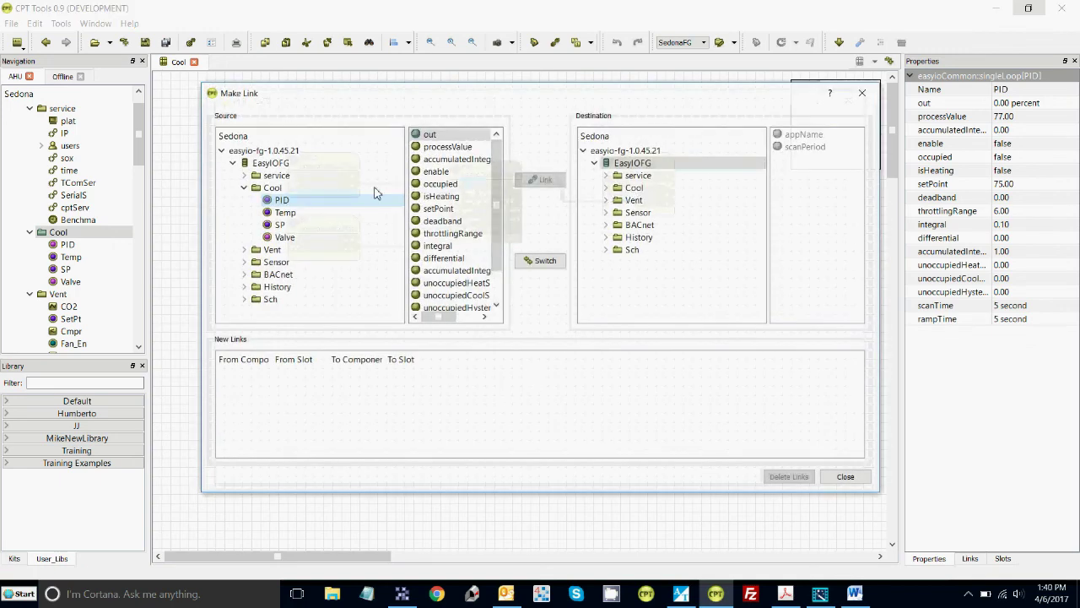
{"action": "left_click", "coordinate": [548, 265]}
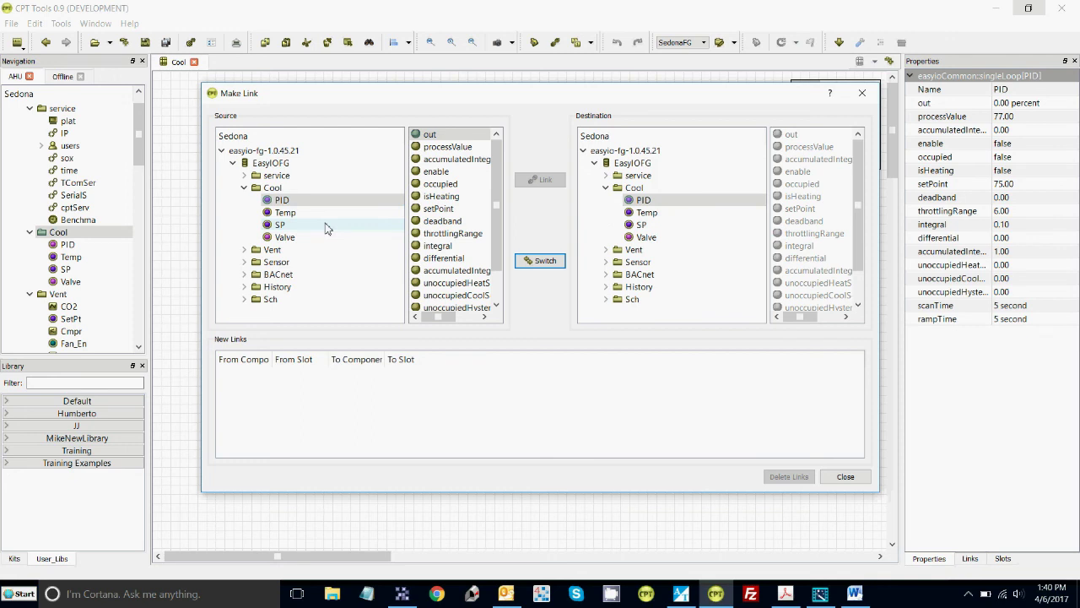
{"action": "left_click", "coordinate": [245, 300]}
{"action": "left_click", "coordinate": [285, 311]}
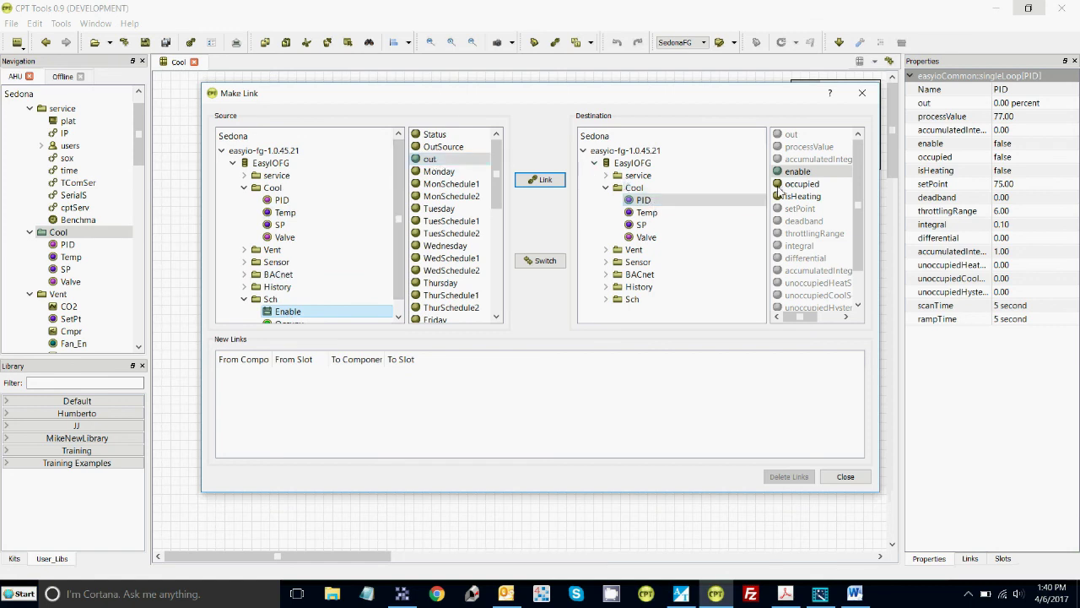
{"action": "left_click", "coordinate": [546, 183]}
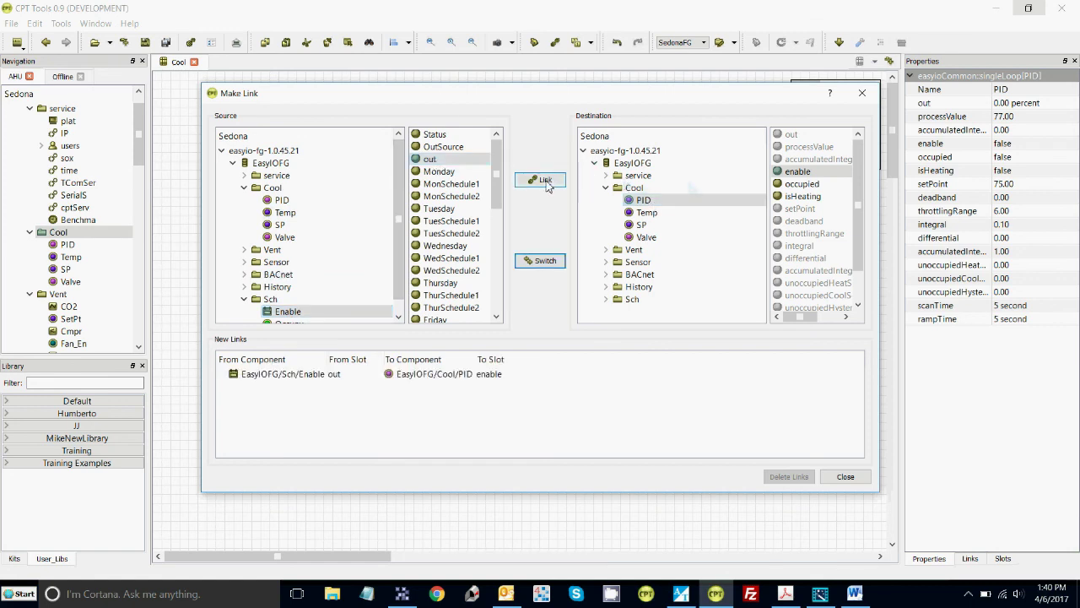
Link the out slot of Sch's Occupy object to the PID object's occupied slot and finish making links
{"action": "left_click", "coordinate": [399, 318]}
{"action": "left_click", "coordinate": [288, 312]}
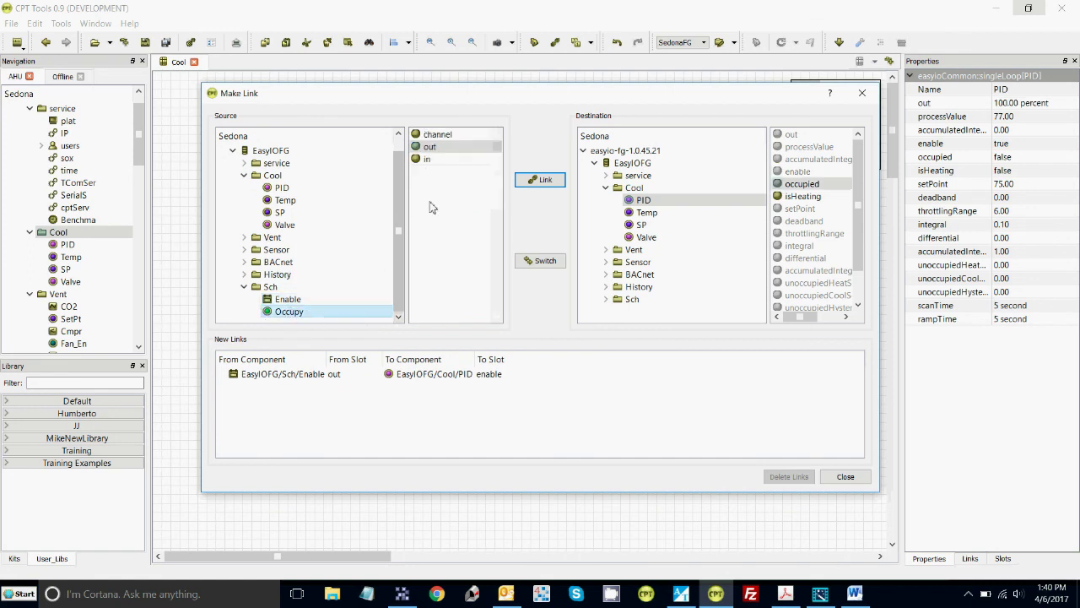
{"action": "left_click", "coordinate": [426, 160]}
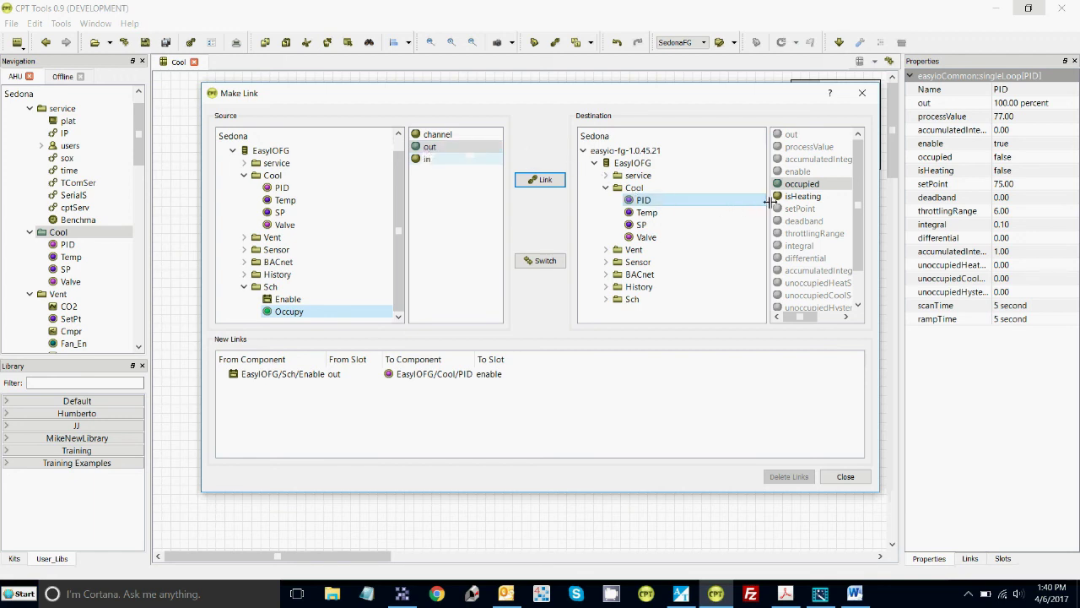
{"action": "left_click", "coordinate": [793, 187]}
{"action": "left_click", "coordinate": [542, 180]}
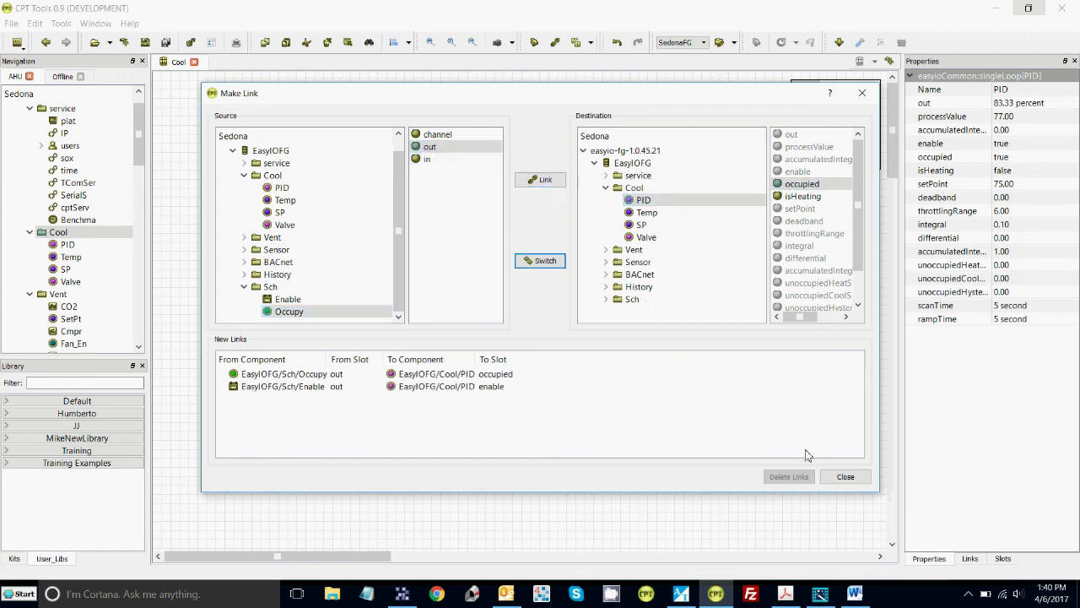
{"action": "left_click", "coordinate": [844, 477]}
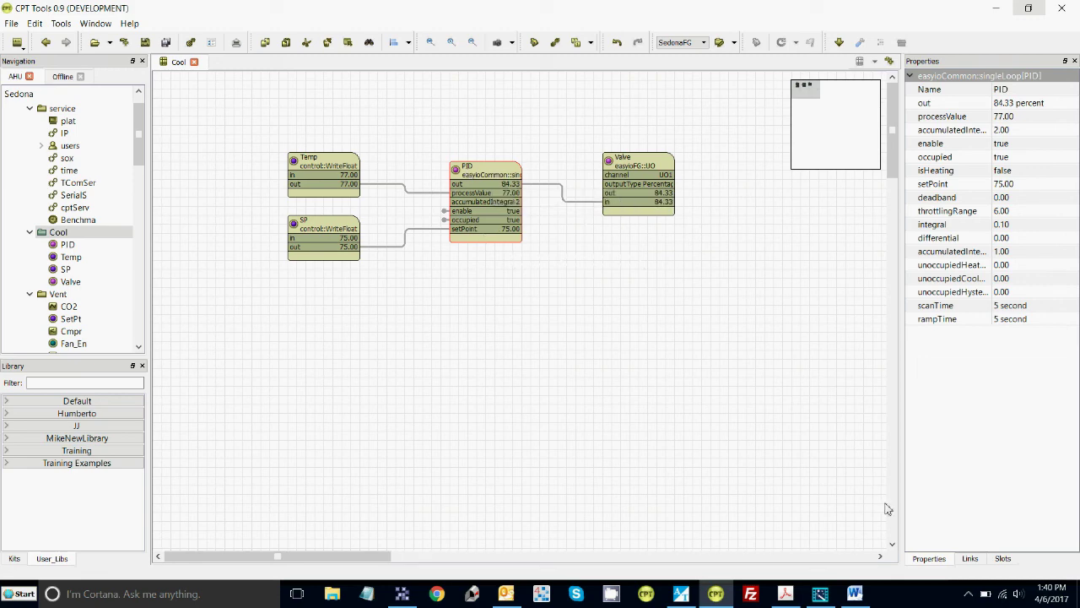
Review the PID object's links and slots, including the other component and other slot of each link
{"action": "left_click", "coordinate": [972, 558]}
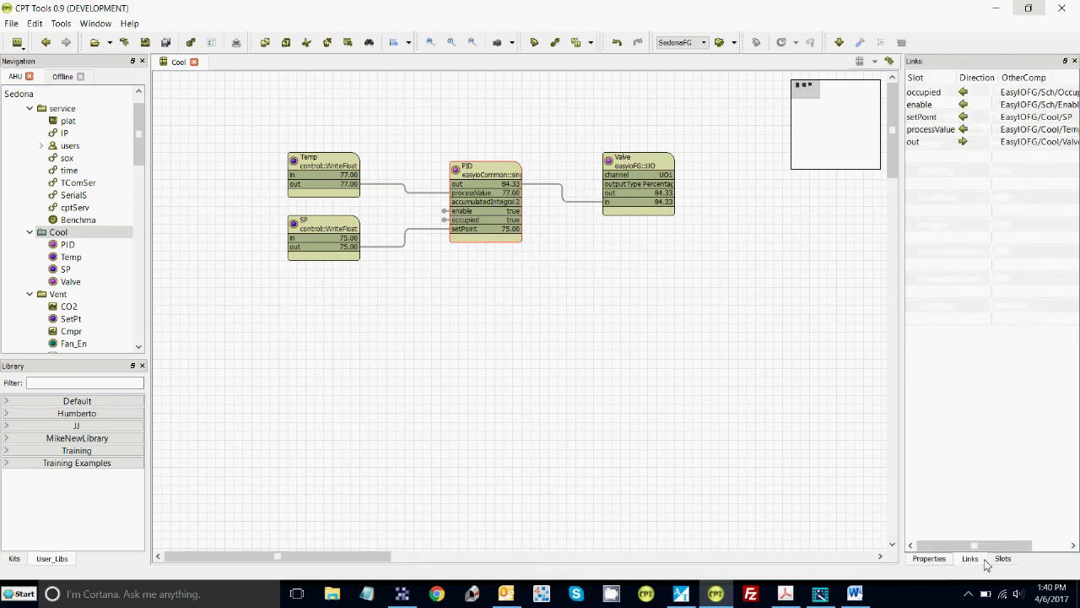
{"action": "left_click", "coordinate": [1003, 559]}
{"action": "left_click", "coordinate": [930, 559]}
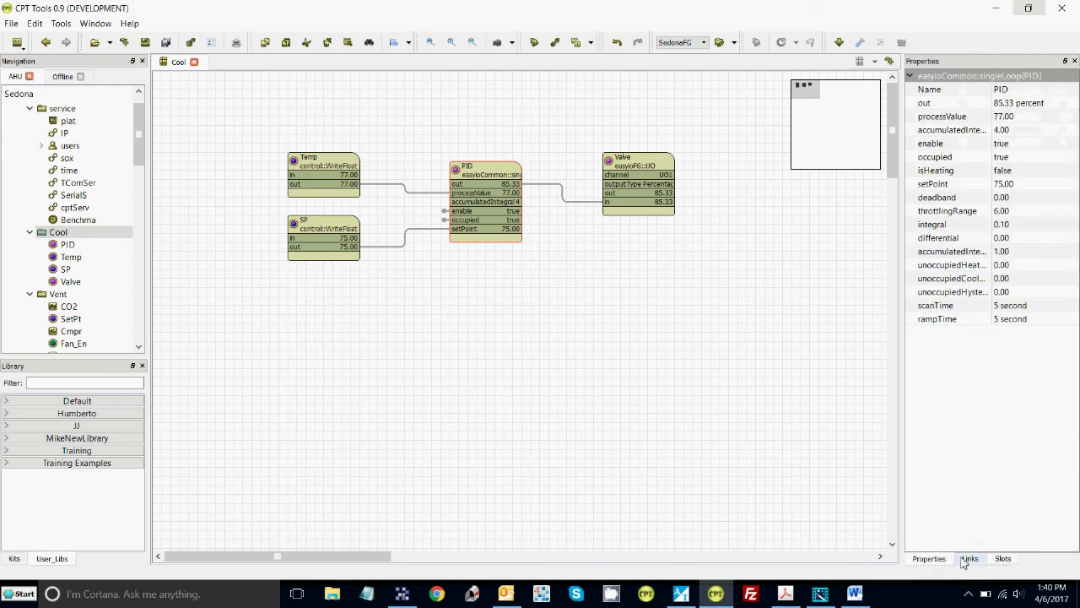
{"action": "left_click", "coordinate": [971, 558]}
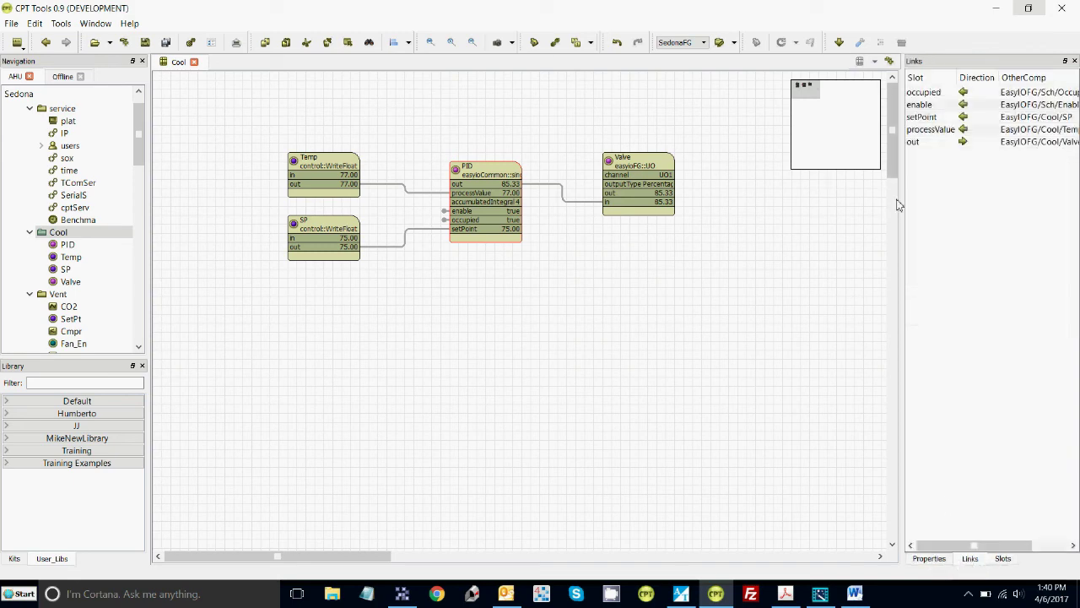
{"action": "left_click_drag", "start_coordinate": [905, 200], "coordinate": [839, 195]}
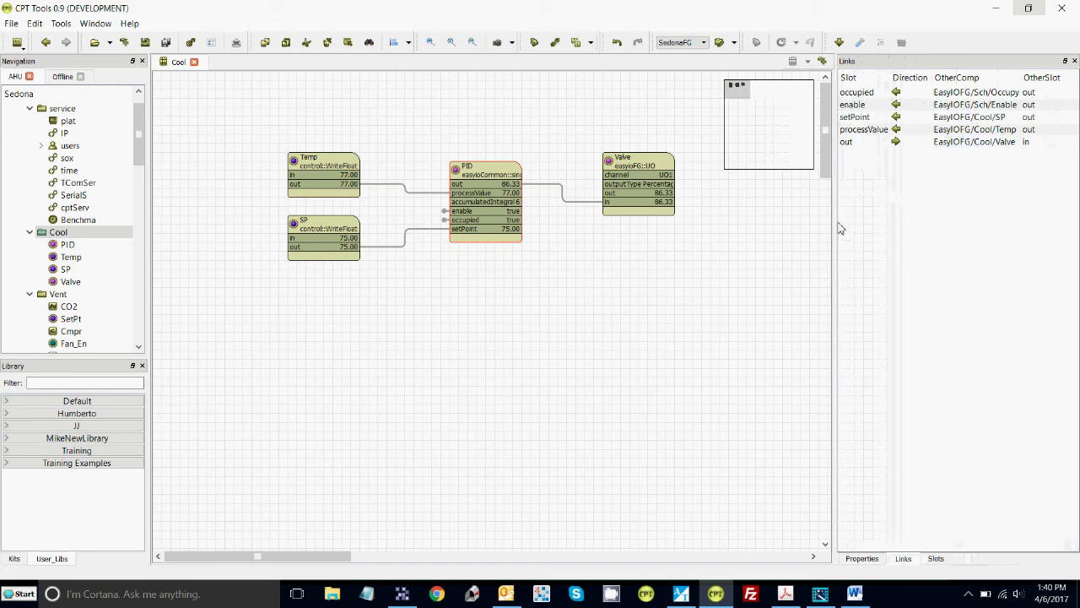
{"action": "left_click_drag", "start_coordinate": [838, 225], "coordinate": [908, 225]}
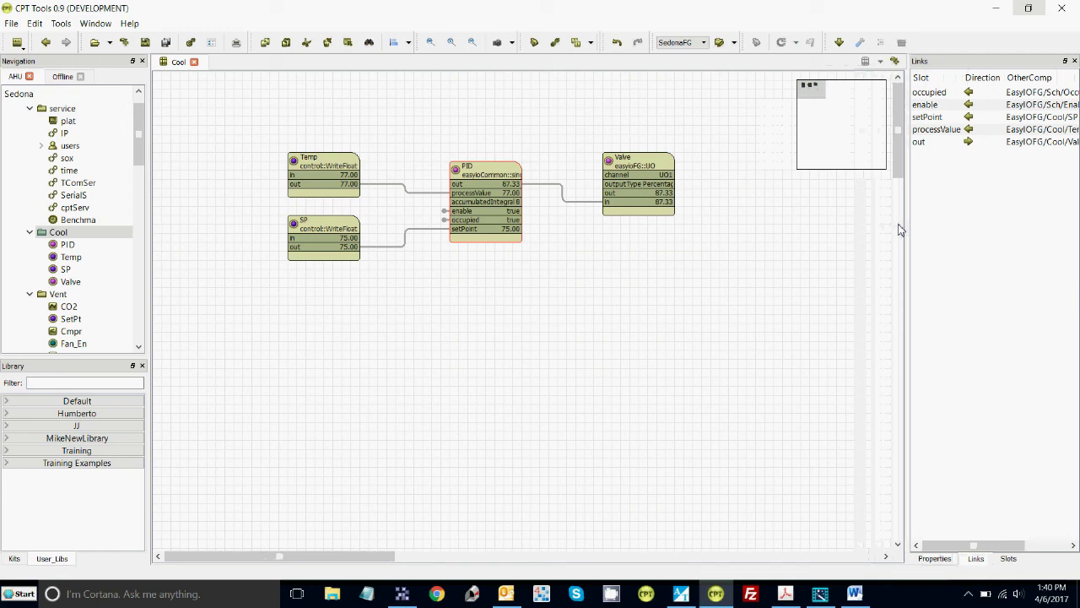
Return to the EasyIOFG main workspace and arrange its folders vertically
{"action": "left_click", "coordinate": [140, 91]}
{"action": "left_click", "coordinate": [140, 91]}
{"action": "left_click", "coordinate": [60, 121]}
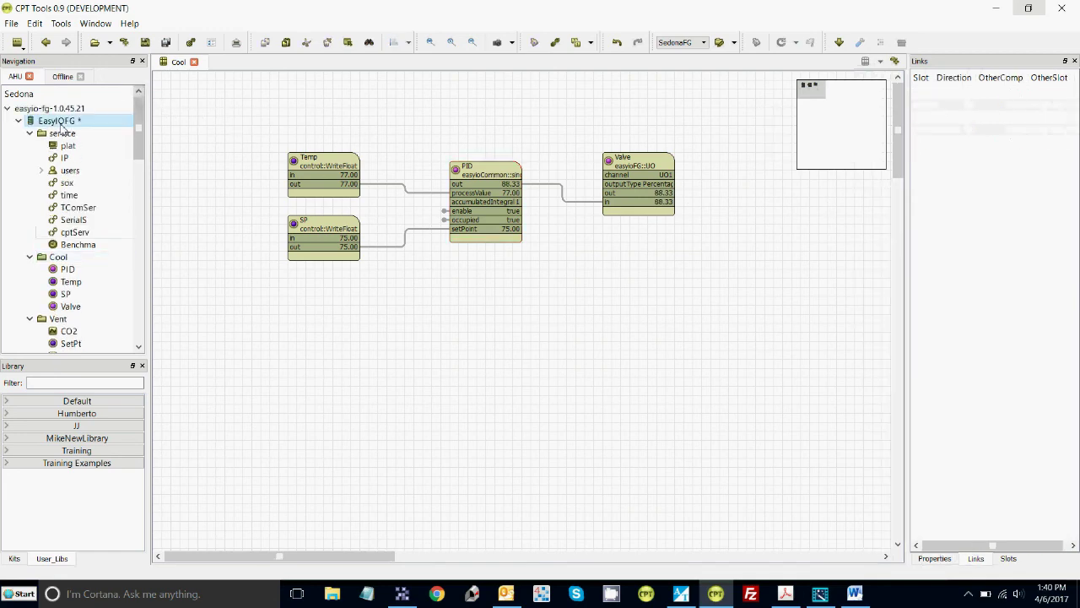
{"action": "right_click", "coordinate": [374, 360]}
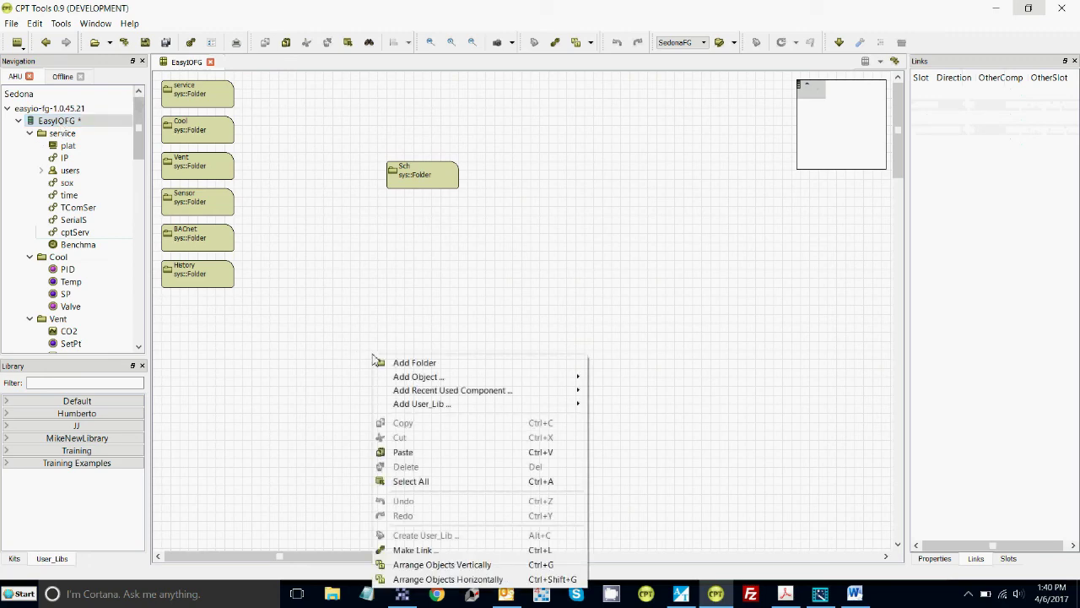
{"action": "left_click", "coordinate": [454, 564]}
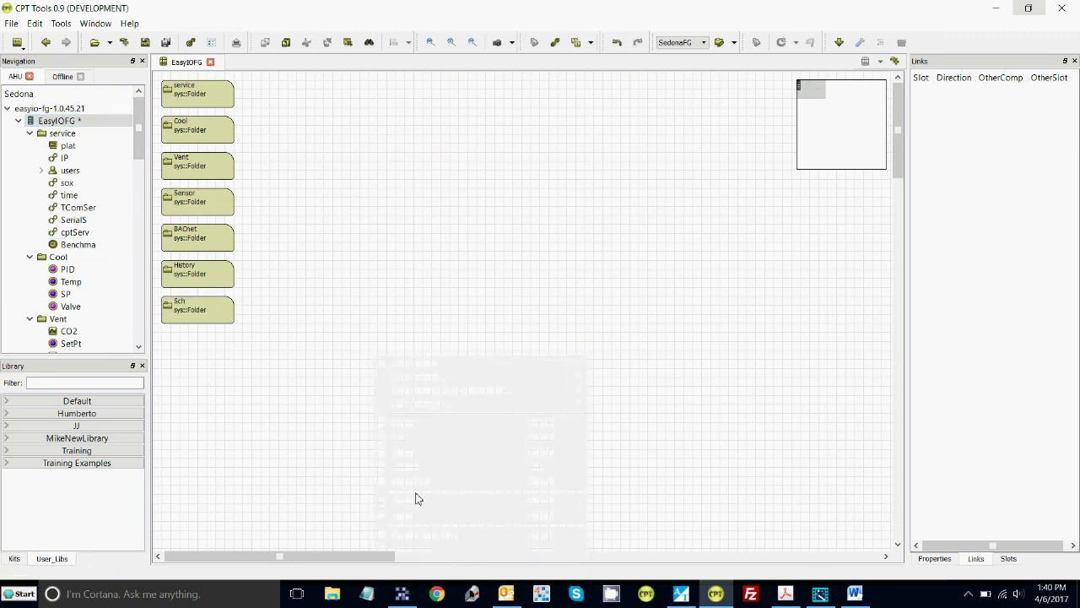
Select the Cool, Vent, Sensor, BACnet, History and Sch folders together and move them away from the service folder
{"action": "left_click", "coordinate": [198, 93]}
{"action": "left_click_drag", "start_coordinate": [157, 116], "coordinate": [298, 381]}
{"action": "left_click_drag", "start_coordinate": [214, 138], "coordinate": [434, 135]}
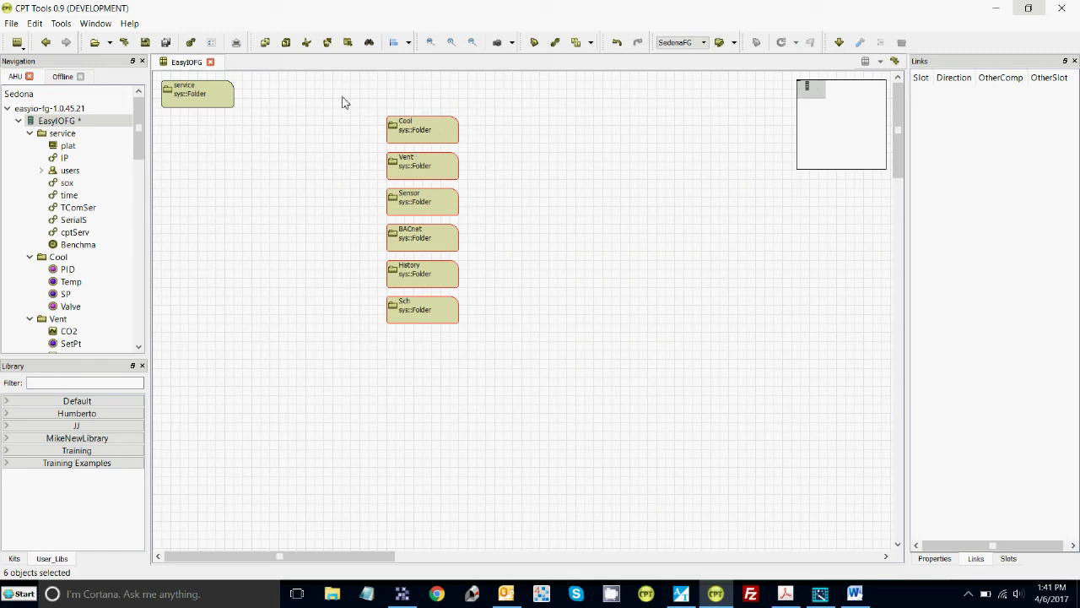
Create a user library named TypicalProject in the Training category from the six selected folders
{"action": "right_click", "coordinate": [409, 126]}
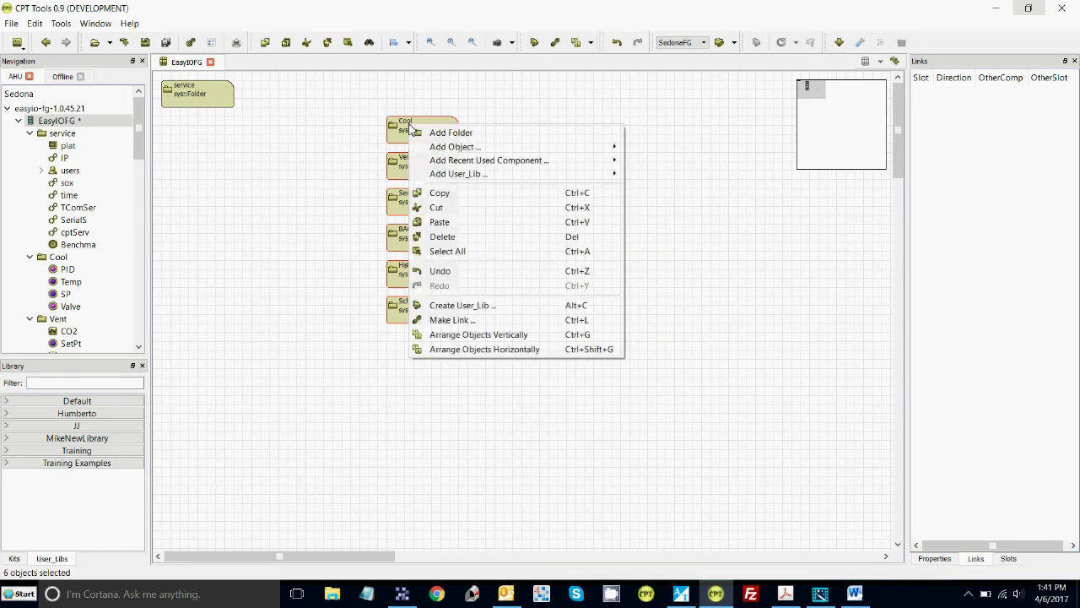
{"action": "mouse_move", "coordinate": [434, 174]}
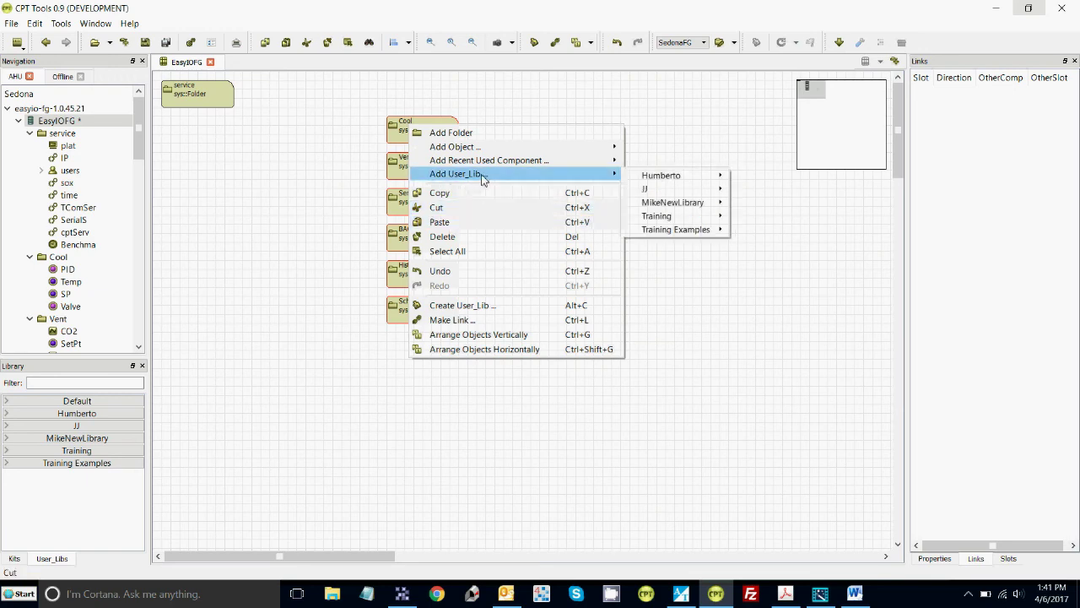
{"action": "mouse_move", "coordinate": [659, 180]}
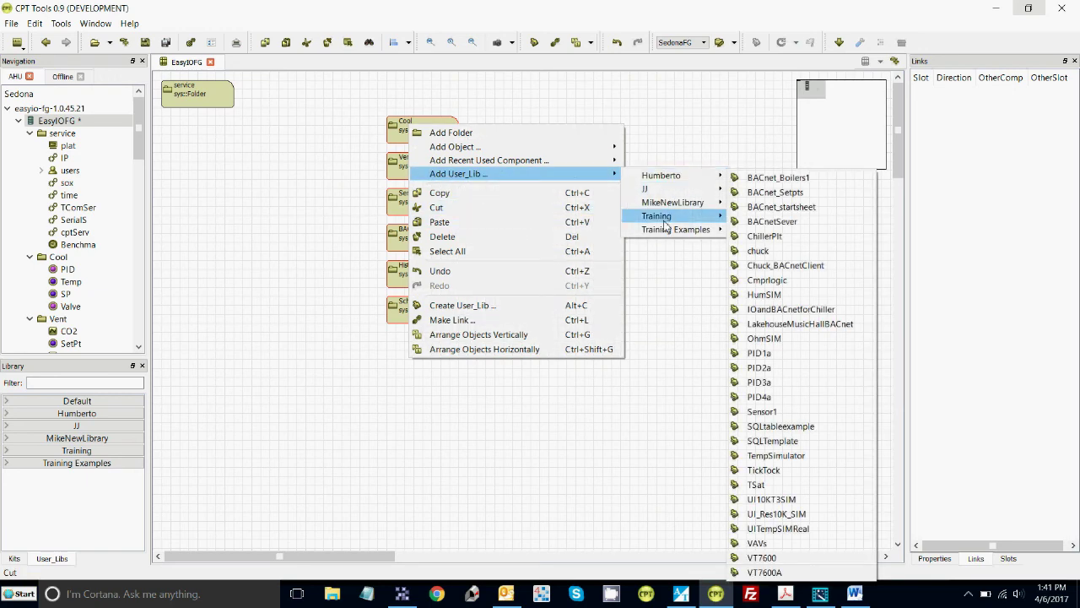
{"action": "mouse_move", "coordinate": [664, 222]}
{"action": "left_click", "coordinate": [566, 308]}
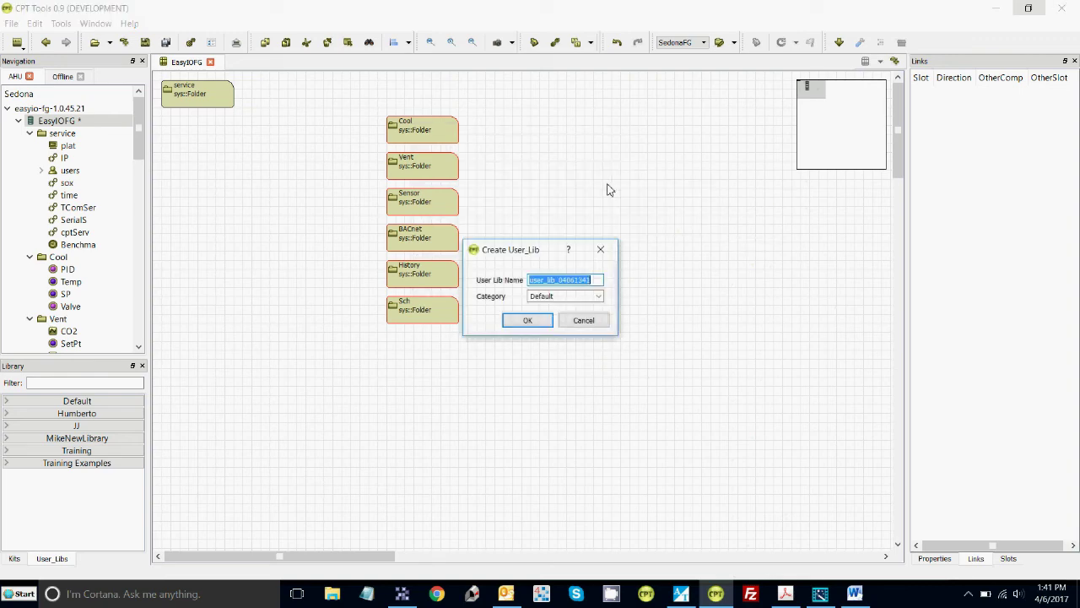
{"action": "type", "text": "Ty"}
{"action": "type", "text": "lProject"}
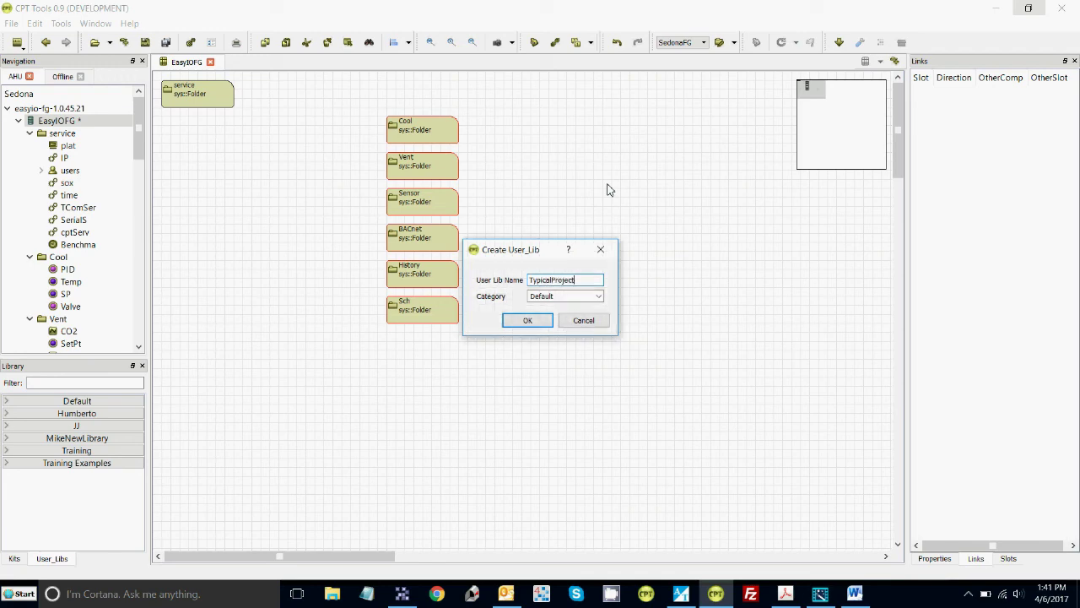
{"action": "left_click", "coordinate": [599, 296]}
{"action": "left_click", "coordinate": [594, 344]}
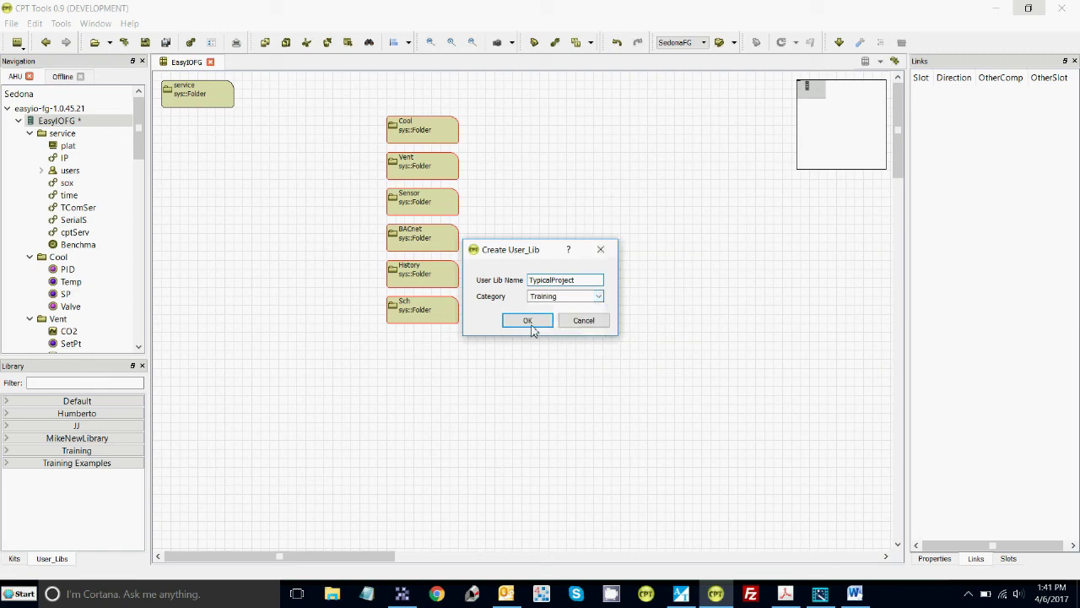
{"action": "left_click", "coordinate": [532, 329]}
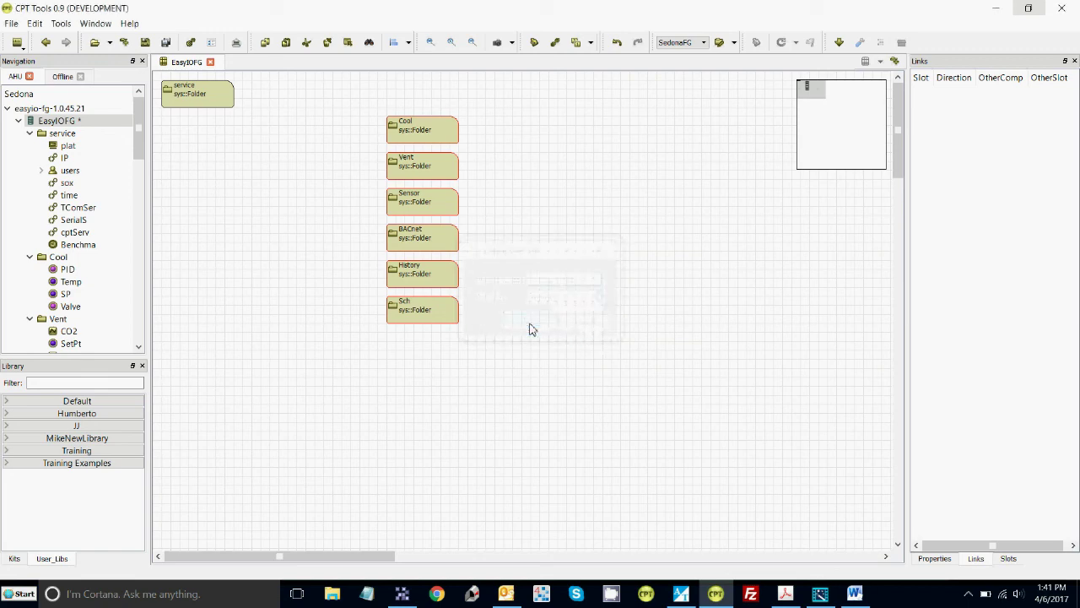
Delete the six selected folders from the EasyIOFG workspace and save the app
{"action": "left_click", "coordinate": [143, 44]}
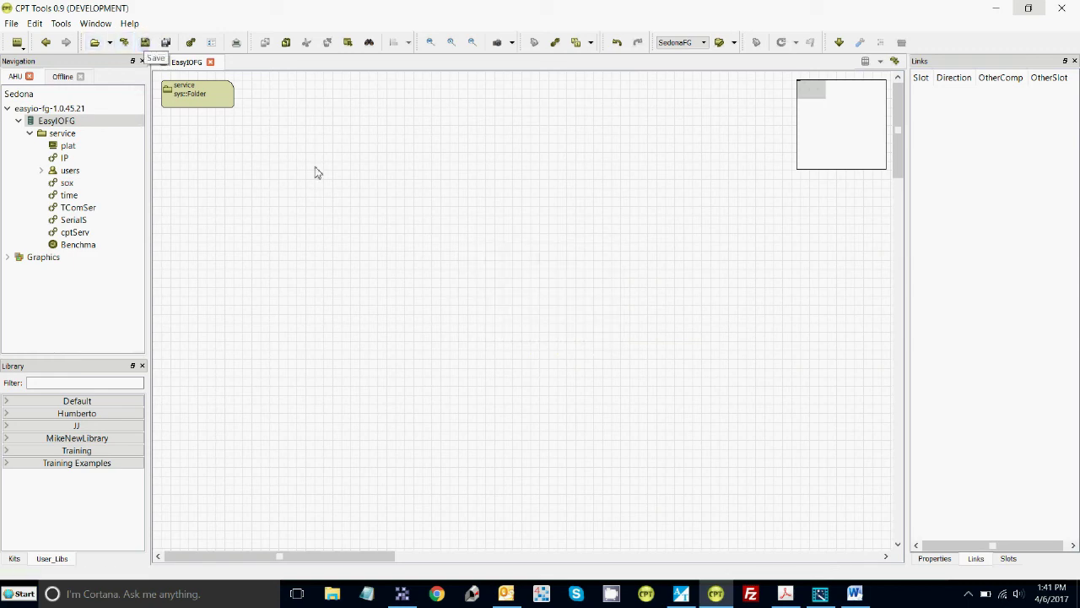
Add the TypicalProject user library from the Training category to the EasyIOFG workspace, beside the service folder
{"action": "right_click", "coordinate": [338, 159]}
{"action": "mouse_move", "coordinate": [368, 204]}
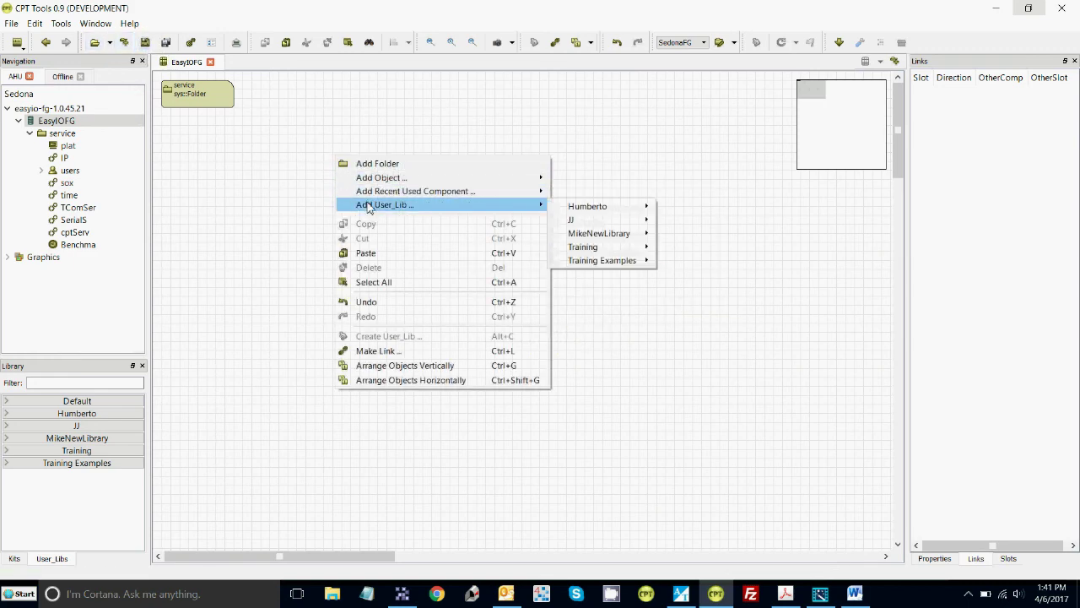
{"action": "mouse_move", "coordinate": [591, 246]}
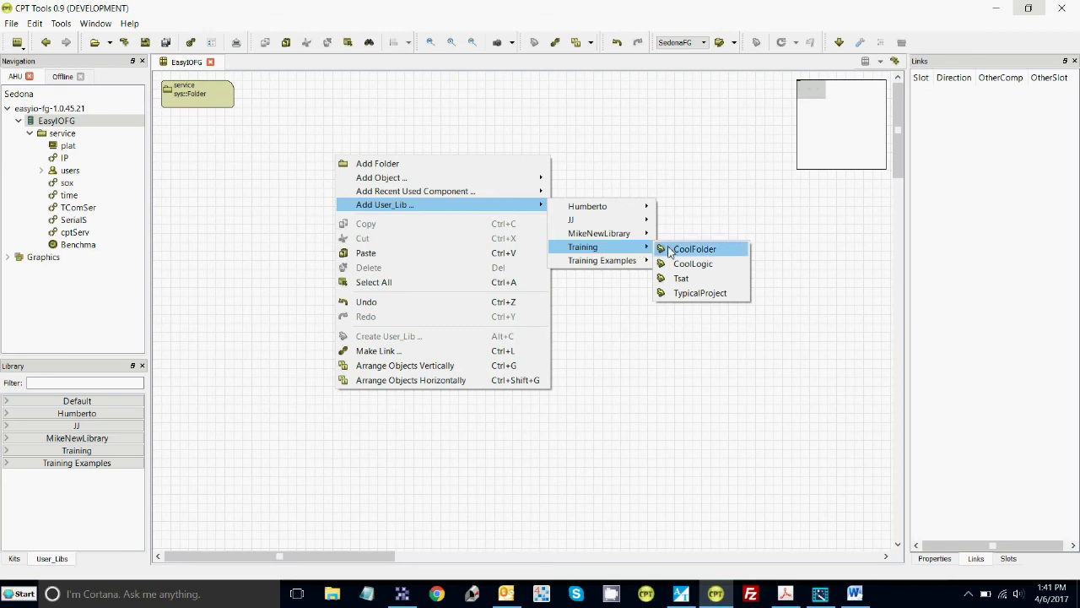
{"action": "left_click", "coordinate": [692, 292]}
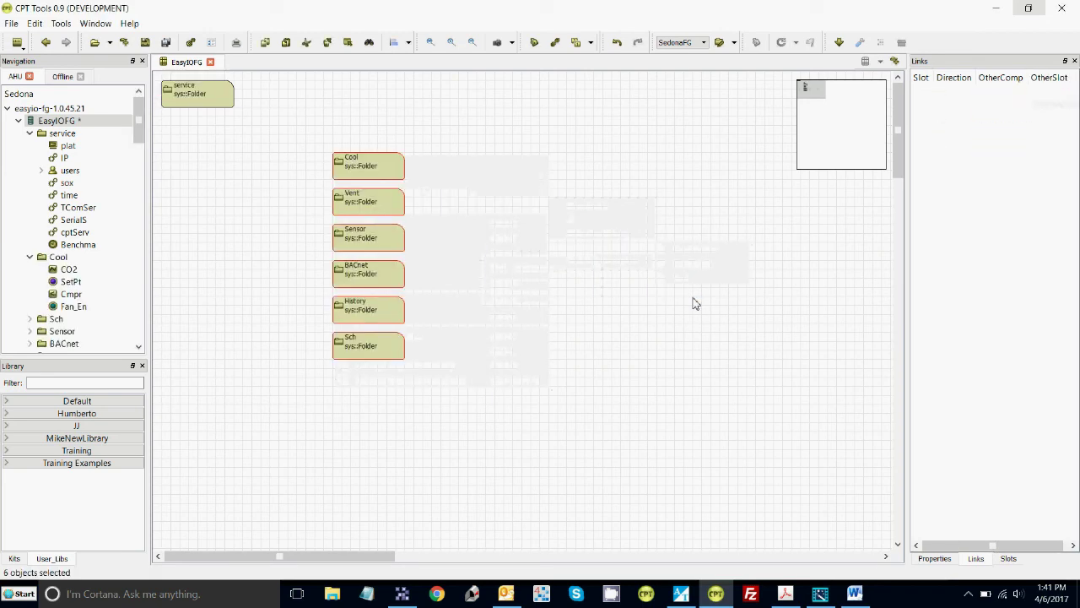
{"action": "left_click", "coordinate": [500, 267]}
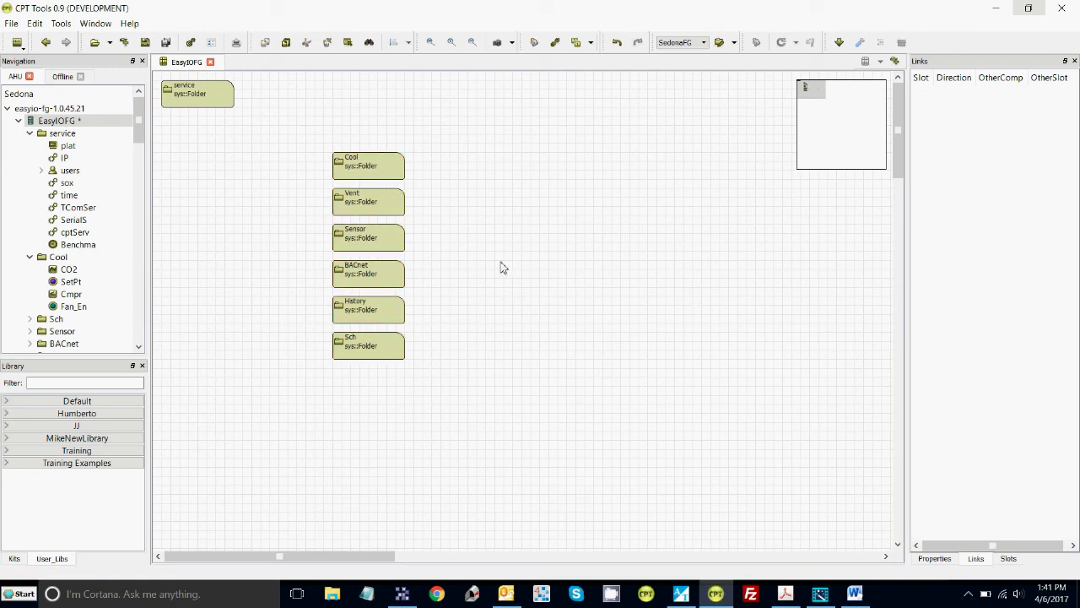
Open the added Cool folder, inspect the PID object's links including its occupied link, and return to the EasyIOFG main workspace
{"action": "double_click", "coordinate": [366, 164]}
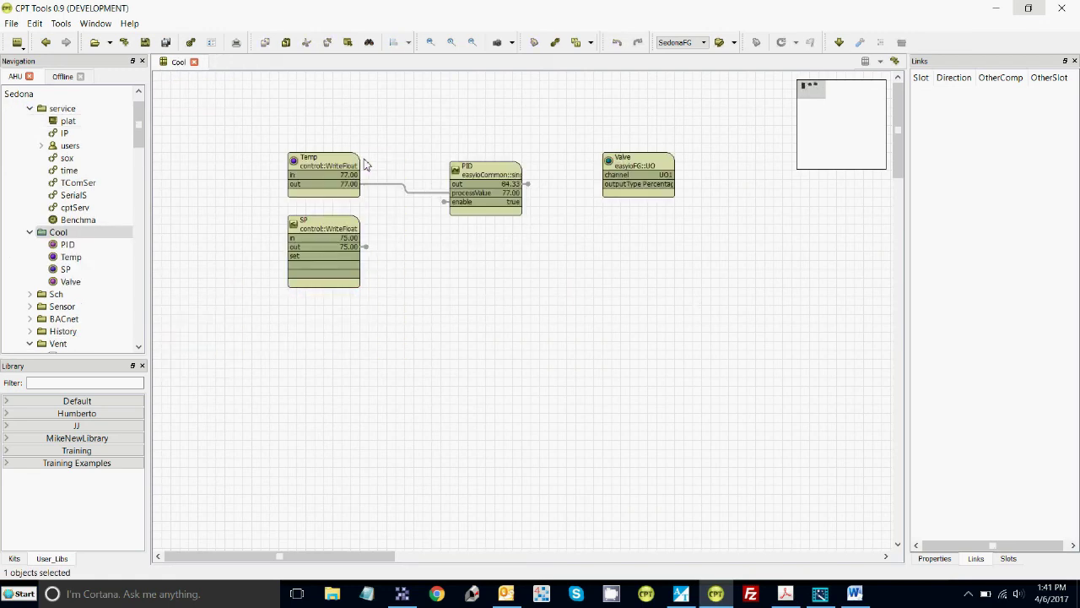
{"action": "left_click", "coordinate": [489, 209]}
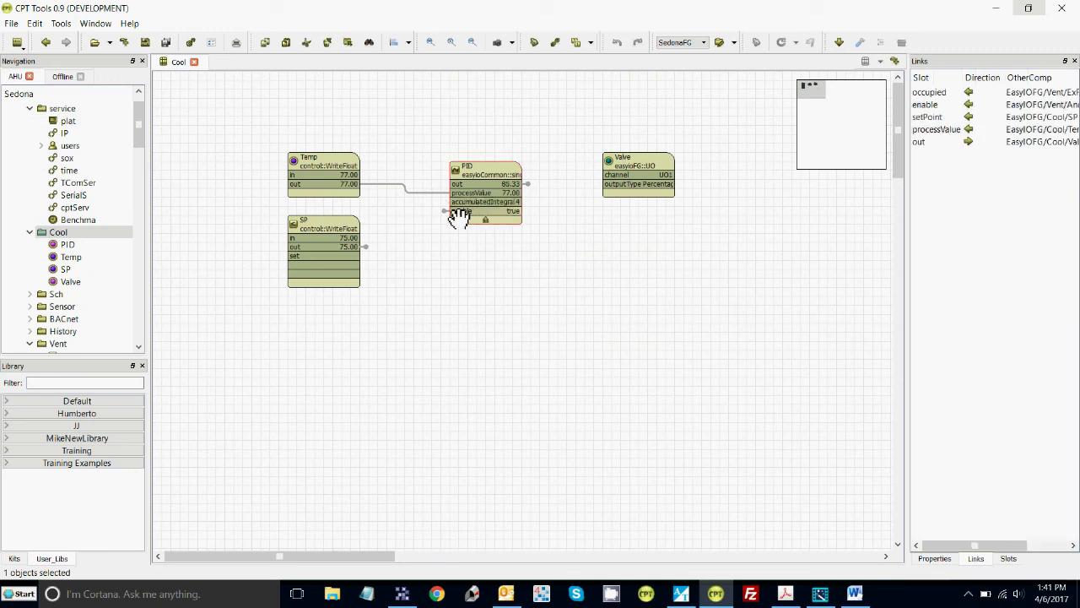
{"action": "double_click", "coordinate": [51, 108]}
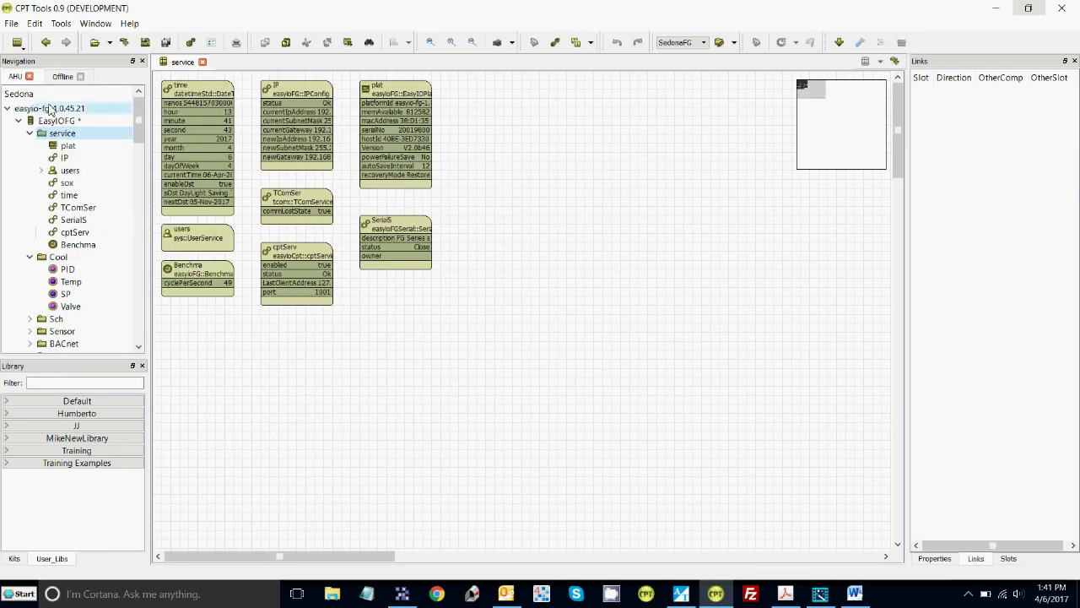
{"action": "double_click", "coordinate": [58, 257]}
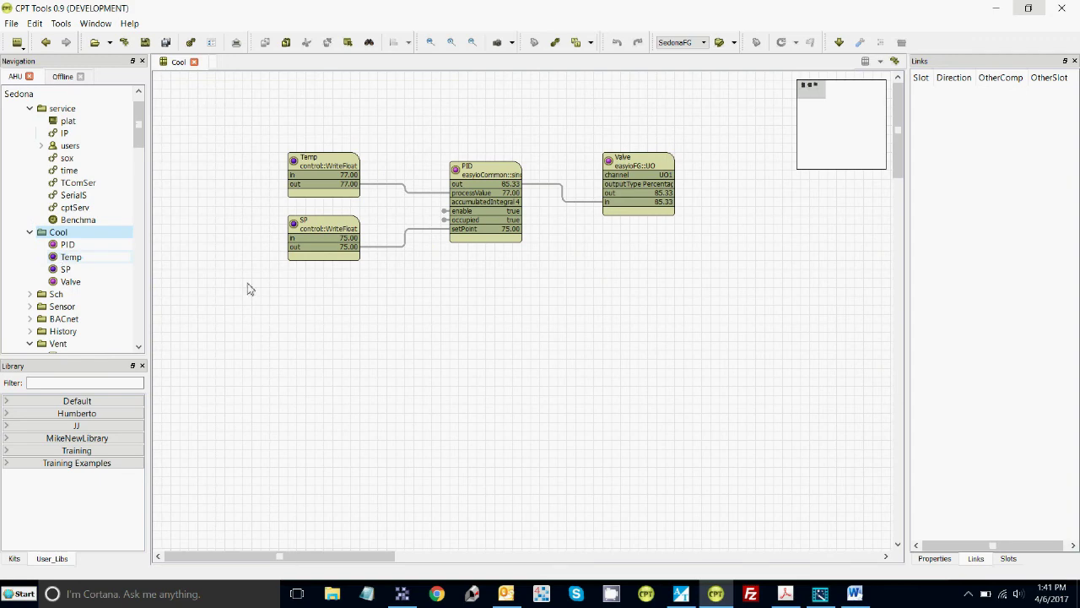
{"action": "left_click", "coordinate": [446, 221]}
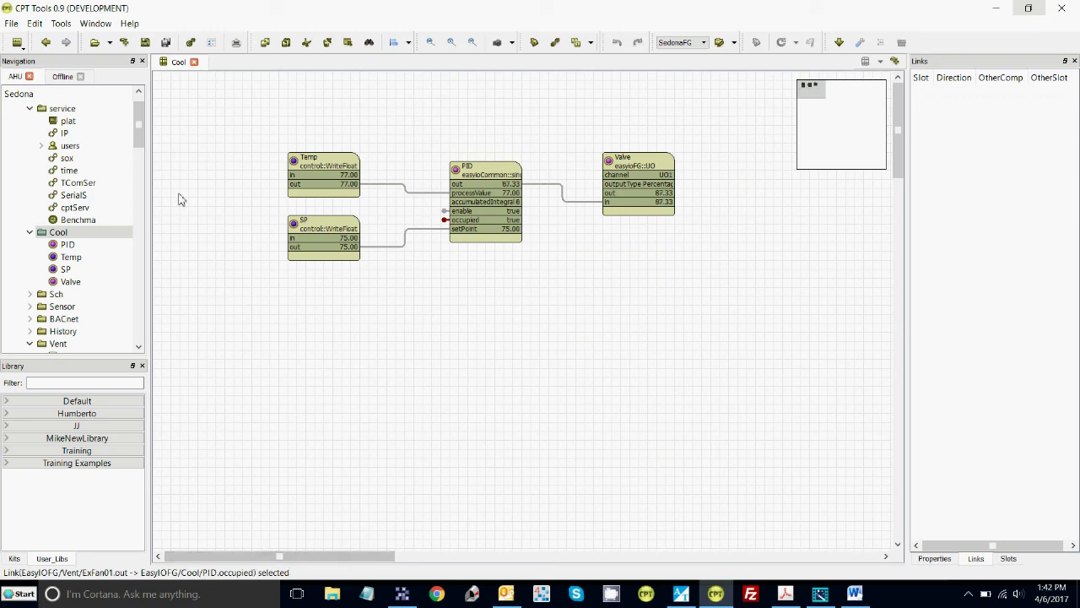
{"action": "scroll", "coordinate": [141, 101], "scroll_direction": "up", "scroll_amount": 2}
{"action": "double_click", "coordinate": [59, 123]}
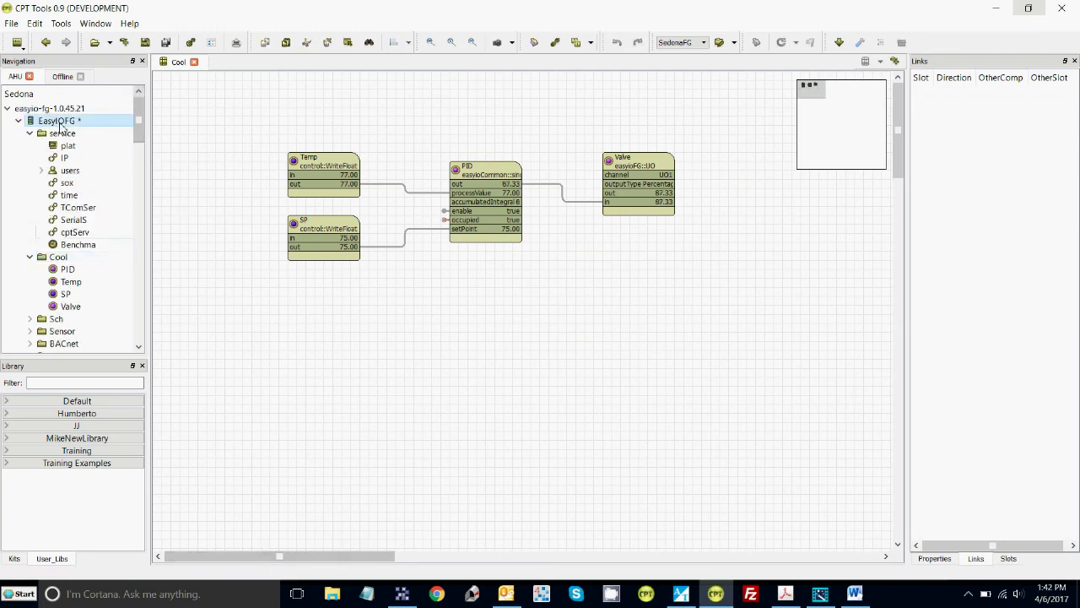